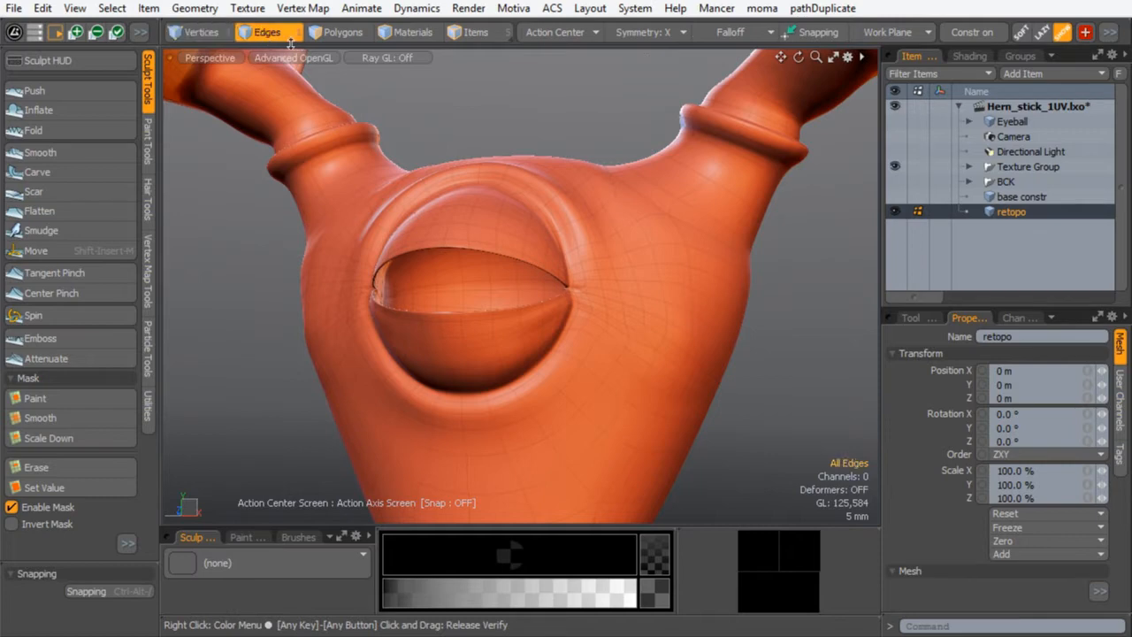
- Switch to the UV editing layout and bring the stick's head and antlers into view
key(ctrl+Tab)
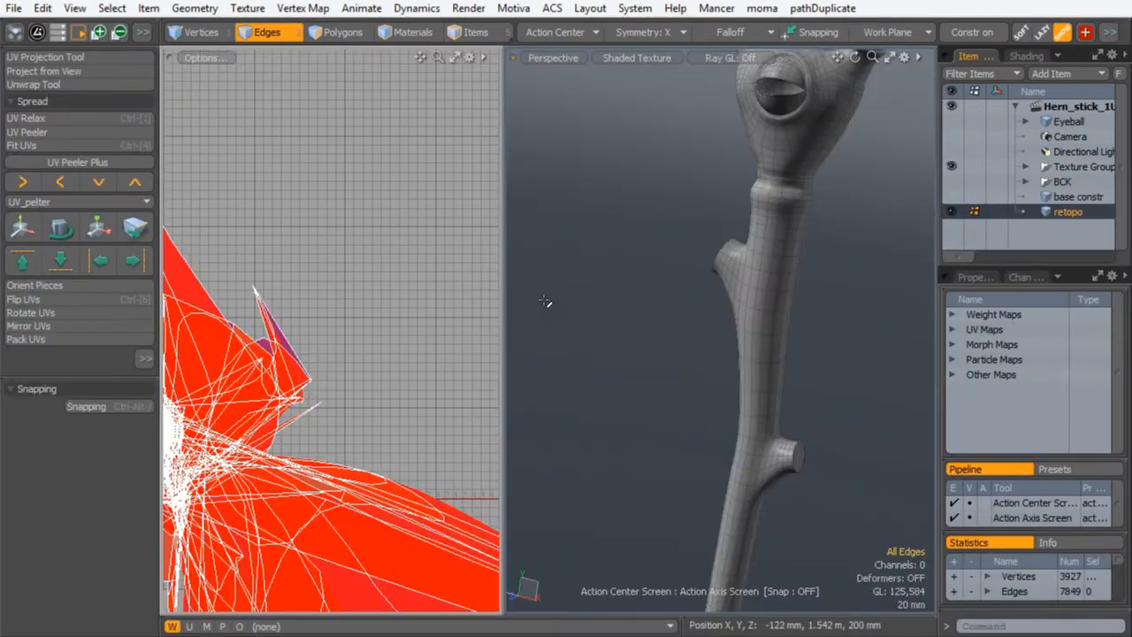
scroll(259, 283, down, 5)
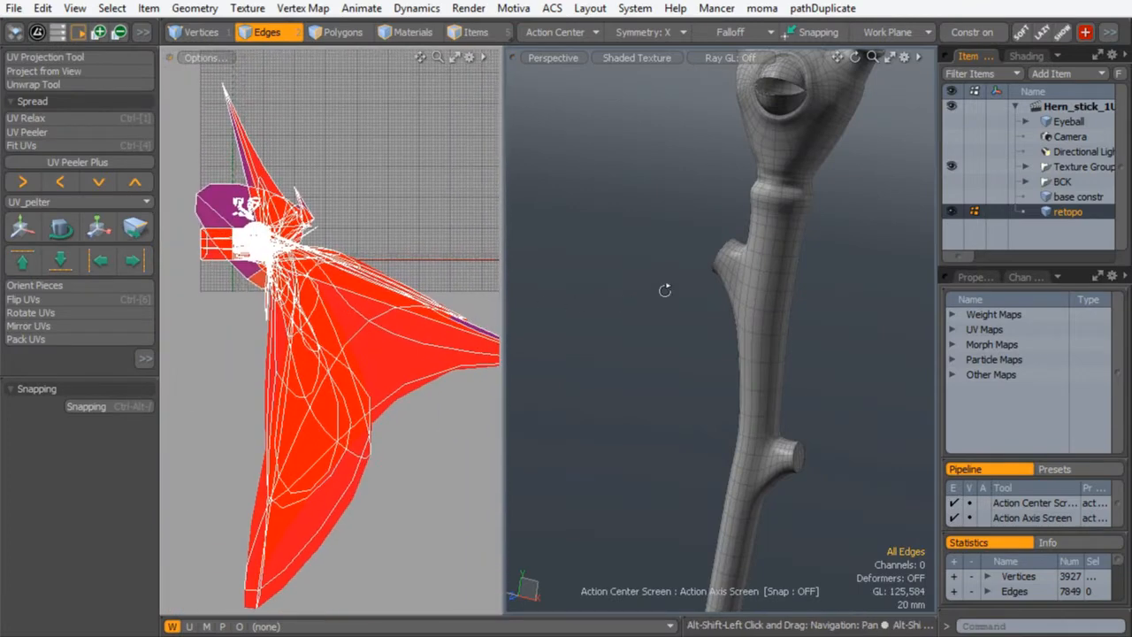
scroll(655, 243, down, 2)
scroll(654, 243, down, 3)
- Enable the rainbow texture layer in the shader tree and hide the Matcap shader
click(1024, 56)
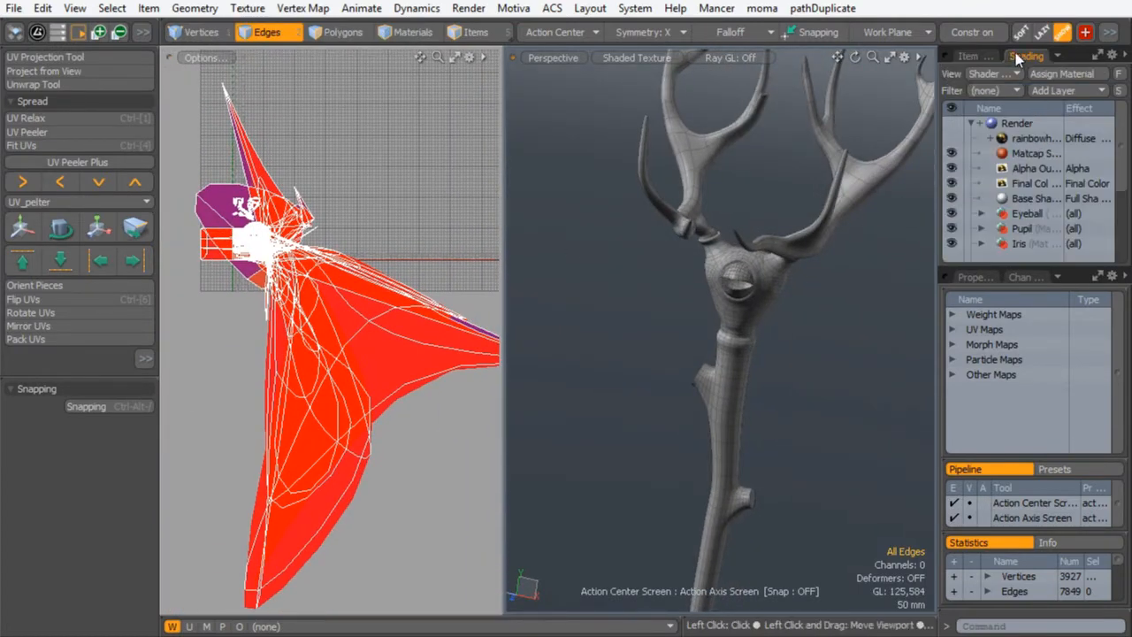
click(952, 139)
click(951, 153)
click(1002, 138)
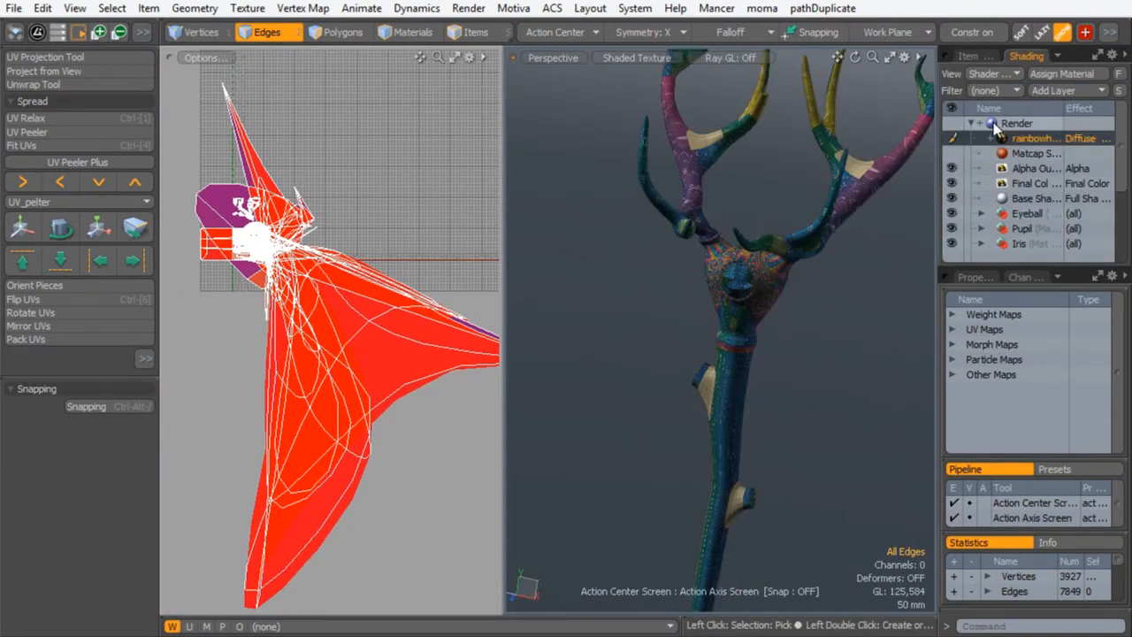
- Delete the extra UV map listed above the Texture map on the retopo mesh
mouse_move(747, 241)
alt+shift+mouse_down()
mouse_move(731, 347)
mouse_move(735, 318)
mouse_move(778, 310)
mouse_move(677, 328)
mouse_move(715, 434)
mouse_move(737, 404)
mouse_move(724, 374)
mouse_move(754, 230)
alt+shift+mouse_up()
ctrl+alt+drag(754, 230, 822, 199)
alt+drag(823, 199, 733, 185)
alt+shift+drag(731, 376, 712, 241)
ctrl+alt+drag(319, 249, 337, 253)
alt+shift+drag(337, 253, 385, 308)
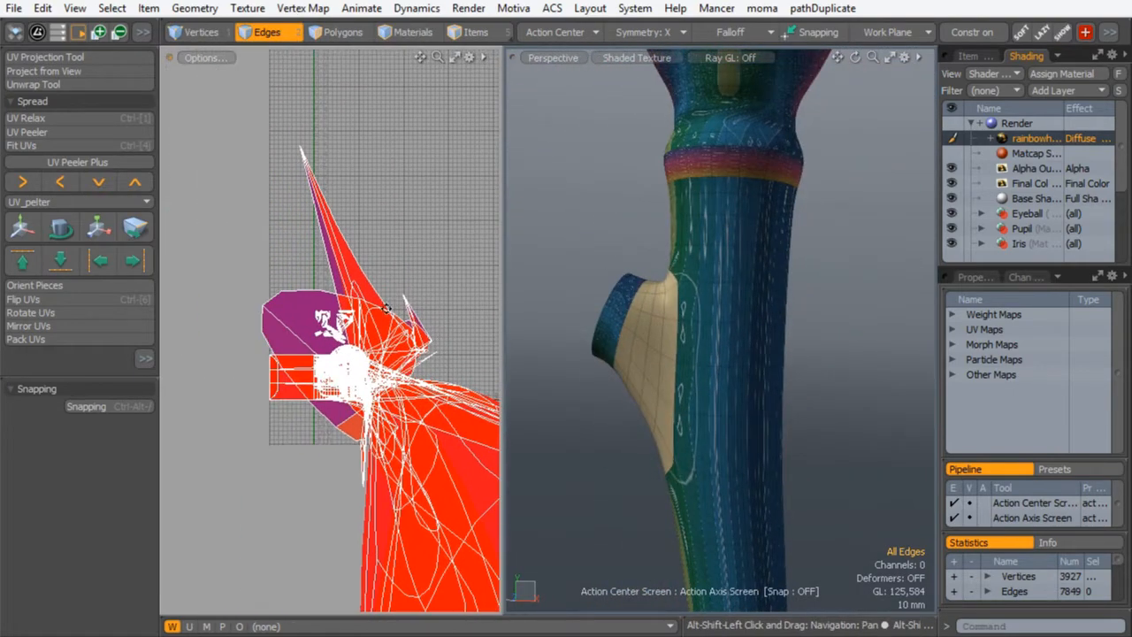
click(954, 327)
click(1004, 346)
right_click(1002, 346)
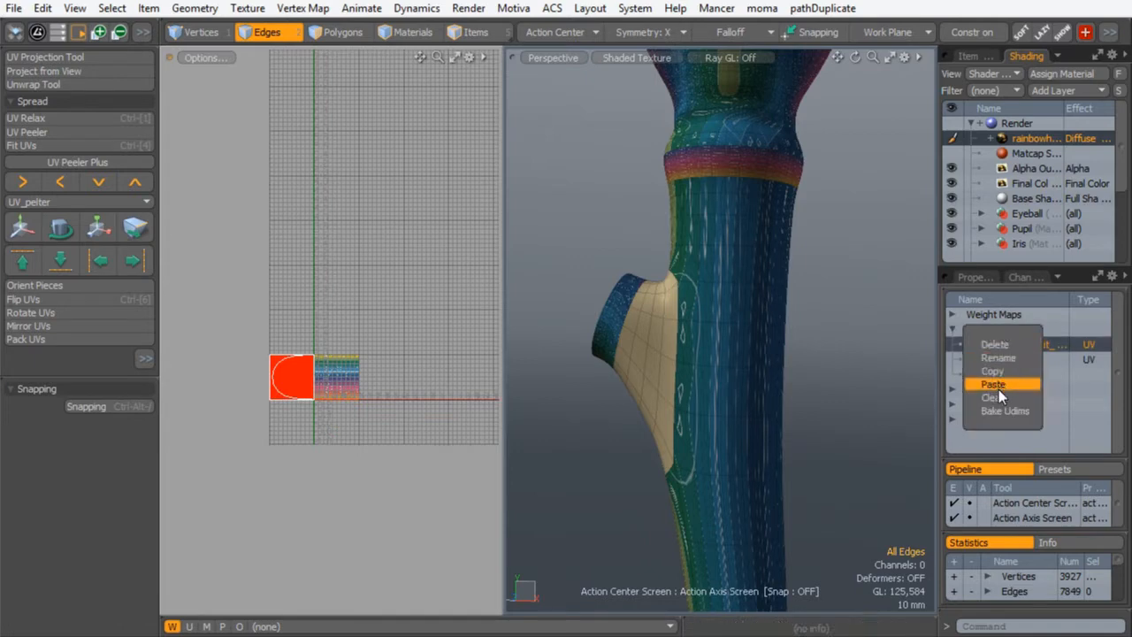
click(996, 347)
click(625, 392)
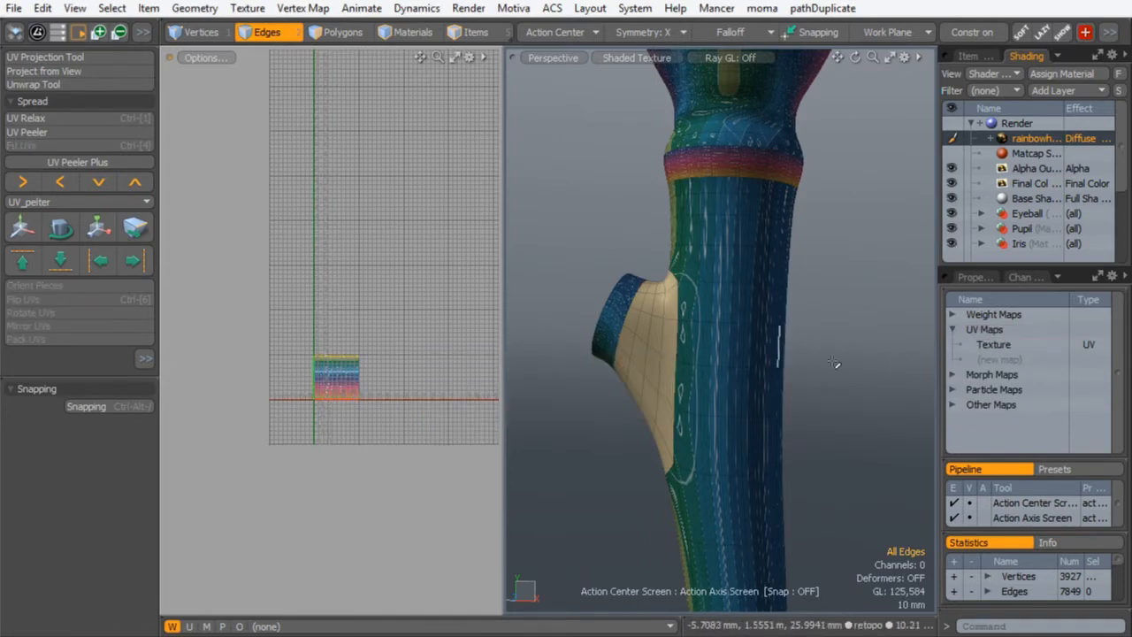
- Clear the mesh's existing UV values from the Texture UV map
click(1005, 344)
right_click(1003, 345)
click(996, 398)
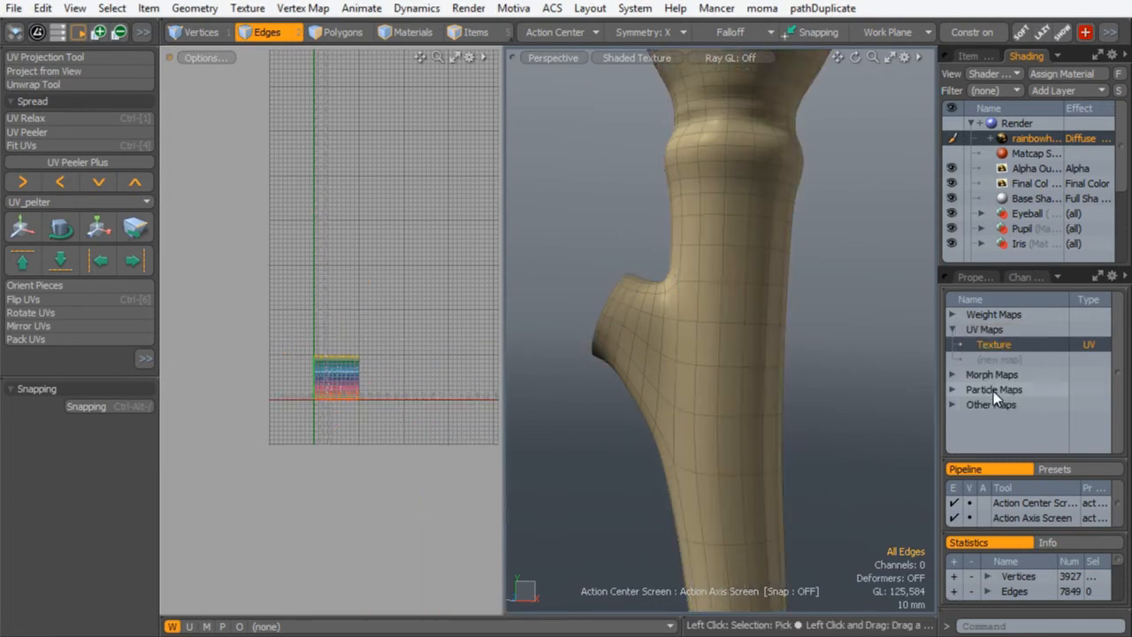
alt+drag(635, 157, 723, 348)
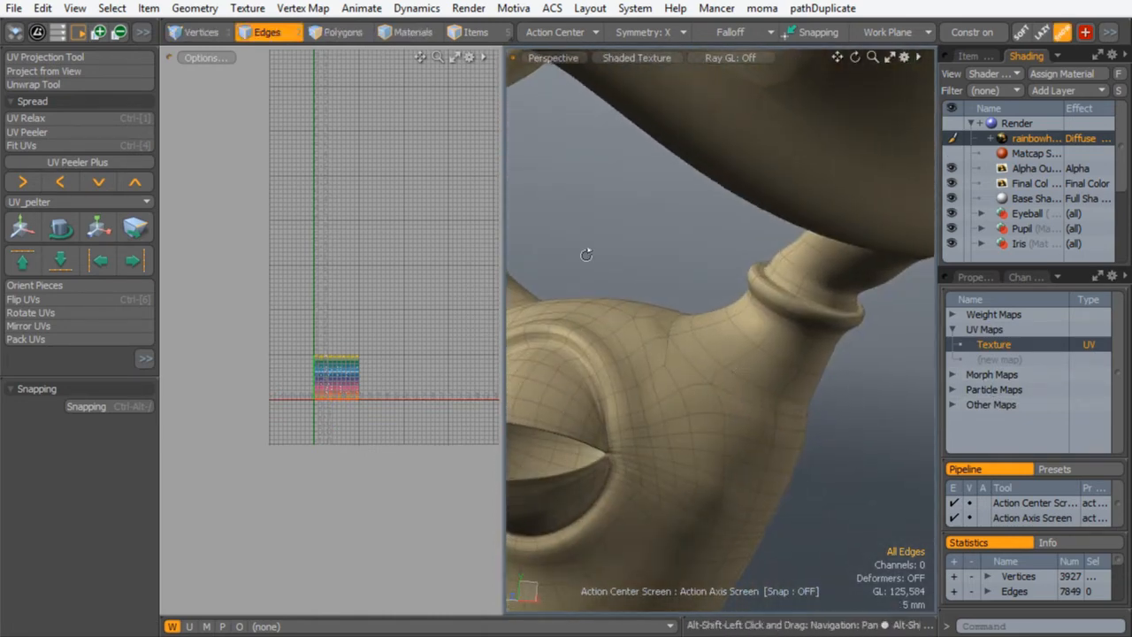
double_click(743, 390)
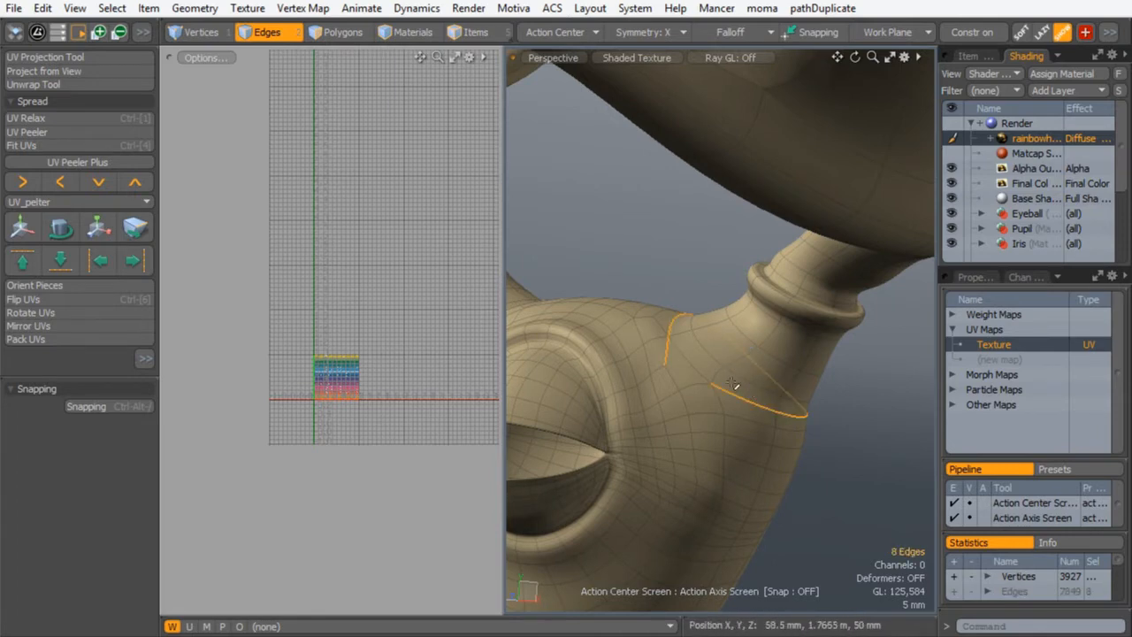
alt+drag(607, 321, 686, 185)
click(670, 35)
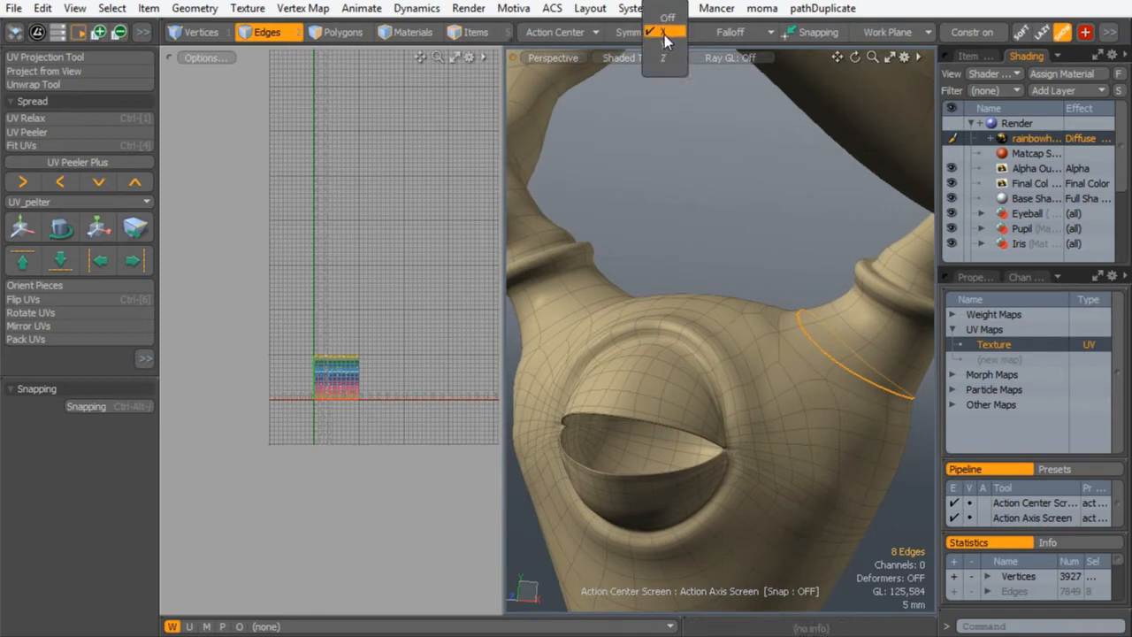
click(682, 157)
alt+drag(692, 235, 542, 144)
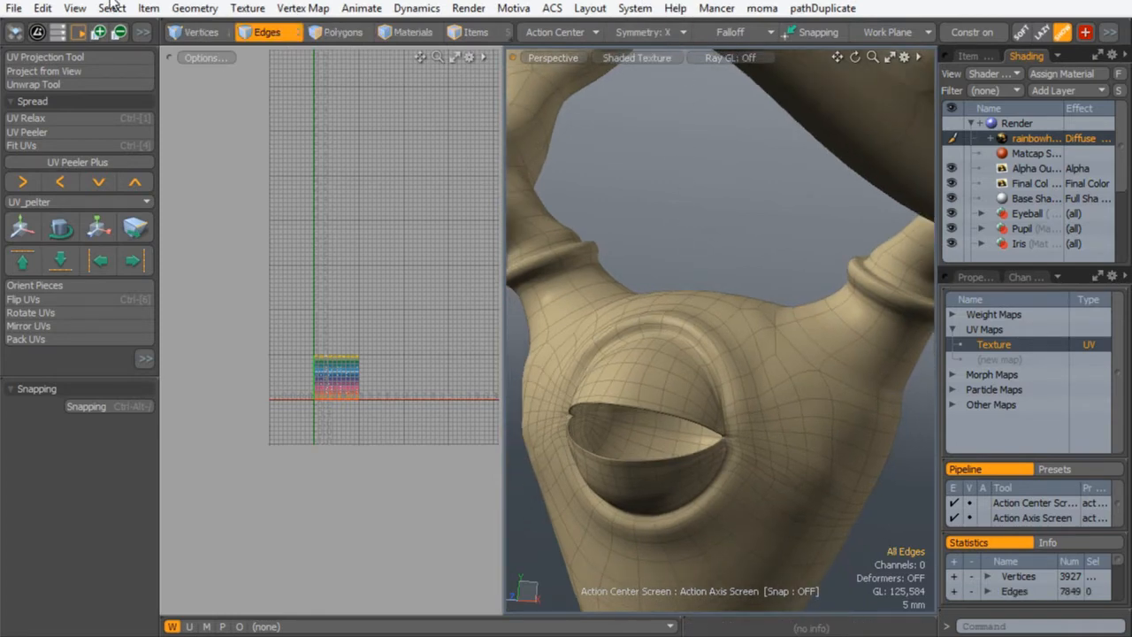
- Restore the mesh's symmetry with the Symmetry Tool, using topology and a 50 um threshold
click(191, 9)
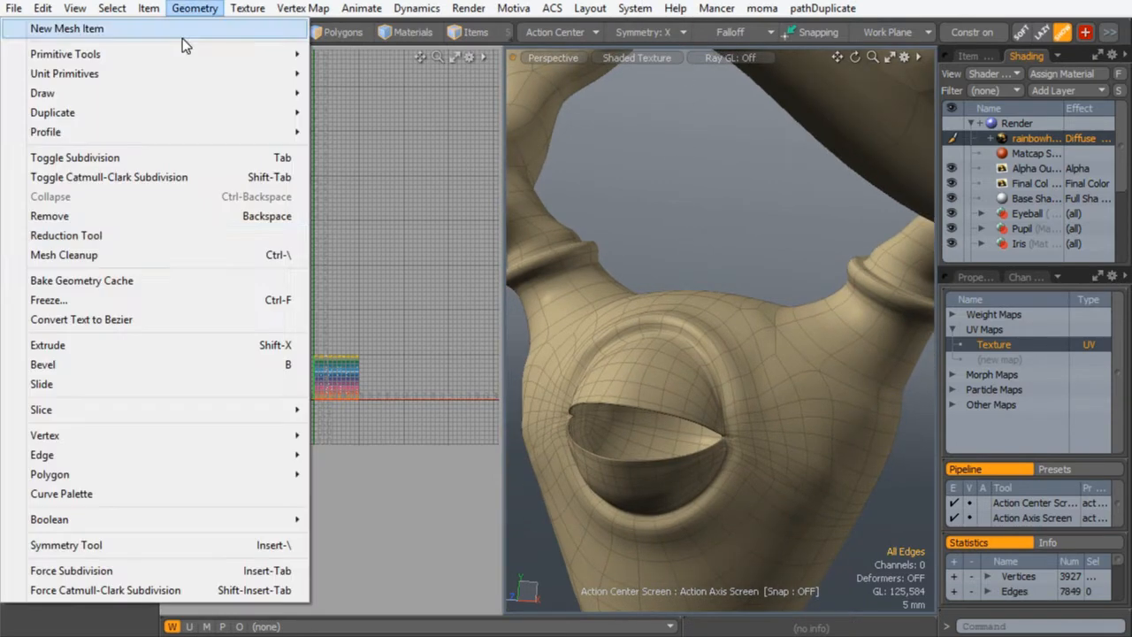
click(227, 549)
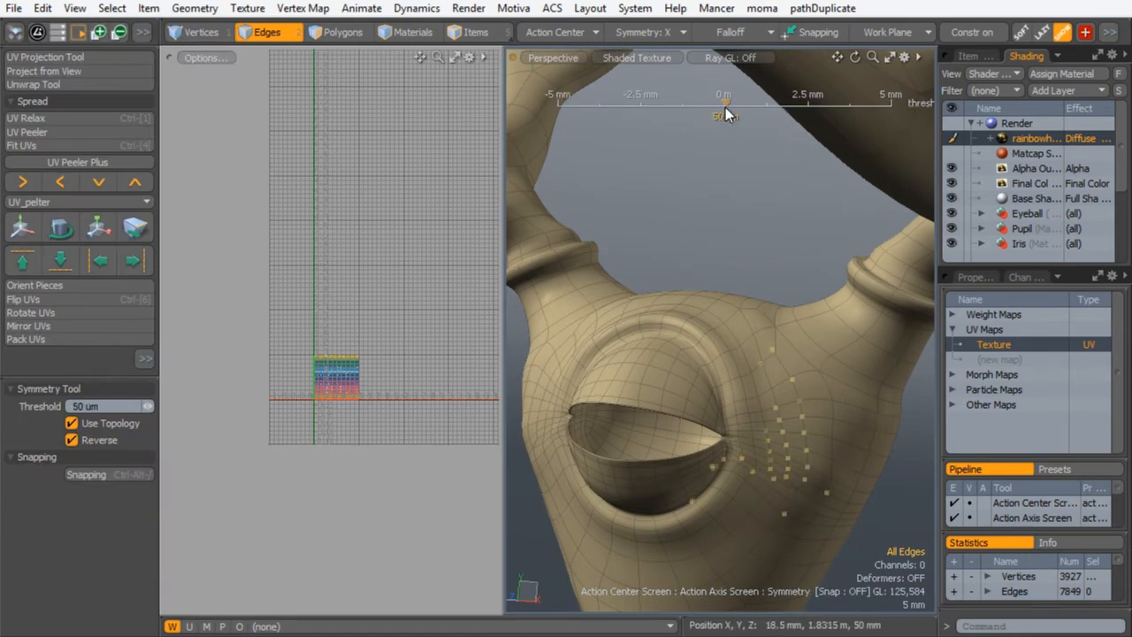
key(space)
- Select the edge loops around the antler bases and add the first edges leading down the side of the head
double_click(807, 336)
alt+drag(796, 369, 807, 312)
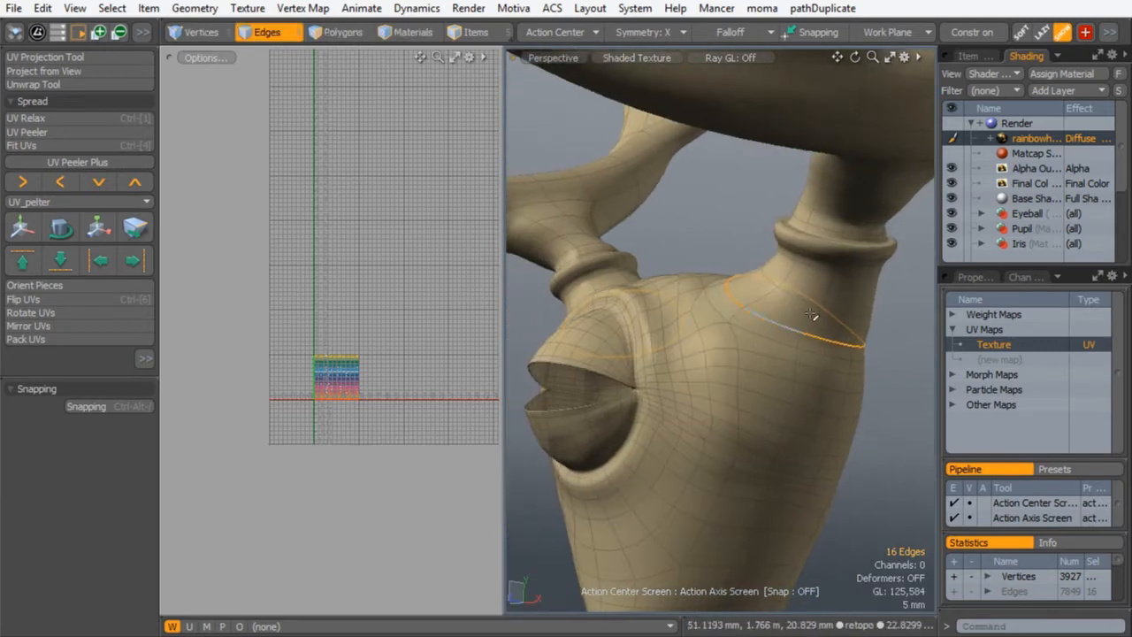
shift+click(849, 372)
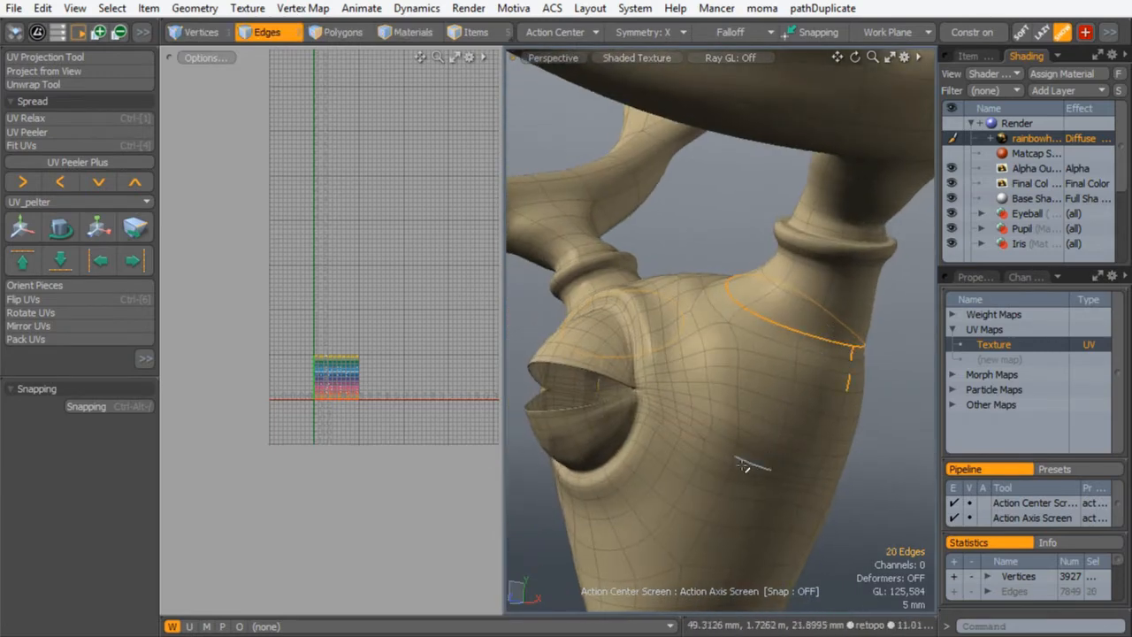
- Extend the seam edge selection down the side of the head to the neck ring
click(845, 347)
shift+click(853, 356)
shift+click(854, 370)
key(Up)
key(Up)
key(Up)
key(Up)
key(Up)
key(Up)
key(Up)
key(Up)
key(Up)
- Add the full edge loop around the neck, just above the ring's bulge, to the seam selection
alt+shift+drag(674, 416, 679, 168)
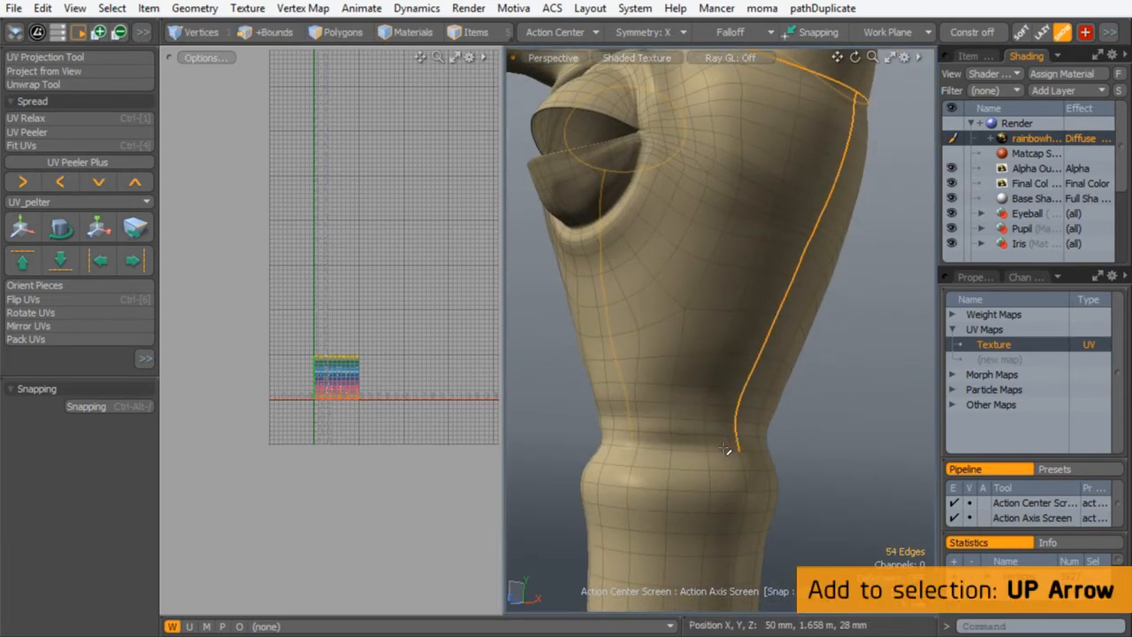
key(Up)
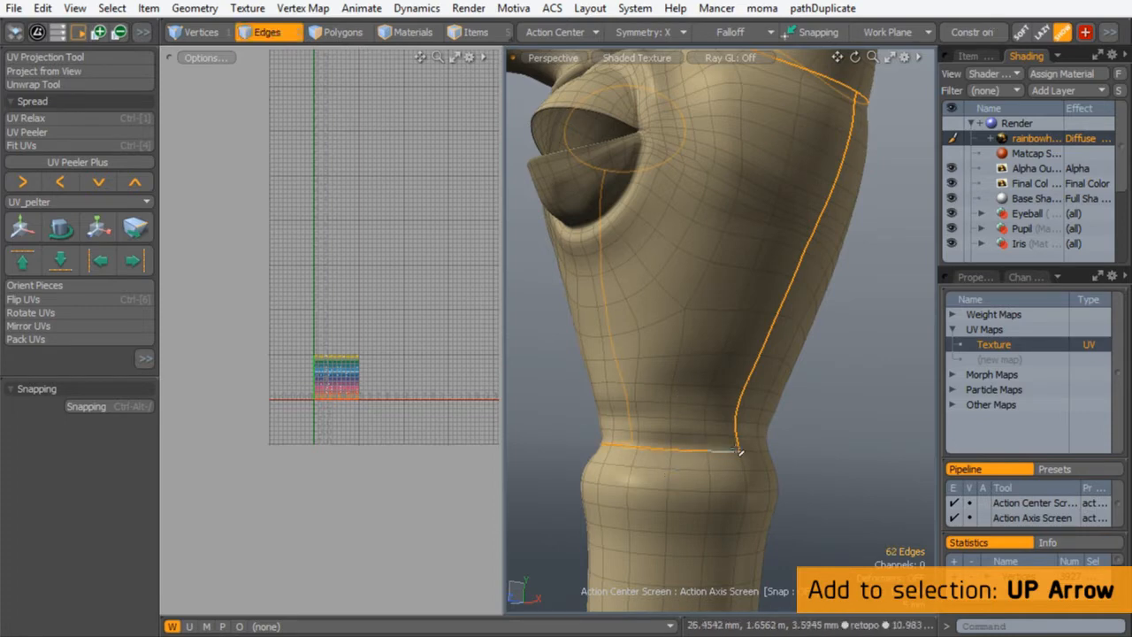
key(Up)
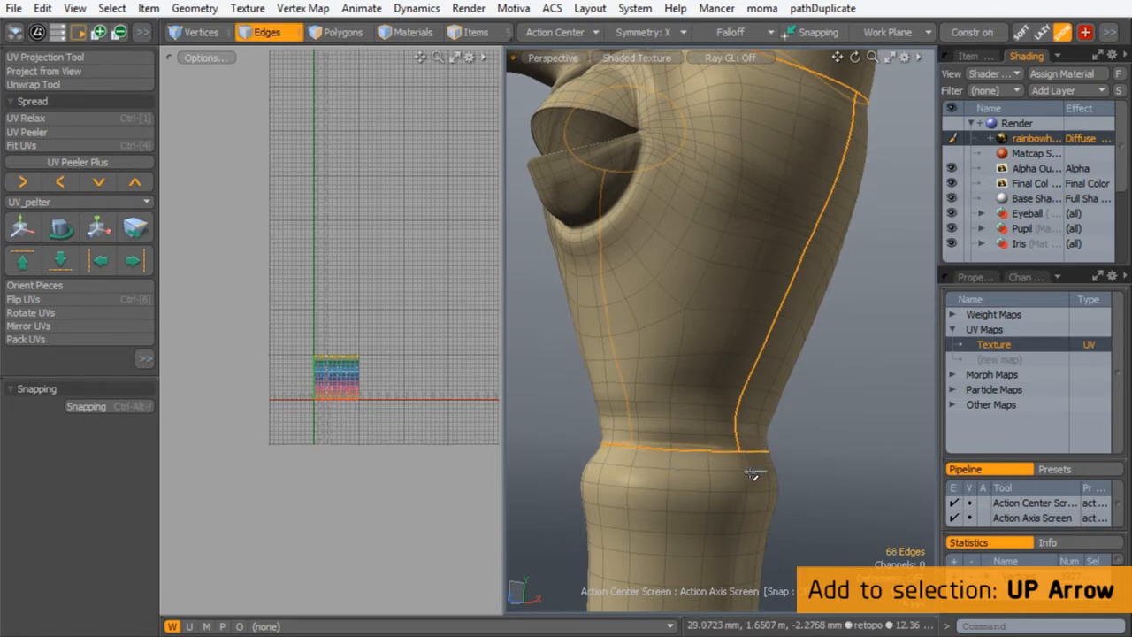
- Add the short run of edges wrapping around the inner side of the eyelid corner to the seam selection
ctrl+alt+drag(695, 197, 739, 276)
alt+shift+drag(677, 190, 706, 338)
ctrl+alt+drag(706, 338, 743, 323)
alt+drag(743, 324, 686, 300)
alt+shift+drag(686, 301, 655, 238)
ctrl+alt+drag(655, 238, 628, 212)
shift+click(608, 174)
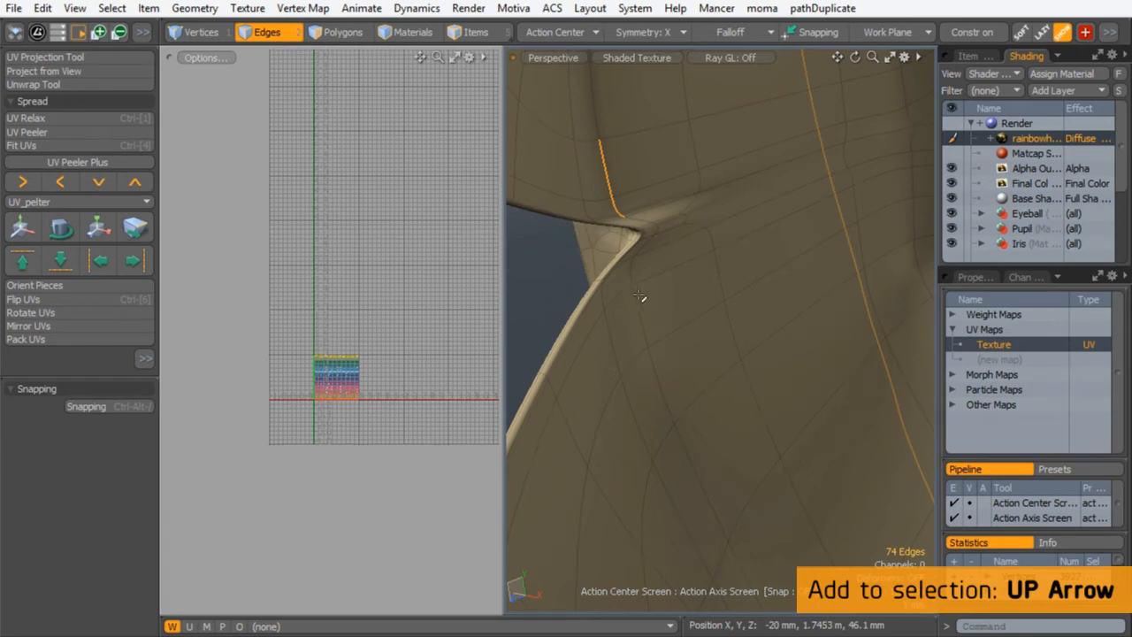
key(Up)
alt+drag(723, 73, 650, 399)
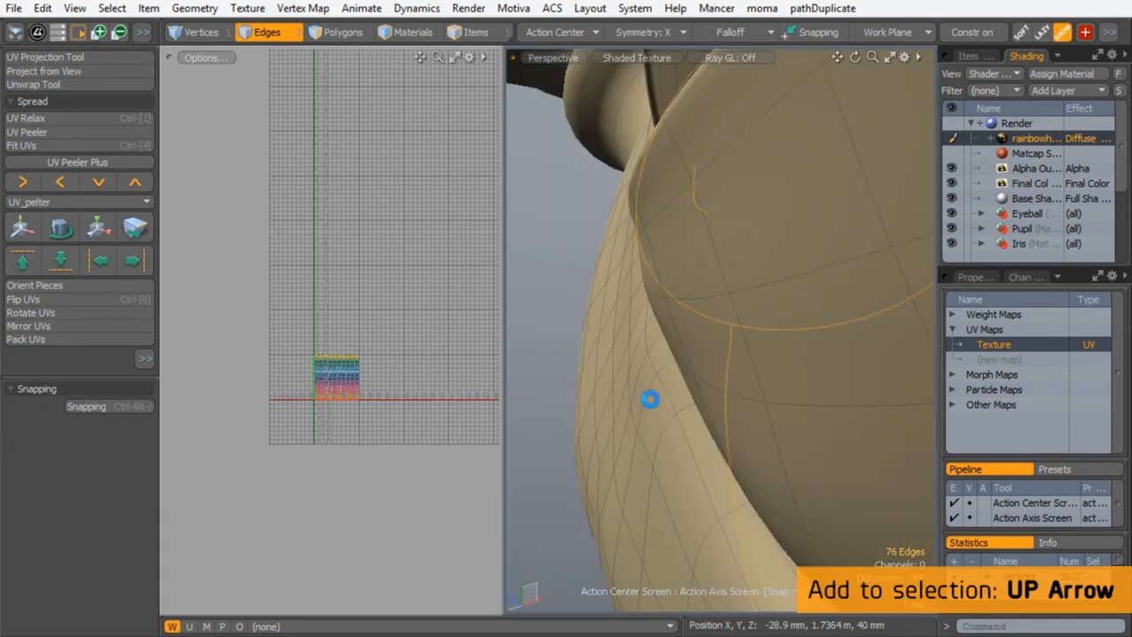
alt+drag(742, 145, 721, 213)
key(Up)
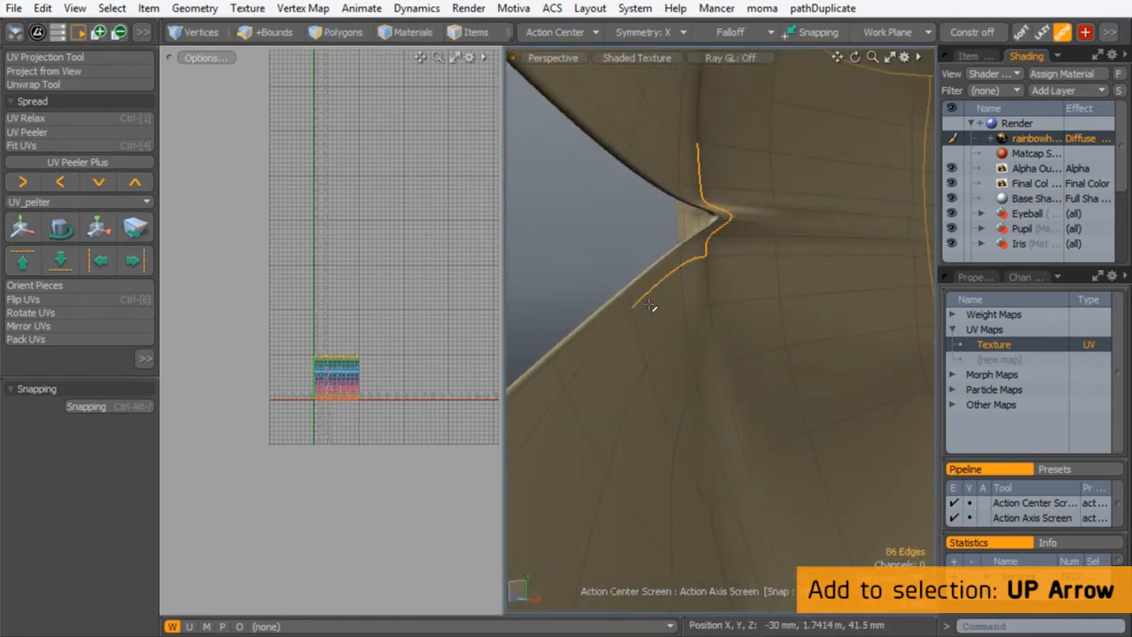
- Extend the seam selection along the rims of the lower and upper eyelids
ctrl+alt+drag(762, 239, 640, 319)
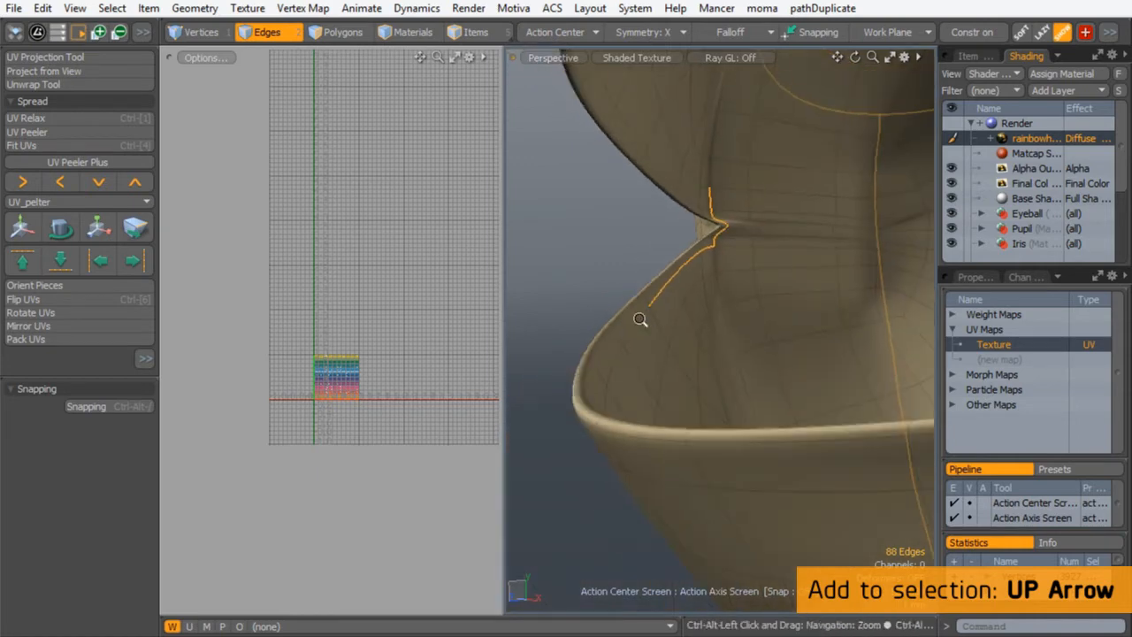
key(Up)
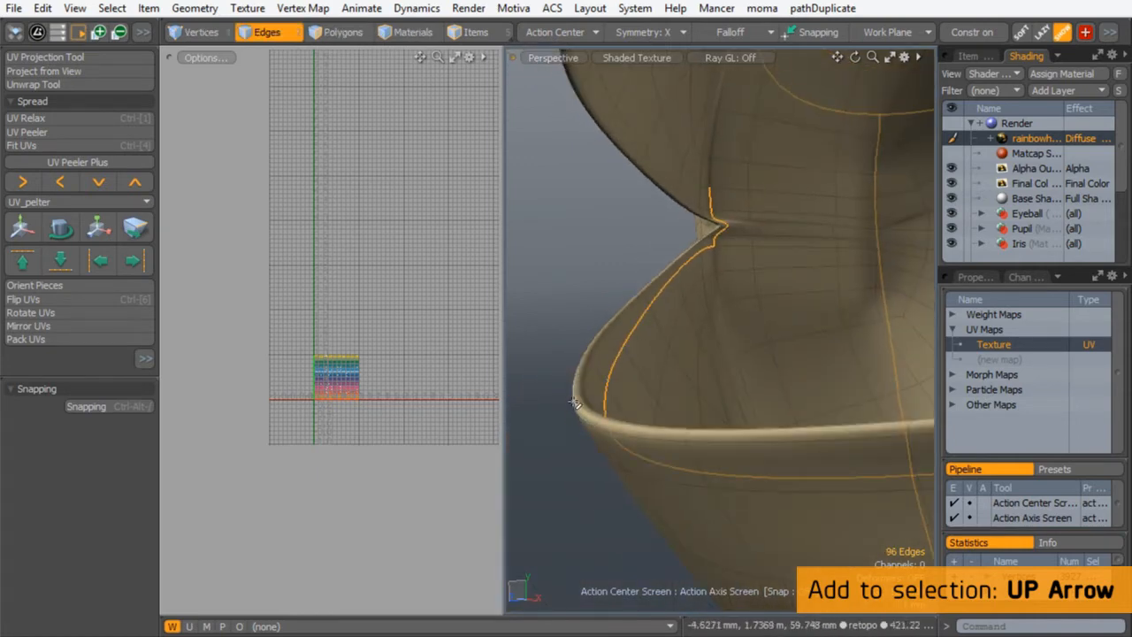
alt+drag(612, 342, 586, 392)
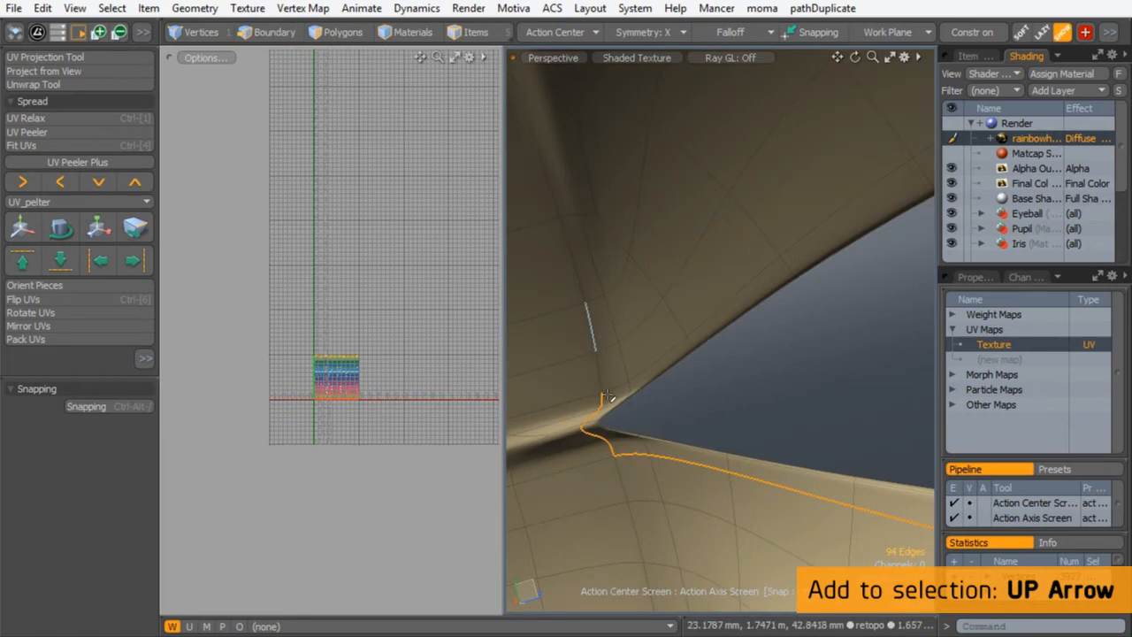
key(Up)
key(Up)
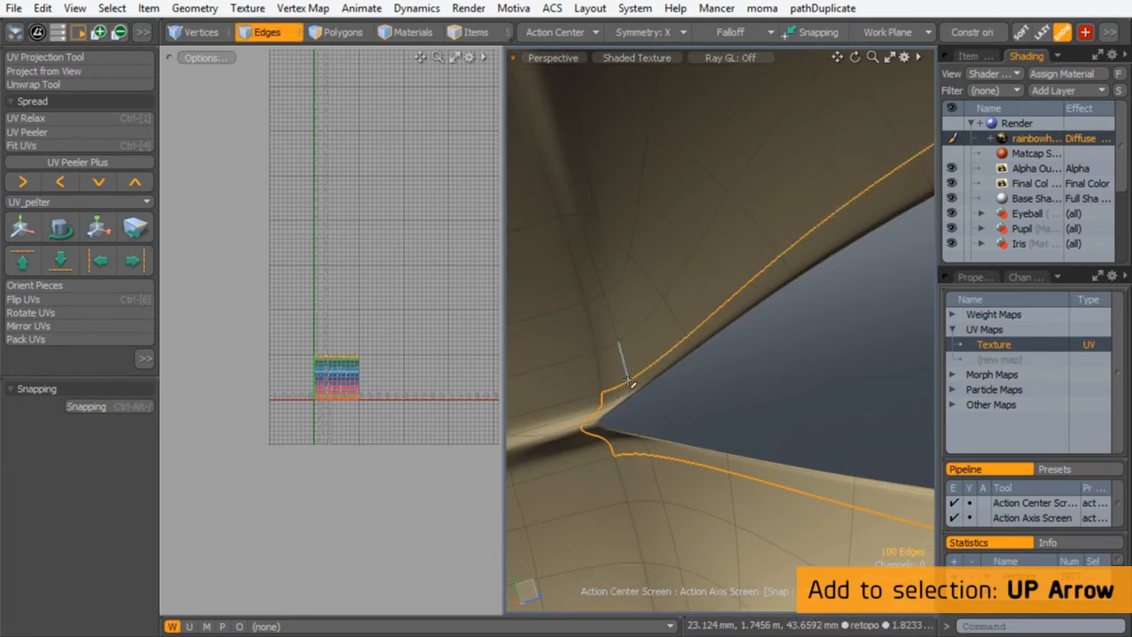
- Add edges running inward from both antler base loops across the top of the head to the selection
ctrl+alt+drag(710, 302, 602, 310)
alt+drag(602, 310, 725, 310)
alt+shift+drag(726, 310, 579, 304)
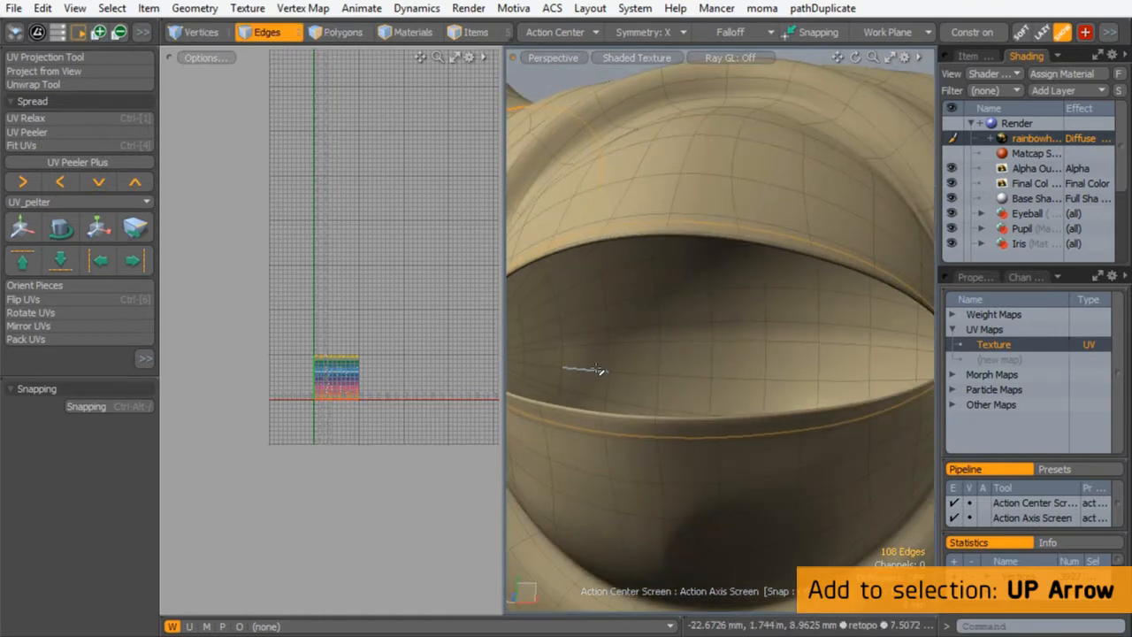
ctrl+alt+drag(668, 331, 781, 194)
key(Up)
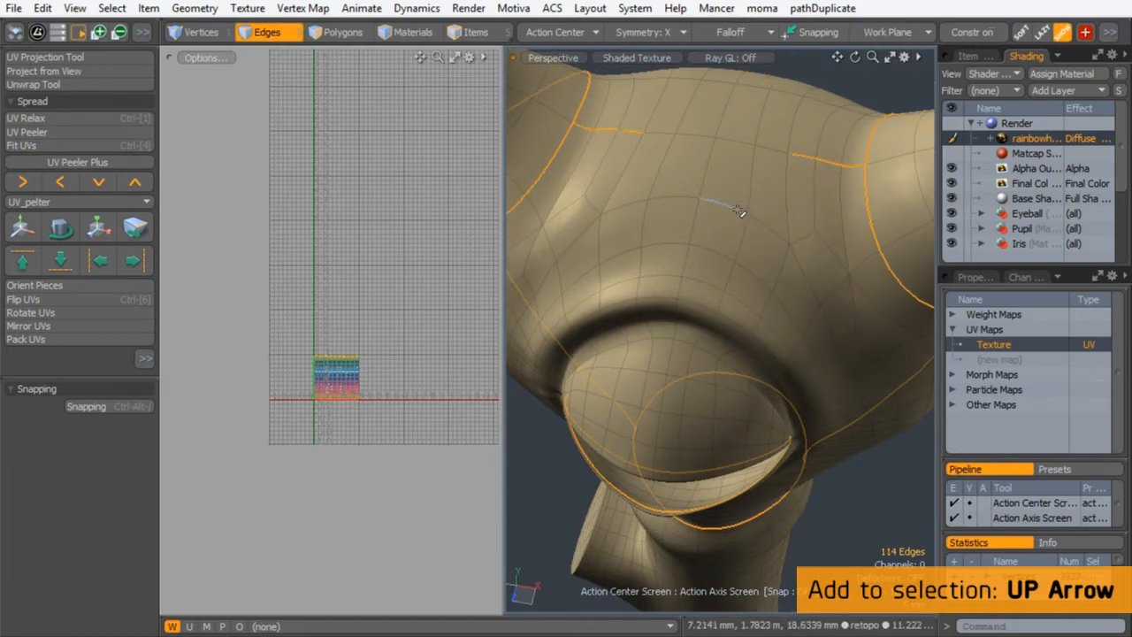
- Extend the vertical seam selection from the neck ring down the shaft towards the upper branch stub
ctrl+alt+drag(721, 356, 720, 271)
alt+shift+drag(705, 416, 718, 244)
alt+shift+drag(719, 244, 713, 124)
alt+drag(710, 296, 748, 344)
alt+shift+drag(677, 355, 654, 347)
shift+click(661, 239)
key(Up)
key(Up)
key(Up)
key(Up)
key(Up)
key(Up)
key(Up)
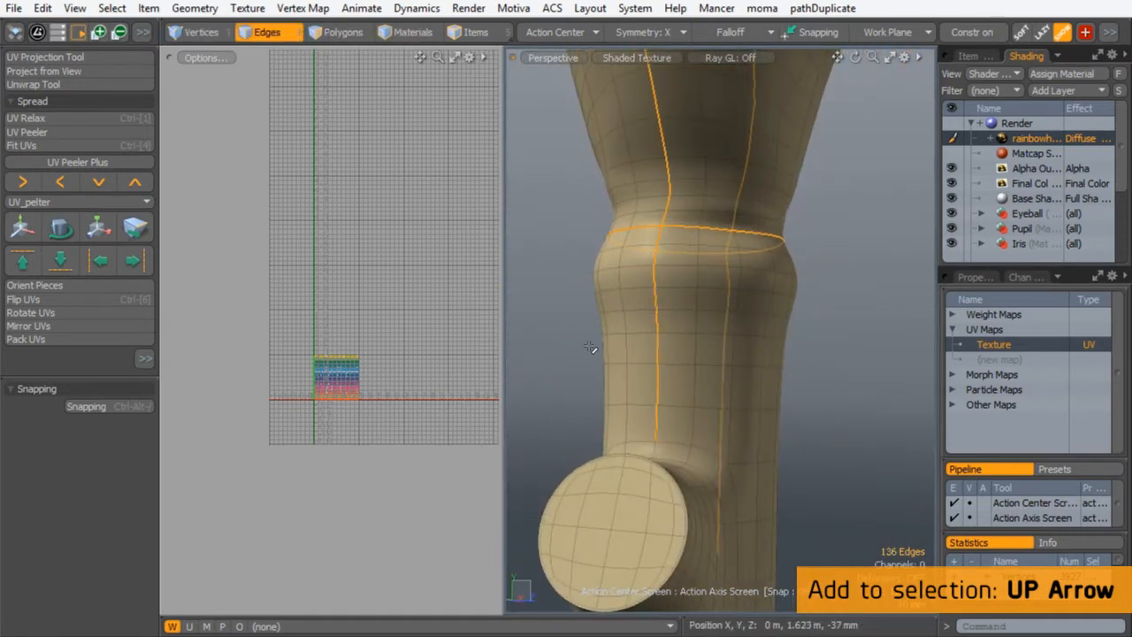
- Continue the seam selection over the top of the branch stub to the edge of its flat end
mouse_move(662, 405)
alt+mouse_down()
mouse_move(649, 558)
mouse_move(673, 416)
alt+mouse_up()
scroll(688, 340, up, 3)
shift+click(678, 335)
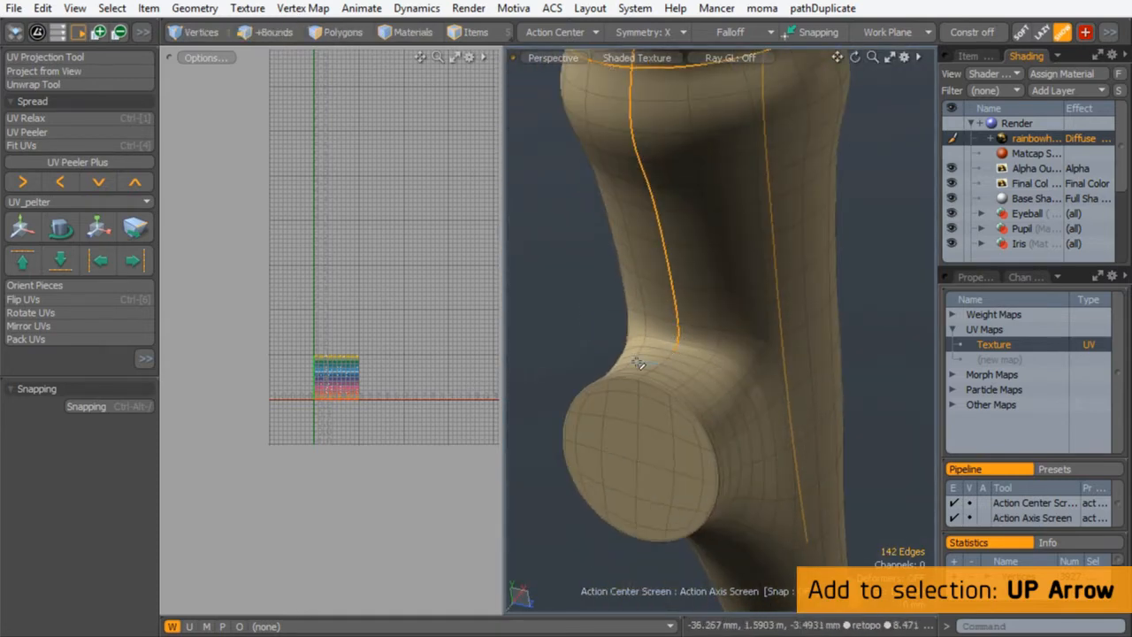
shift+click(637, 362)
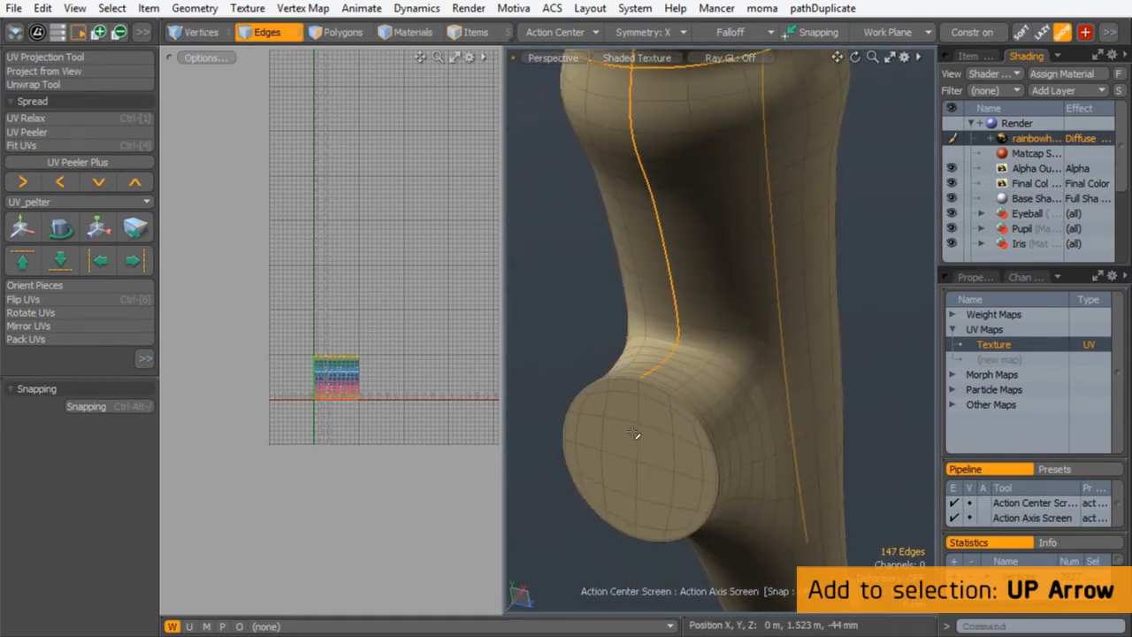
- Add the edges around the rim of the branch stub's flat end to the seam selection
scroll(629, 393, up, 5)
shift+click(650, 387)
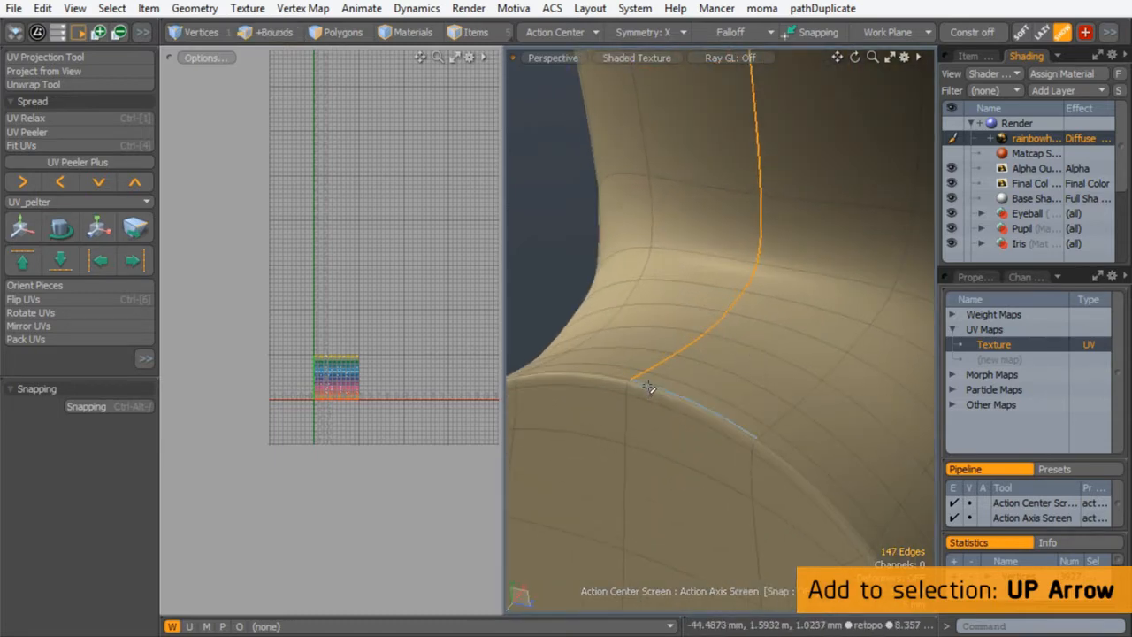
key(Up)
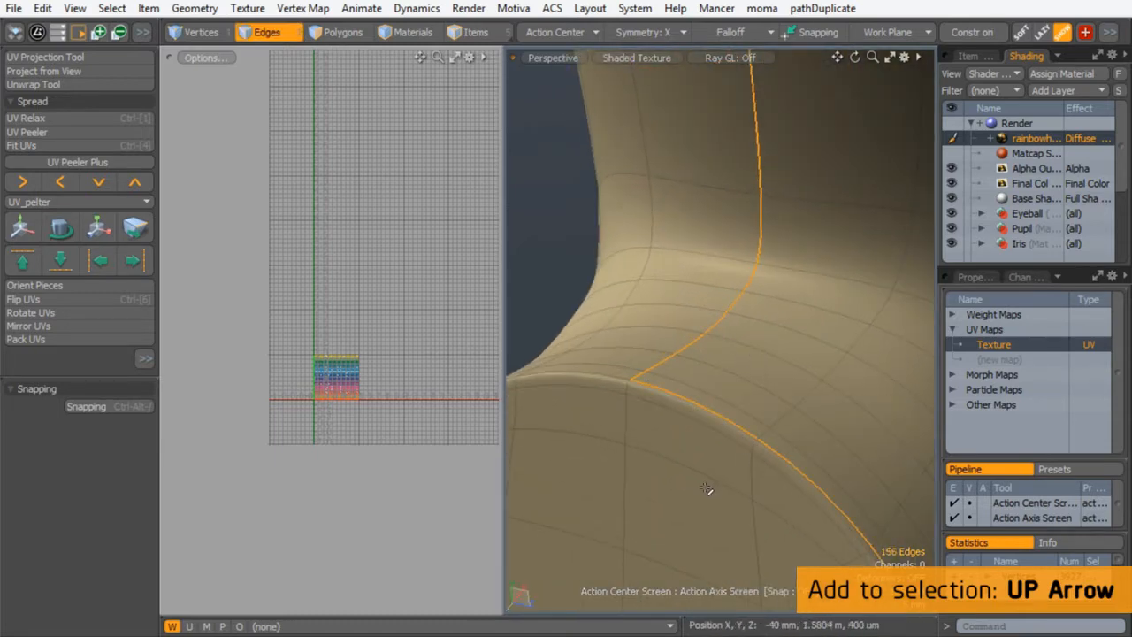
- Extend the seam selection from the underside of the upper branch stub down the shaft
alt+drag(768, 344, 778, 106)
alt+drag(779, 106, 705, 153)
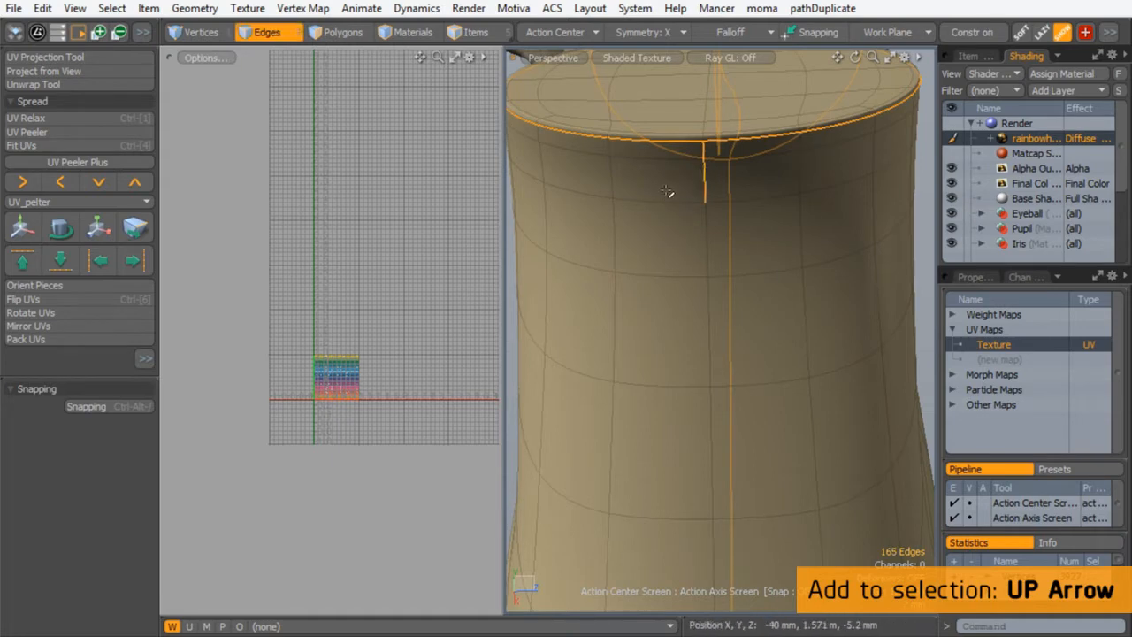
key(Up)
key(Up)
key(Up)
key(Up)
key(Up)
- Continue the shaft seam down to the lower branch stub and over its top to the flat end's edge
alt+drag(747, 223, 548, 306)
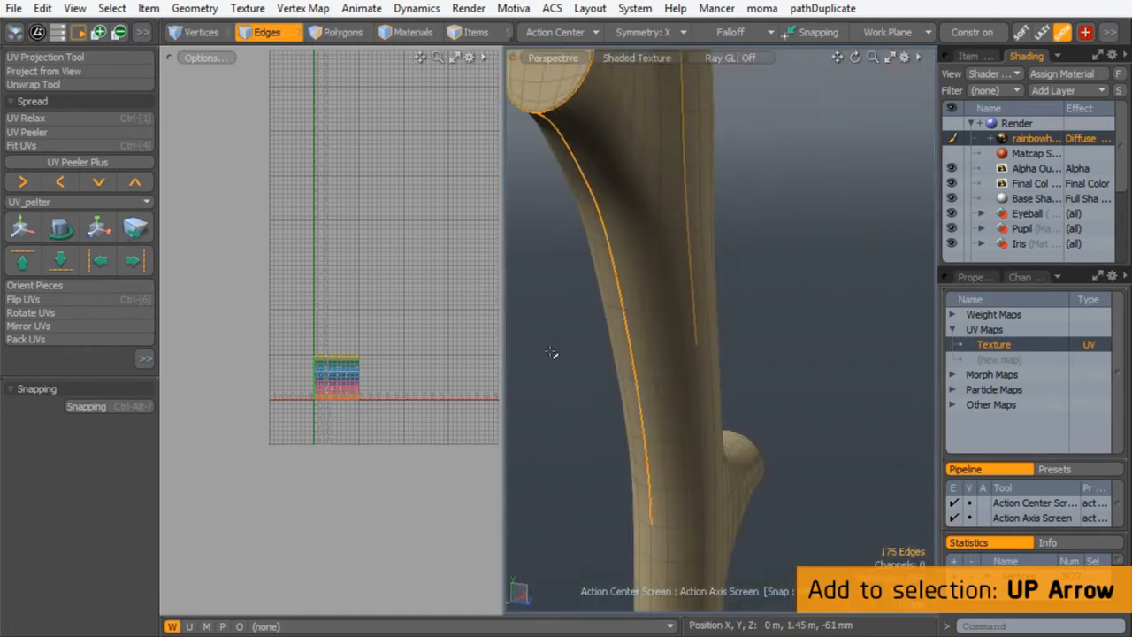
alt+drag(665, 402, 730, 278)
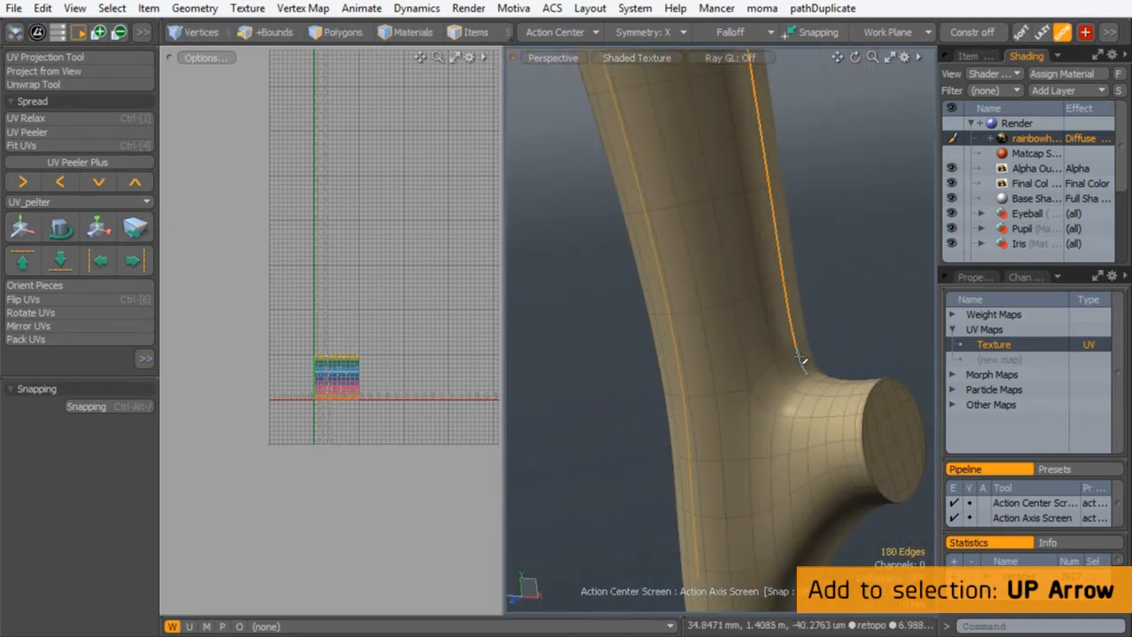
key(Up)
alt+shift+drag(855, 432, 770, 332)
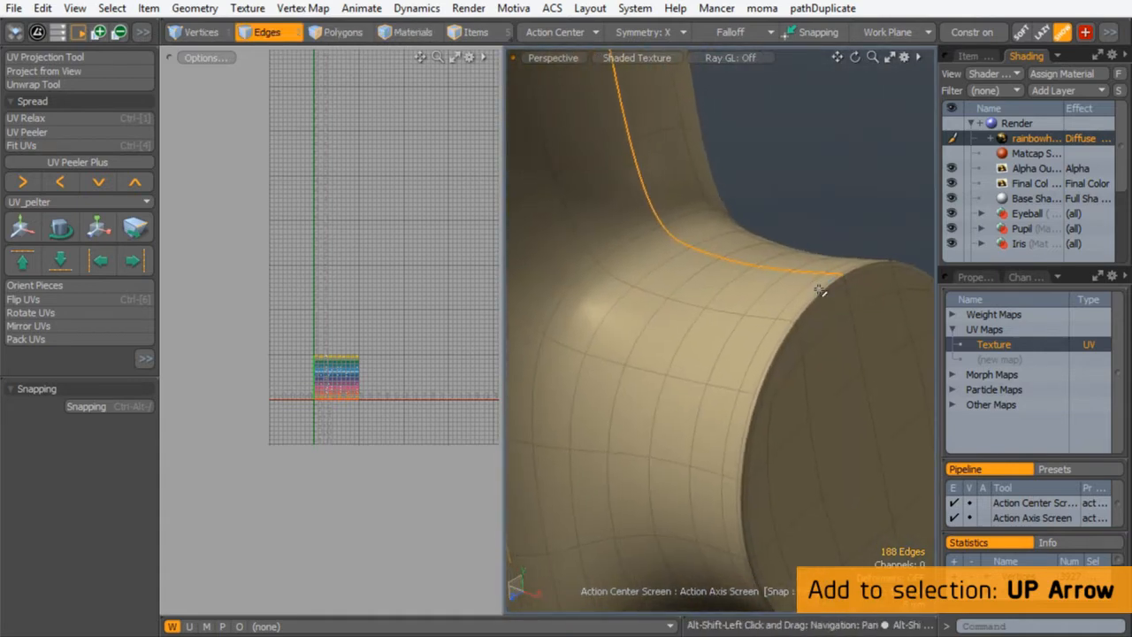
- Add the rim edges of the lower branch stub's flat end to the selection and deselect the stray edge just beneath the rim
key(Up)
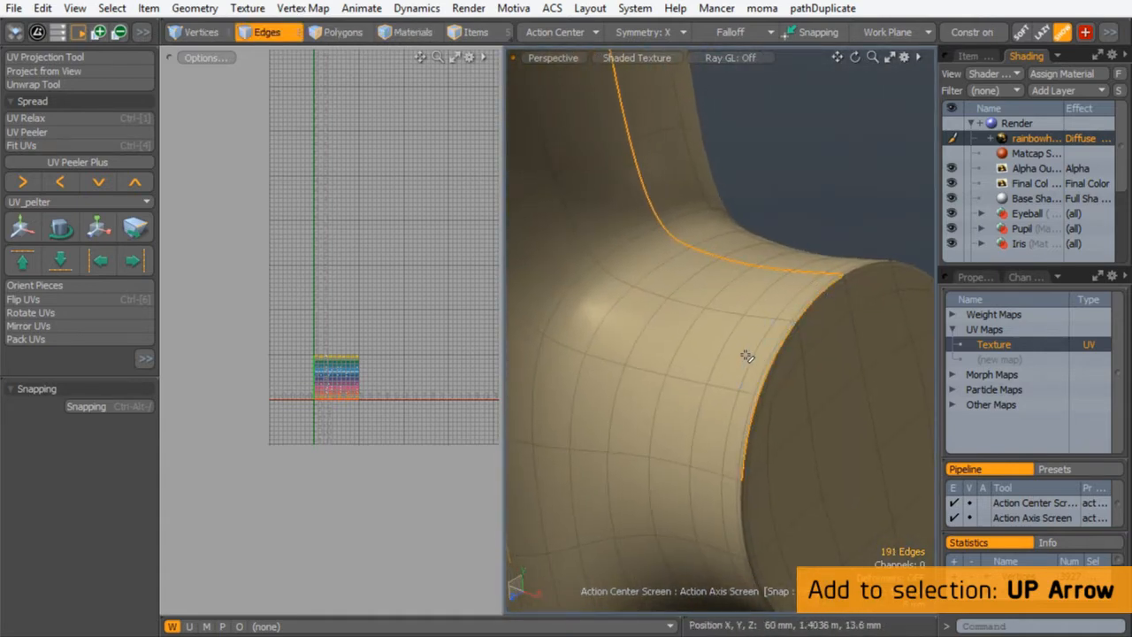
key(Up)
ctrl+alt+drag(821, 298, 721, 274)
alt+shift+drag(721, 274, 690, 233)
alt+drag(801, 228, 690, 222)
mouse_move(690, 222)
ctrl+alt+mouse_down()
mouse_move(707, 222)
mouse_move(662, 217)
mouse_move(700, 218)
ctrl+alt+mouse_up()
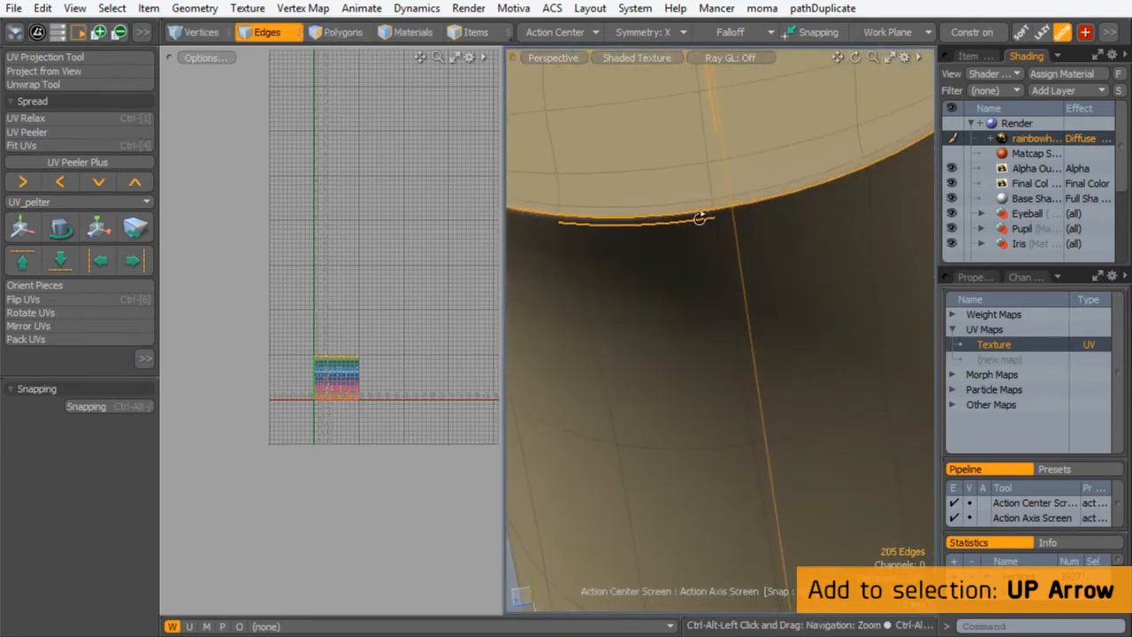
ctrl+click(697, 215)
shift+click(696, 213)
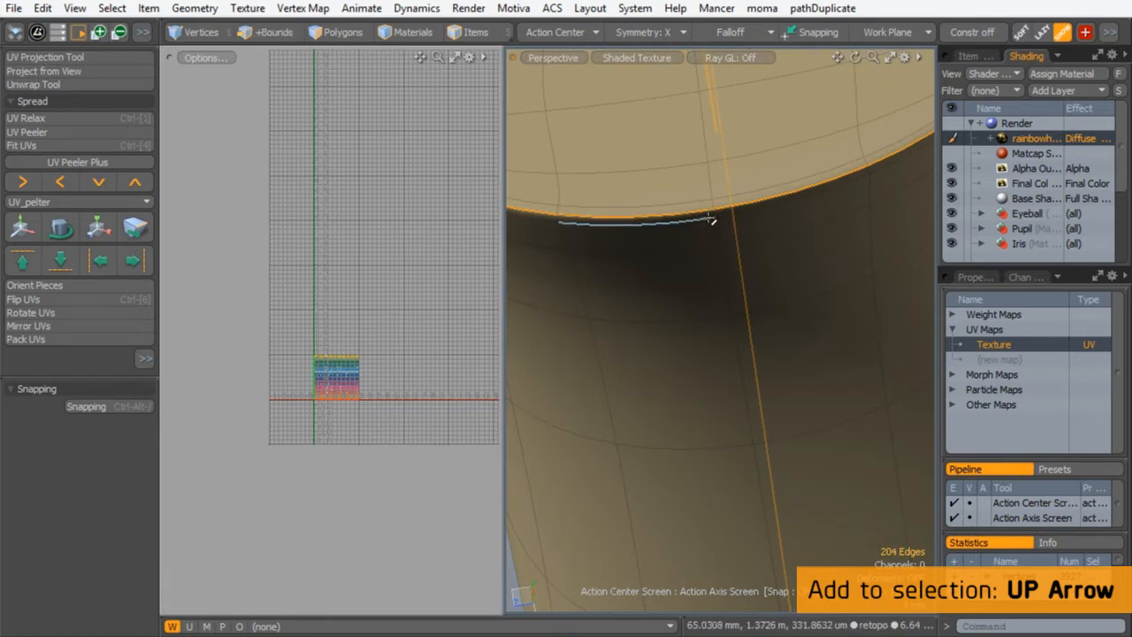
- Extend the seam selection from the underside of the lower branch stub down the shaft below it
shift+click(718, 230)
ctrl+alt+drag(783, 182, 690, 309)
alt+shift+drag(690, 310, 704, 261)
key(Up)
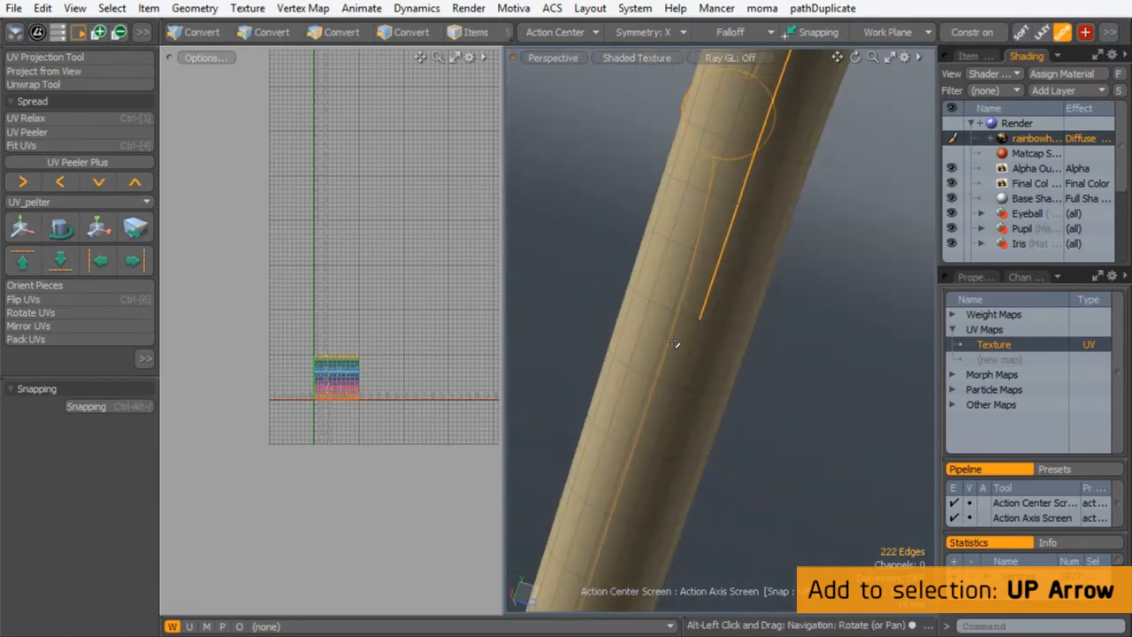
shift+click(684, 354)
alt+shift+drag(660, 387, 786, 190)
alt+drag(710, 255, 605, 288)
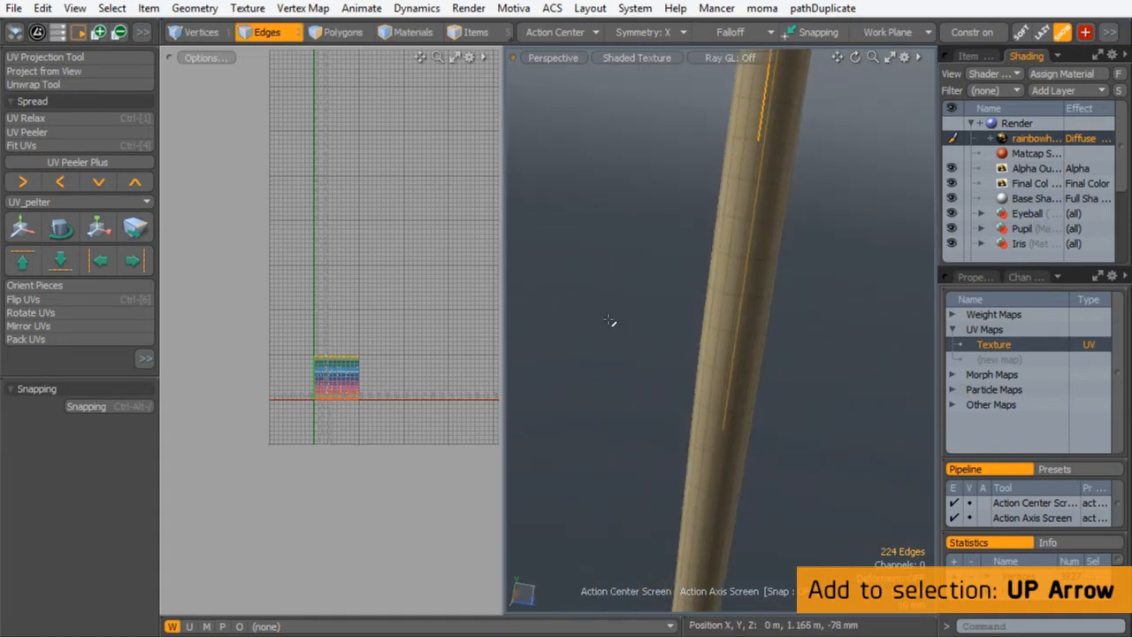
key(Up)
- Continue the vertical seam selection along the middle stretch of the shaft
alt+shift+drag(649, 467, 643, 237)
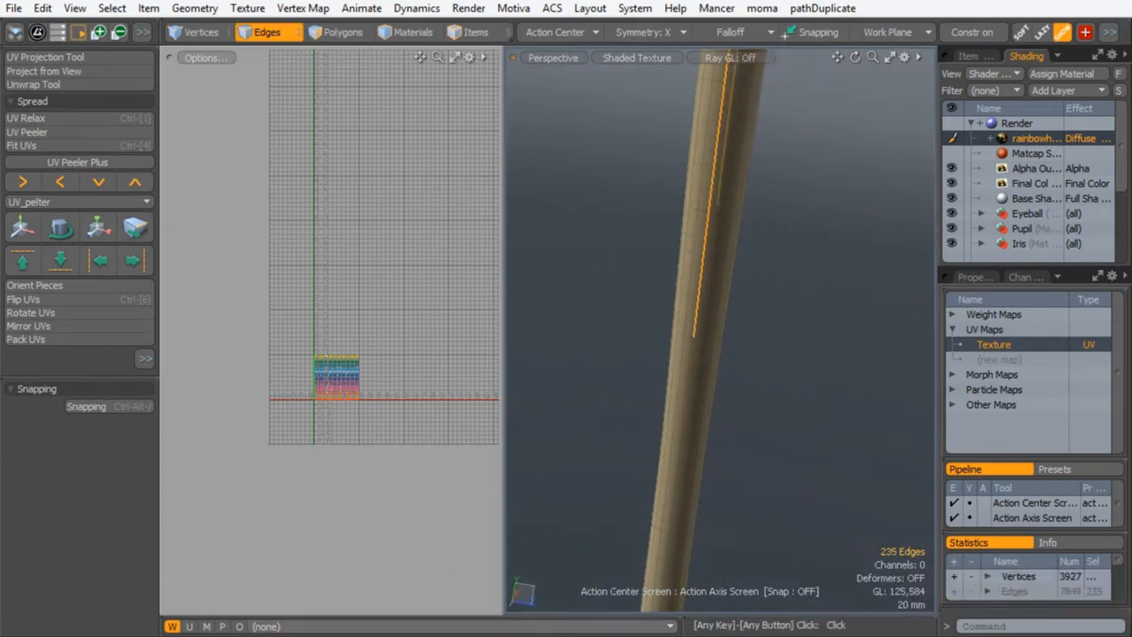
alt+shift+drag(701, 322, 727, 265)
alt+shift+drag(639, 516, 703, 180)
key(Up)
key(Up)
key(Up)
key(Up)
key(Up)
key(Up)
key(Up)
key(Up)
key(Up)
key(Up)
key(Up)
key(Up)
key(Up)
key(Up)
key(Up)
key(Up)
key(Up)
key(Up)
key(Up)
key(Up)
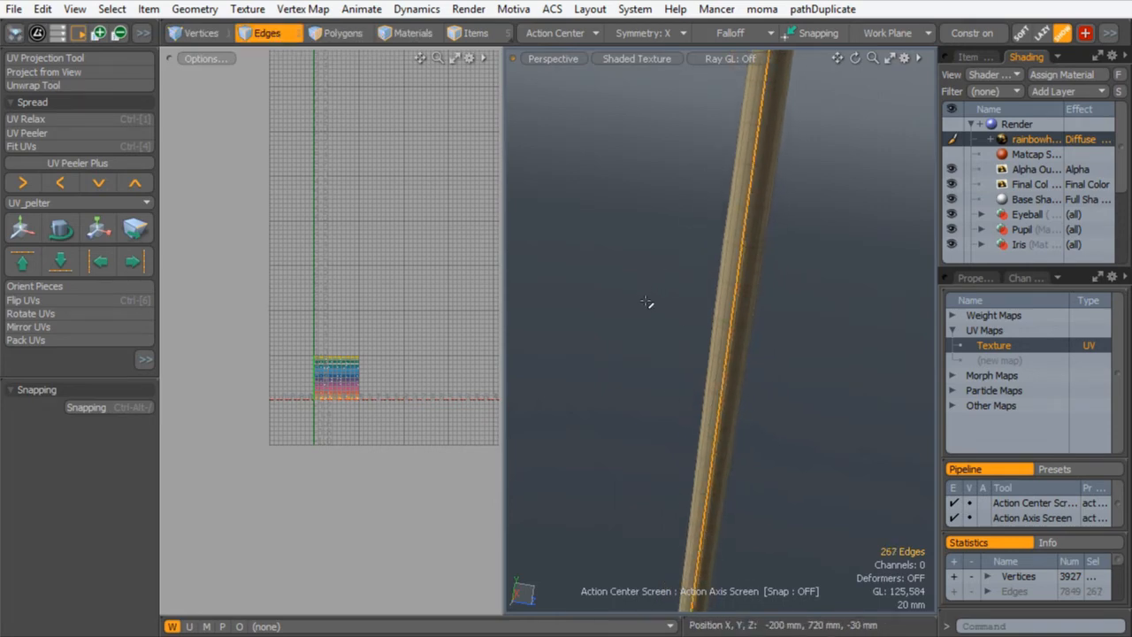
- Extend the vertical seam selection along the lowest stretch of the shaft towards its bottom end
alt+drag(664, 421, 621, 212)
key(Up)
key(Up)
key(Up)
key(Up)
key(Up)
key(Up)
key(Up)
key(Up)
key(Up)
key(Up)
key(Up)
key(Up)
key(Up)
key(Up)
key(Up)
key(Up)
key(Up)
key(Up)
key(Up)
key(Up)
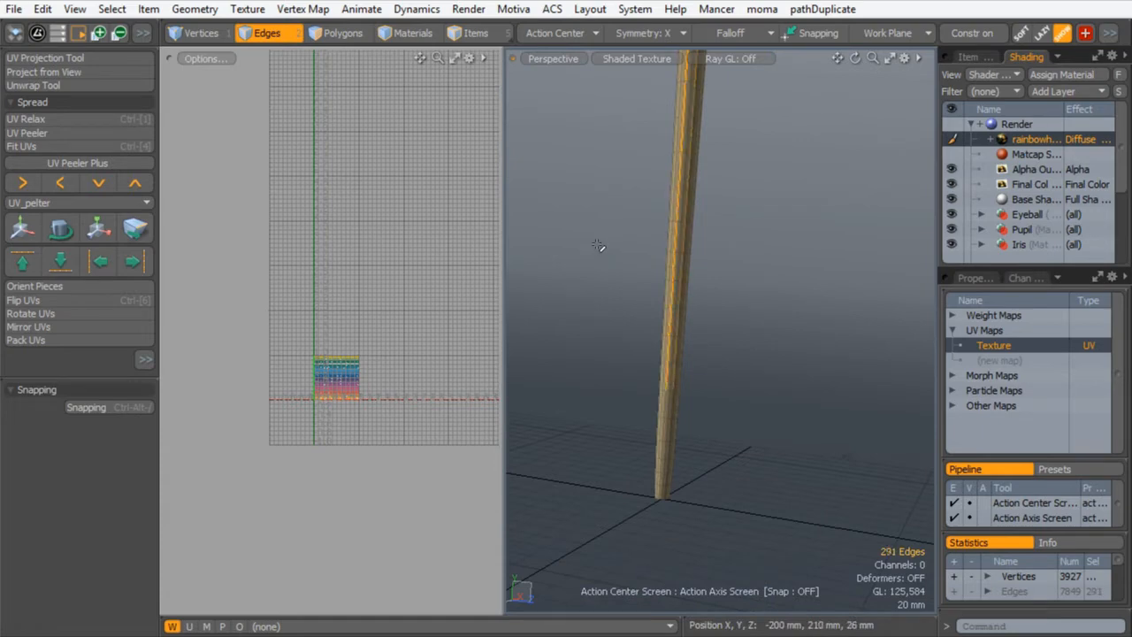
- Finish the seam at the shaft's bottom edge and add the edges around the bottom end's rim to the selection
alt+drag(644, 491, 708, 389)
ctrl+alt+drag(708, 389, 835, 295)
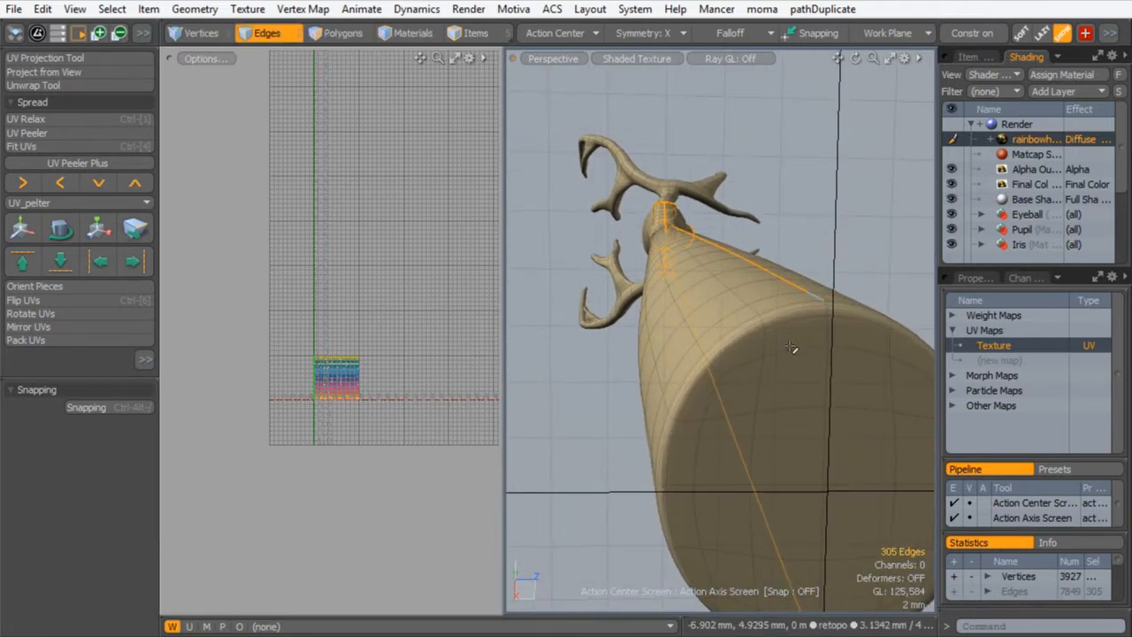
shift+click(803, 307)
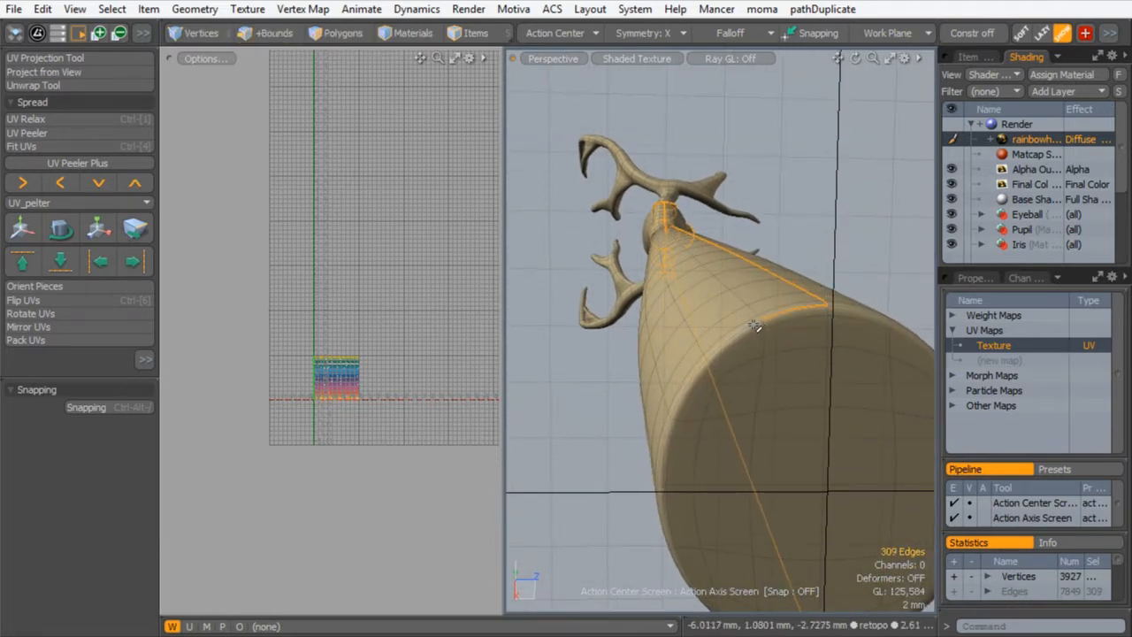
shift+click(680, 365)
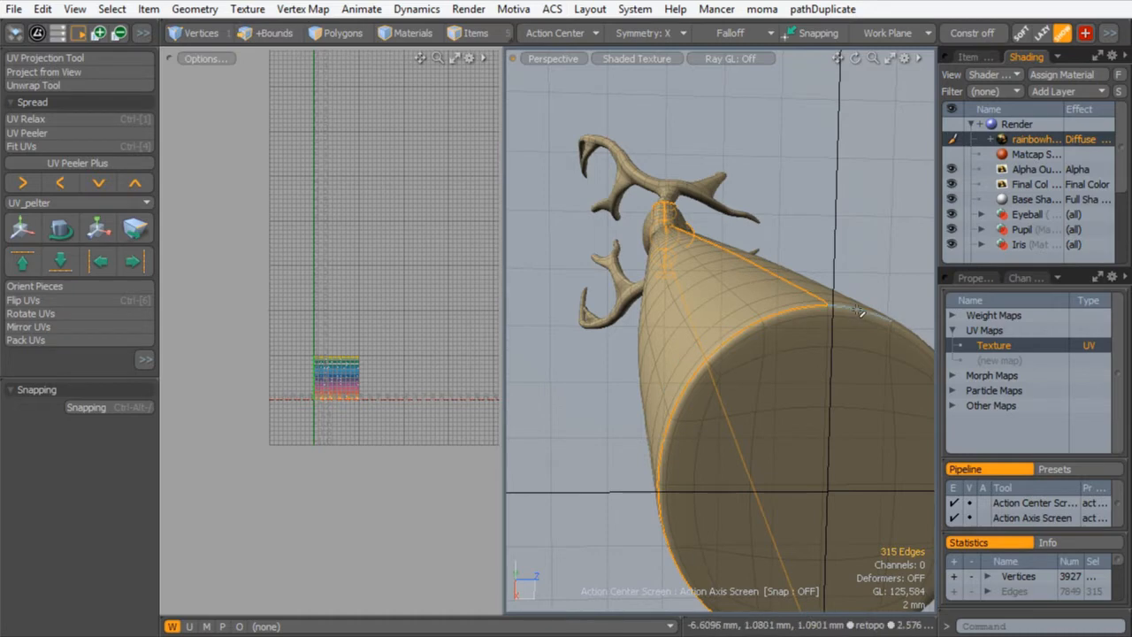
shift+click(897, 332)
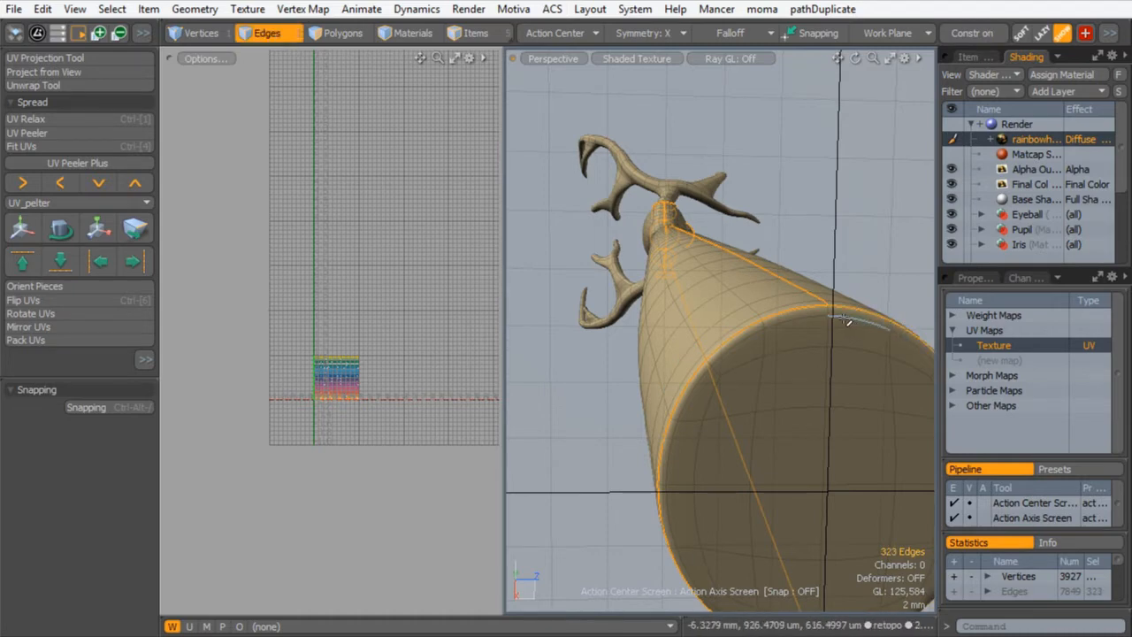
- Add a horizontal edge loop around the lowest part of the shaft to the seam selection
ctrl+alt+drag(819, 256, 633, 594)
alt+shift+drag(634, 594, 607, 354)
ctrl+alt+drag(607, 354, 650, 269)
alt+shift+drag(650, 270, 653, 387)
alt+drag(653, 387, 683, 381)
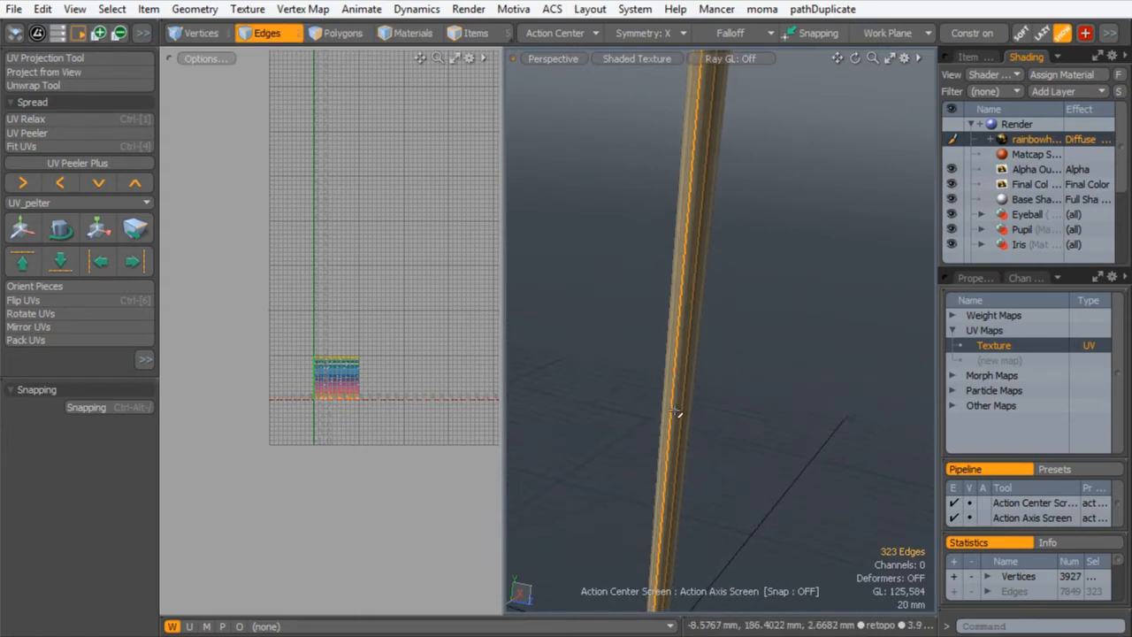
key(shift)
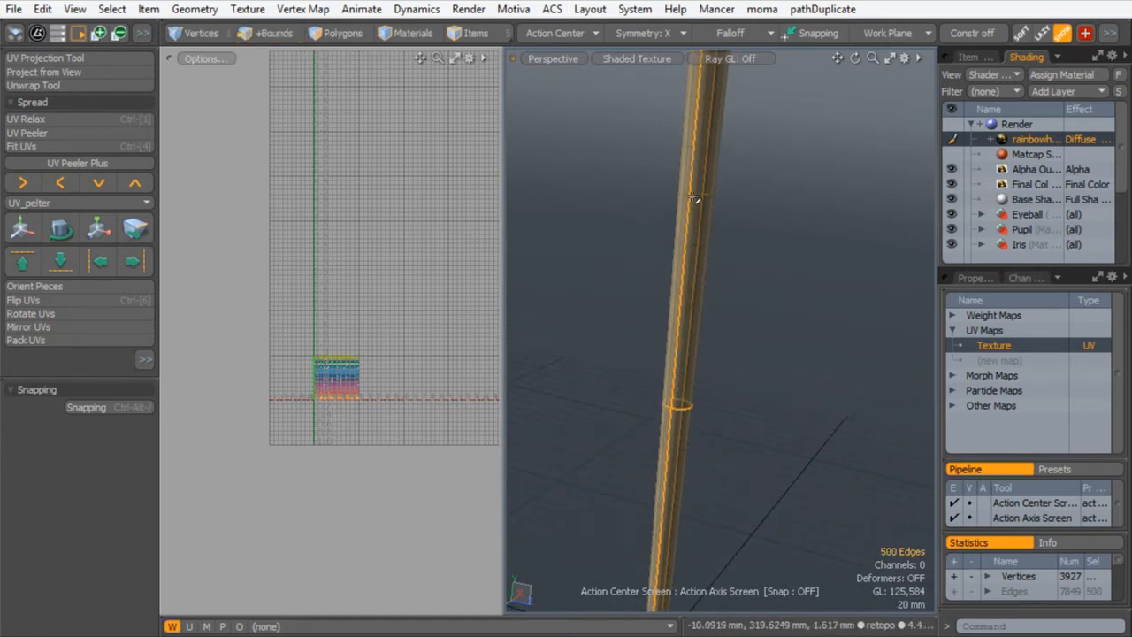
- Add further horizontal edge loops at intervals up the lower and middle shaft to divide it into sections
alt+shift+drag(677, 115, 625, 358)
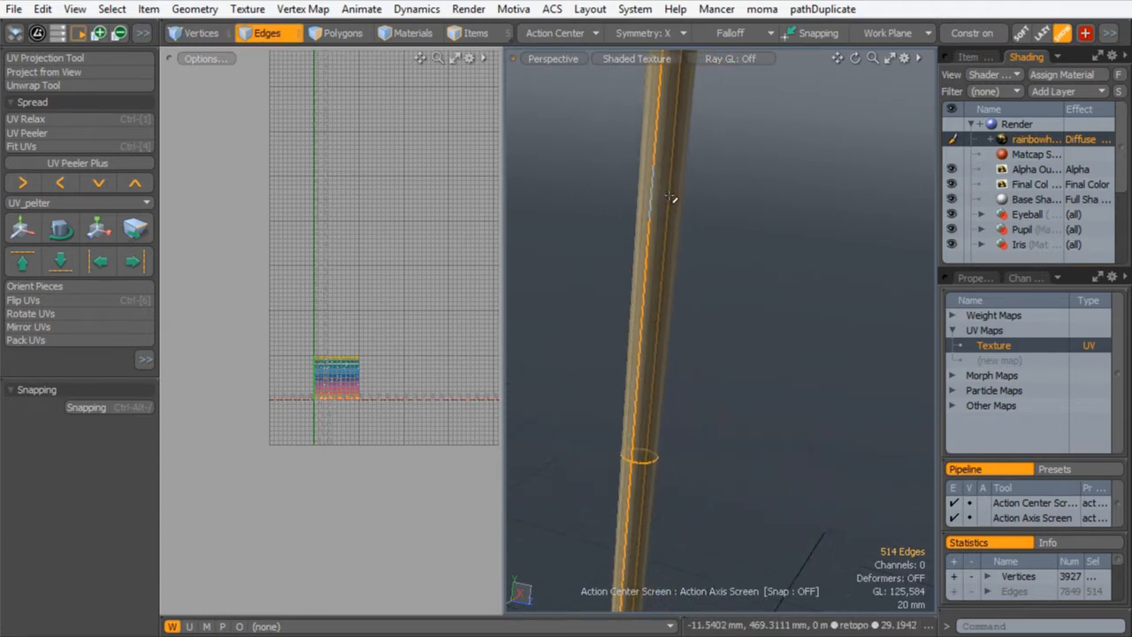
alt+shift+drag(656, 134, 627, 495)
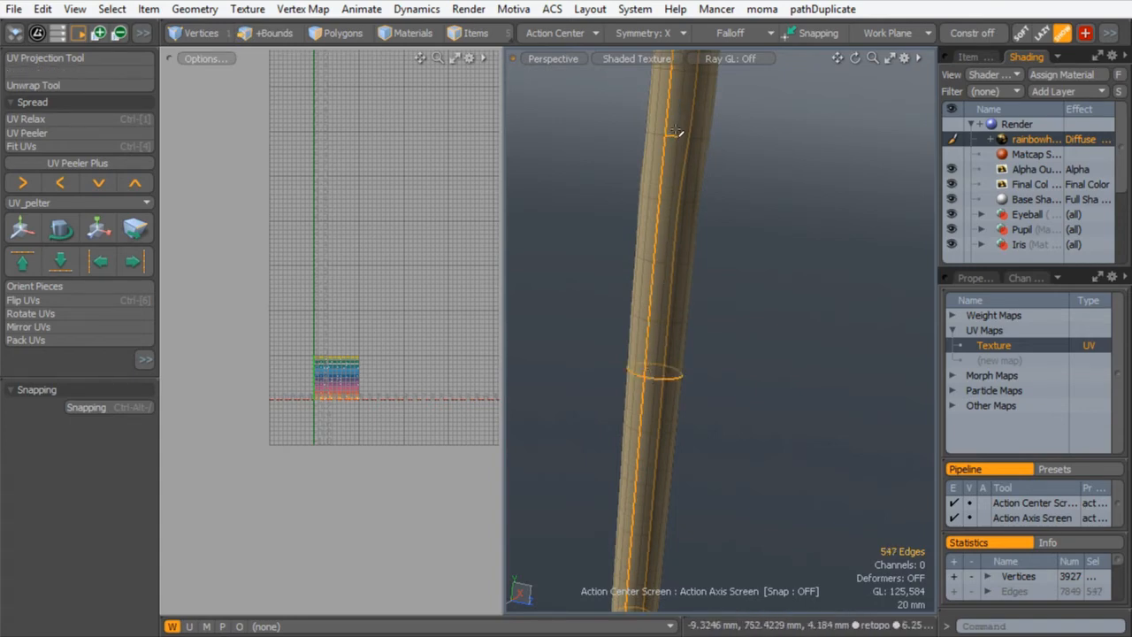
key(2)
alt+shift+drag(675, 137, 646, 378)
shift+click(649, 328)
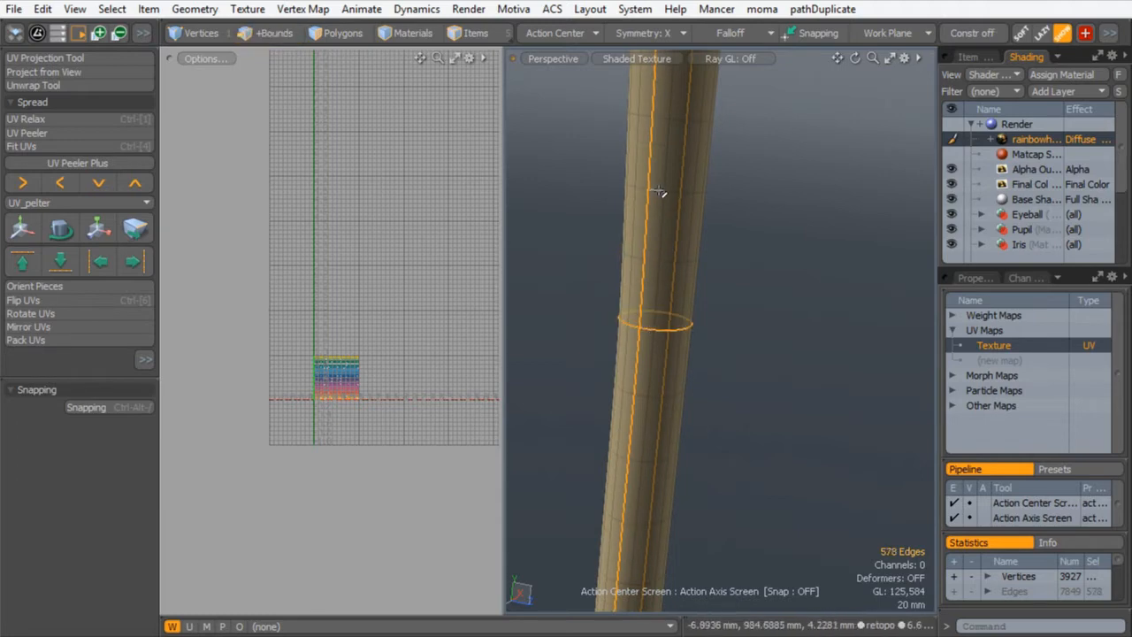
- Add more spaced horizontal edge loops around the upper shaft up to the area below the lower branch stub
alt+shift+drag(661, 123, 648, 539)
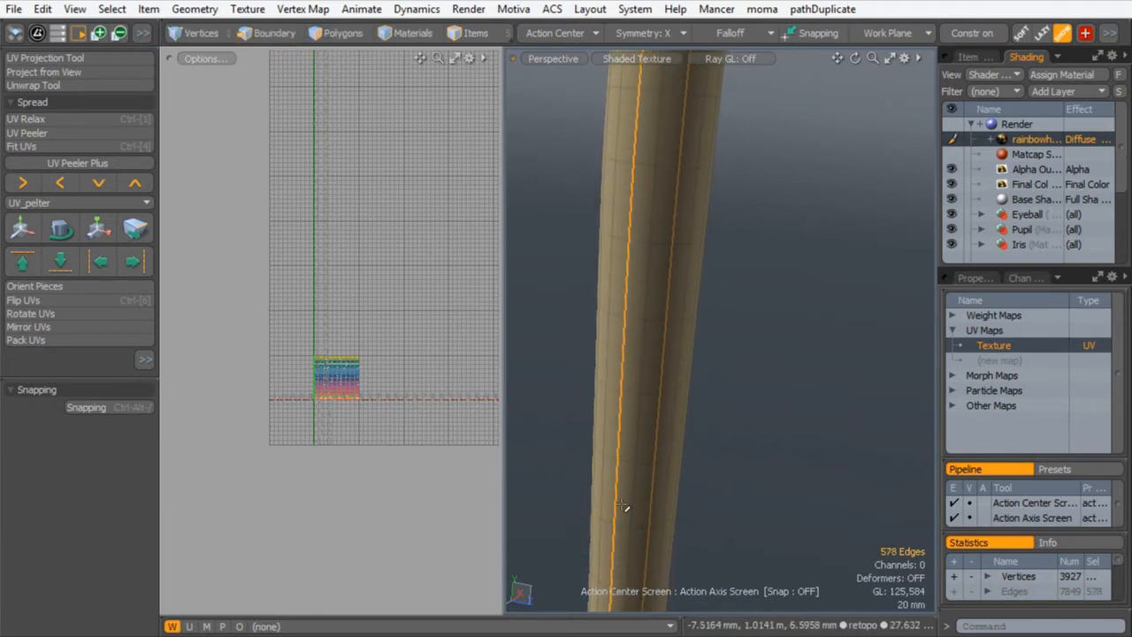
shift+double_click(625, 389)
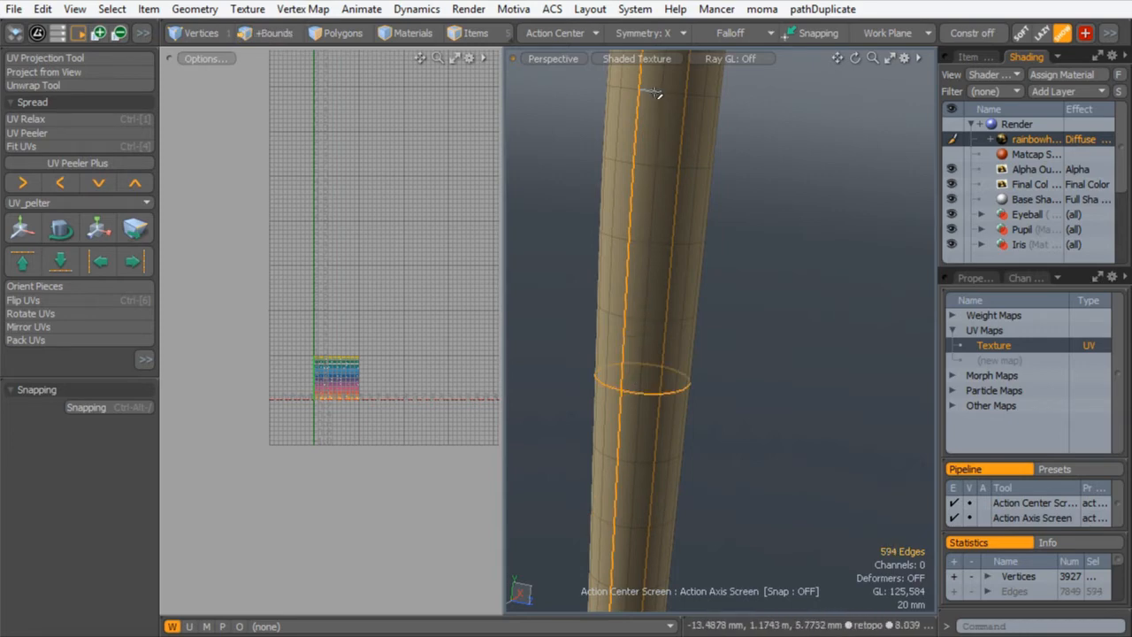
ctrl+alt+drag(702, 253, 562, 259)
alt+shift+drag(664, 283, 624, 402)
ctrl+alt+drag(668, 357, 758, 247)
ctrl+alt+drag(611, 359, 676, 310)
mouse_move(677, 309)
alt+mouse_down()
mouse_move(687, 269)
mouse_move(700, 256)
mouse_move(718, 264)
mouse_move(667, 311)
alt+mouse_up()
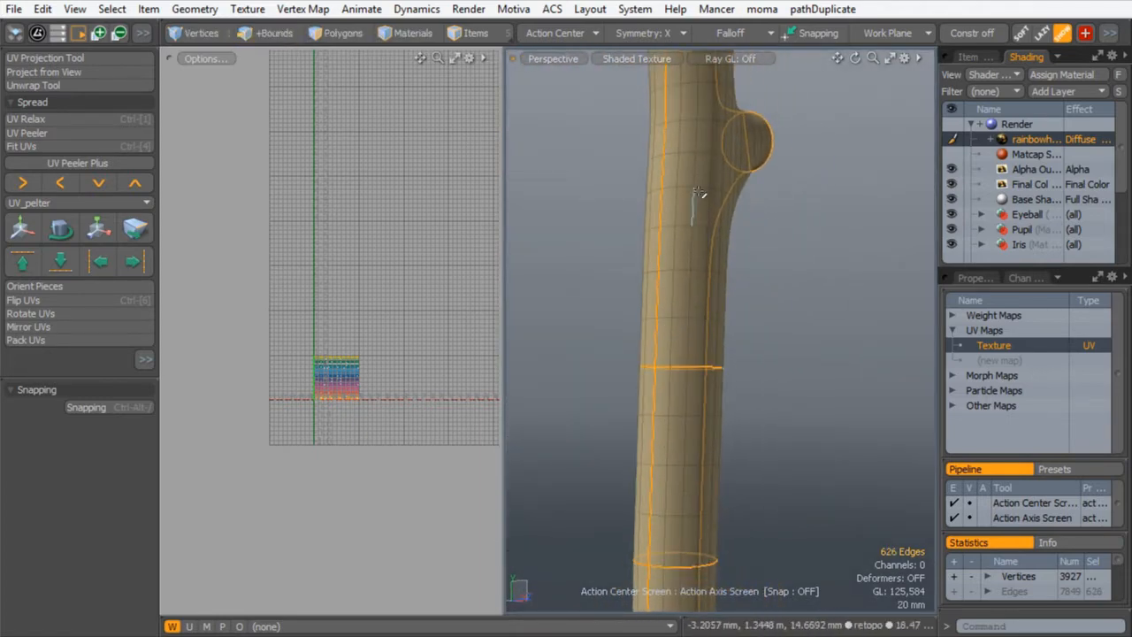
- Add edge loops around the shaft below and above the lower branch stub to the seam selection
alt+drag(750, 227, 676, 133)
alt+shift+drag(677, 133, 752, 189)
alt+drag(752, 190, 761, 215)
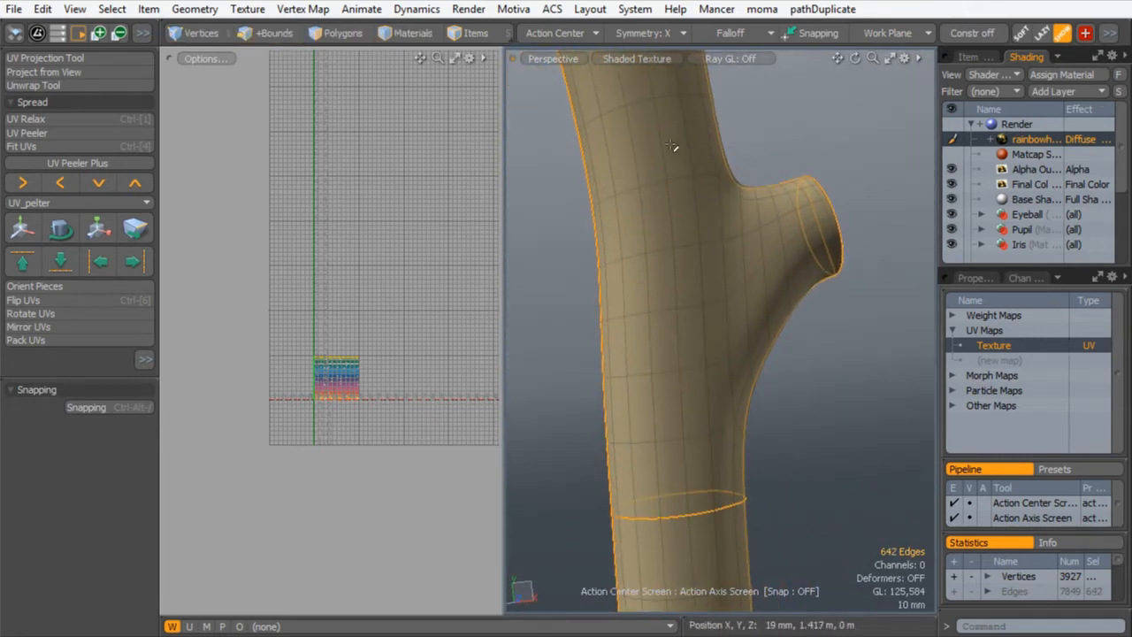
alt+shift+drag(667, 142, 756, 424)
alt+drag(756, 425, 662, 374)
alt+shift+drag(704, 241, 652, 172)
alt+drag(652, 173, 573, 129)
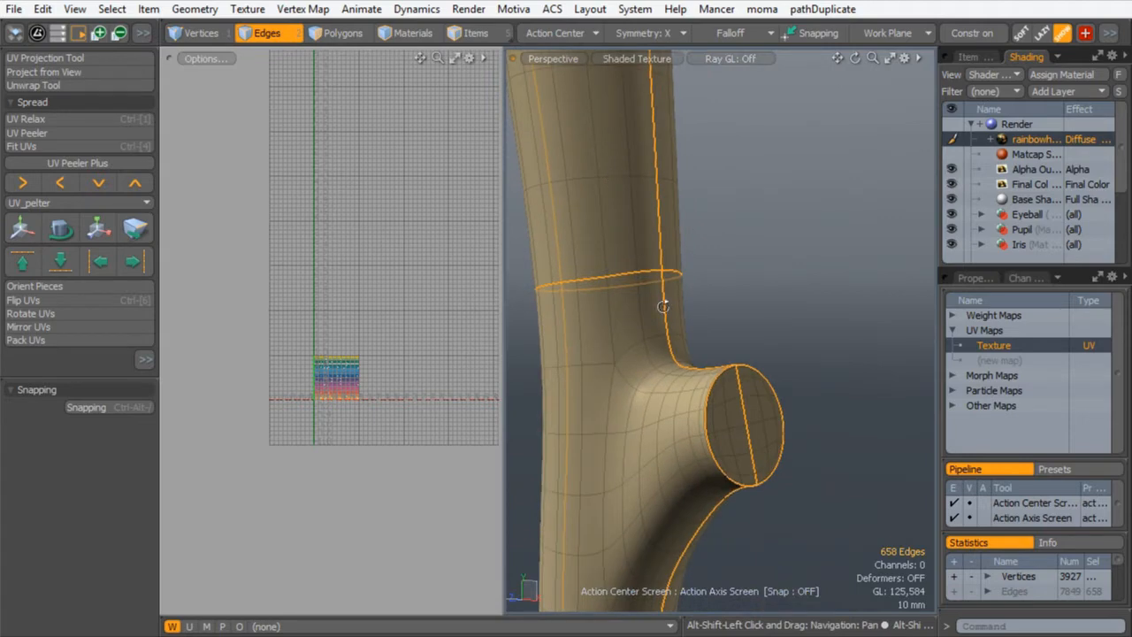
- Deselect the stray edges running across the lower branch stub's flat end, keeping only its rim
ctrl+click(741, 379)
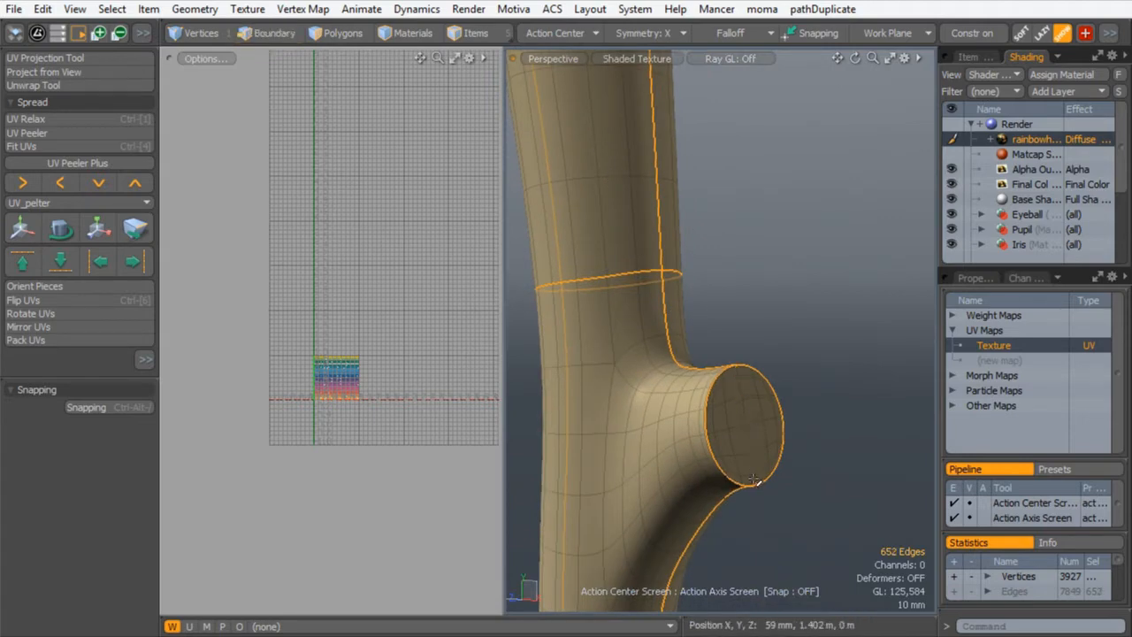
ctrl+alt+drag(710, 382, 804, 436)
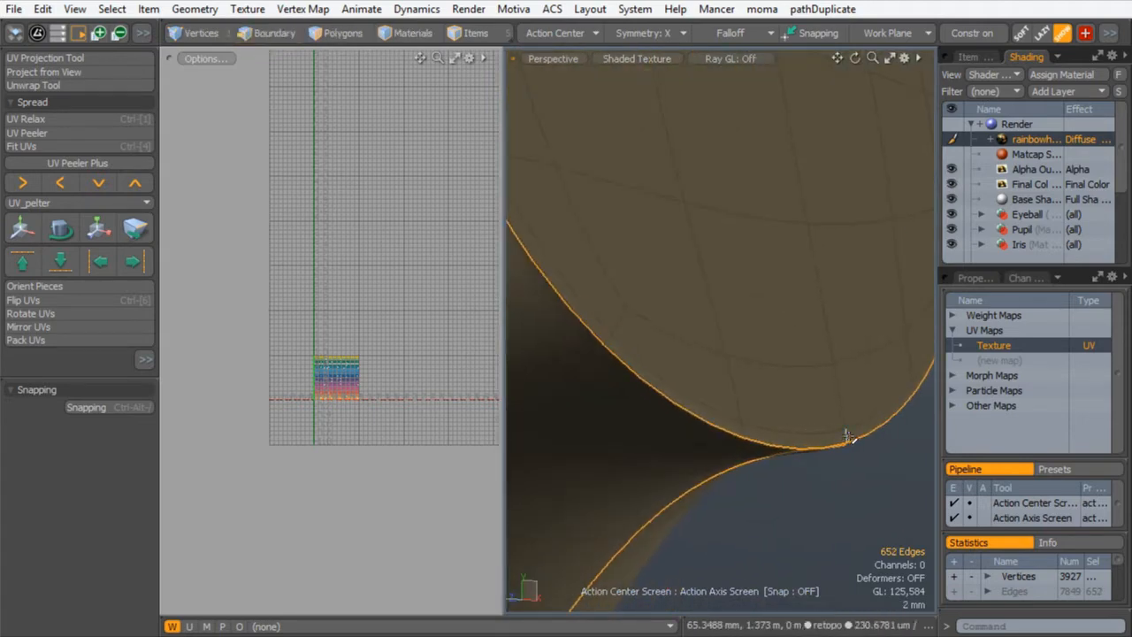
ctrl+alt+drag(766, 256, 663, 257)
alt+shift+drag(664, 257, 872, 331)
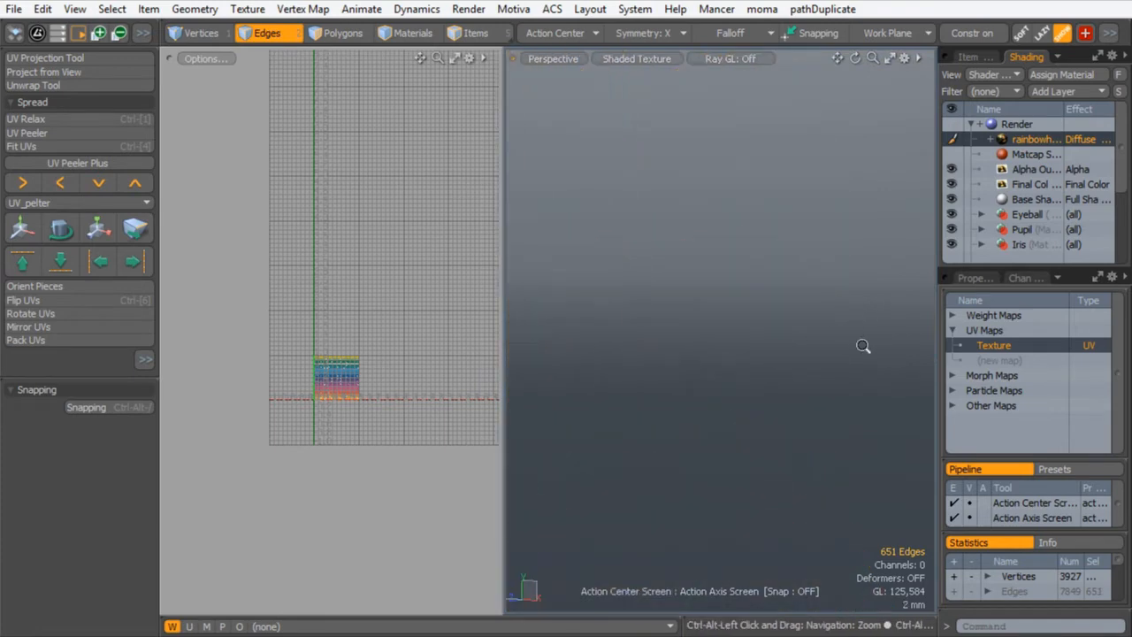
alt+shift+drag(750, 473, 740, 381)
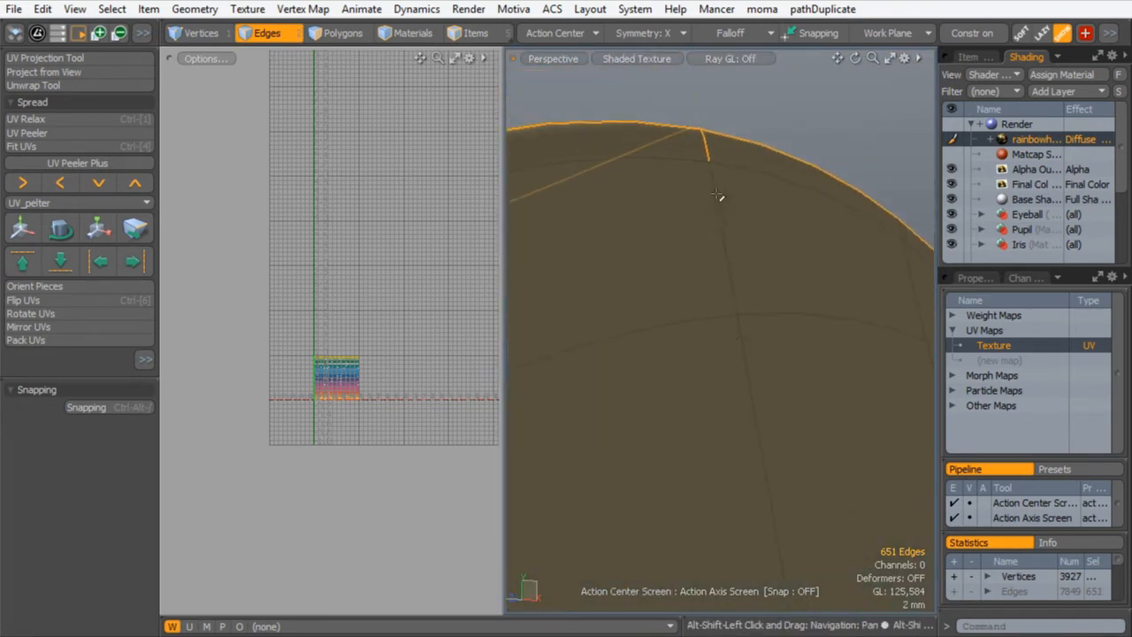
- Add edge loops around the shaft below and above the upper branch stub to the seam selection
ctrl+alt+drag(778, 172, 653, 240)
alt+shift+drag(653, 240, 656, 389)
alt+drag(656, 390, 712, 361)
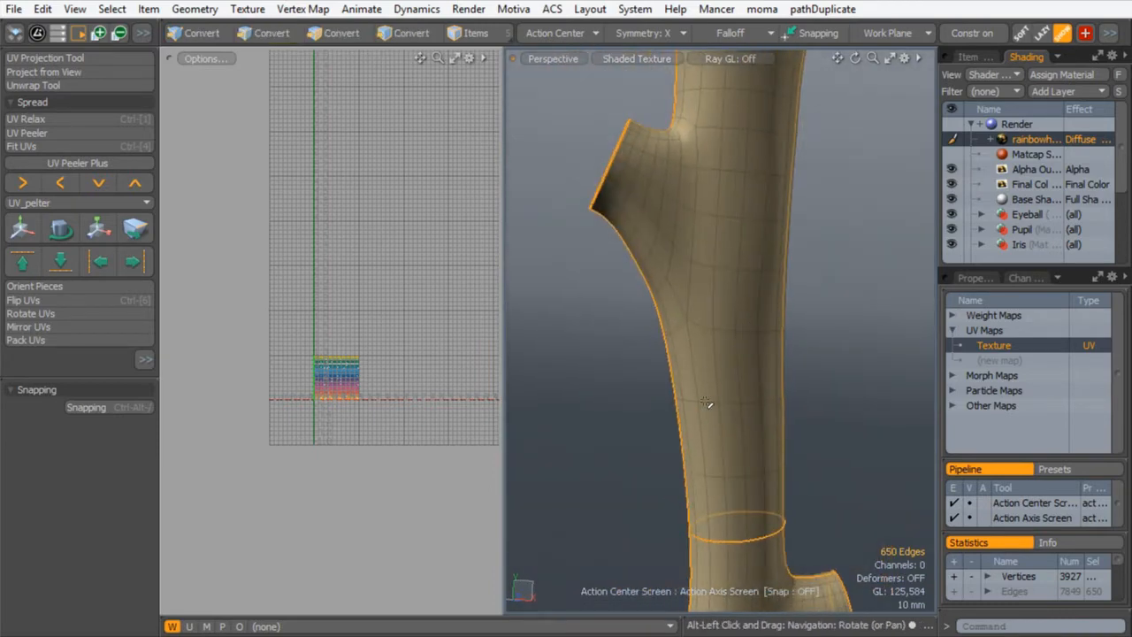
shift+double_click(712, 403)
alt+drag(660, 197, 702, 236)
shift+double_click(698, 223)
- Deselect the stray edges crossing the upper branch stub's flat end
alt+drag(590, 392, 766, 227)
ctrl+drag(751, 180, 750, 227)
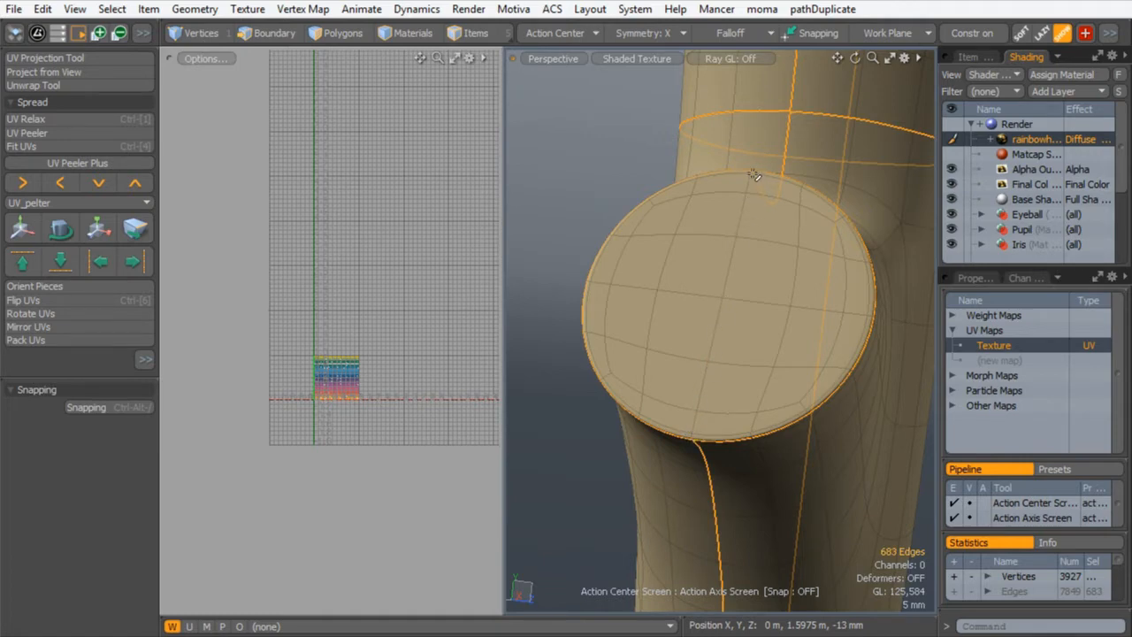
- Deselect the edges running from the antler's base collar up the stem and over the fork, keeping the loop around the collar
ctrl+alt+drag(835, 190, 622, 381)
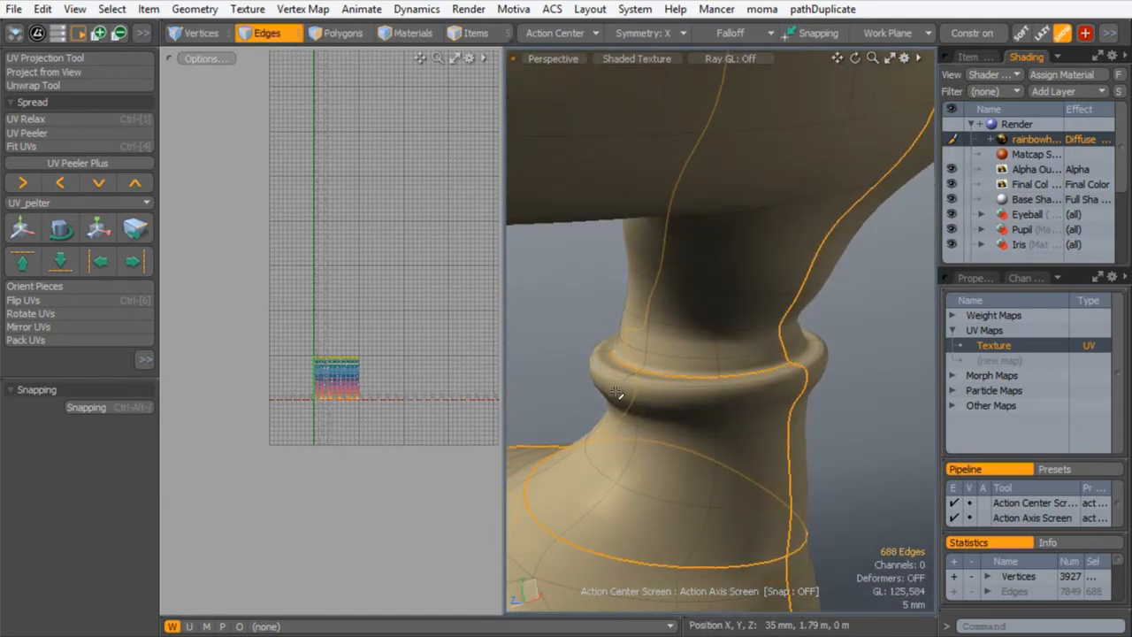
alt+drag(577, 415, 905, 359)
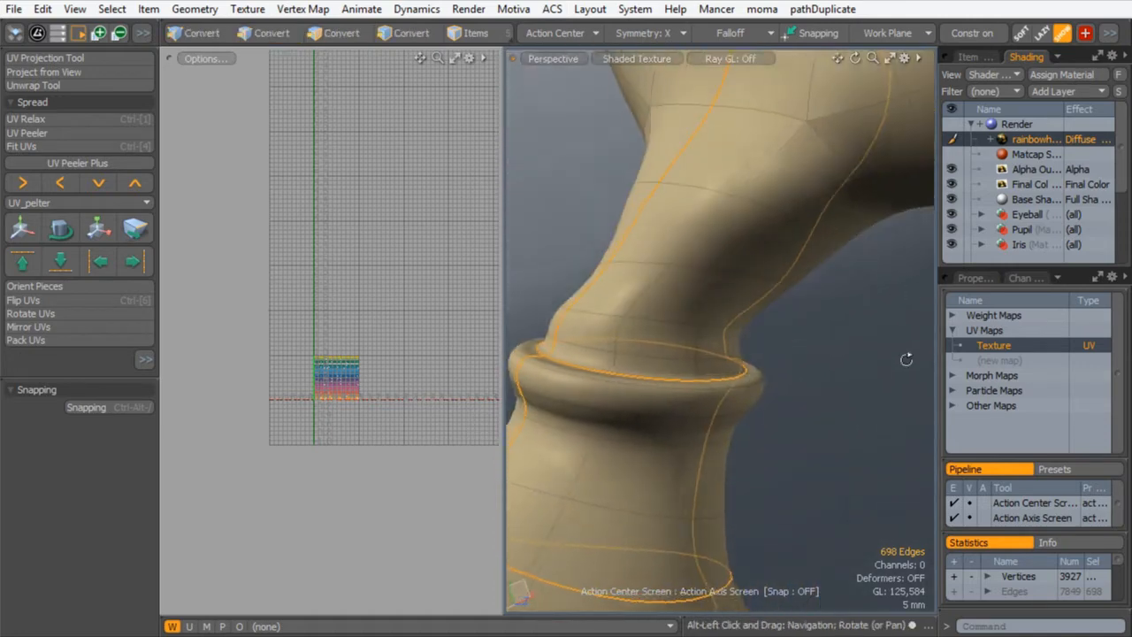
alt+drag(750, 291, 657, 421)
alt+drag(726, 340, 763, 329)
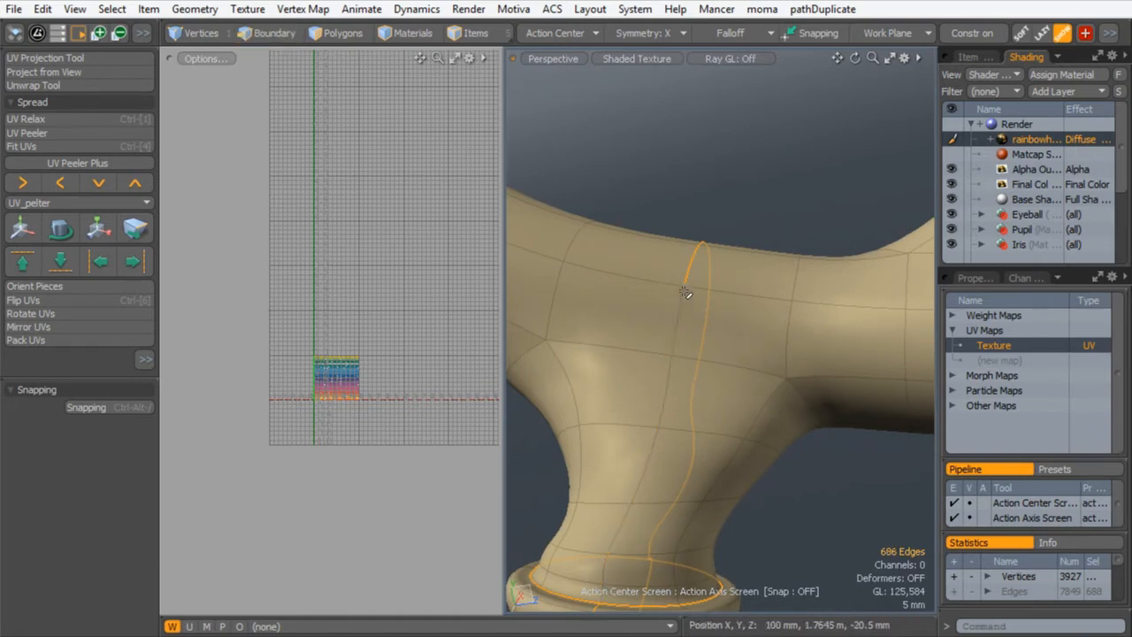
alt+drag(774, 182, 473, 354)
ctrl+drag(810, 283, 785, 343)
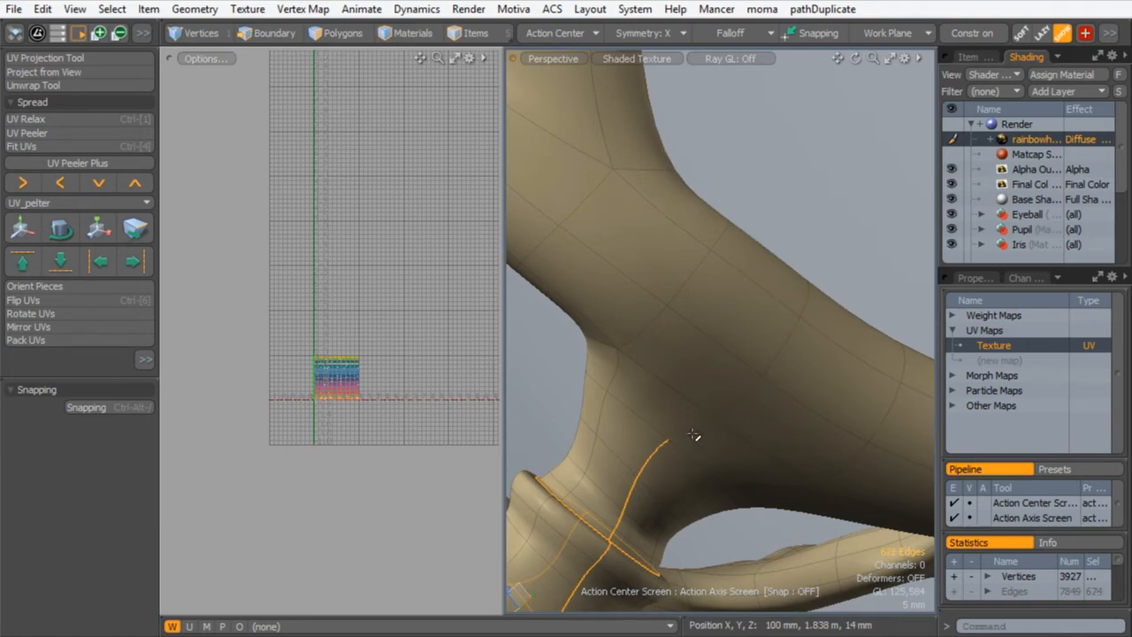
alt+drag(641, 446, 724, 503)
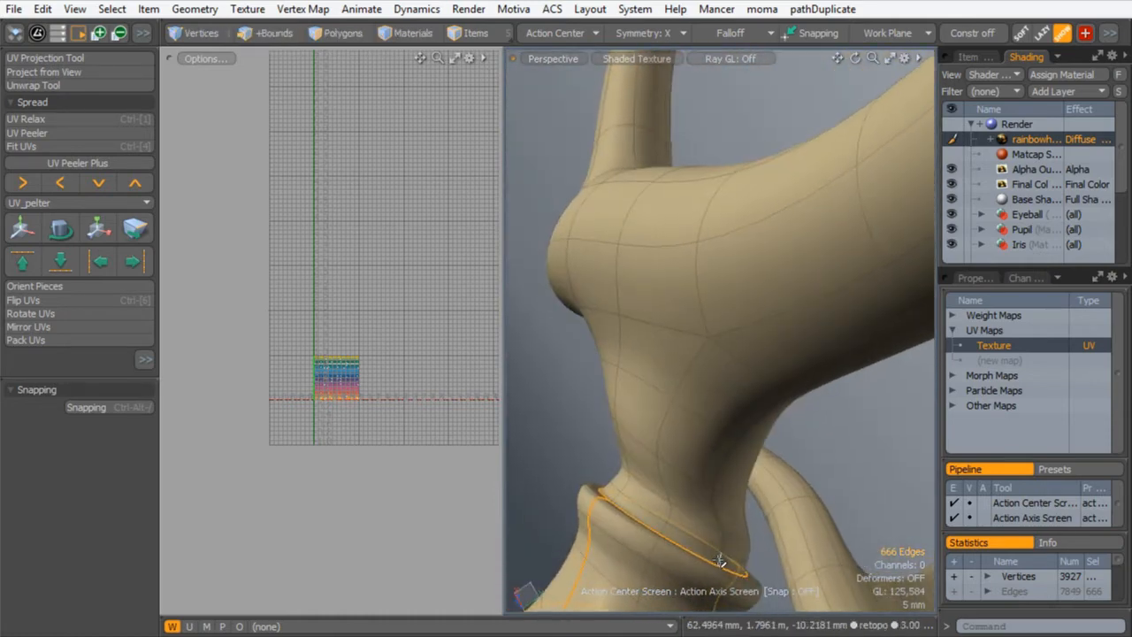
- Add edges up the antler's stem and around the base of the first branch at the fork to the seam selection
shift+click(718, 525)
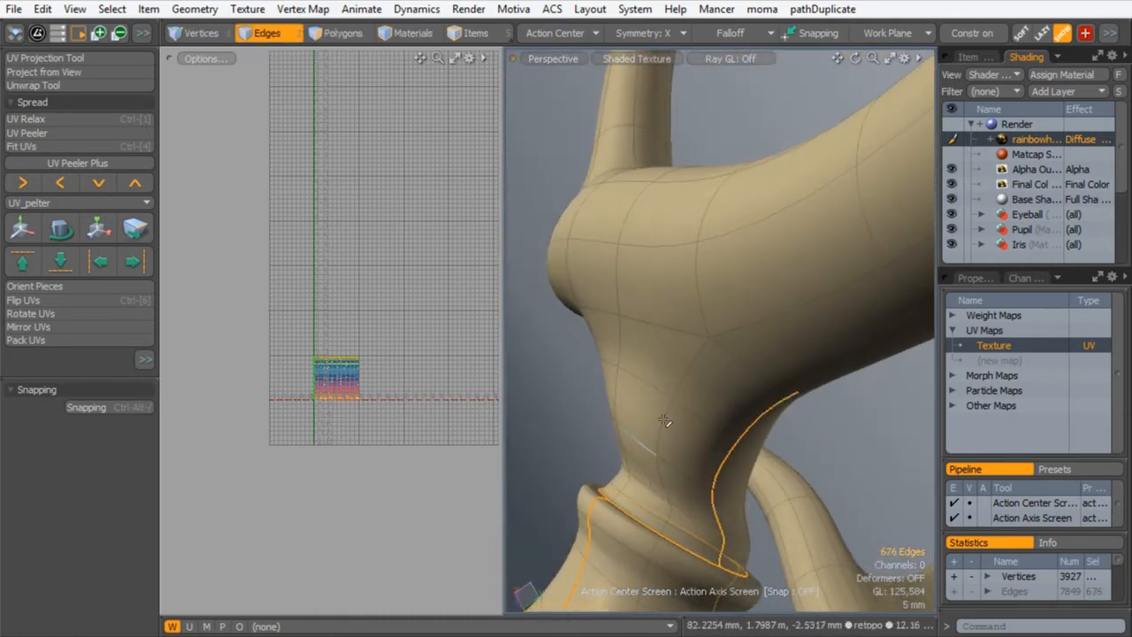
shift+click(699, 320)
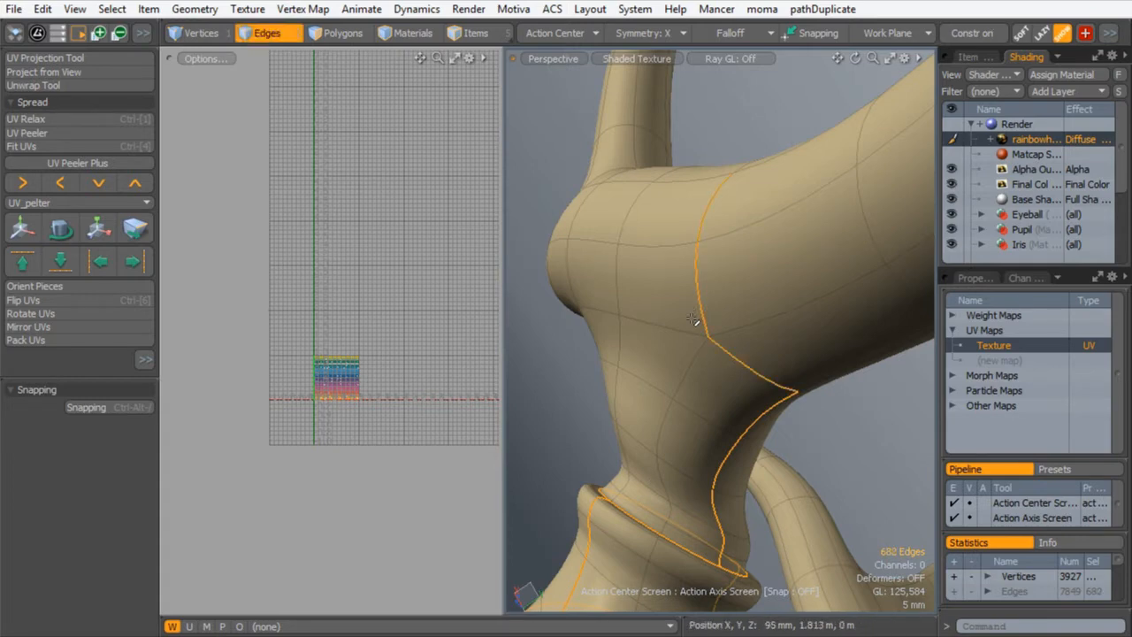
alt+drag(702, 325, 700, 510)
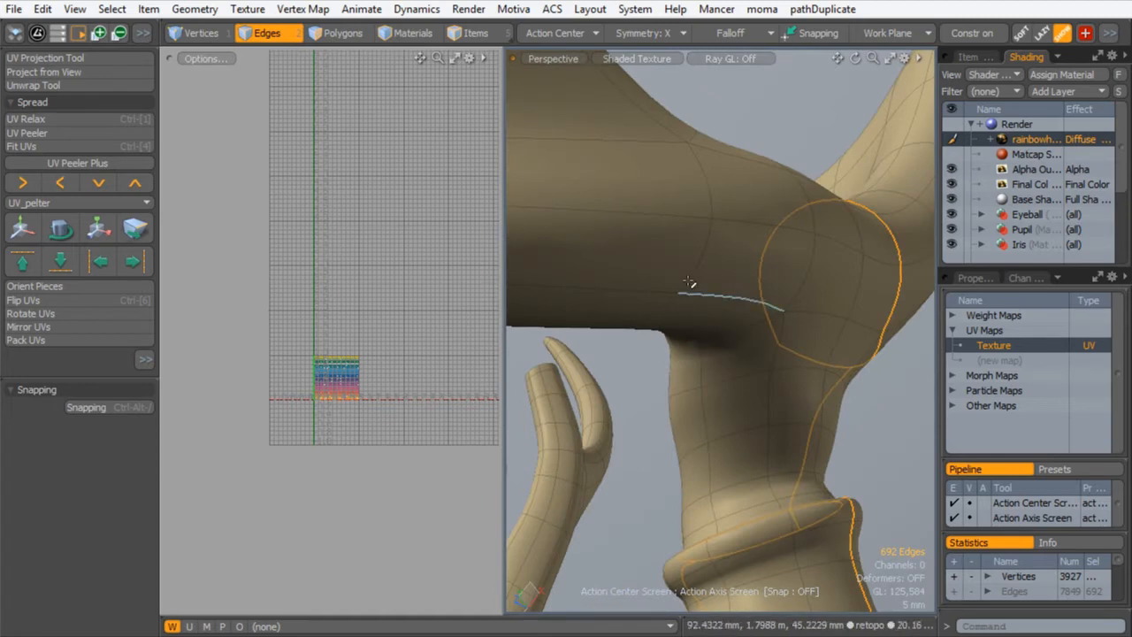
shift+click(727, 328)
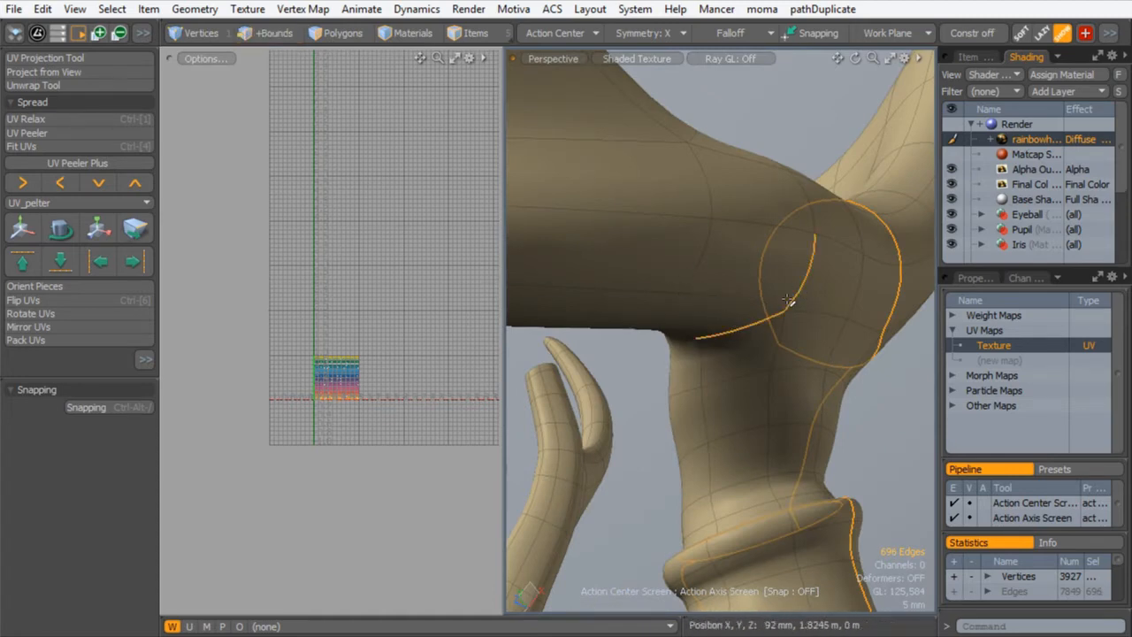
shift+click(792, 298)
- Complete the loop around the second branch's base at the fork and add a seam from it down the stem to the collar
alt+drag(700, 358, 859, 323)
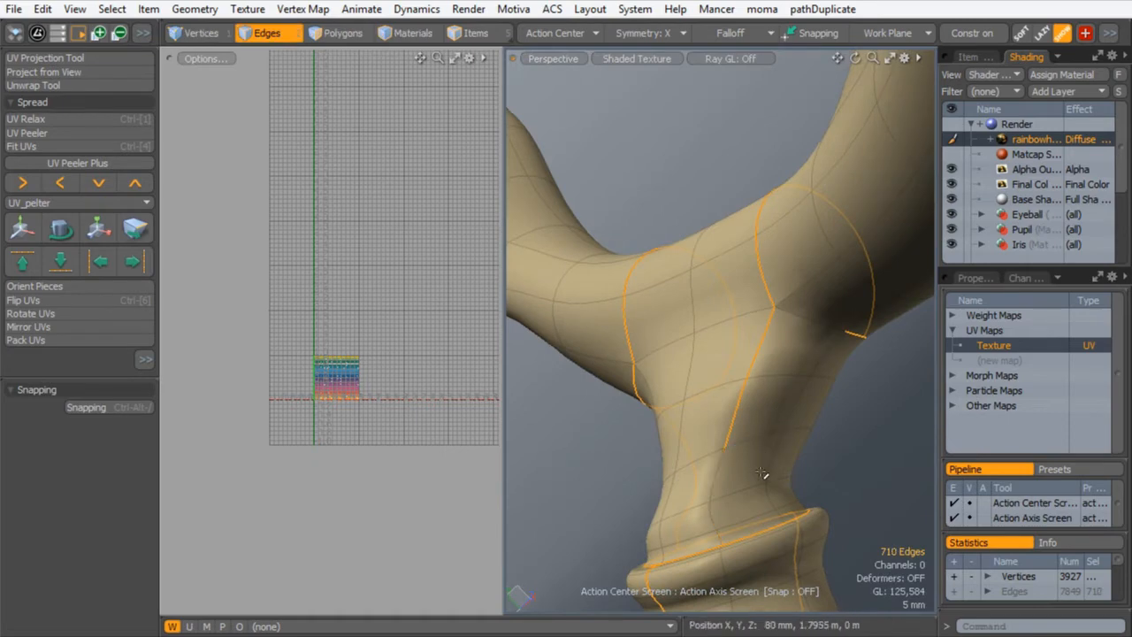
shift+click(797, 324)
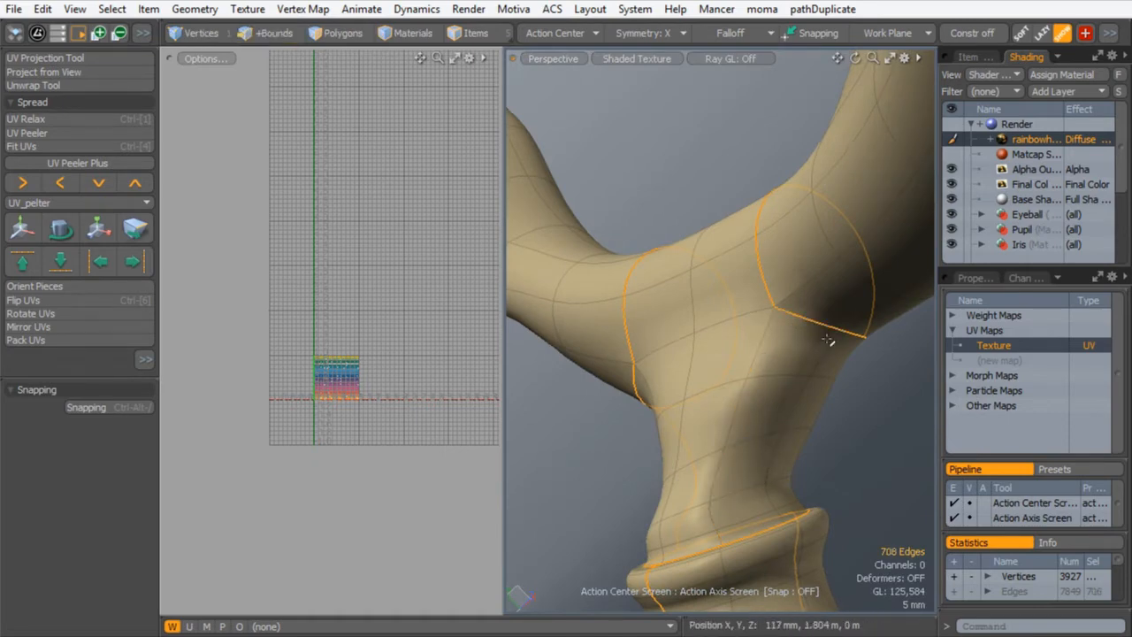
shift+click(803, 387)
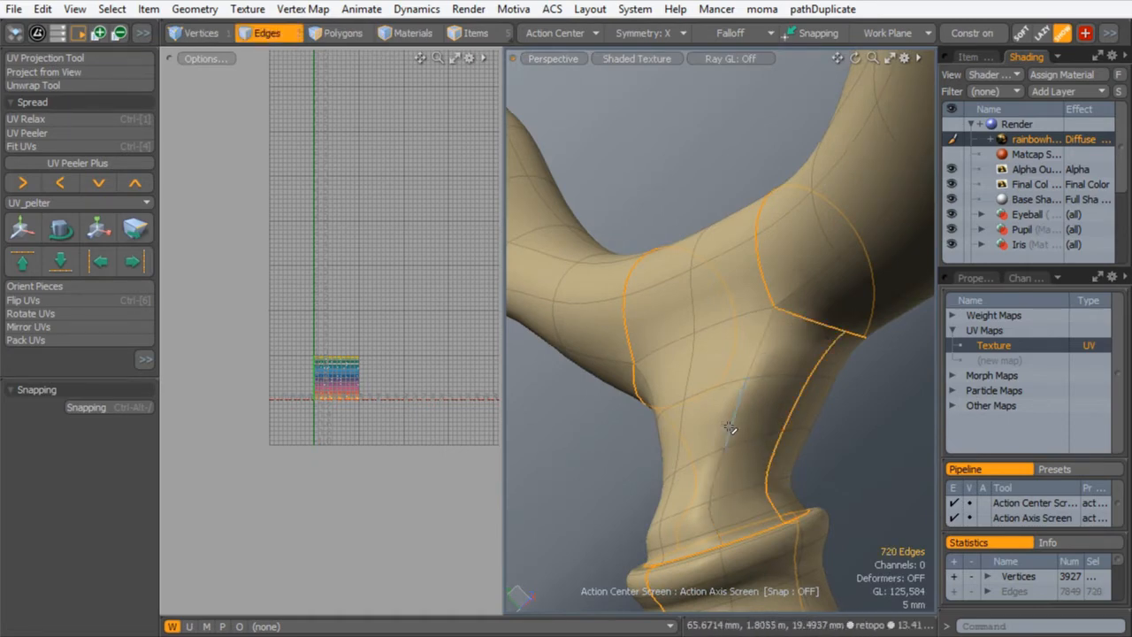
alt+drag(779, 420, 622, 434)
alt+shift+drag(706, 470, 683, 363)
ctrl+alt+drag(683, 363, 749, 360)
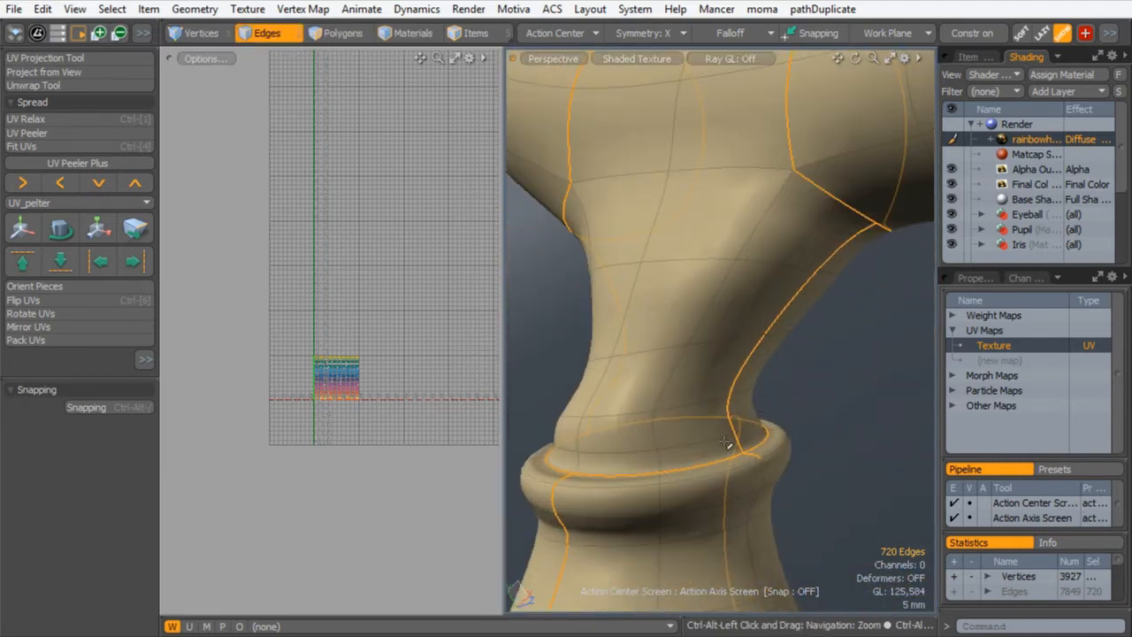
- Try to run a lengthwise seam from the fork along the middle of the antler branch's underside
alt+drag(754, 289, 418, 277)
alt+drag(681, 312, 680, 354)
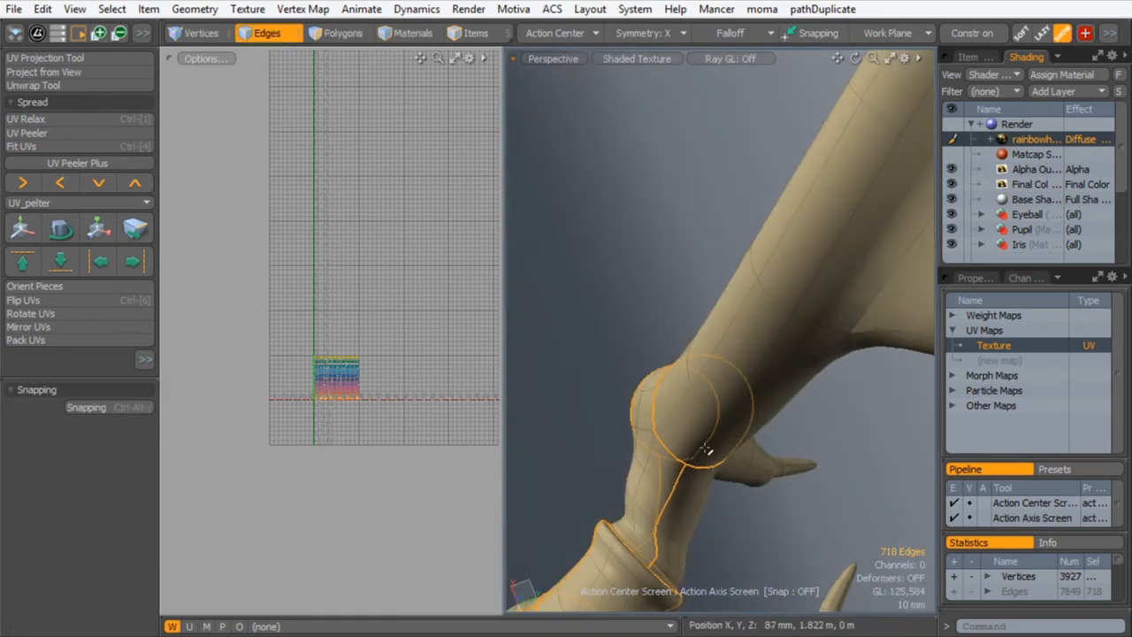
shift+click(752, 382)
alt+drag(622, 293, 716, 331)
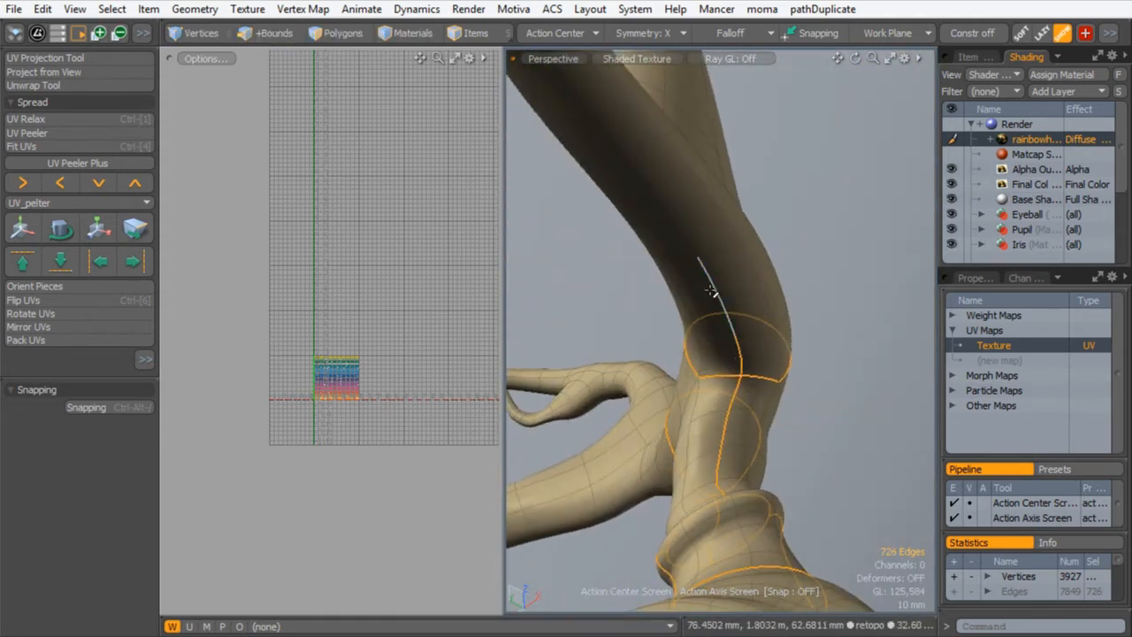
shift+double_click(712, 292)
alt+drag(731, 203, 684, 444)
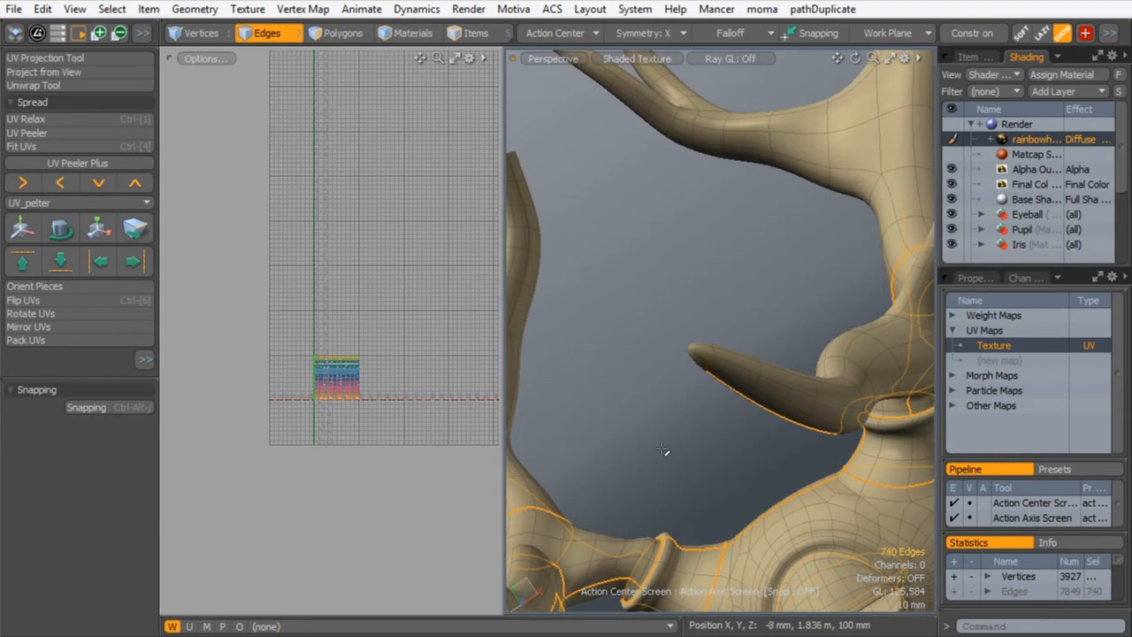
alt+drag(757, 408, 698, 161)
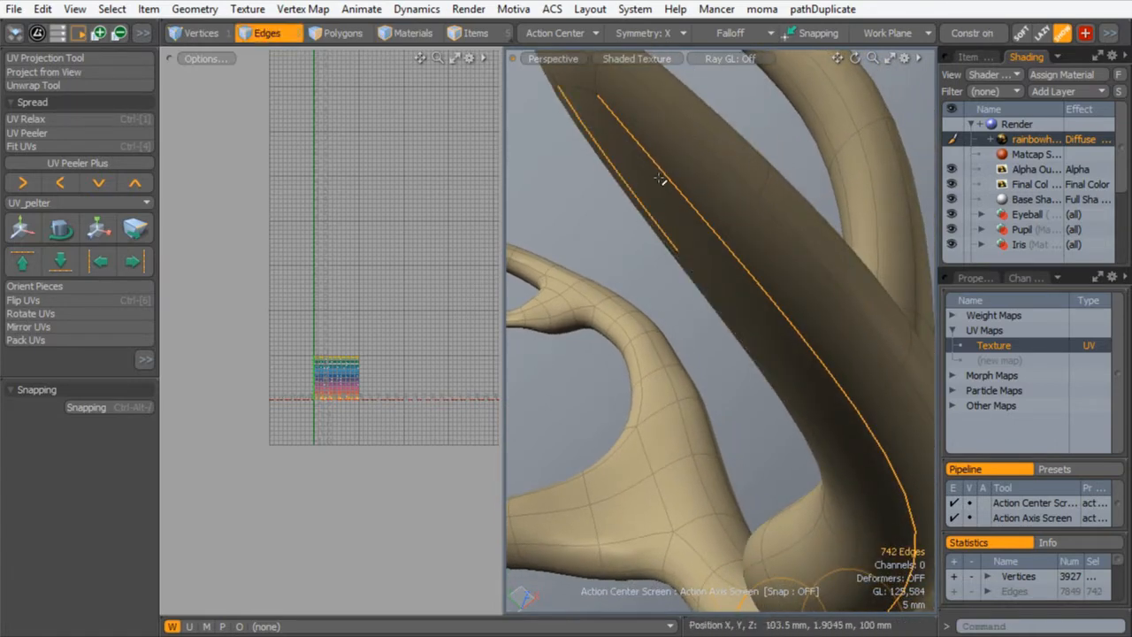
mouse_move(739, 261)
alt+mouse_down()
mouse_move(670, 247)
mouse_move(776, 248)
mouse_move(717, 251)
mouse_move(676, 222)
alt+mouse_up()
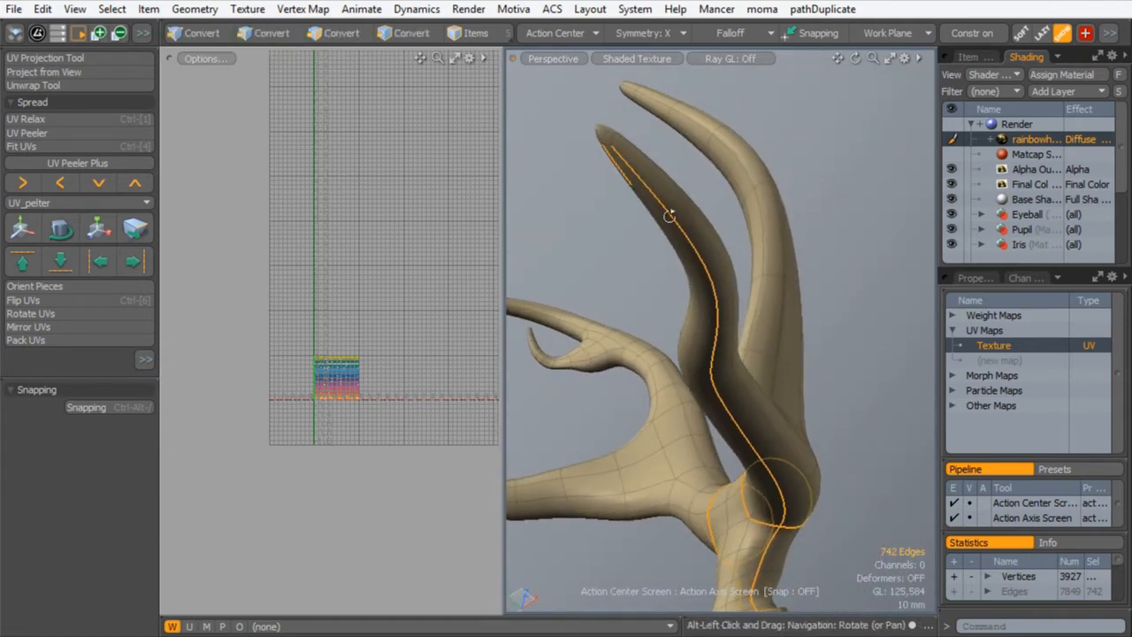
ctrl+drag(623, 163, 679, 219)
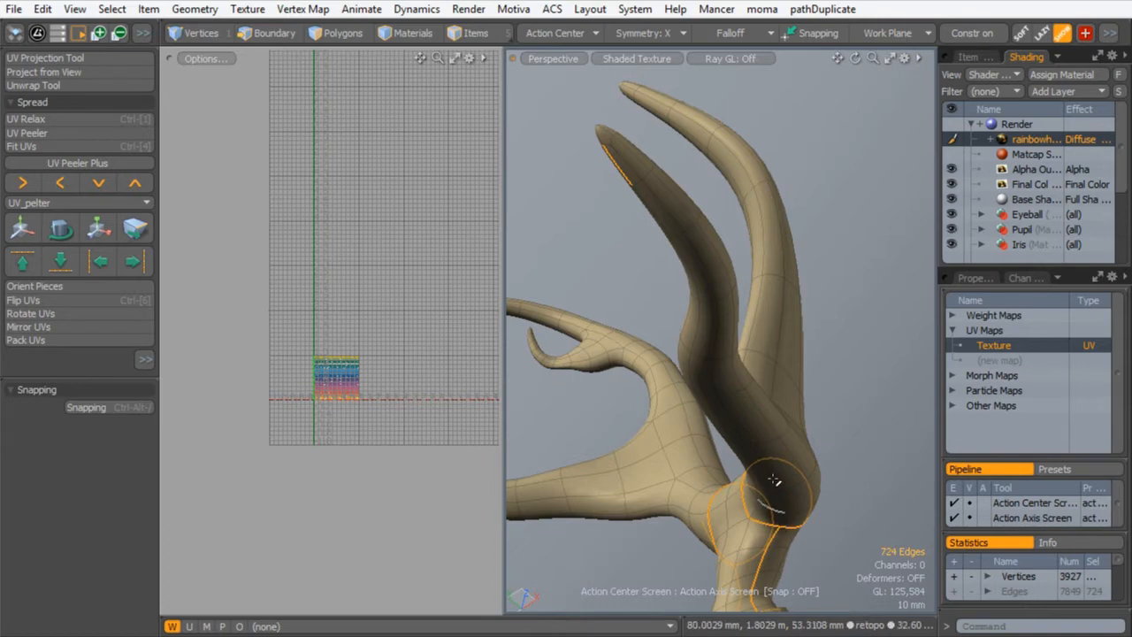
- Add a lengthwise seam along the inner edge of the same antler branch, from its tip to the fork loop
shift+click(641, 194)
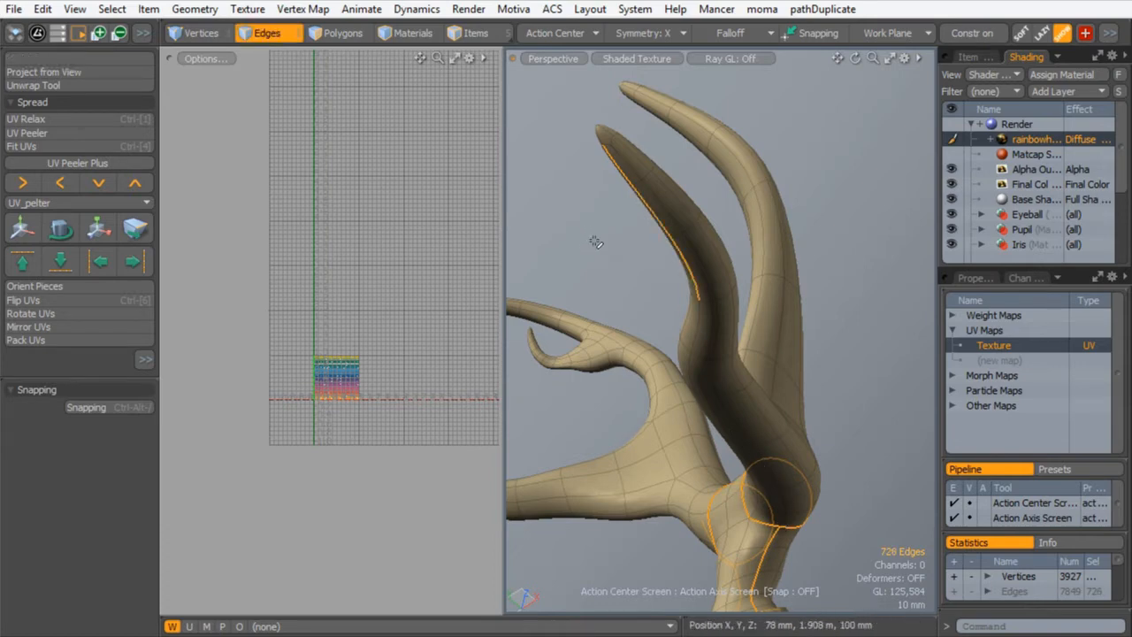
alt+drag(746, 317, 546, 366)
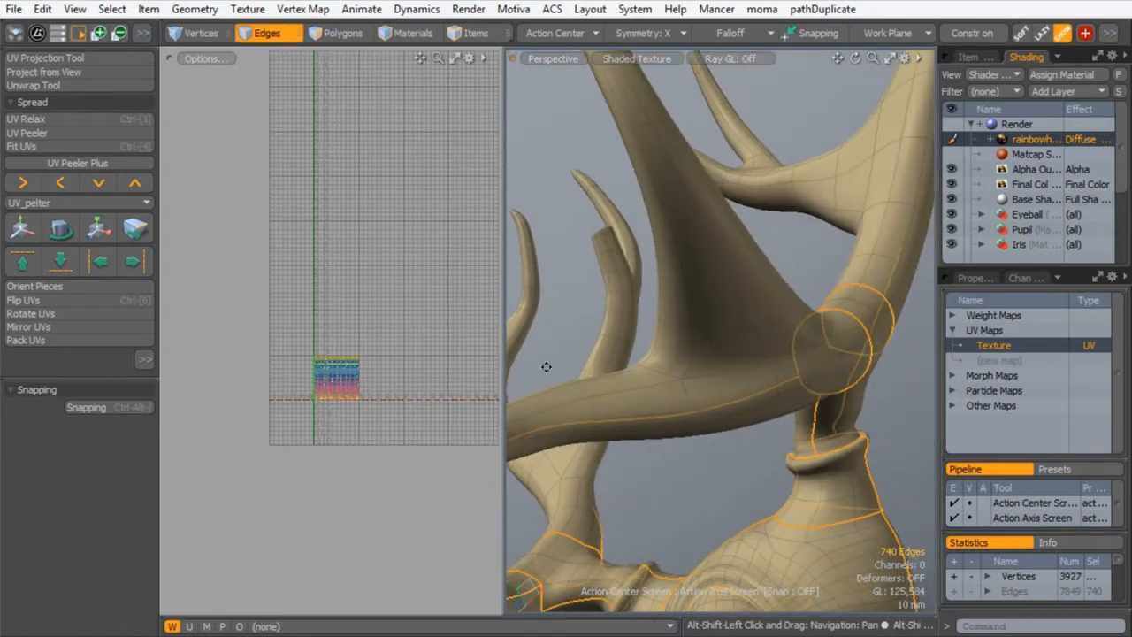
alt+drag(670, 366, 703, 373)
- Add edge loops around the branch just beyond the upright tine and around the tine's base to the seam selection
shift+click(716, 435)
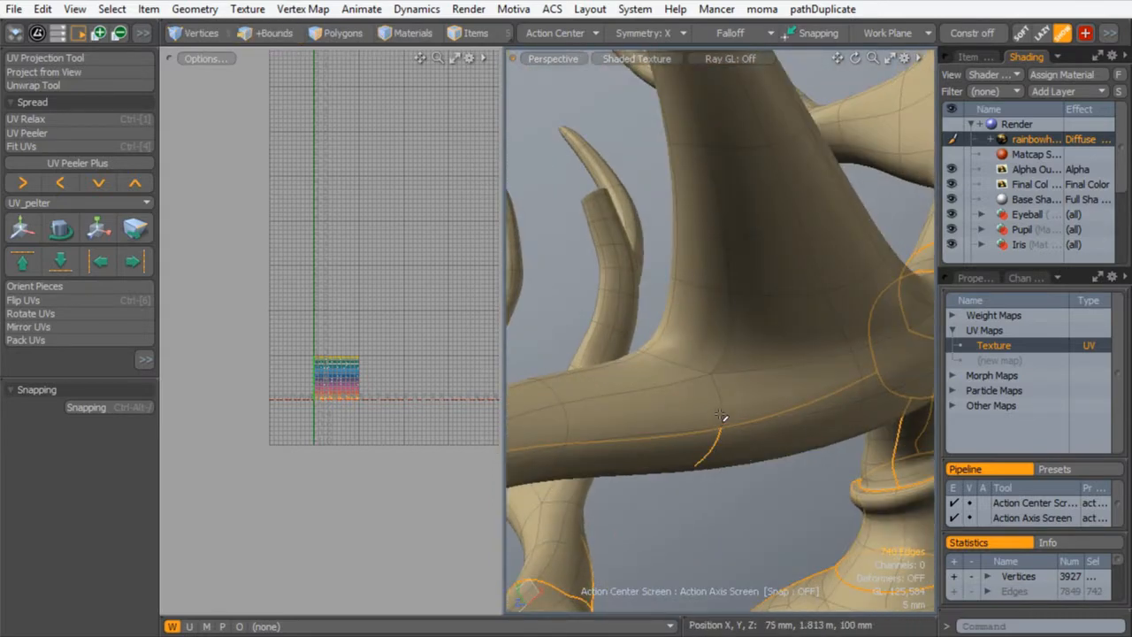
shift+click(691, 372)
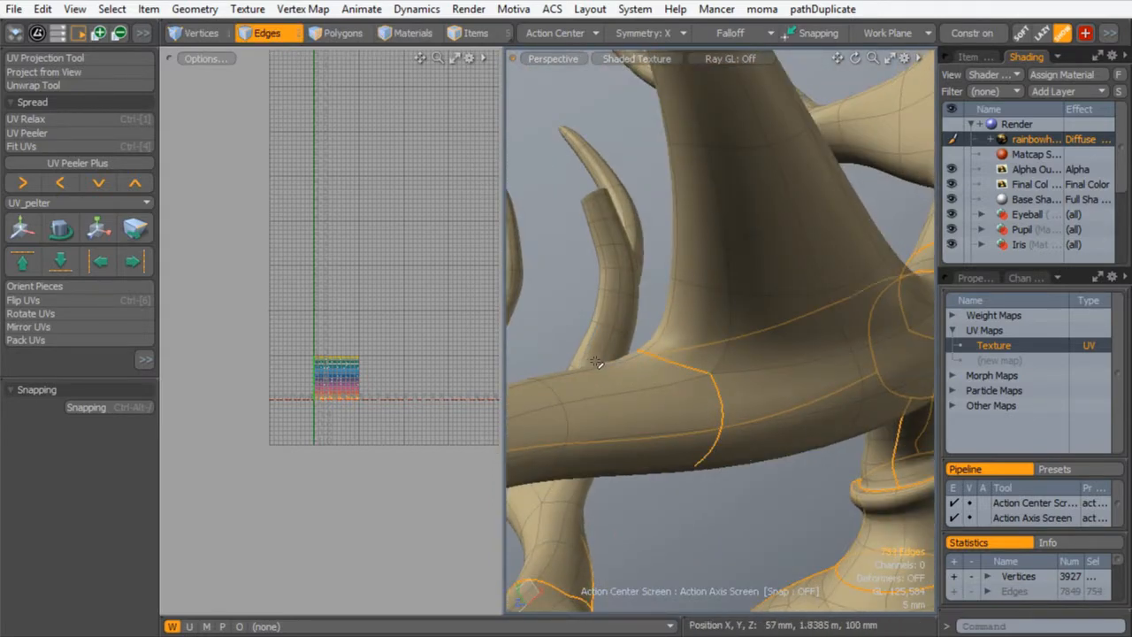
alt+drag(671, 453, 740, 389)
shift+click(745, 394)
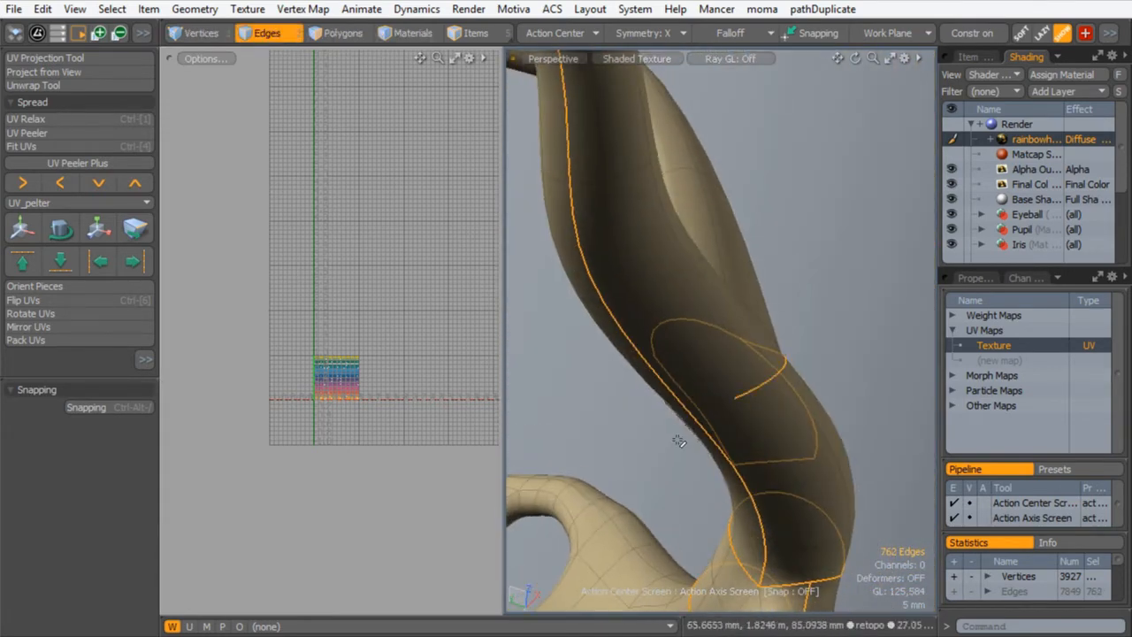
alt+drag(668, 317, 816, 398)
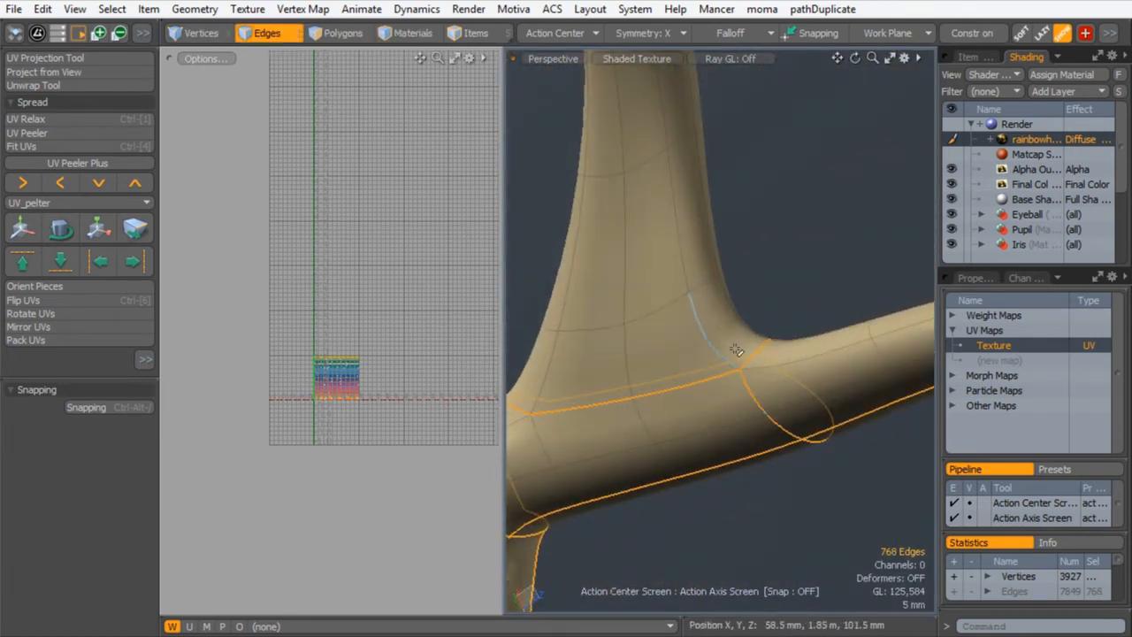
- Deselect the stray seam edges on the branch between the upright tine's base and the fork
alt+drag(682, 291, 822, 340)
alt+drag(627, 397, 655, 472)
ctrl+click(669, 469)
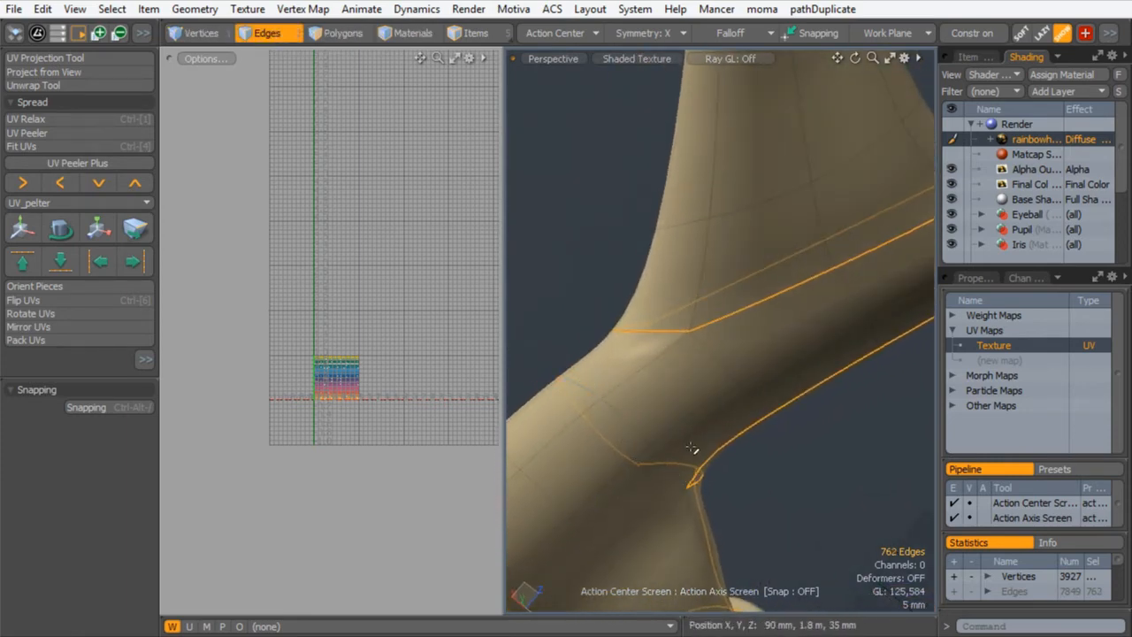
alt+drag(763, 427, 871, 347)
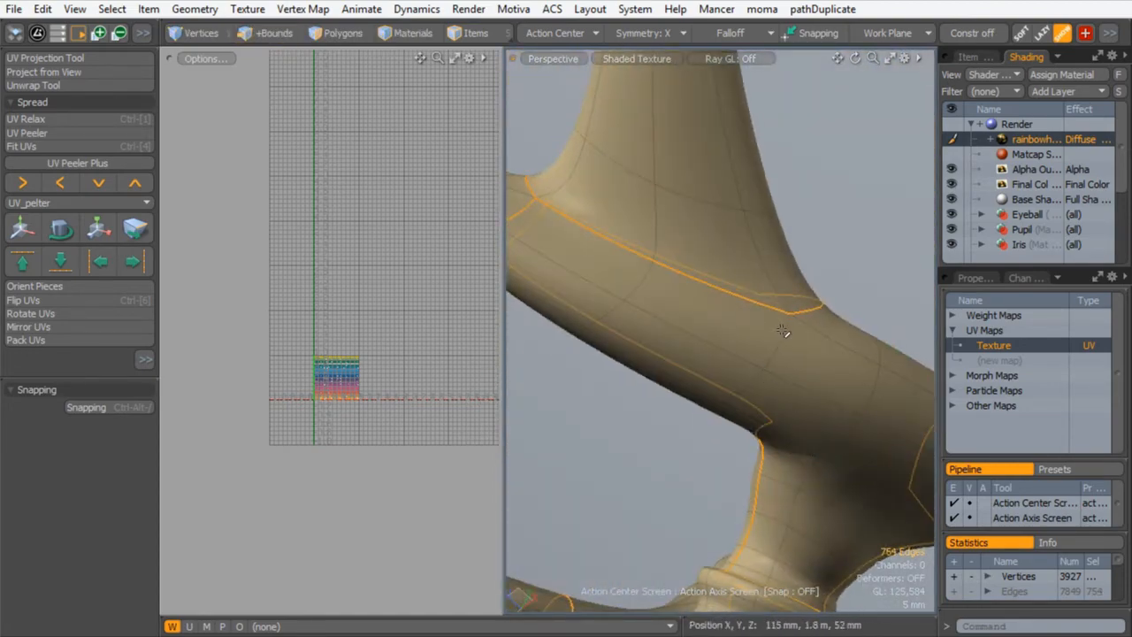
- Add the edges closing a loop around the branch on the fork side of the upright tine
alt+drag(669, 392, 738, 400)
shift+click(729, 402)
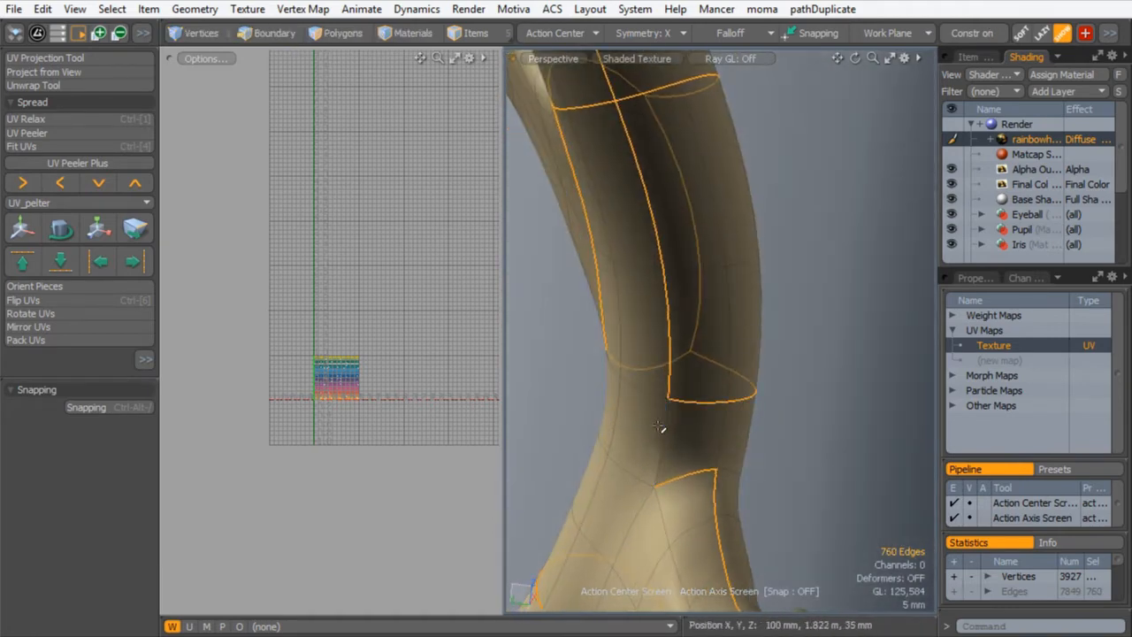
shift+click(722, 451)
alt+drag(591, 288, 699, 386)
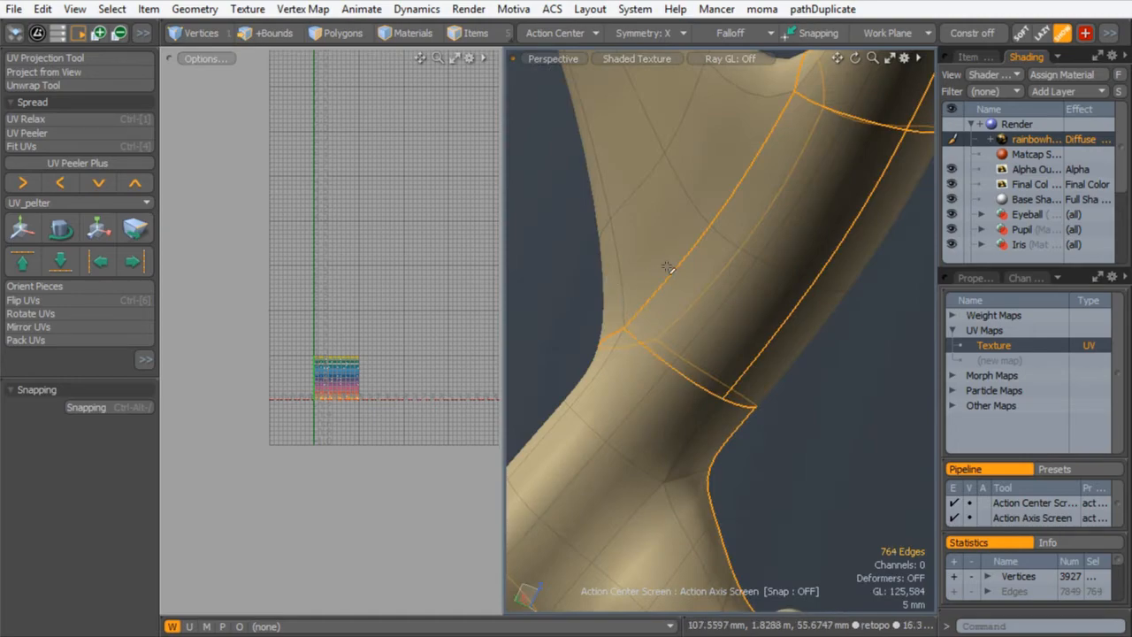
- Add a lengthwise seam along the upright tine from its base loop to its tip
alt+drag(751, 270, 720, 429)
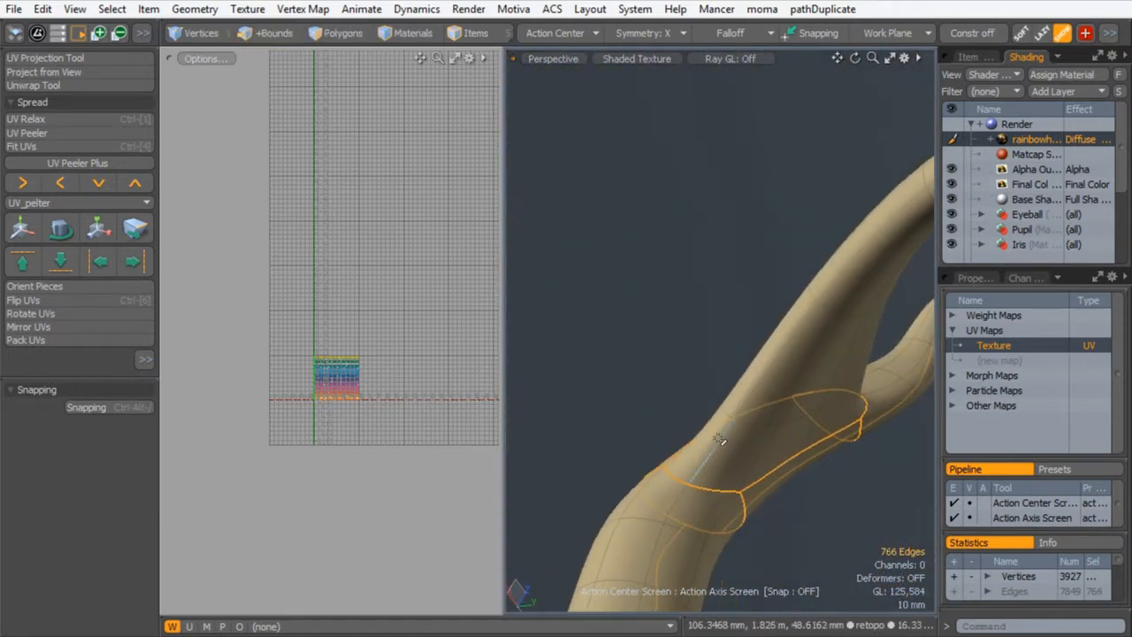
shift+double_click(743, 401)
alt+drag(785, 370, 670, 352)
alt+drag(668, 397, 678, 427)
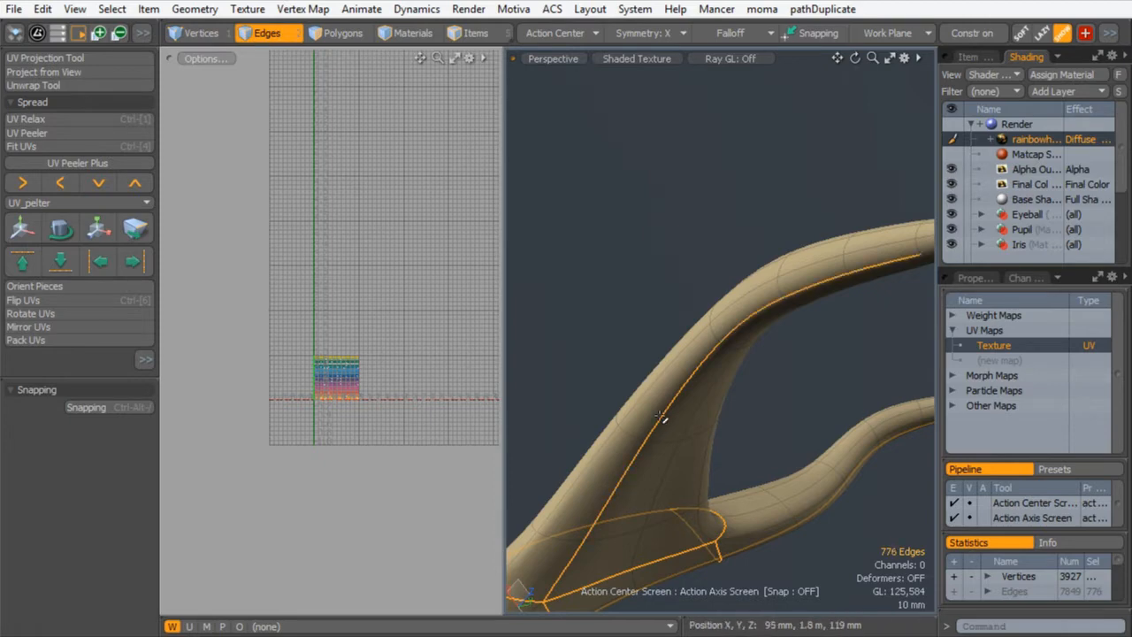
alt+drag(730, 402, 662, 407)
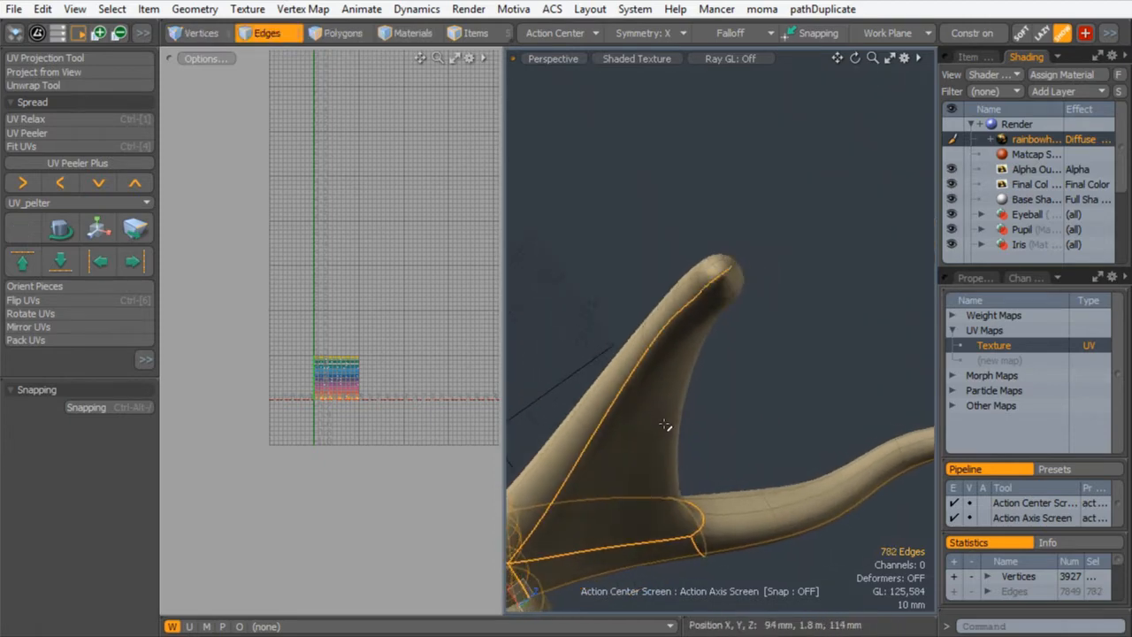
- Add a loop around the antler branch at its next junction, meeting the lengthwise seam along the underside
alt+drag(701, 401, 728, 351)
shift+click(707, 430)
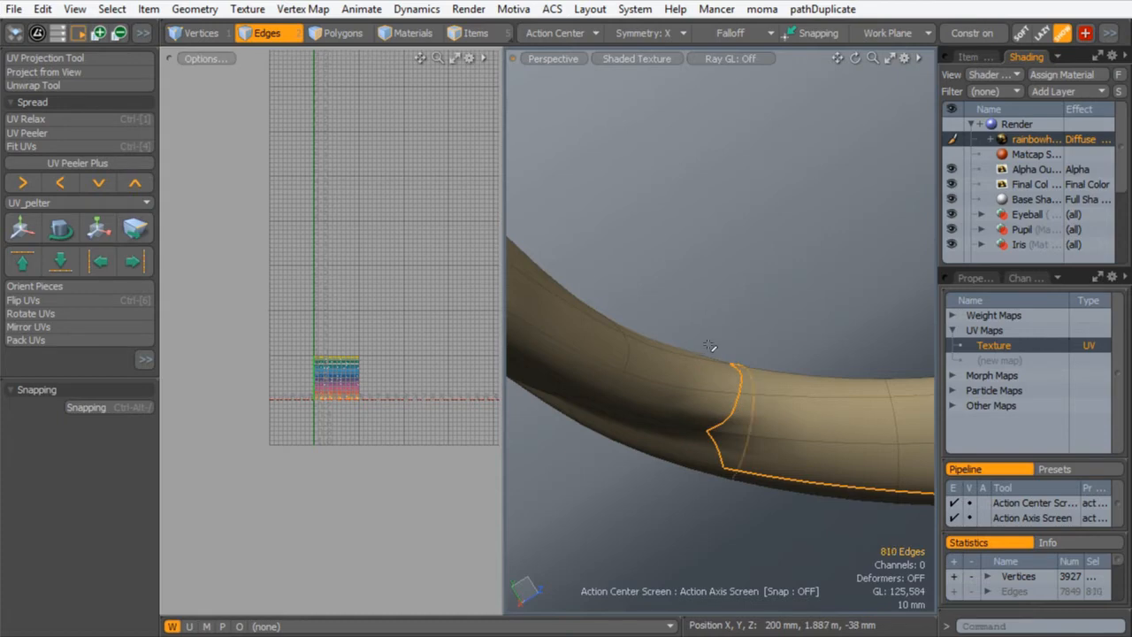
alt+drag(729, 354, 672, 379)
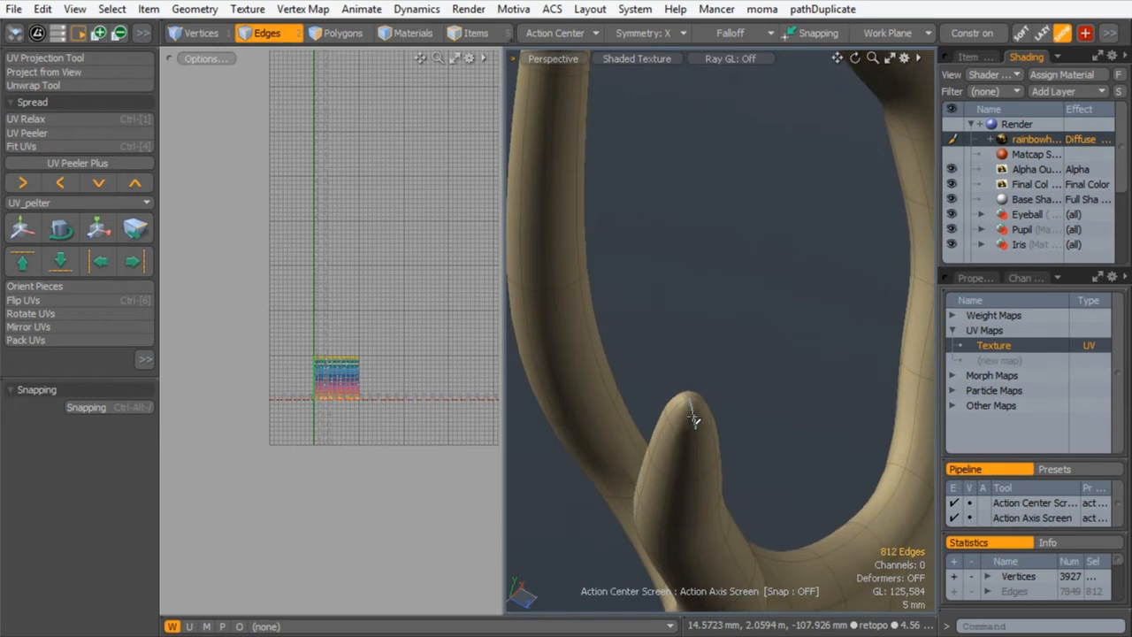
- Select edges at the short tine's tip and extend the selection down the tine and lengthwise along the adjoining long branch
shift+drag(695, 419, 686, 395)
key(Up)
key(Up)
key(Up)
key(Up)
key(Up)
key(Up)
key(Up)
key(Up)
key(Up)
key(Up)
key(Up)
key(Up)
key(Up)
key(Up)
key(Up)
key(Up)
key(Up)
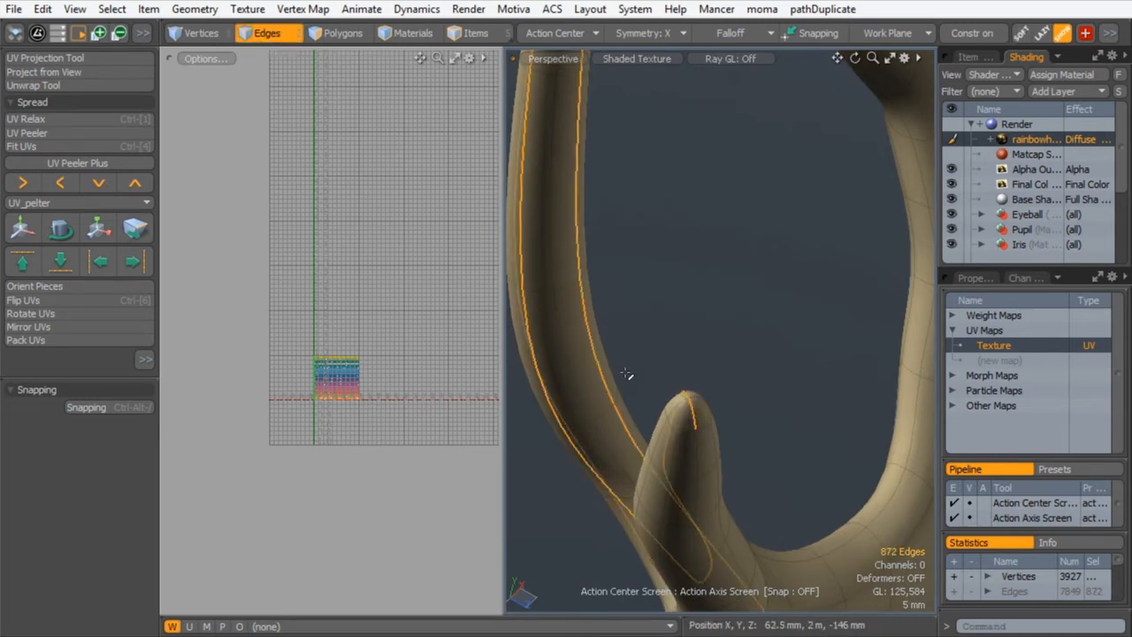
- Undo the last seam extension and add a lengthwise seam from the bent short tine's tip down to its junction with the branch
key(ctrl+z)
alt+drag(651, 348, 672, 436)
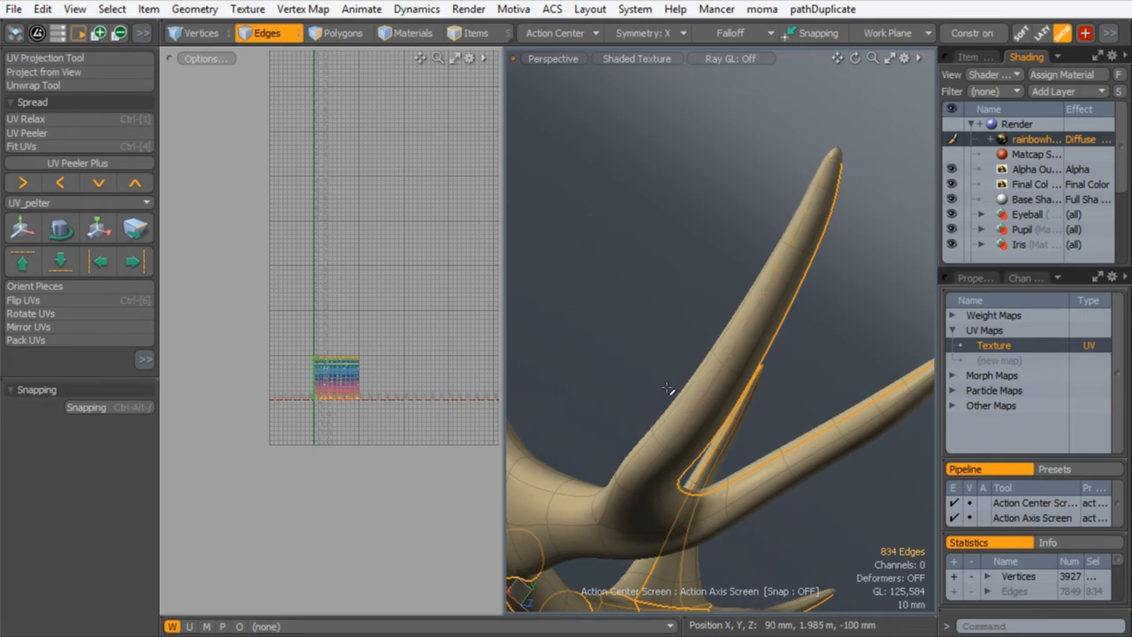
alt+drag(681, 366, 628, 268)
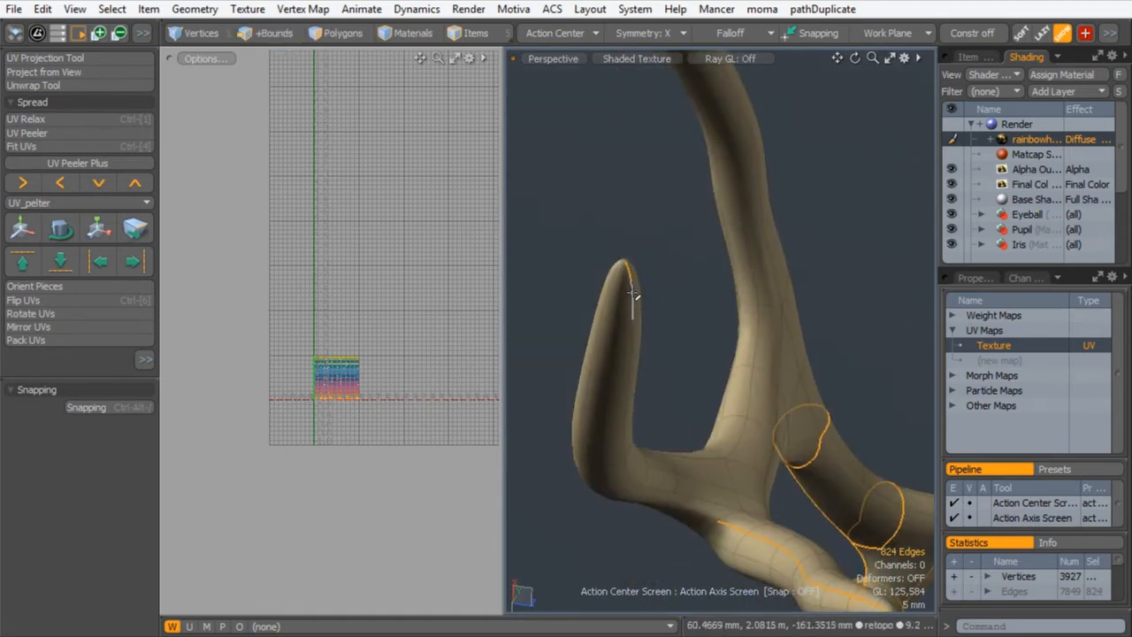
shift+click(631, 293)
key(Up)
key(Up)
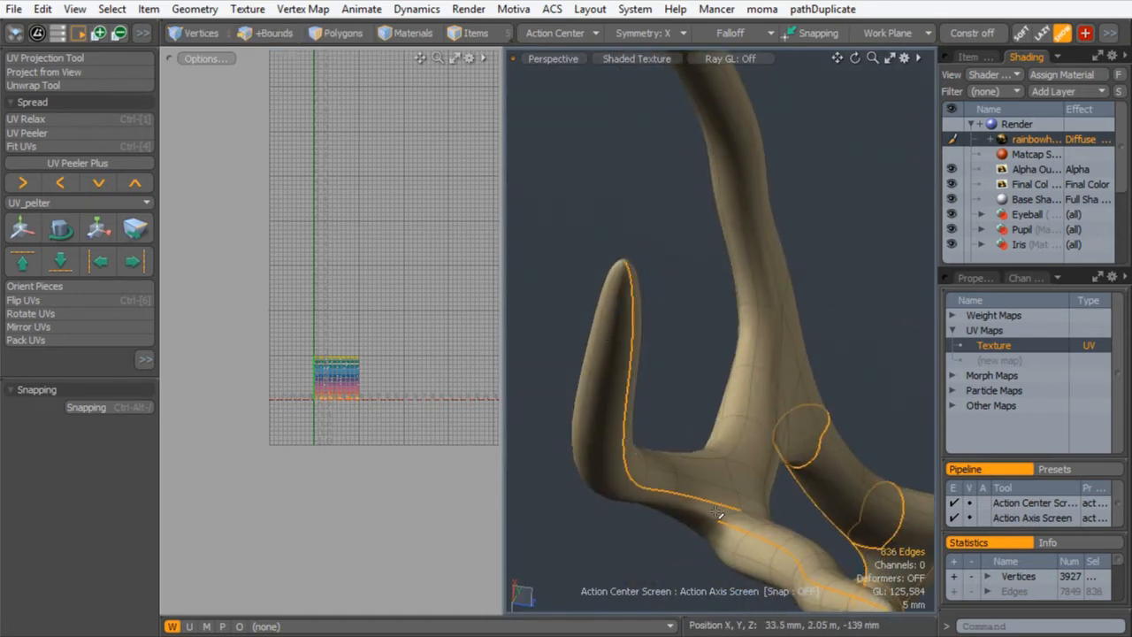
- Add seam loops around the short tine's base and around the adjoining branch at the fork
shift+click(692, 526)
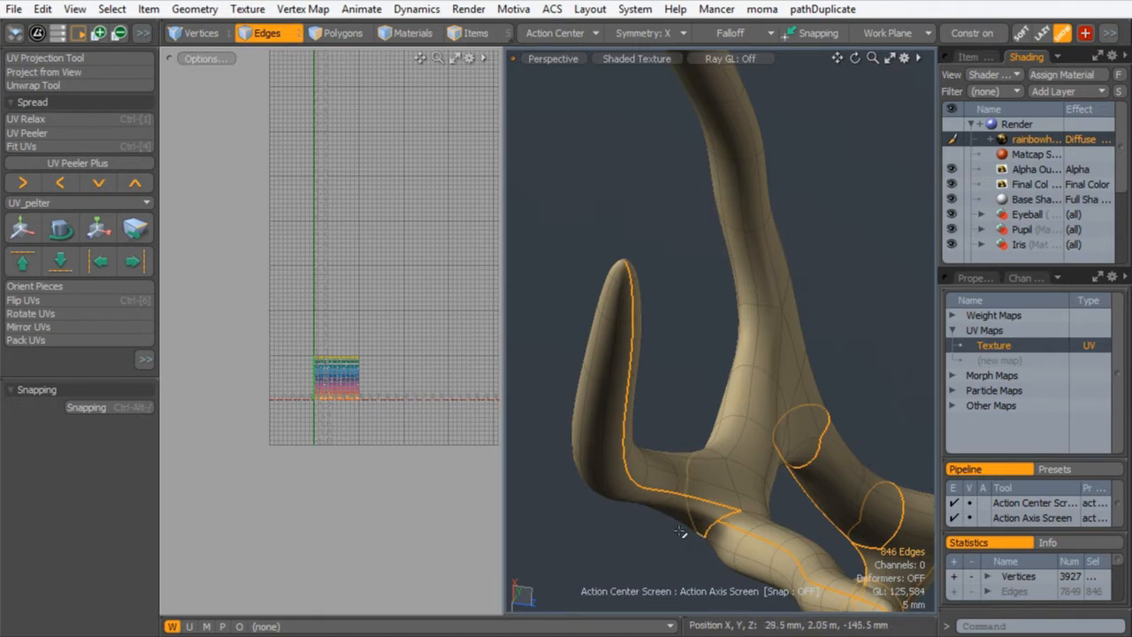
alt+drag(727, 540, 561, 463)
alt+shift+drag(675, 524, 580, 345)
mouse_move(623, 416)
ctrl+alt+mouse_down()
mouse_move(699, 434)
mouse_move(692, 501)
ctrl+alt+mouse_up()
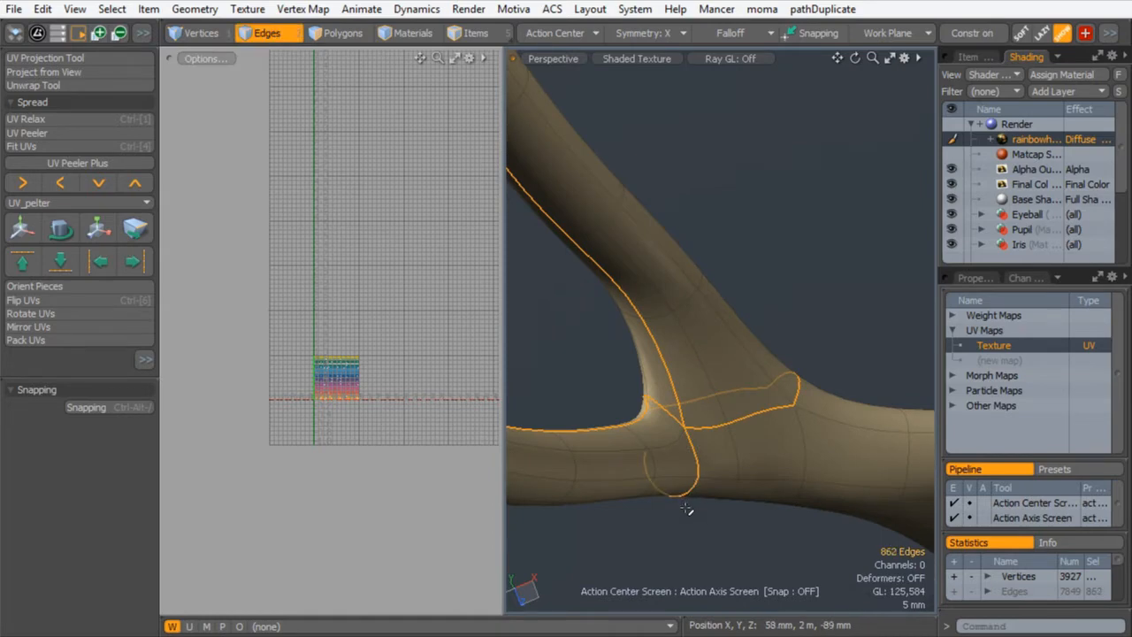
- Add a lengthwise seam from the tip of the long curved main branch down its outer side
ctrl+alt+drag(730, 327, 717, 409)
alt+drag(683, 368, 753, 389)
alt+shift+drag(747, 390, 727, 341)
alt+drag(699, 400, 513, 455)
mouse_move(624, 421)
alt+mouse_down()
mouse_move(691, 407)
mouse_move(706, 415)
mouse_move(707, 356)
alt+mouse_up()
shift+click(718, 312)
shift+click(718, 312)
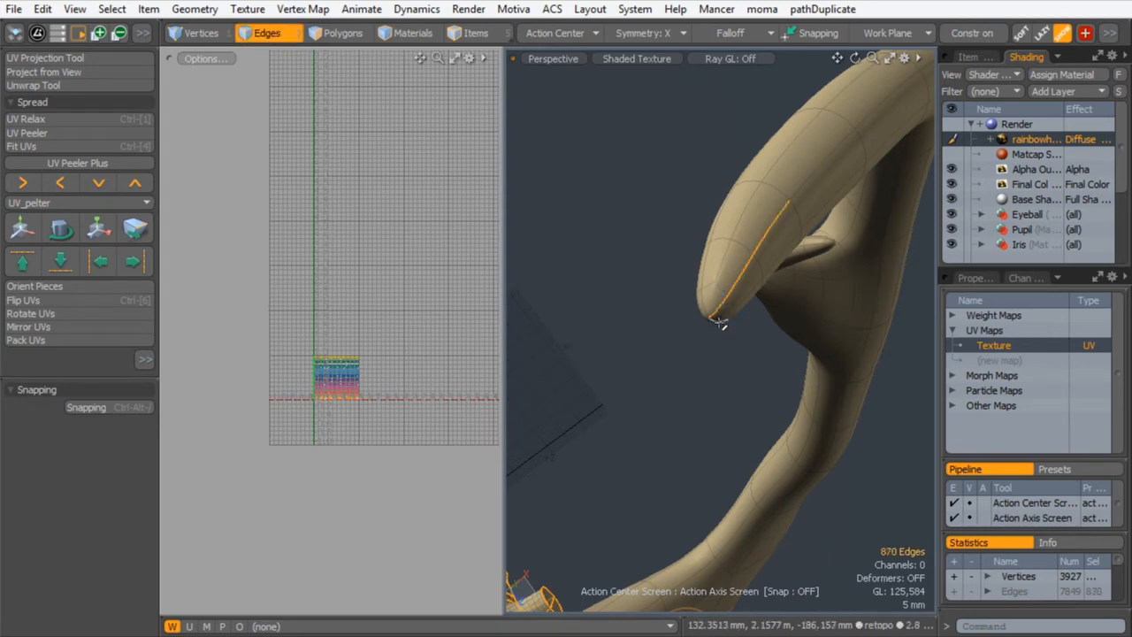
alt+drag(740, 467, 740, 268)
- Start a second lengthwise seam at the main branch's tip and run it down the inner curve toward the small tine
shift+click(752, 181)
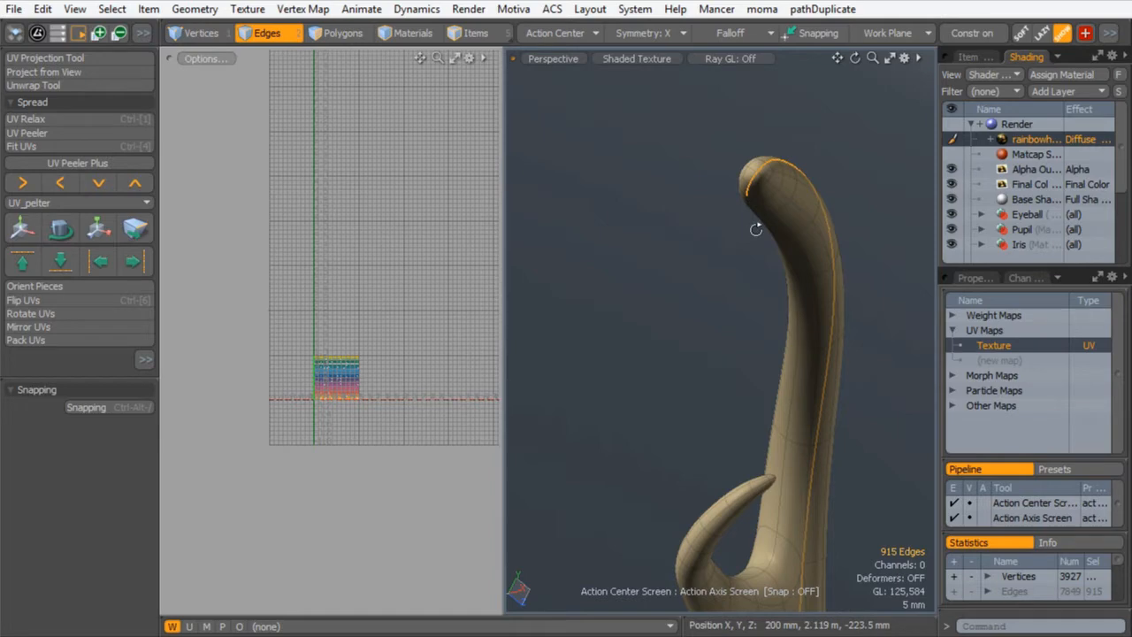
alt+drag(749, 230, 858, 221)
mouse_move(766, 248)
alt+mouse_down()
mouse_move(804, 245)
mouse_move(707, 352)
alt+mouse_up()
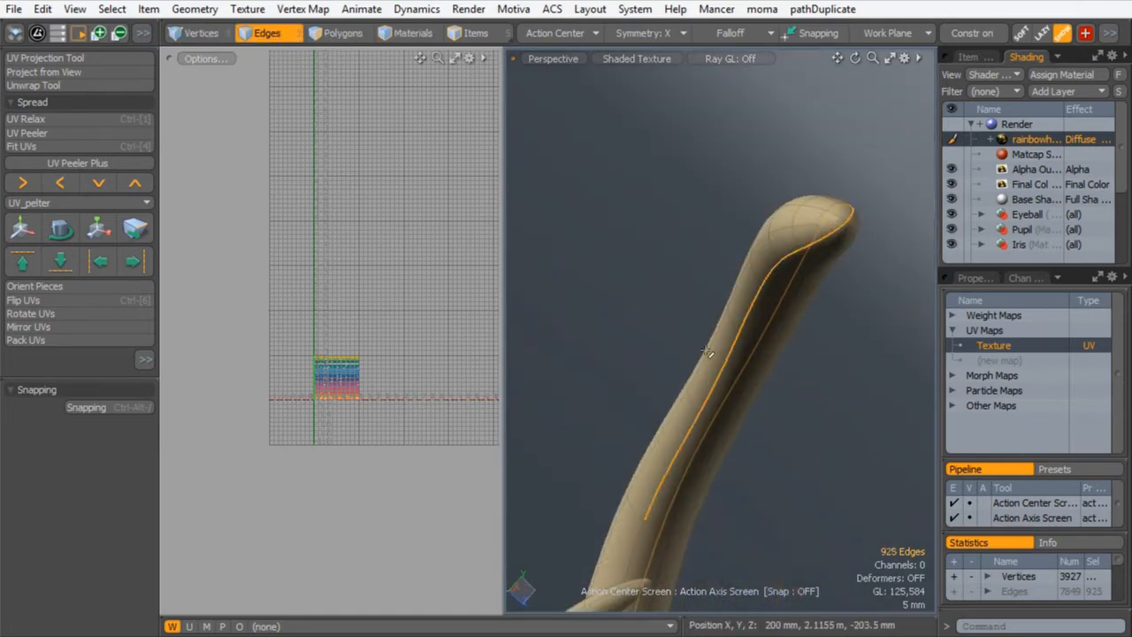
alt+drag(766, 311, 643, 411)
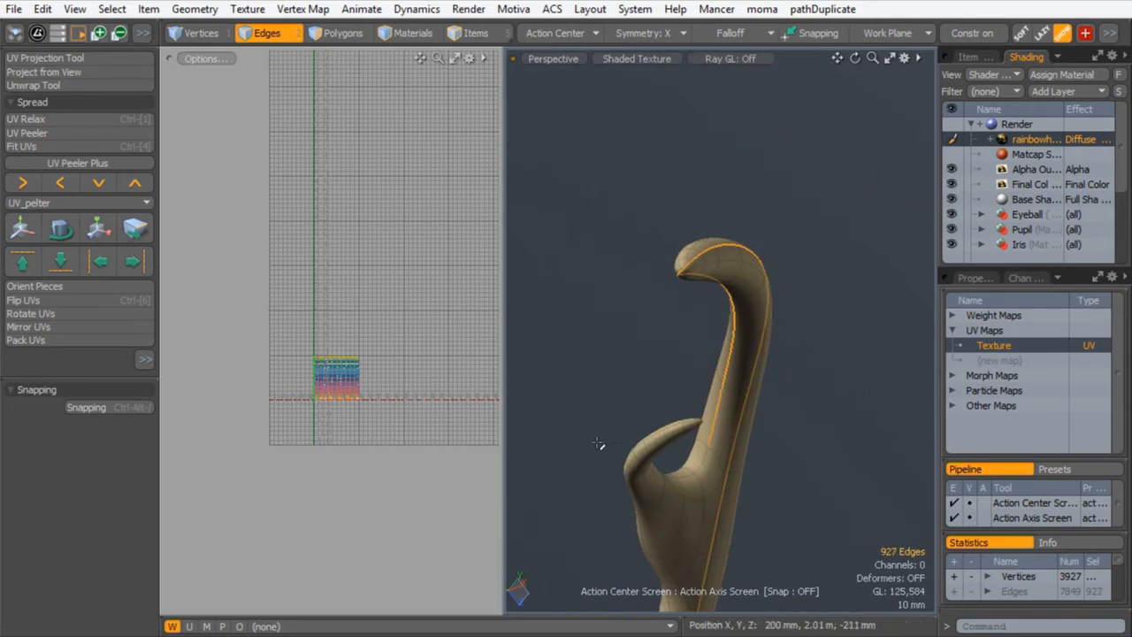
- Continue the seam through the small tine's fork, around its tip and back down its outer side to the main branch
ctrl+alt+drag(650, 498, 656, 353)
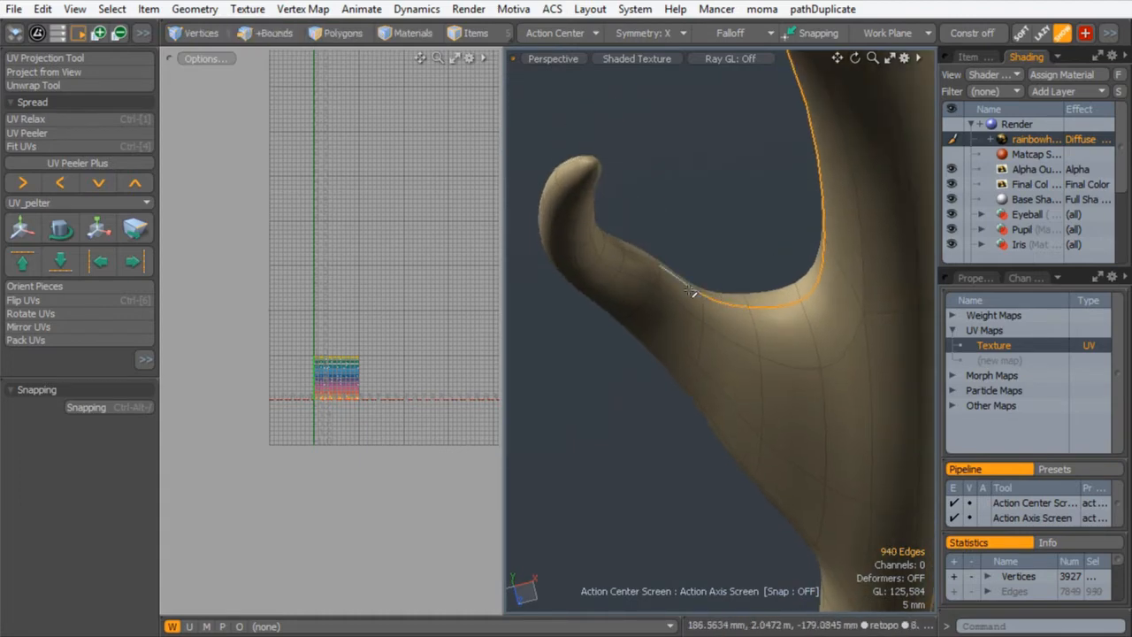
key(Up)
key(Up)
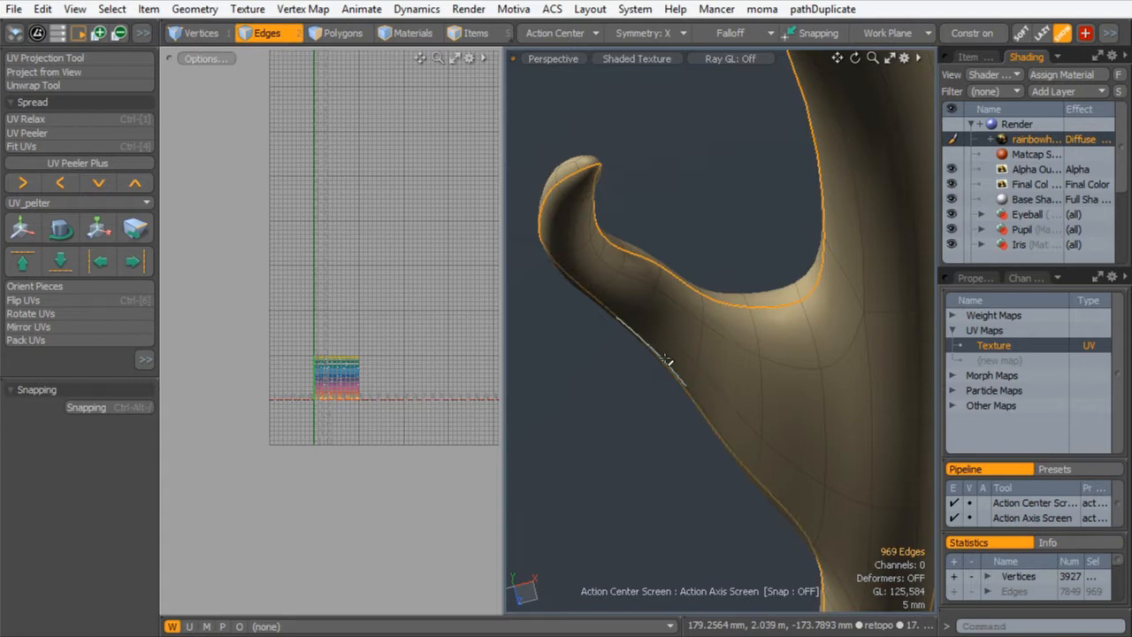
- Extend the inner-curve seam through the main antler fork to the loop on the adjoining branch
alt+drag(838, 384, 646, 413)
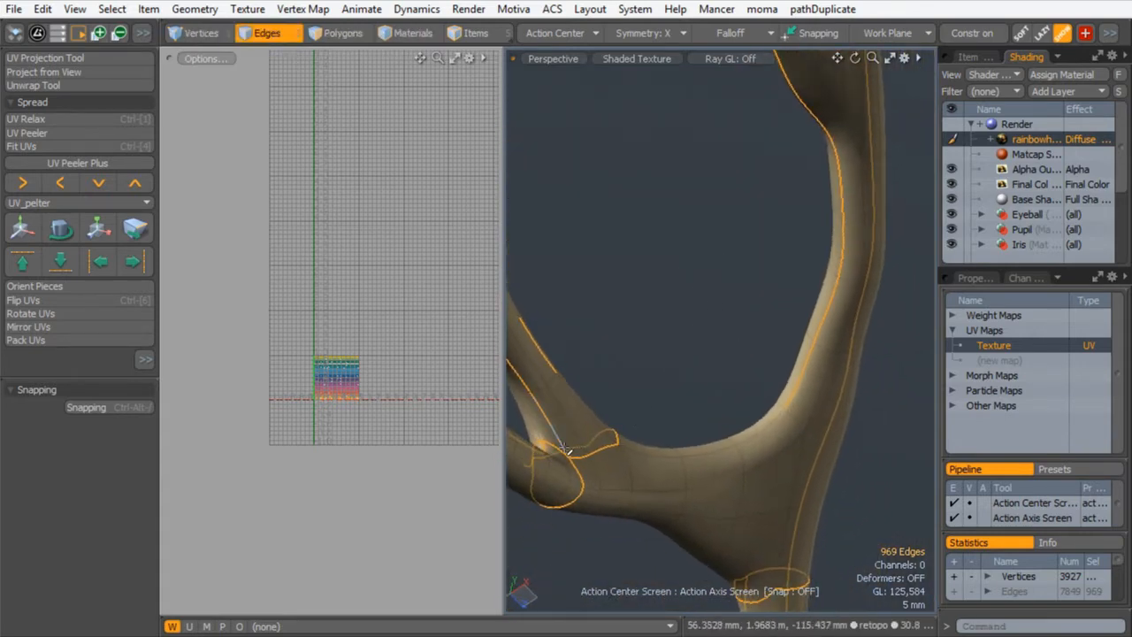
alt+drag(575, 397, 559, 235)
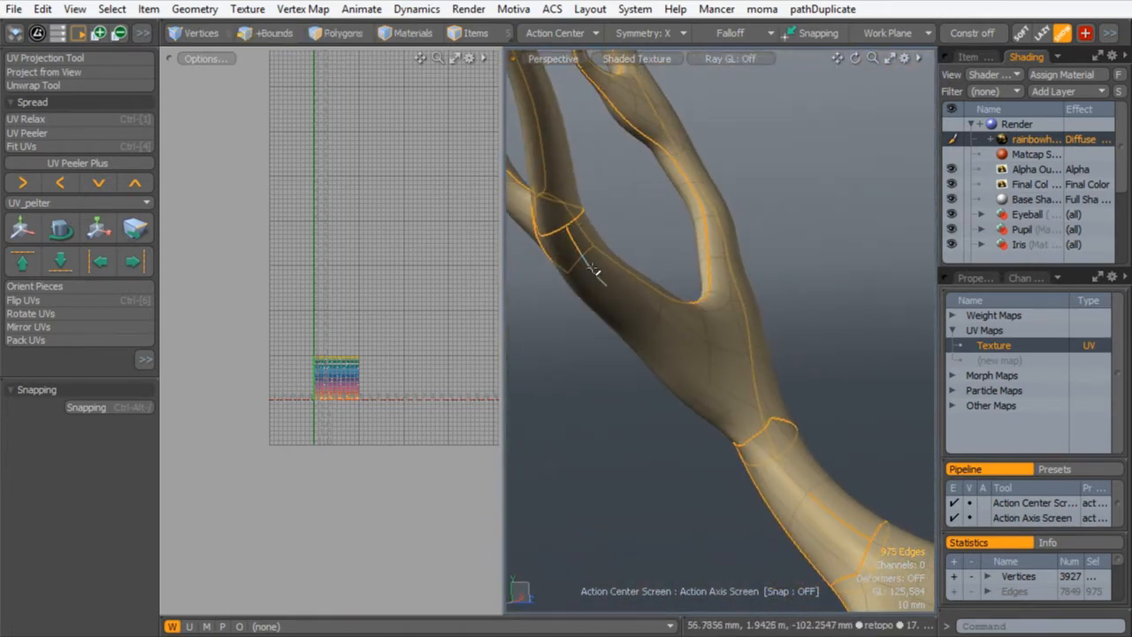
alt+drag(665, 294, 858, 212)
alt+drag(800, 241, 797, 418)
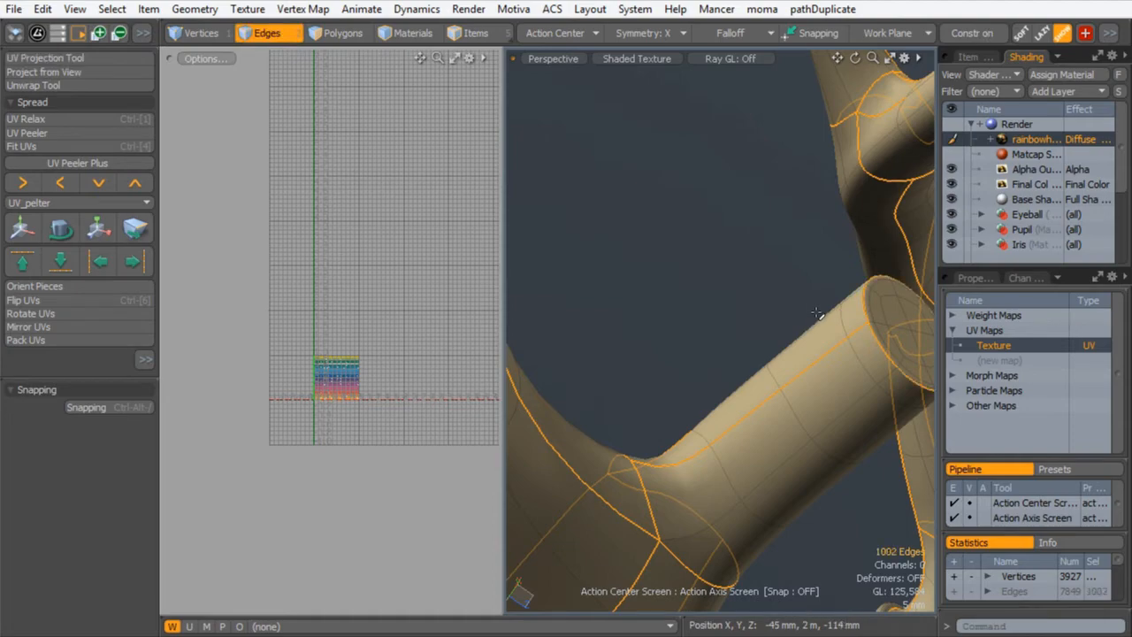
- Examine the selected seams all around the antlers, stubs, branch loops and head for gaps
ctrl+alt+drag(847, 273, 605, 318)
alt+shift+drag(673, 332, 595, 310)
alt+shift+drag(594, 310, 688, 312)
alt+drag(688, 311, 660, 458)
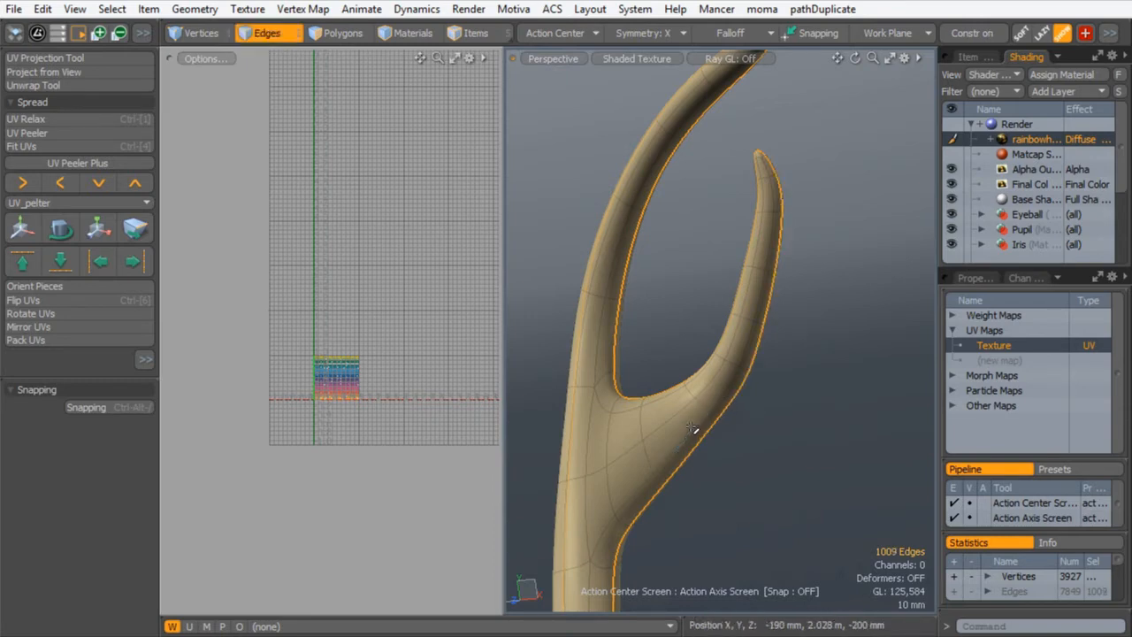
ctrl+alt+drag(715, 321, 738, 398)
alt+shift+drag(739, 398, 665, 476)
alt+shift+drag(665, 476, 696, 424)
ctrl+alt+drag(696, 424, 614, 463)
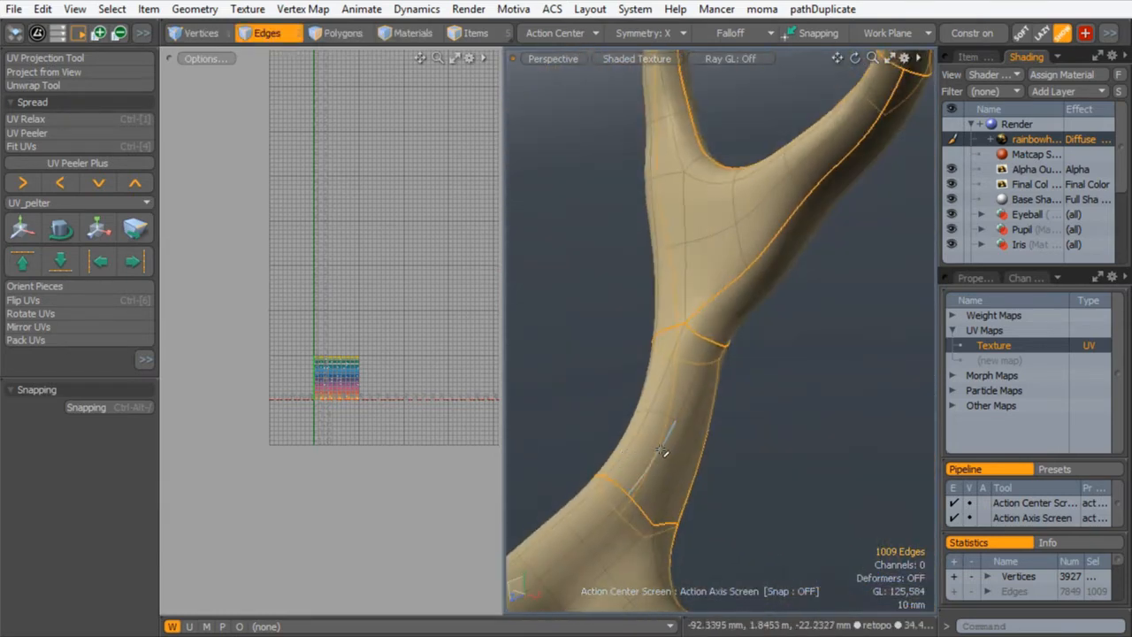
mouse_move(738, 356)
ctrl+alt+mouse_down()
mouse_move(624, 445)
mouse_move(809, 404)
mouse_move(730, 361)
ctrl+alt+mouse_up()
ctrl+alt+drag(731, 361, 801, 442)
alt+shift+drag(801, 442, 722, 439)
alt+drag(722, 439, 707, 321)
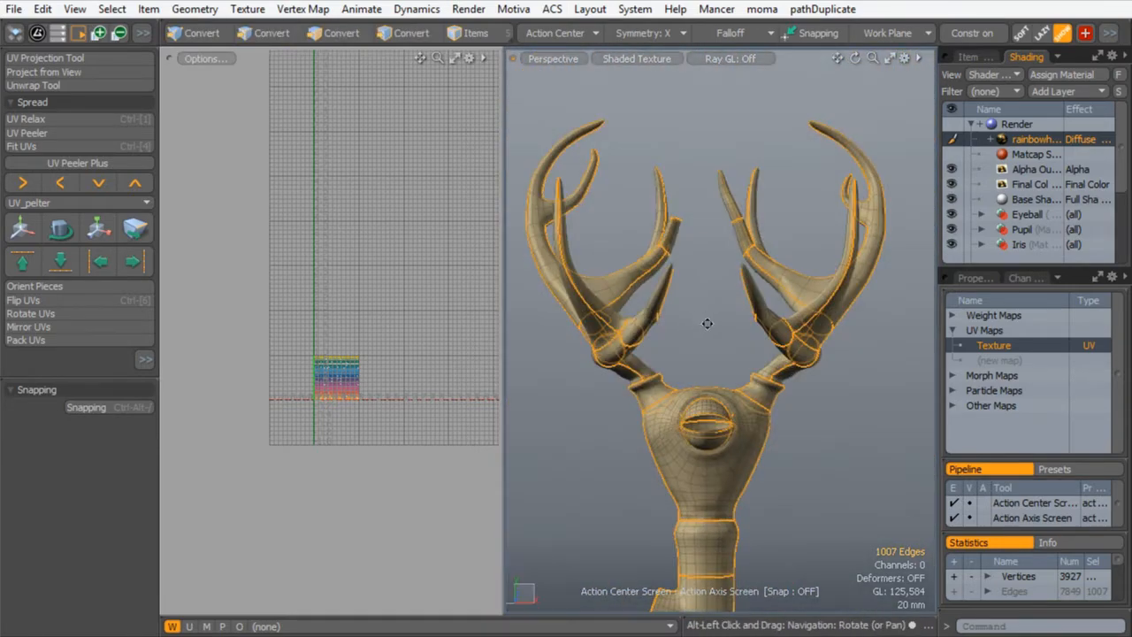
alt+shift+drag(713, 415, 722, 149)
ctrl+alt+drag(726, 316, 690, 381)
alt+shift+drag(697, 340, 681, 317)
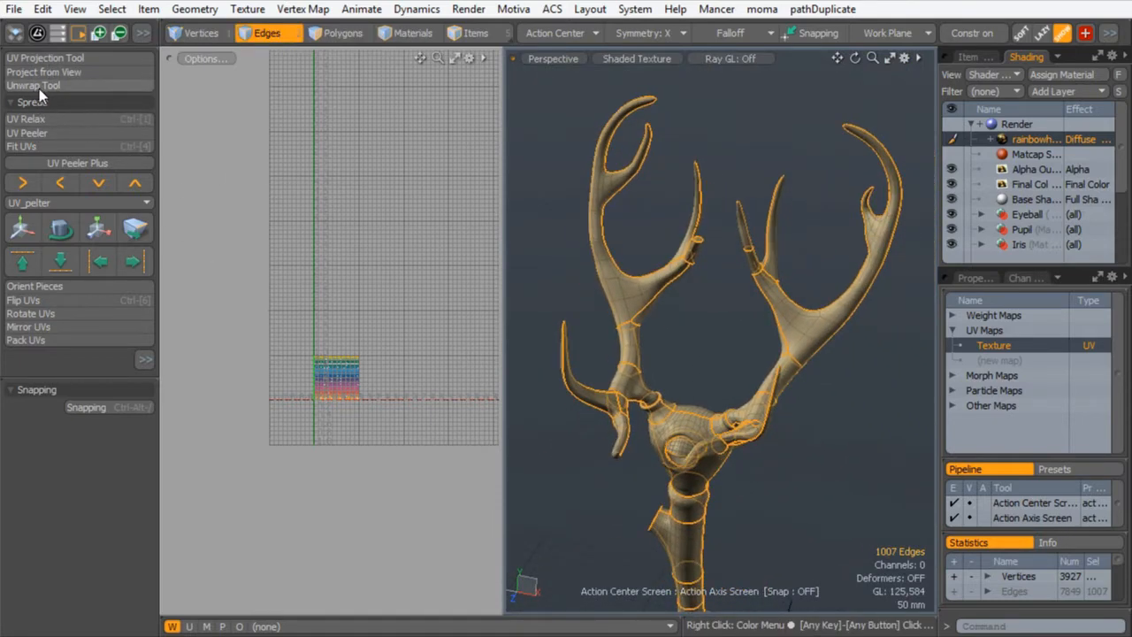
- Unwrap the mesh's UVs along the selected seam edges with the Unwrap Tool
click(40, 59)
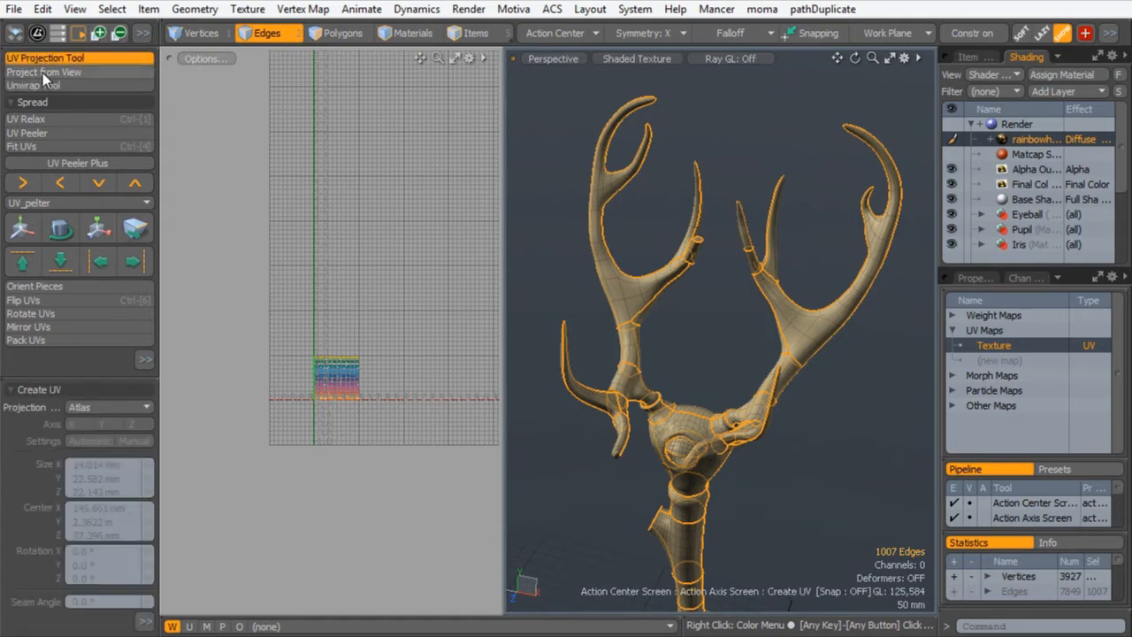
click(42, 85)
click(372, 266)
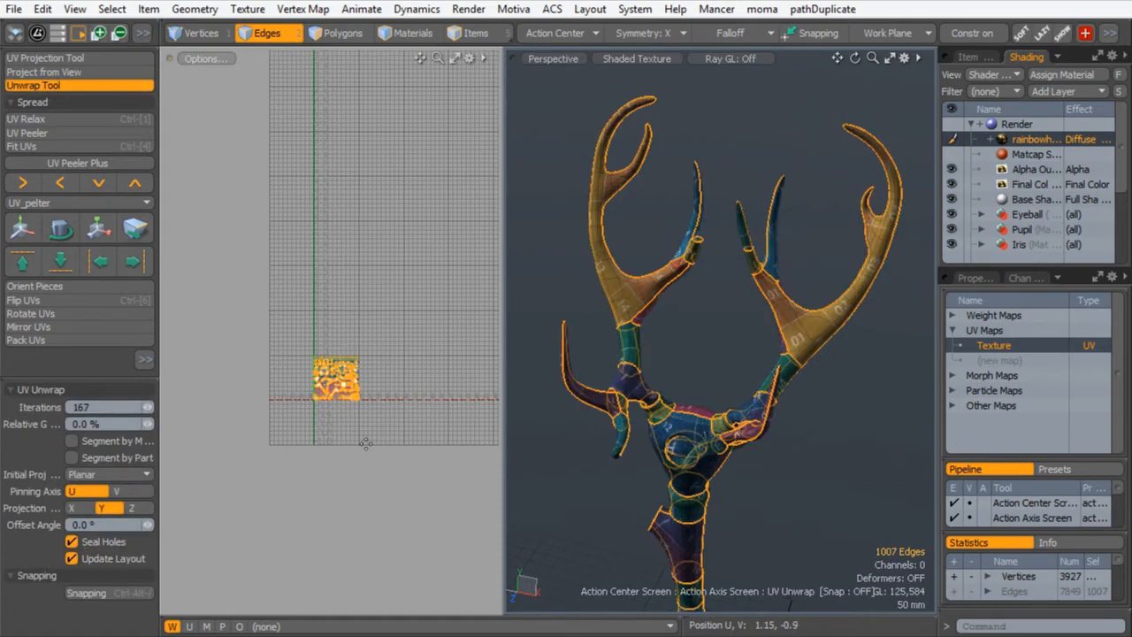
ctrl+alt+drag(331, 417, 487, 250)
alt+shift+drag(338, 257, 380, 209)
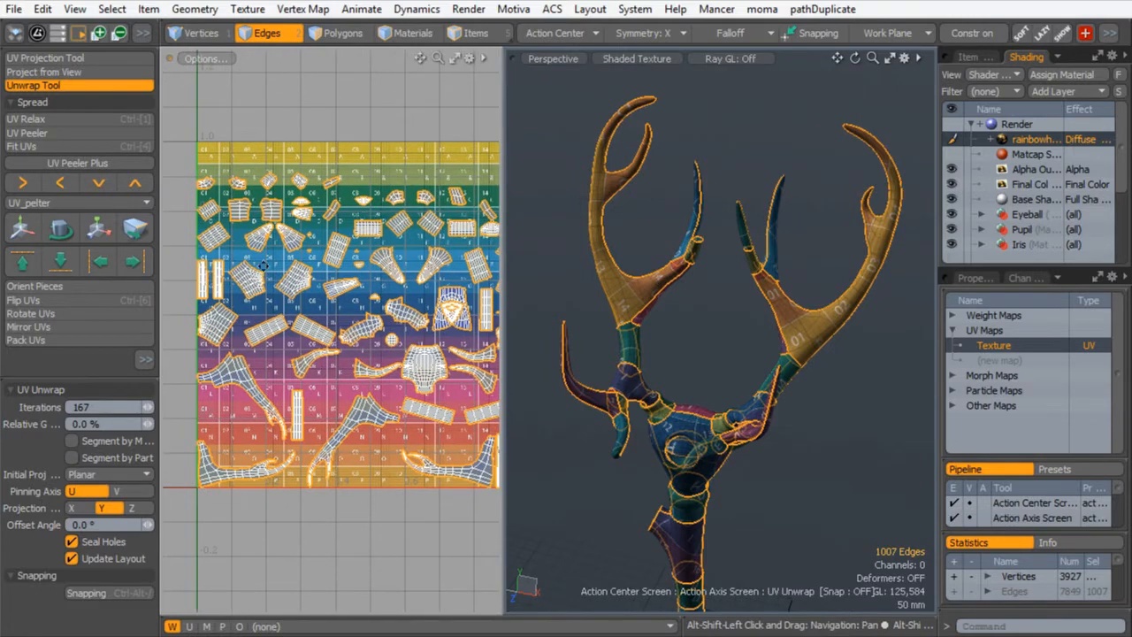
- Try the Cylindrical, Spherical and Use Current Map initial projections for the unwrap
click(99, 476)
click(87, 488)
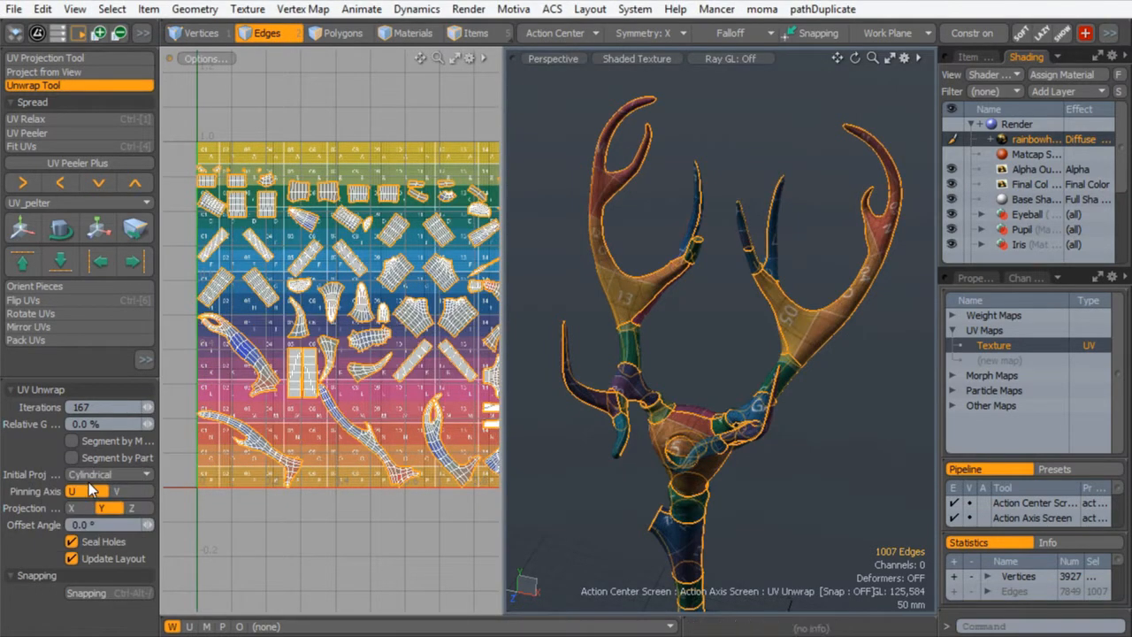
click(96, 473)
click(90, 489)
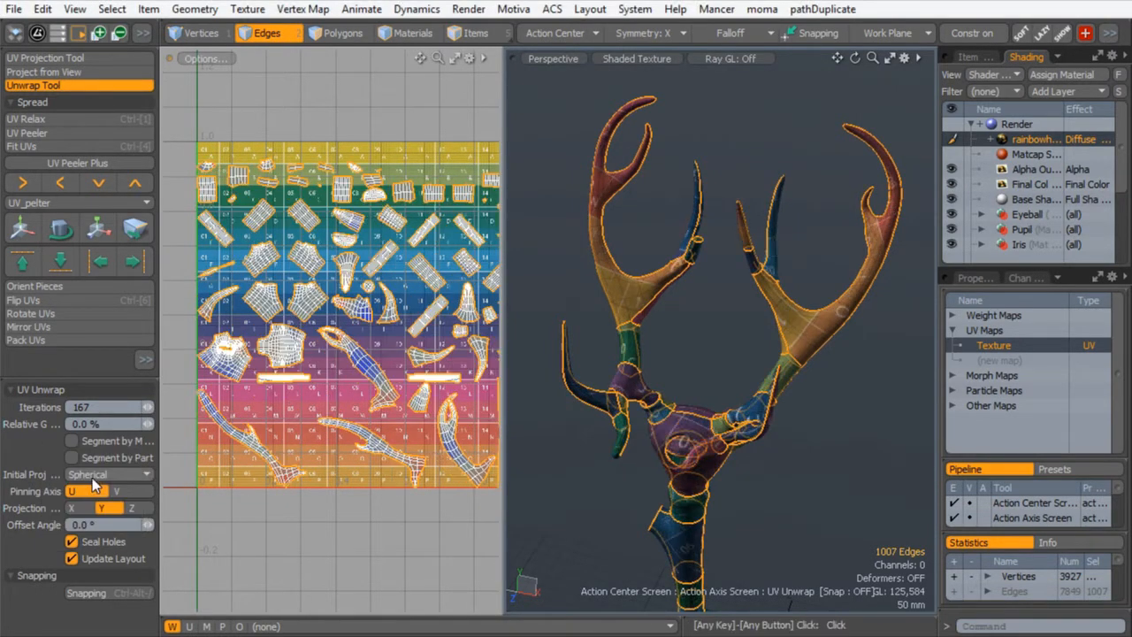
click(95, 474)
click(87, 488)
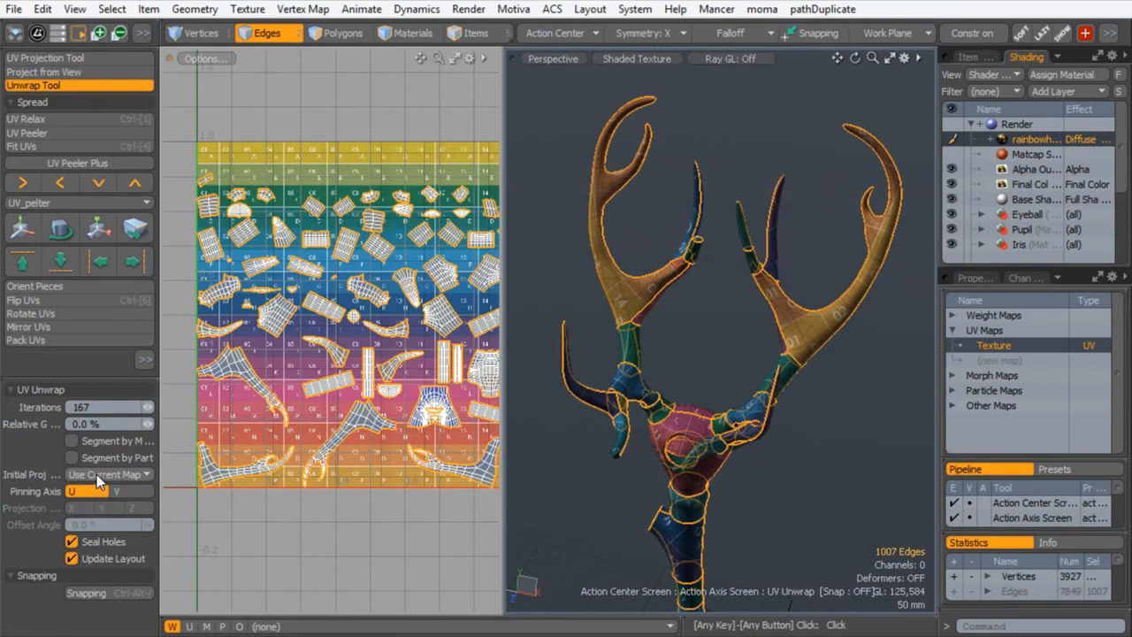
- Set the unwrap's initial projection to Group Normal and finish the Unwrap Tool
click(94, 471)
click(78, 487)
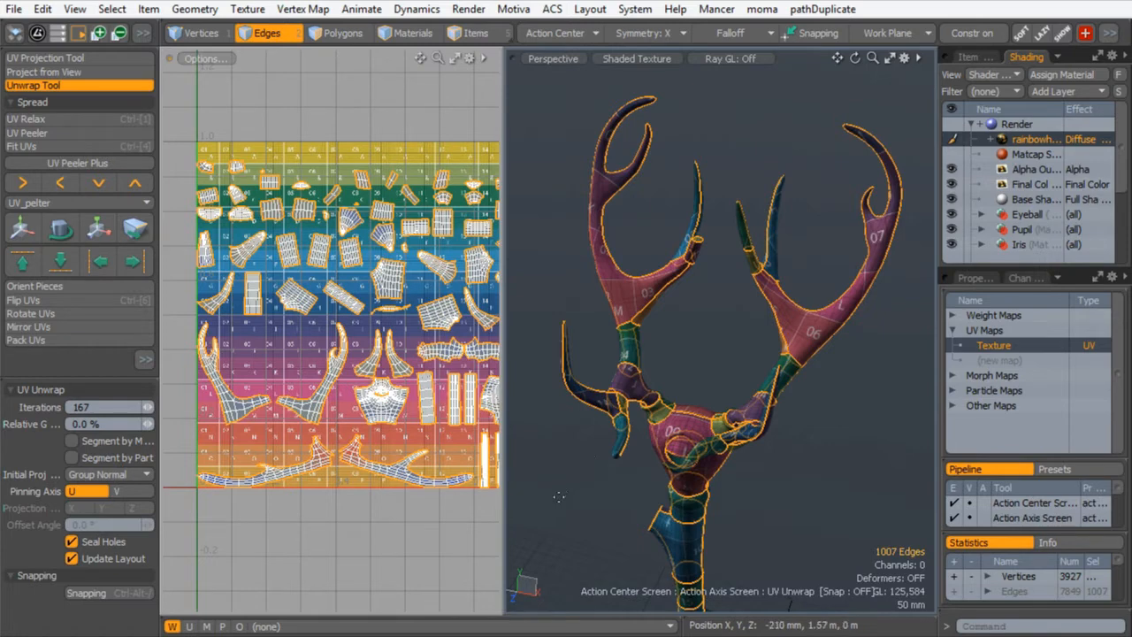
key(q)
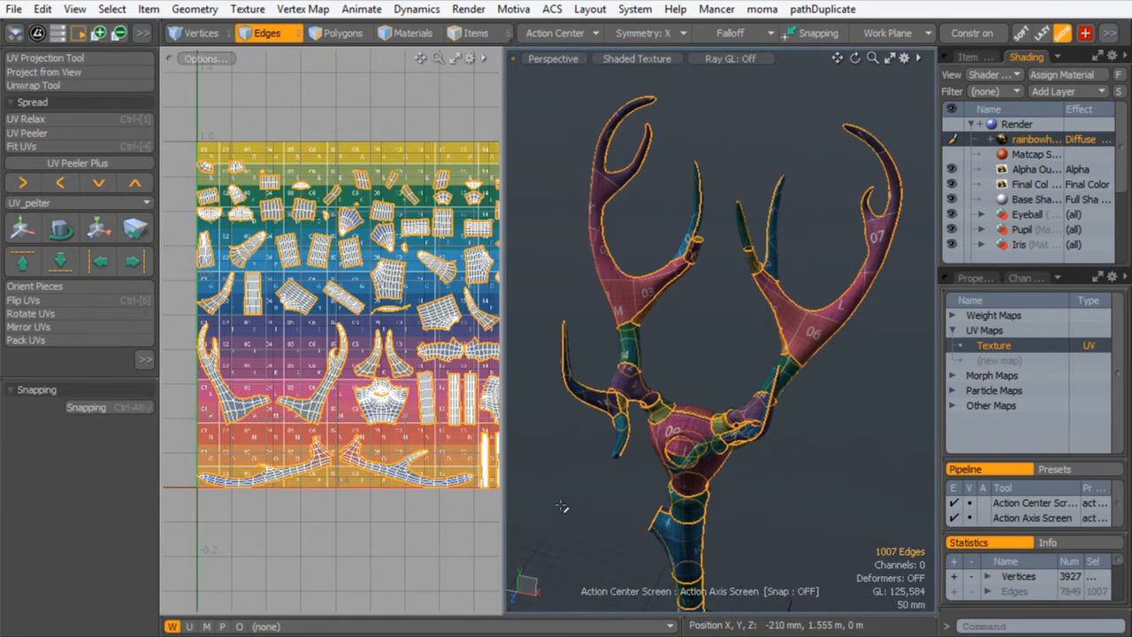
- Clear the edge selection and widen the UV viewport to show the head's island in detail
click(567, 508)
alt+drag(581, 491, 813, 240)
alt+shift+drag(331, 343, 268, 353)
ctrl+alt+drag(257, 358, 352, 197)
drag(503, 318, 586, 326)
alt+shift+drag(377, 405, 404, 337)
ctrl+alt+drag(404, 337, 418, 343)
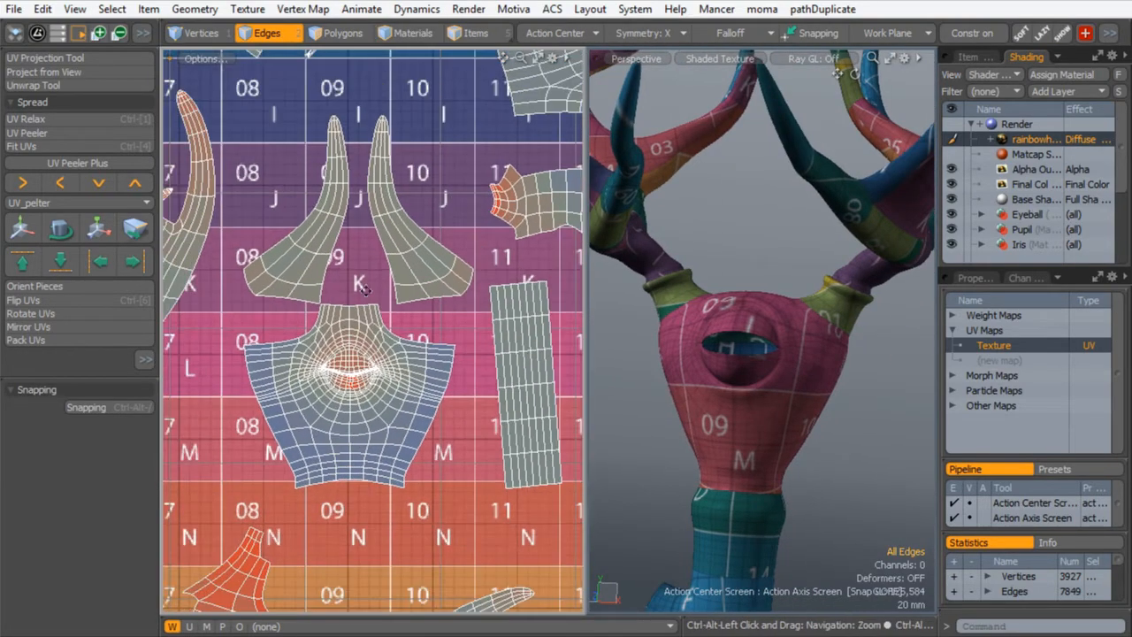
- Select all polygons of the head's UV island and relax it with UV Relax
click(338, 34)
double_click(312, 380)
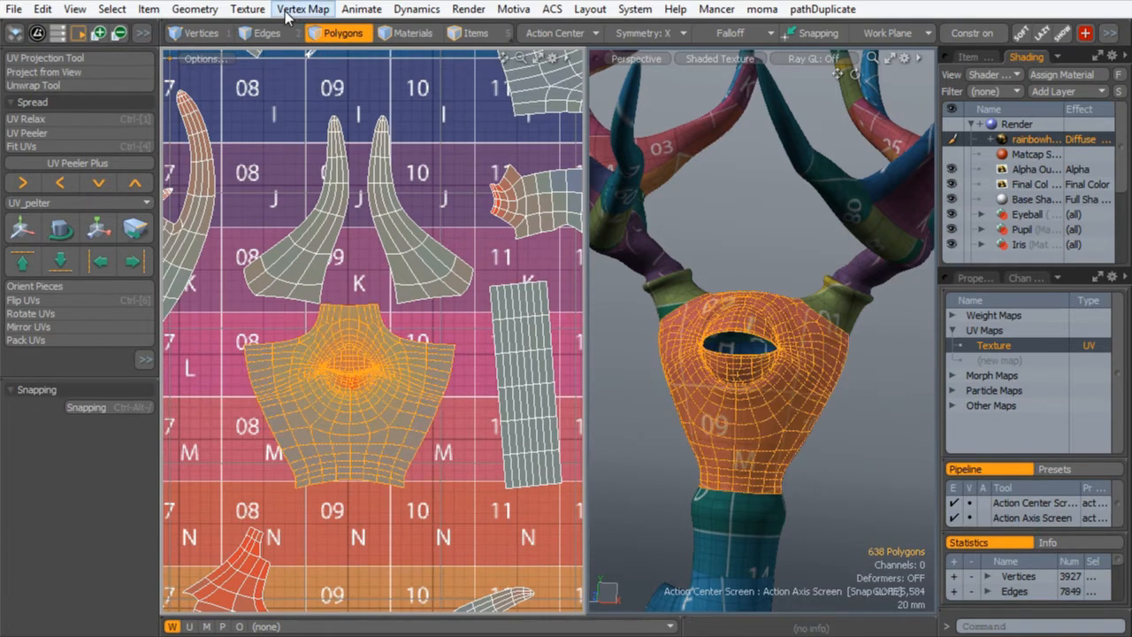
click(45, 121)
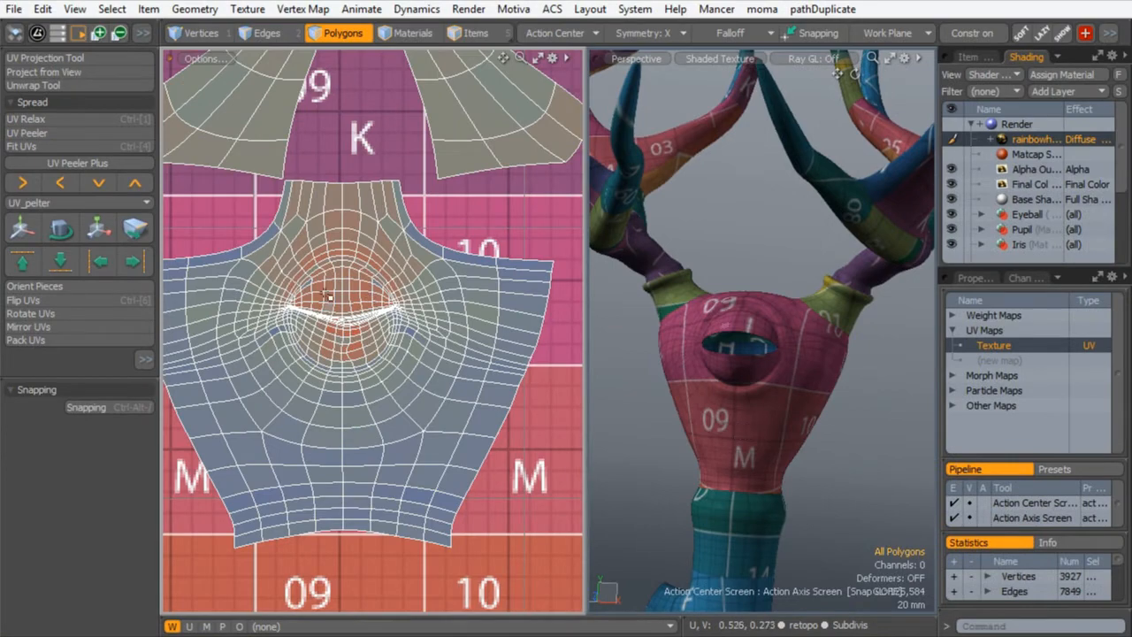
- Select the distorted fan-shaped tine island beside grid cell 09 E and relax it with Lock Boundary turned off
alt+shift+drag(359, 209, 430, 256)
ctrl+alt+drag(431, 257, 392, 230)
alt+shift+drag(192, 501, 490, 543)
ctrl+alt+drag(440, 387, 382, 345)
alt+shift+drag(381, 228, 190, 503)
ctrl+alt+drag(287, 287, 356, 308)
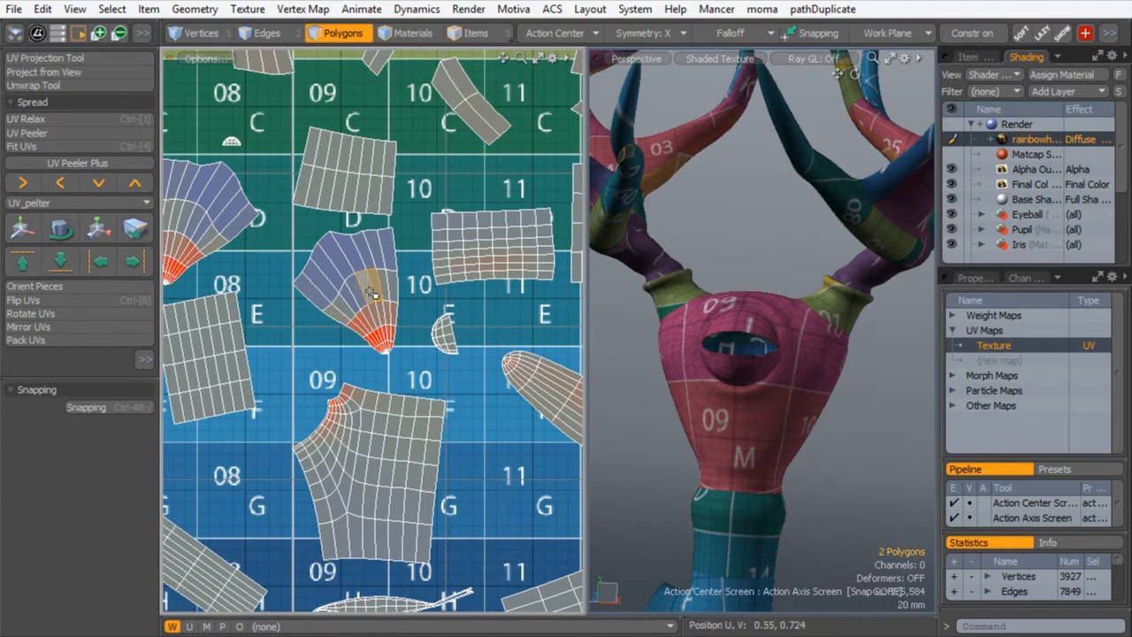
double_click(375, 297)
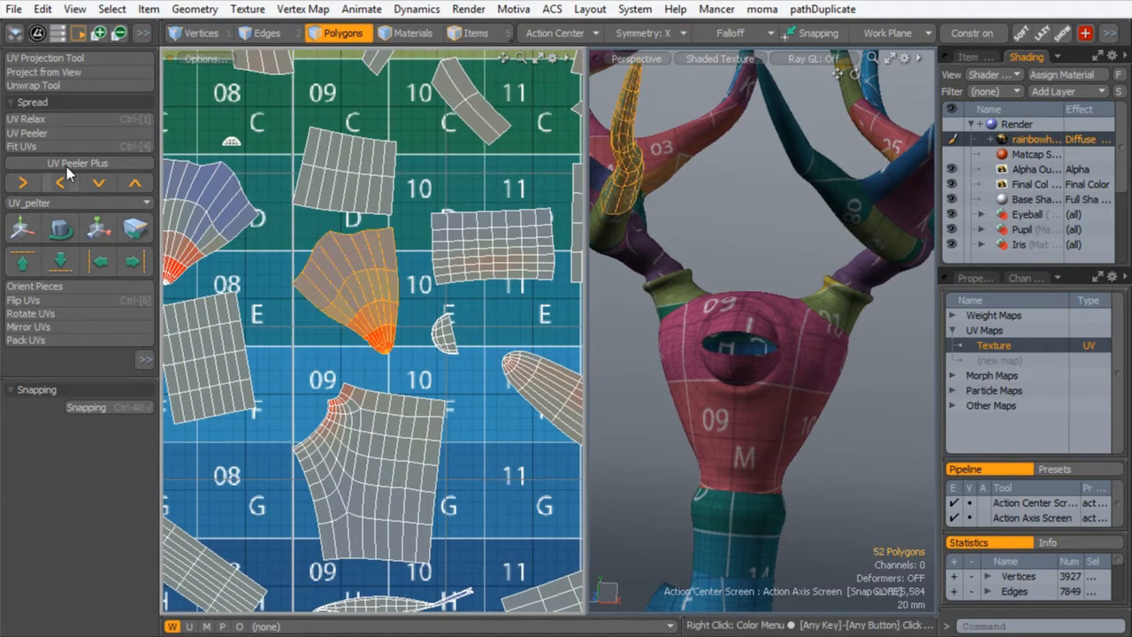
click(36, 121)
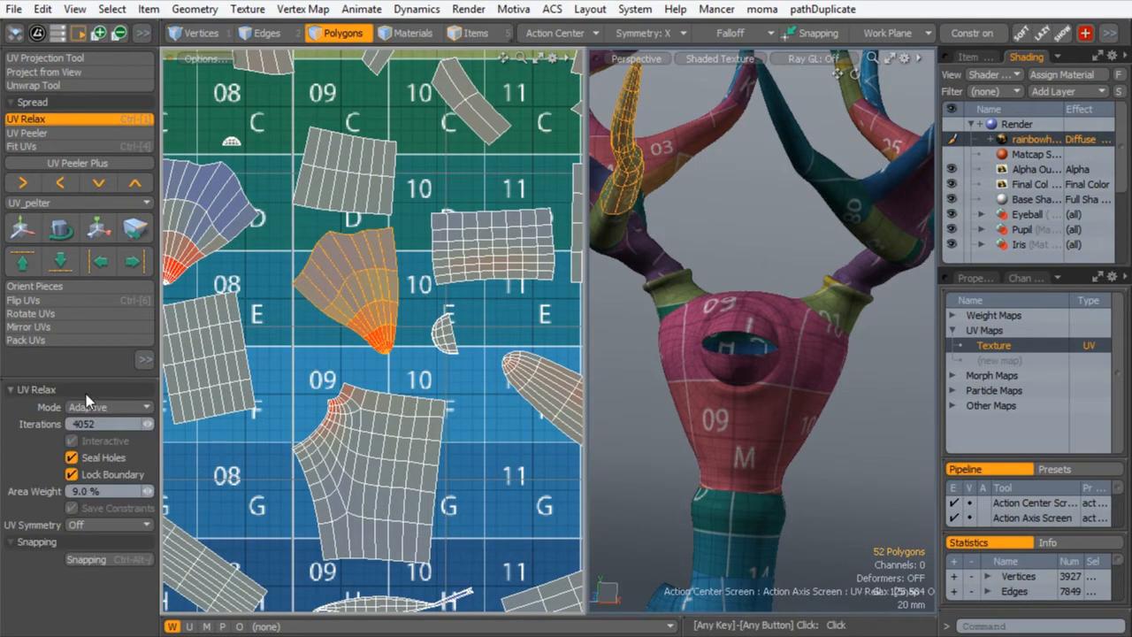
click(72, 476)
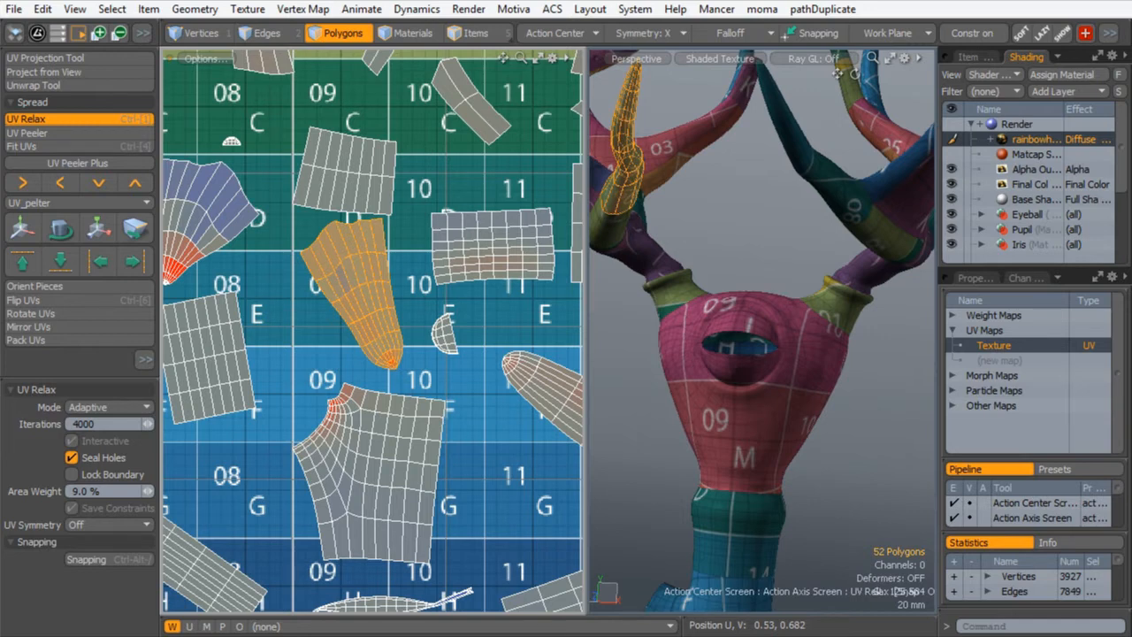
key(space)
key(space)
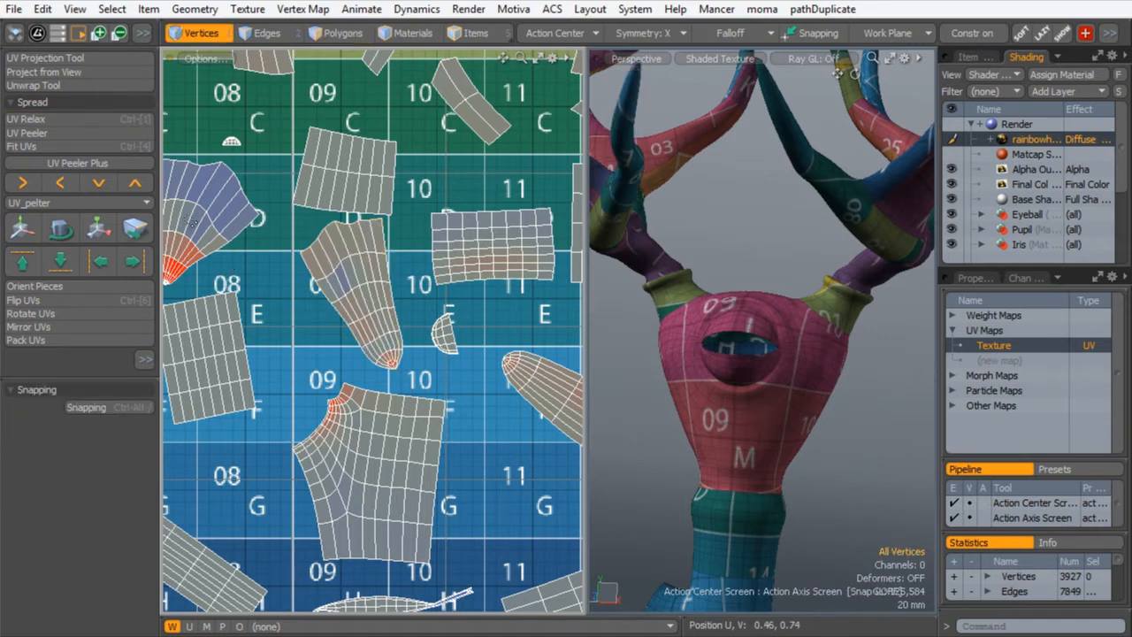
- Select the matching fan-shaped island of the opposite tine and relax its UVs with UV Relax
click(320, 37)
double_click(209, 180)
click(42, 120)
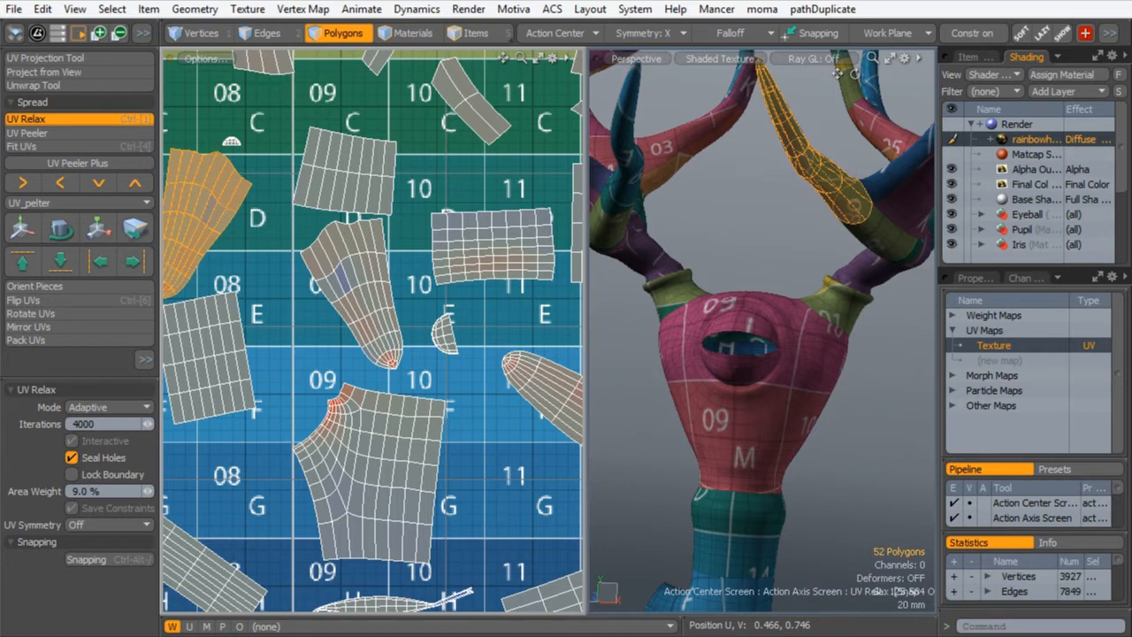
- Select the large trunk island with the stub opening around cells 09–10 F–G and relax it with UV Relax
key(space)
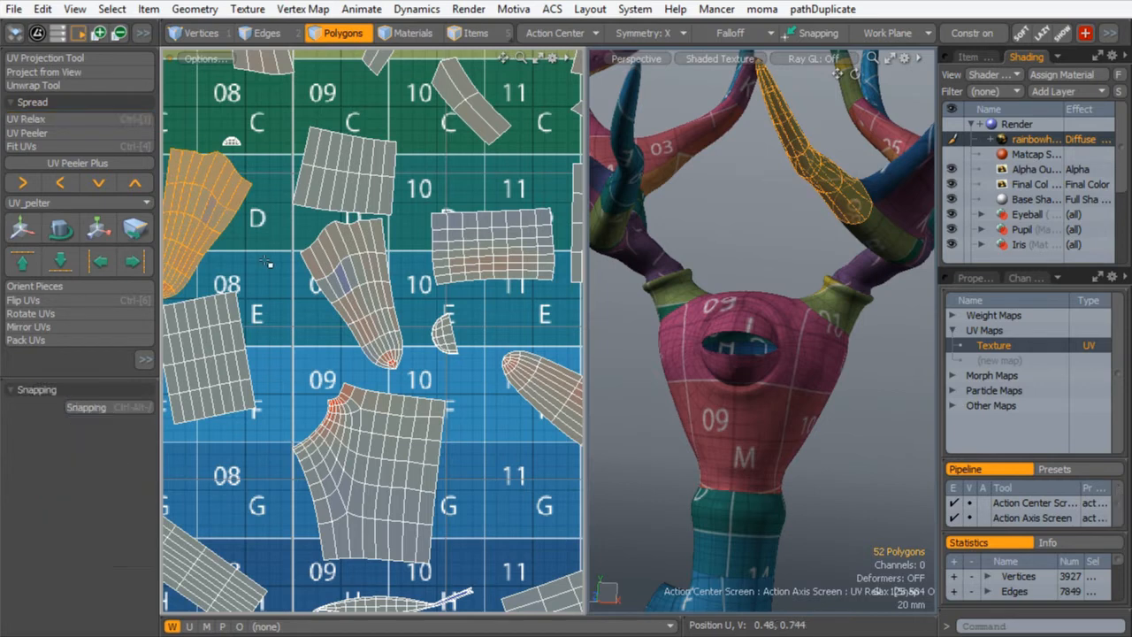
click(281, 290)
alt+shift+drag(282, 290, 292, 233)
mouse_move(349, 205)
ctrl+alt+mouse_down()
mouse_move(390, 190)
mouse_move(334, 218)
mouse_move(347, 207)
ctrl+alt+mouse_up()
alt+shift+drag(347, 207, 351, 272)
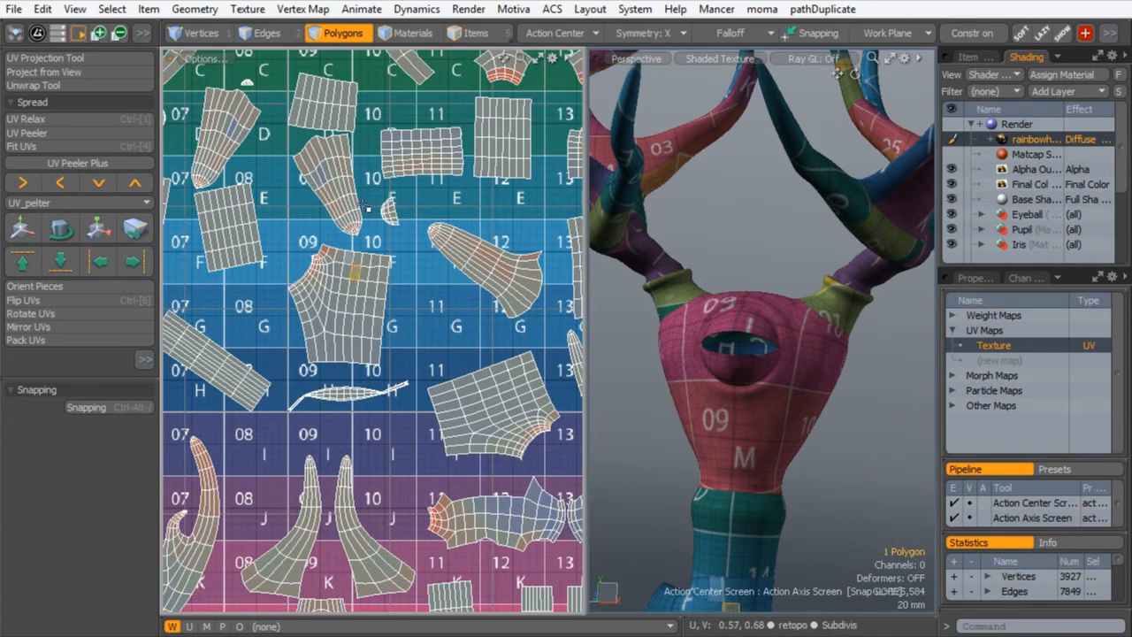
double_click(351, 272)
click(47, 120)
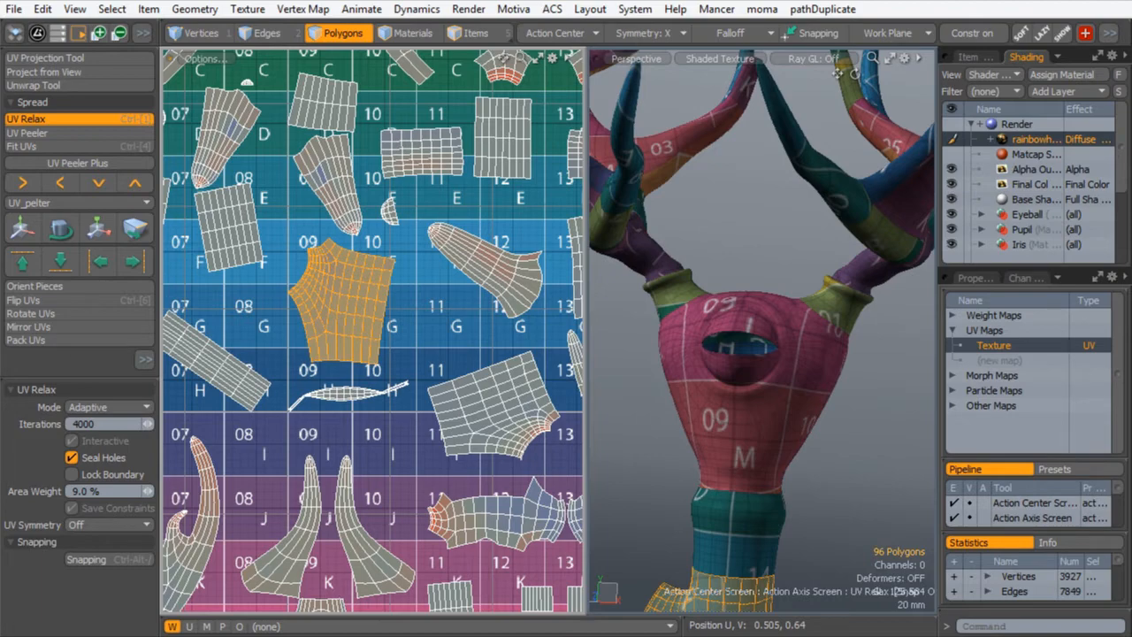
key(space)
- Select the matching trunk island around cells 11–12 H and relax its UVs
ctrl+alt+drag(471, 338, 443, 298)
double_click(436, 299)
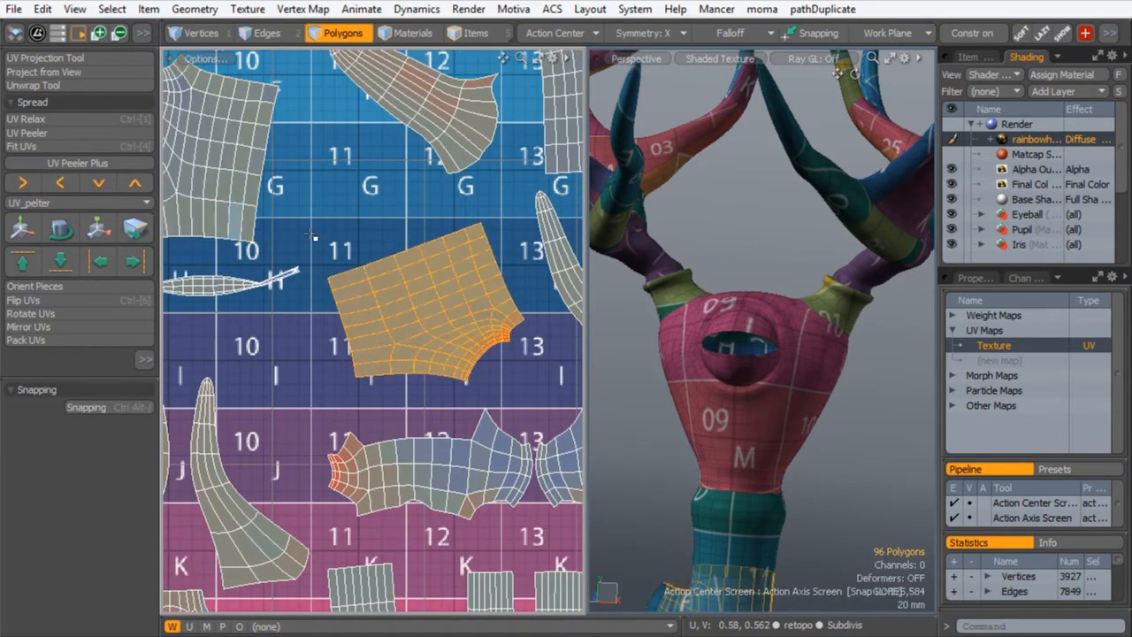
click(53, 119)
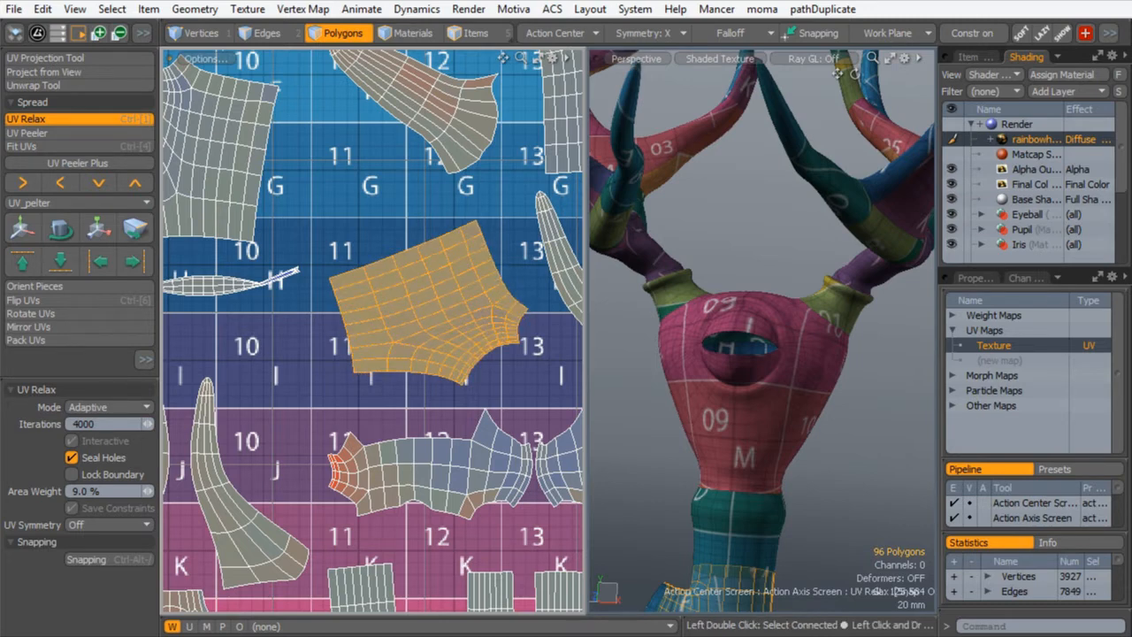
key(q)
- Select the stub-opening island around cell 13 F and relax it with UV Relax
click(428, 413)
ctrl+alt+drag(432, 411, 387, 312)
ctrl+alt+drag(287, 382, 427, 348)
ctrl+alt+drag(391, 343, 230, 352)
alt+shift+drag(566, 358, 303, 398)
ctrl+alt+drag(396, 364, 414, 351)
alt+shift+drag(326, 161, 427, 536)
double_click(383, 385)
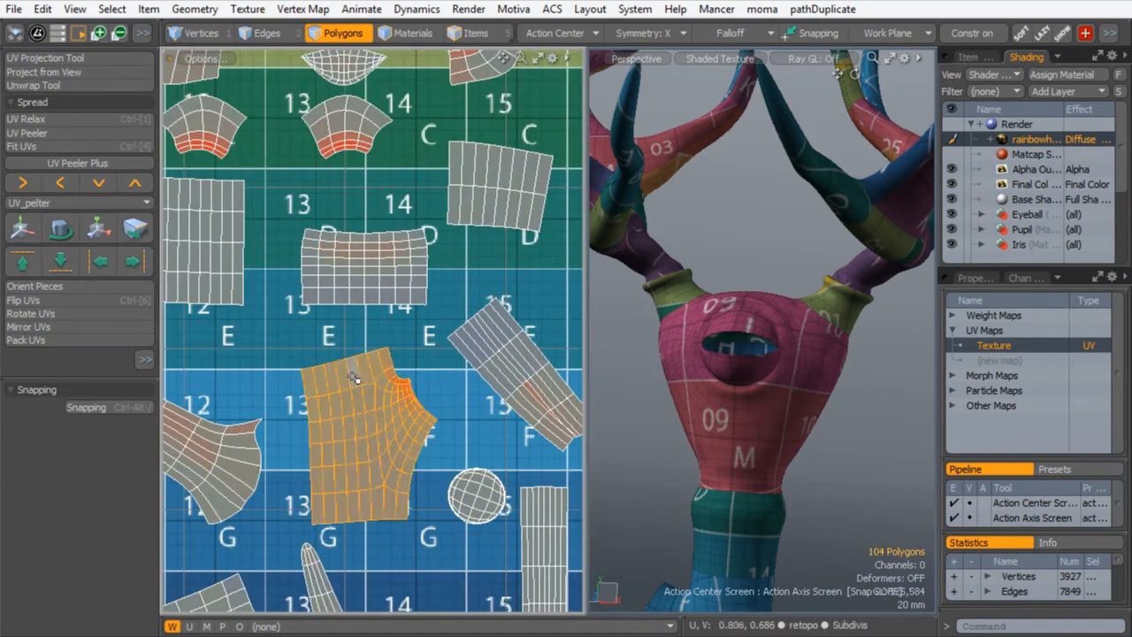
click(51, 120)
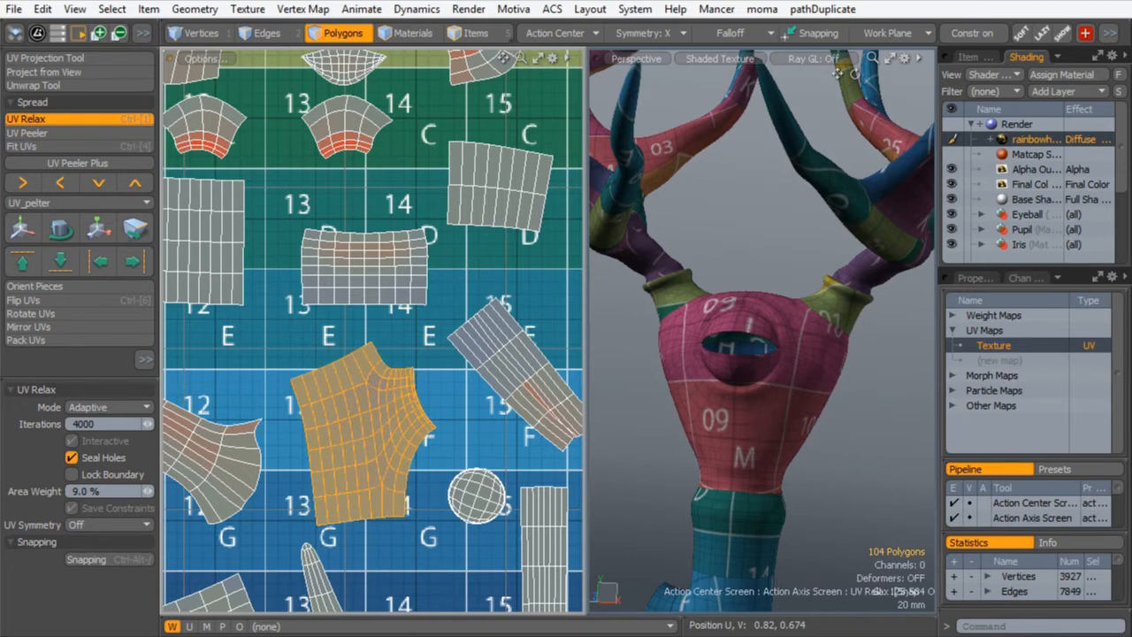
key(e)
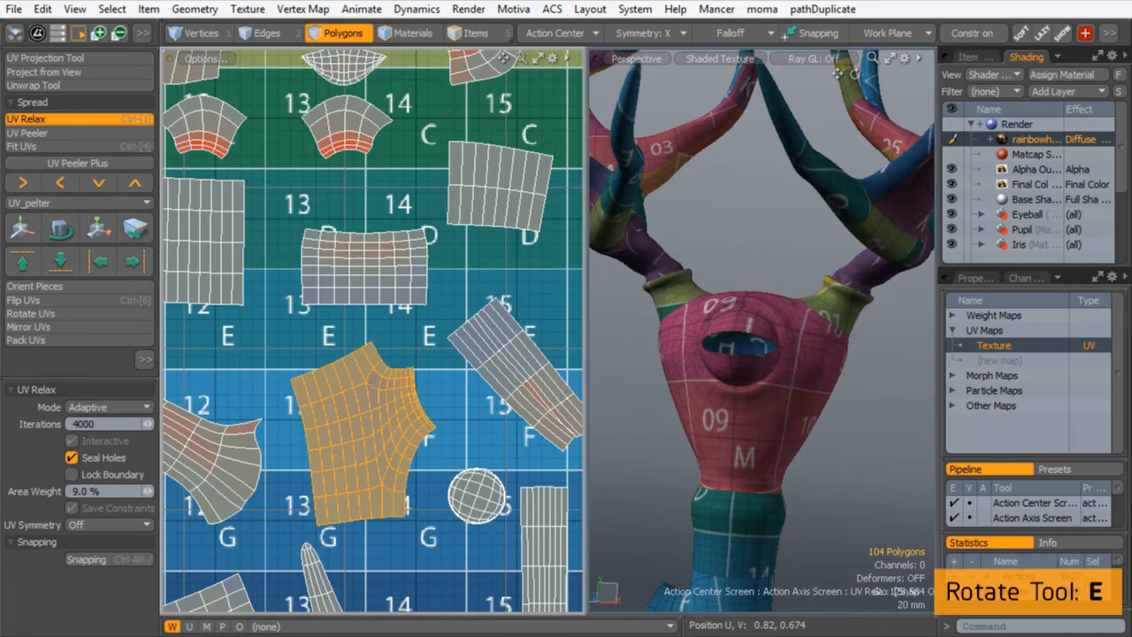
key(space)
- Select the pinched, tapered island at cell 01 E beside the UV map's border and relax it
scroll(324, 307, down, 5)
alt+shift+drag(324, 309, 368, 314)
ctrl+alt+drag(292, 217, 343, 198)
ctrl+alt+drag(297, 403, 320, 348)
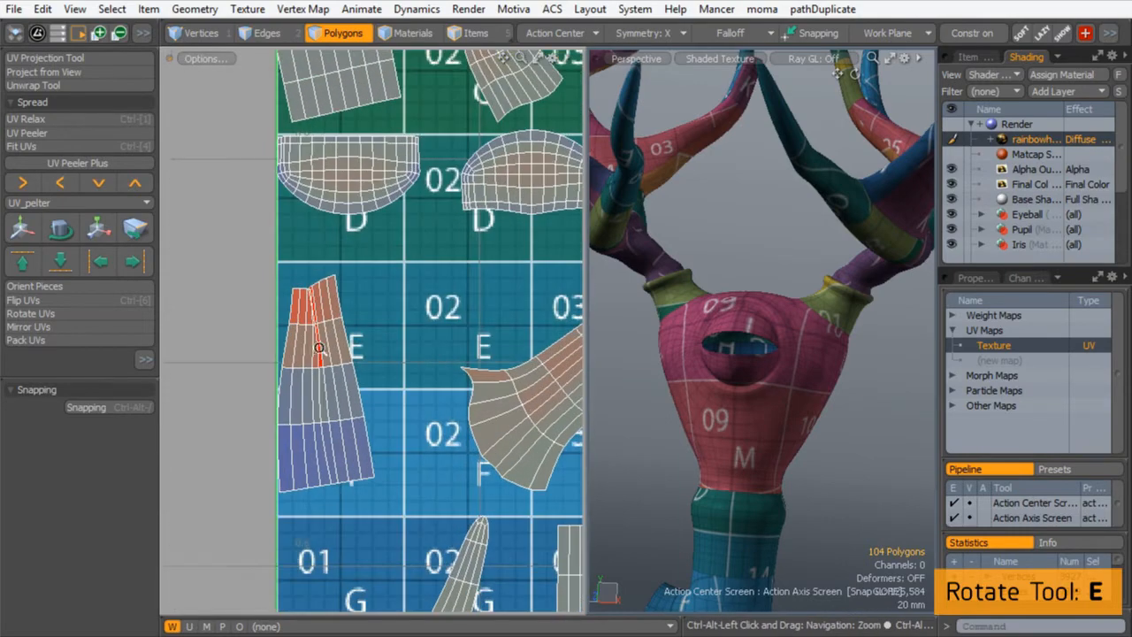
double_click(319, 341)
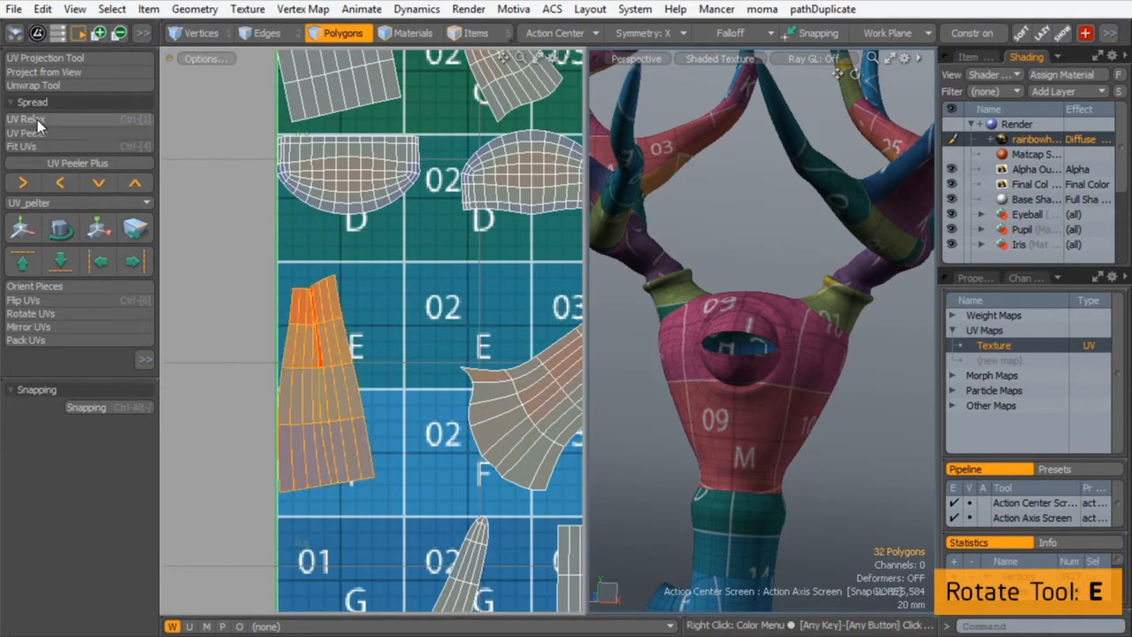
click(35, 120)
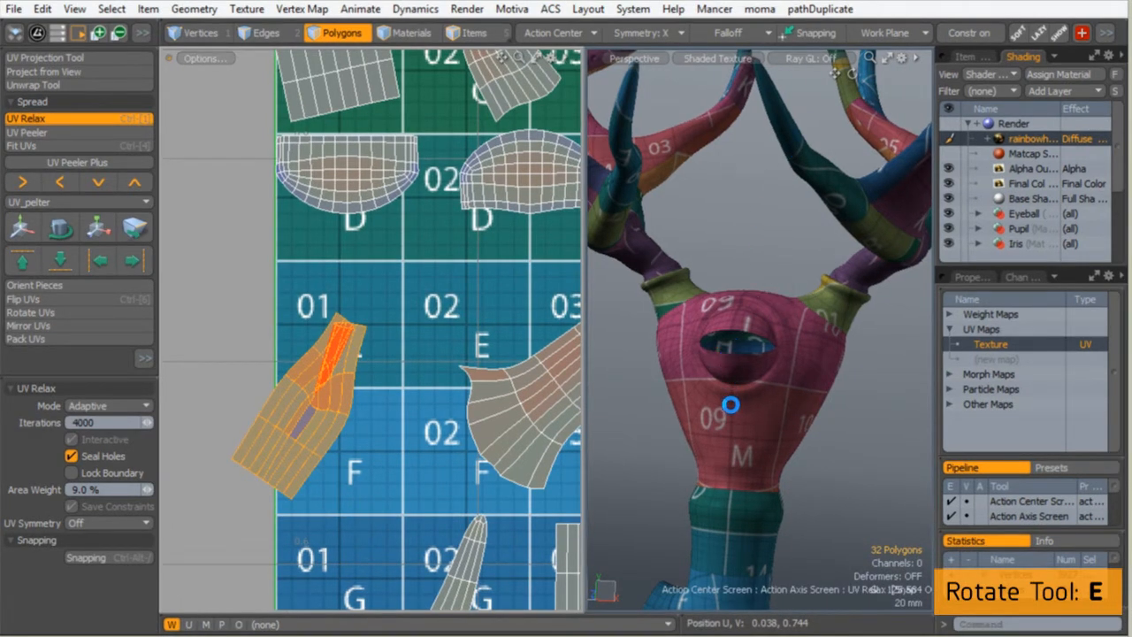
key(q)
- Frame the relaxed section on the lower stick and rotate its bent UV island at cell 01 roughly upright
alt+shift+drag(729, 404, 746, 478)
alt+shift+drag(746, 478, 751, 292)
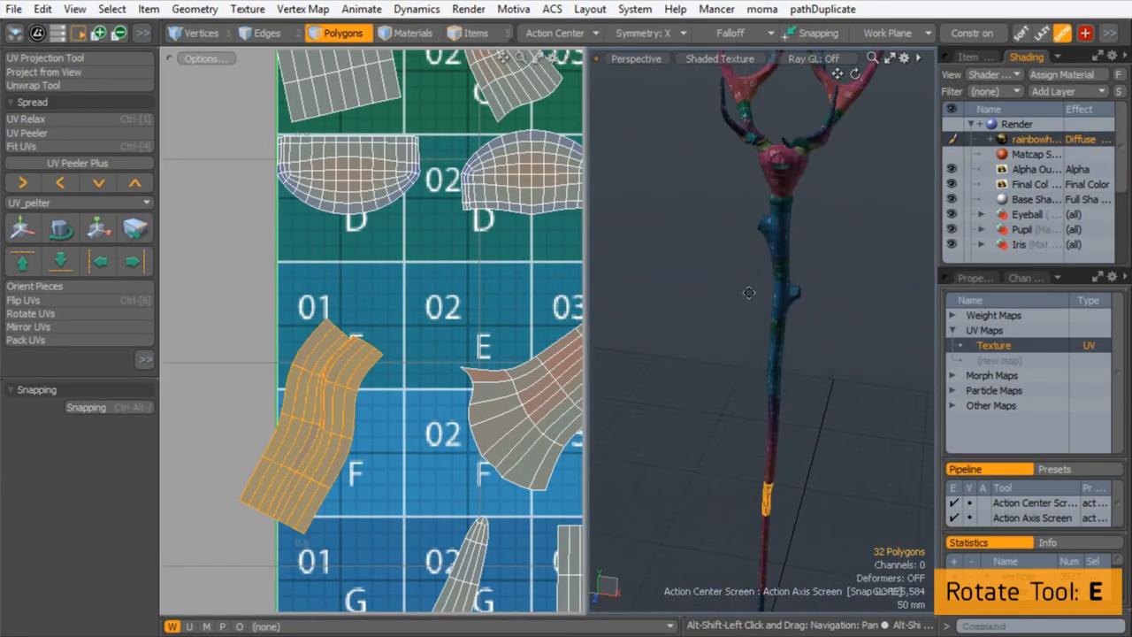
alt+drag(757, 499, 754, 481)
ctrl+alt+drag(767, 528, 813, 486)
alt+shift+drag(783, 530, 866, 313)
alt+shift+drag(818, 313, 816, 290)
alt+shift+drag(343, 381, 437, 288)
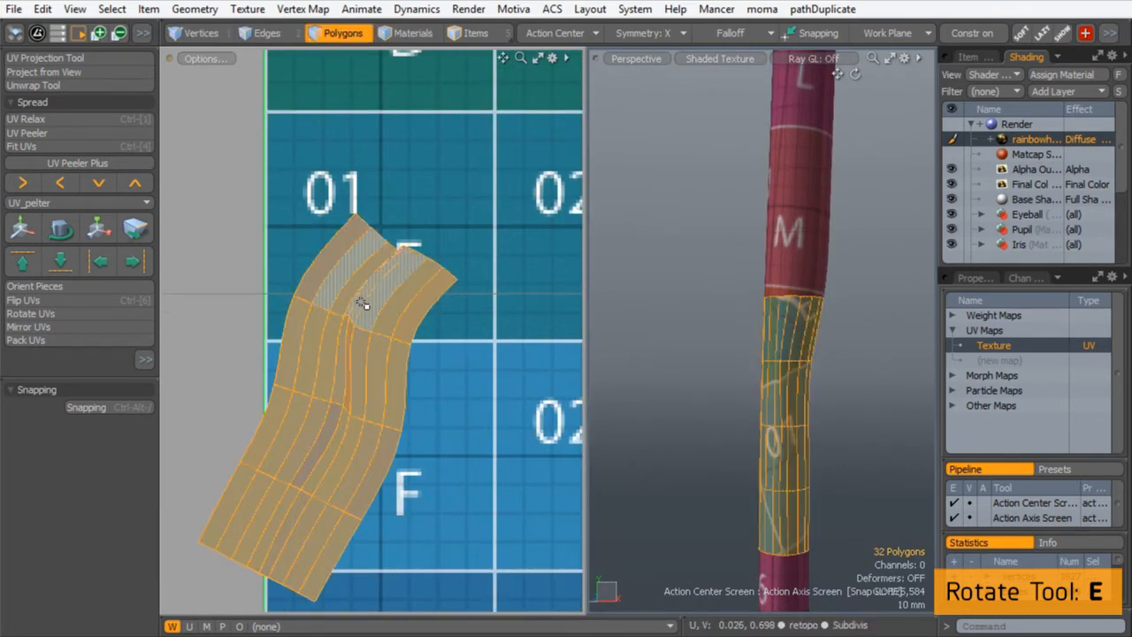
key(e)
drag(387, 324, 415, 339)
key(w)
key(q)
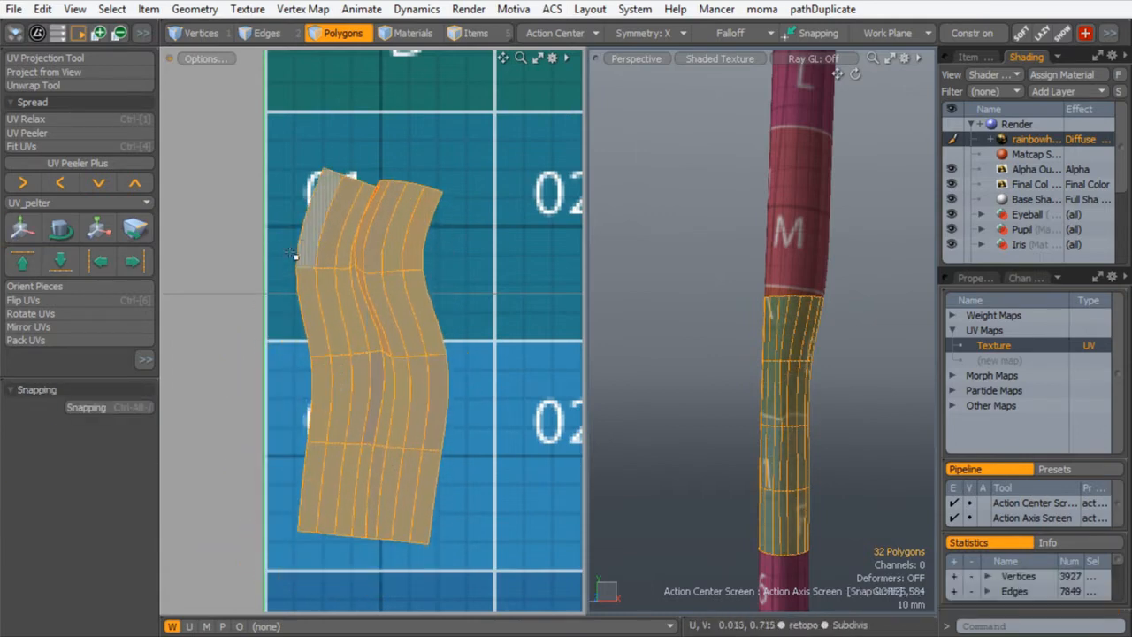
- Check the island's long border edges, reselect all its polygons and fine-tune its rotation so the lower end is straight
click(266, 35)
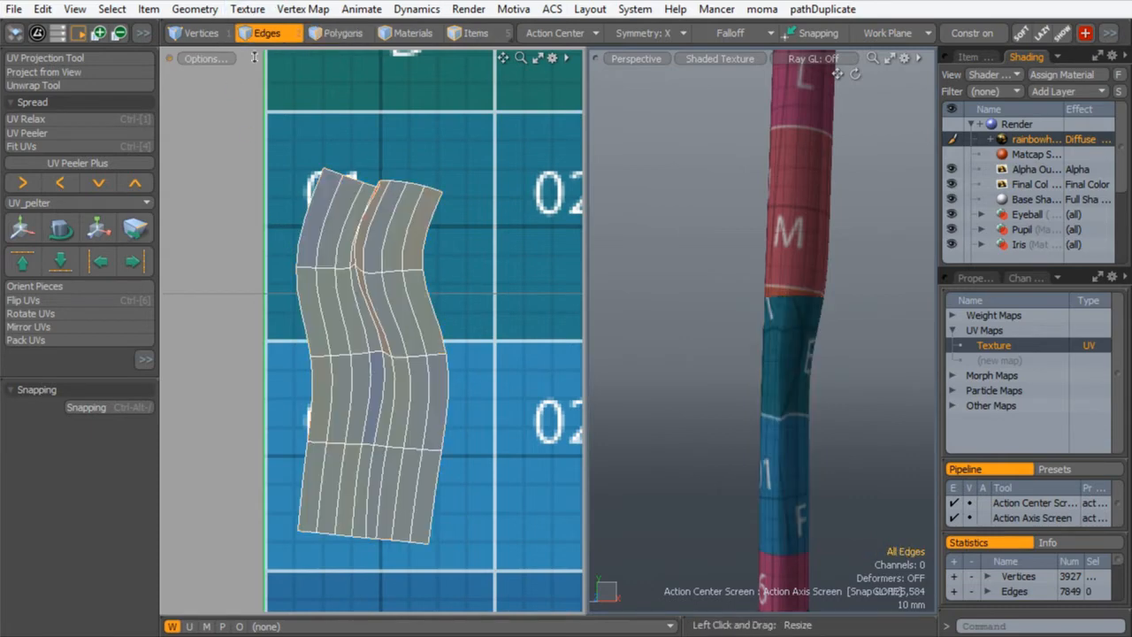
click(301, 298)
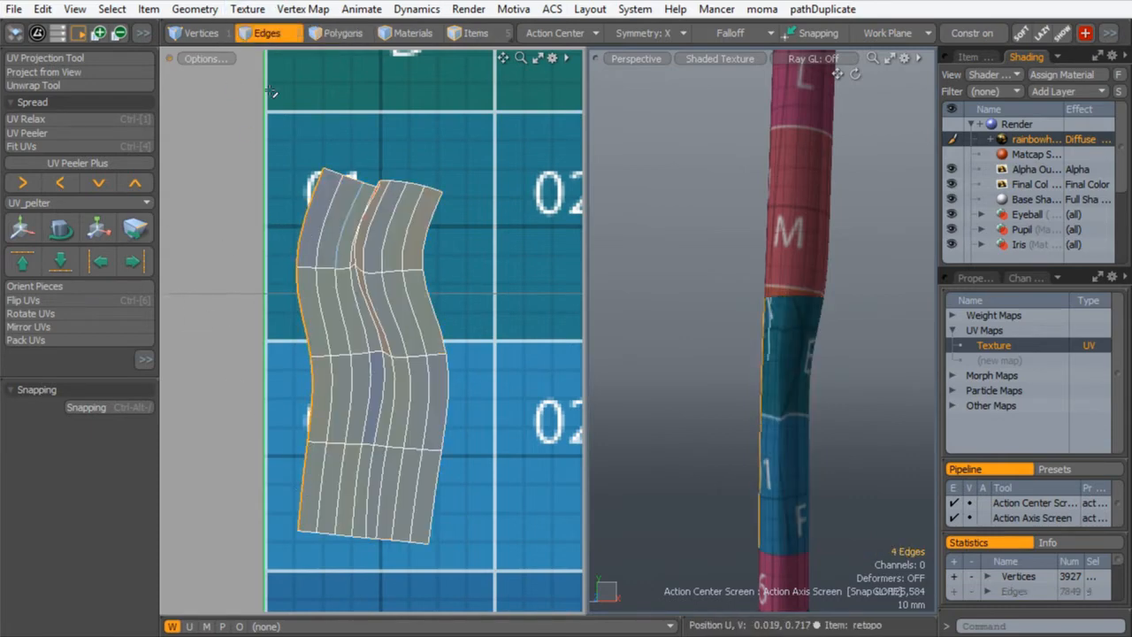
click(341, 33)
double_click(352, 251)
key(w)
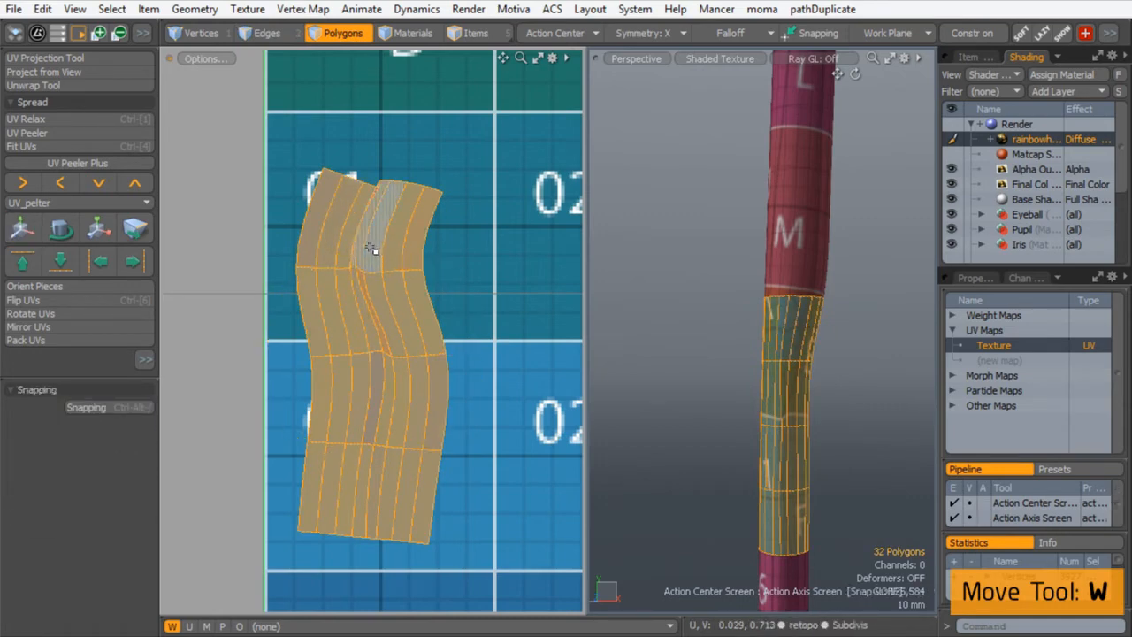
drag(371, 251, 378, 255)
- Select the trunk island with the distorted stub opening around cells 04–05 G–H and relax its UVs
ctrl+alt+drag(751, 271, 624, 144)
alt+shift+drag(673, 190, 674, 507)
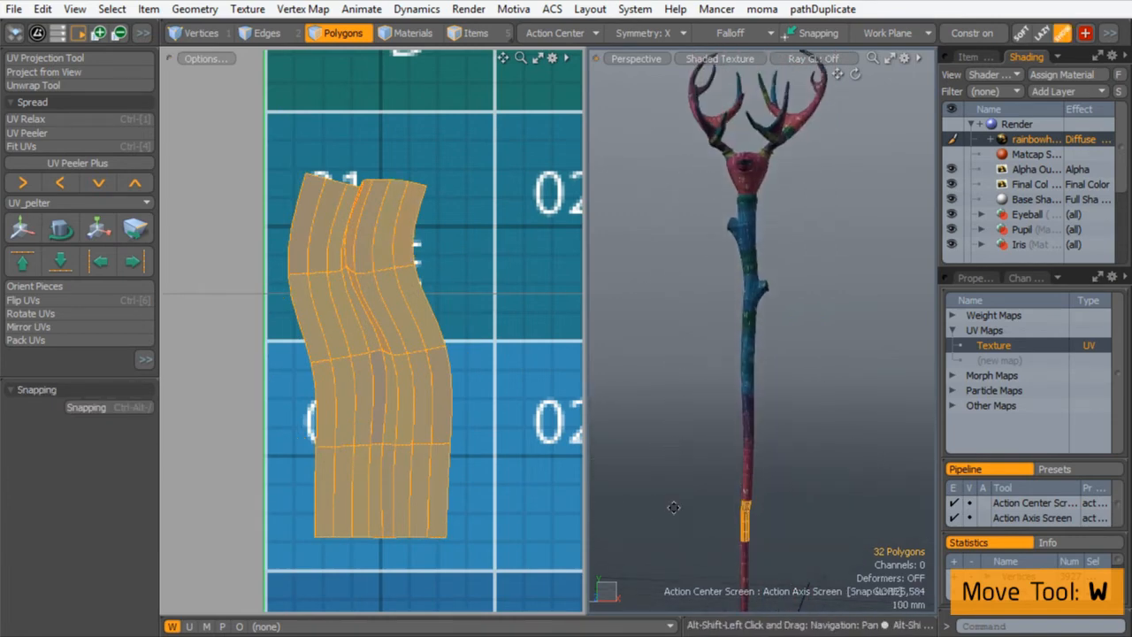
ctrl+alt+drag(402, 260, 224, 324)
alt+shift+drag(435, 196, 342, 298)
alt+shift+drag(370, 225, 418, 134)
ctrl+alt+drag(329, 257, 382, 265)
alt+shift+drag(369, 320, 361, 139)
ctrl+alt+drag(321, 199, 248, 203)
alt+shift+drag(366, 266, 212, 292)
ctrl+alt+drag(321, 308, 406, 228)
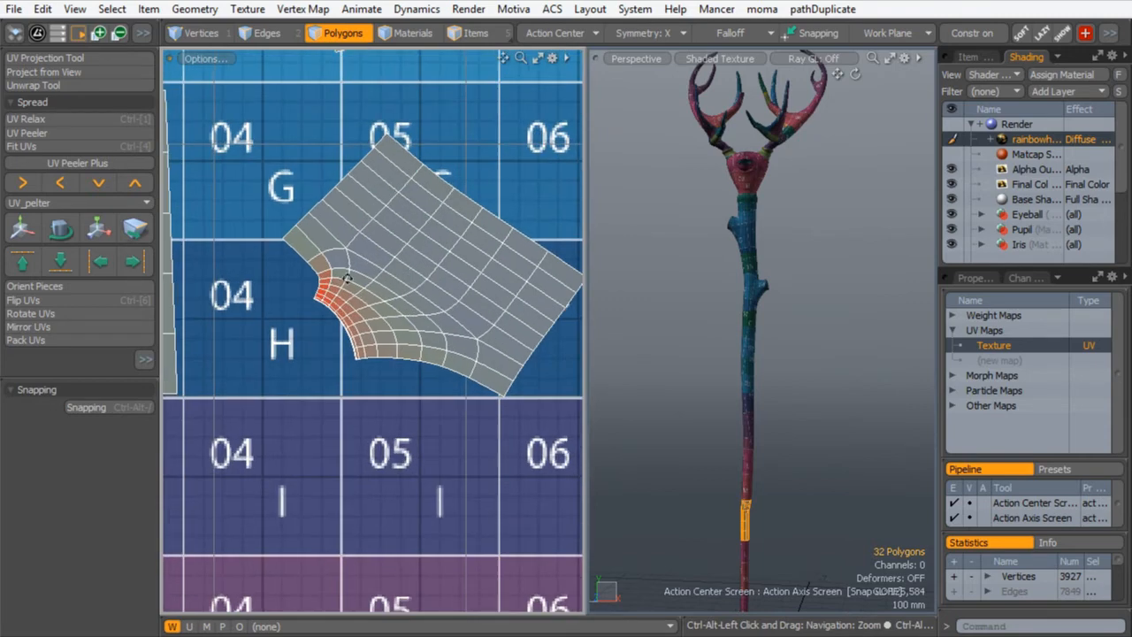
double_click(334, 268)
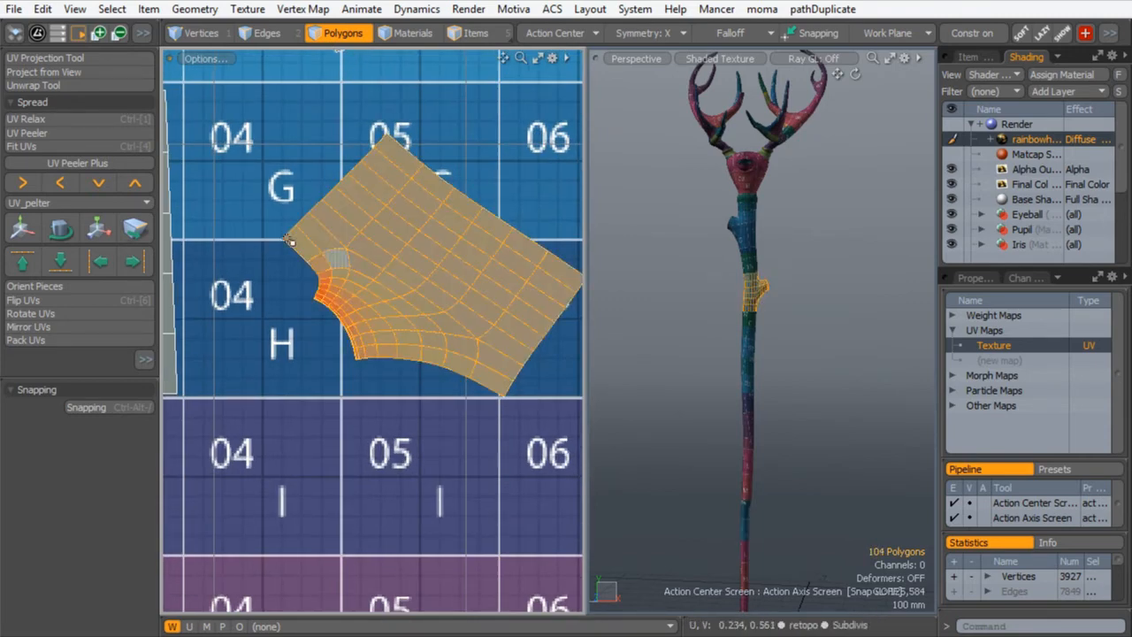
click(42, 118)
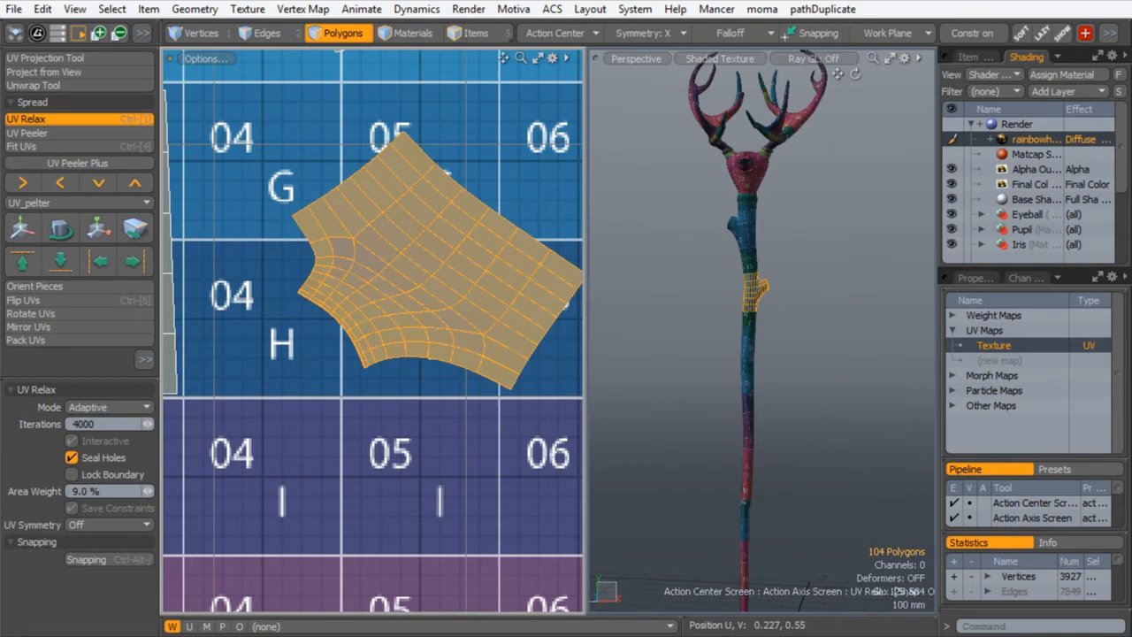
key(q)
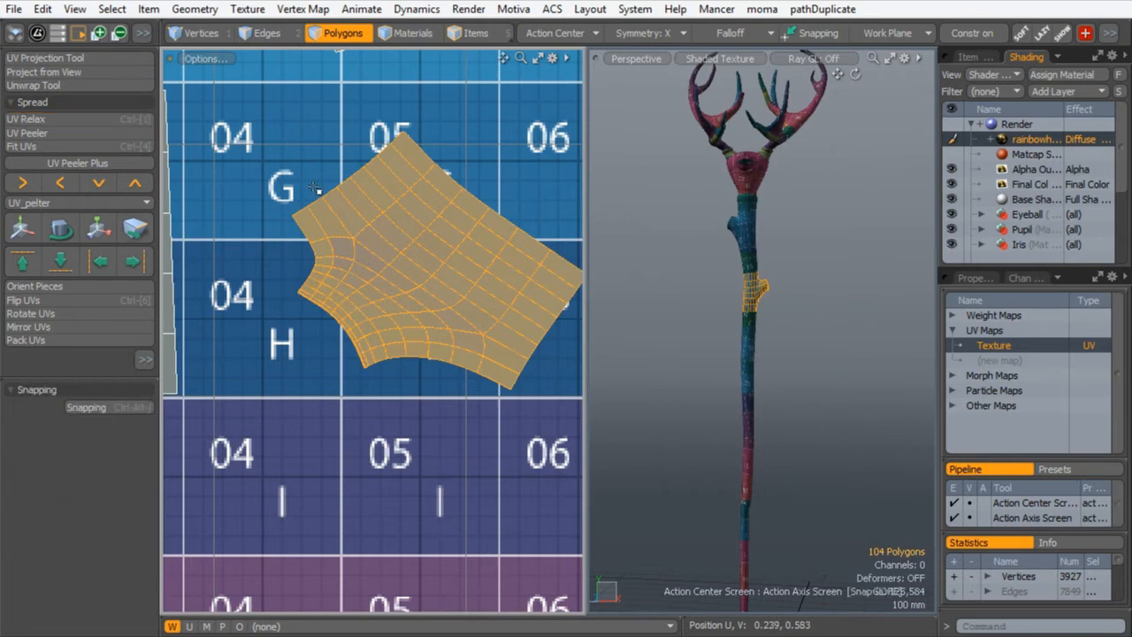
- Frame the stick's stubs and add the other three stub islands to the selection to identify their trunk sections
ctrl+alt+drag(707, 276, 665, 237)
ctrl+alt+drag(727, 298, 877, 268)
ctrl+alt+drag(530, 248, 425, 239)
alt+shift+drag(557, 232, 462, 335)
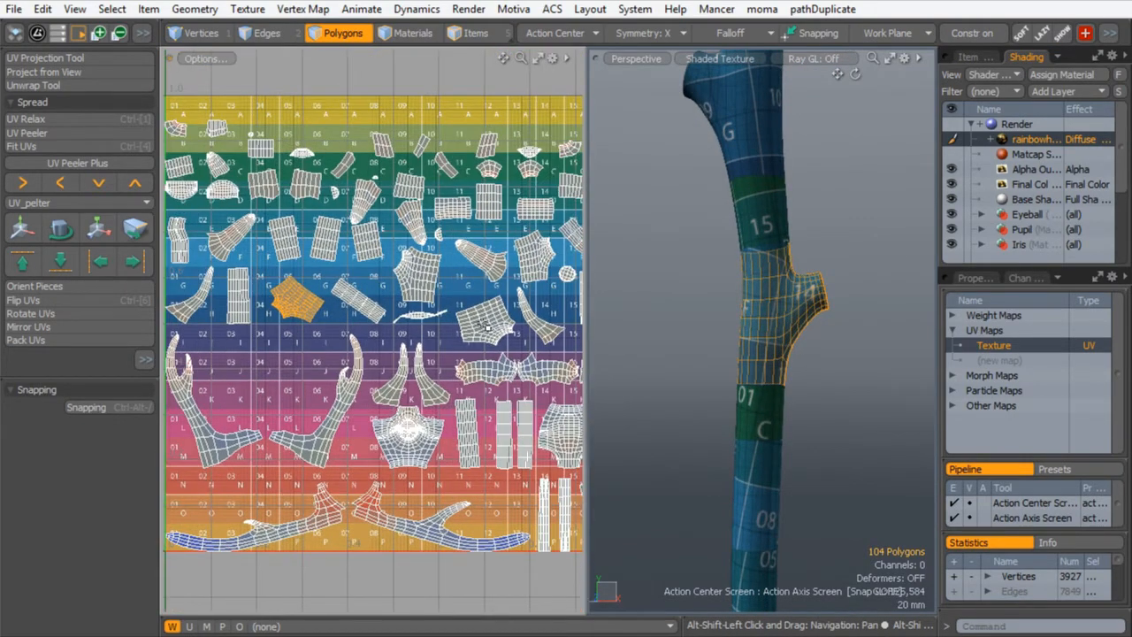
shift+double_click(486, 326)
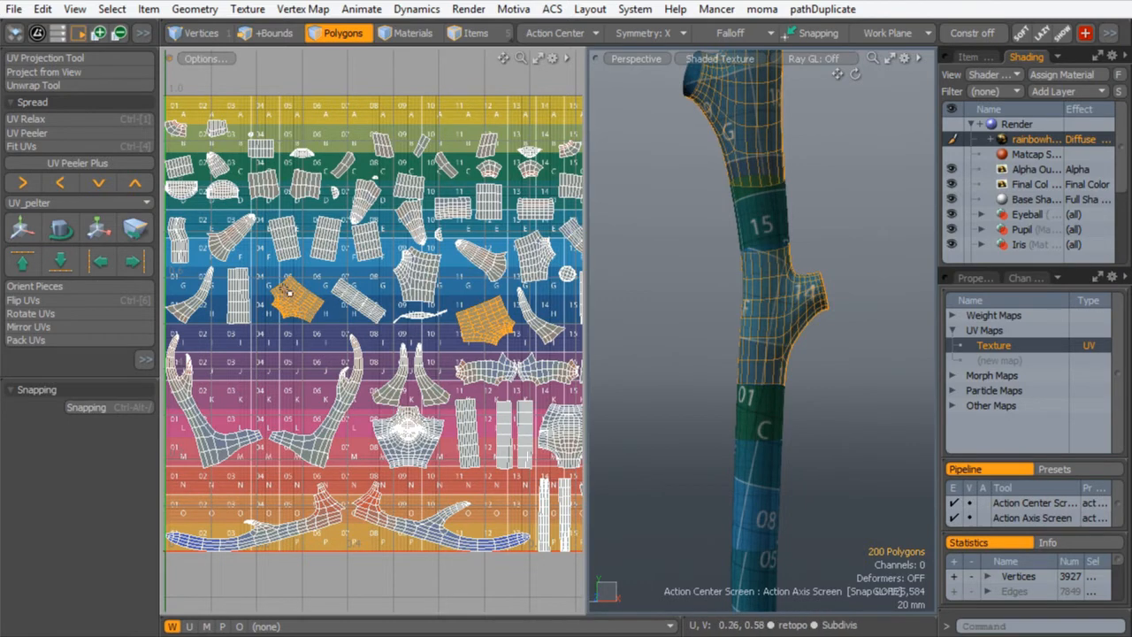
shift+double_click(415, 278)
shift+double_click(528, 258)
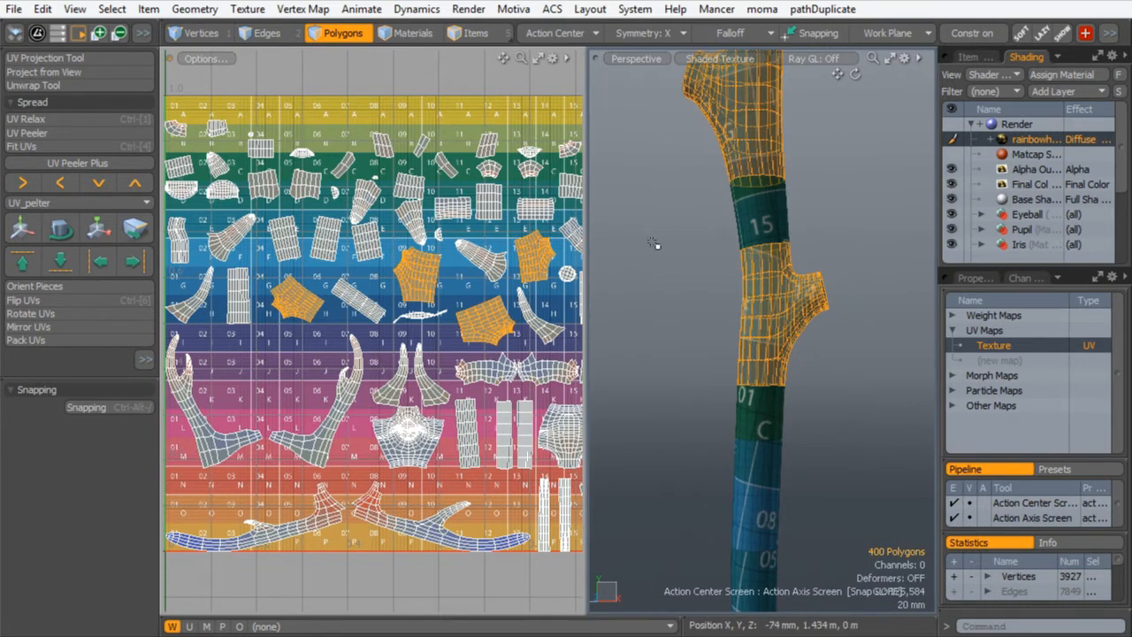
- Select the full polygon loop of the short section between the two stubs and move its island below the 09–10 F–G island
ctrl+alt+drag(397, 293, 485, 245)
drag(766, 205, 747, 232)
key(l)
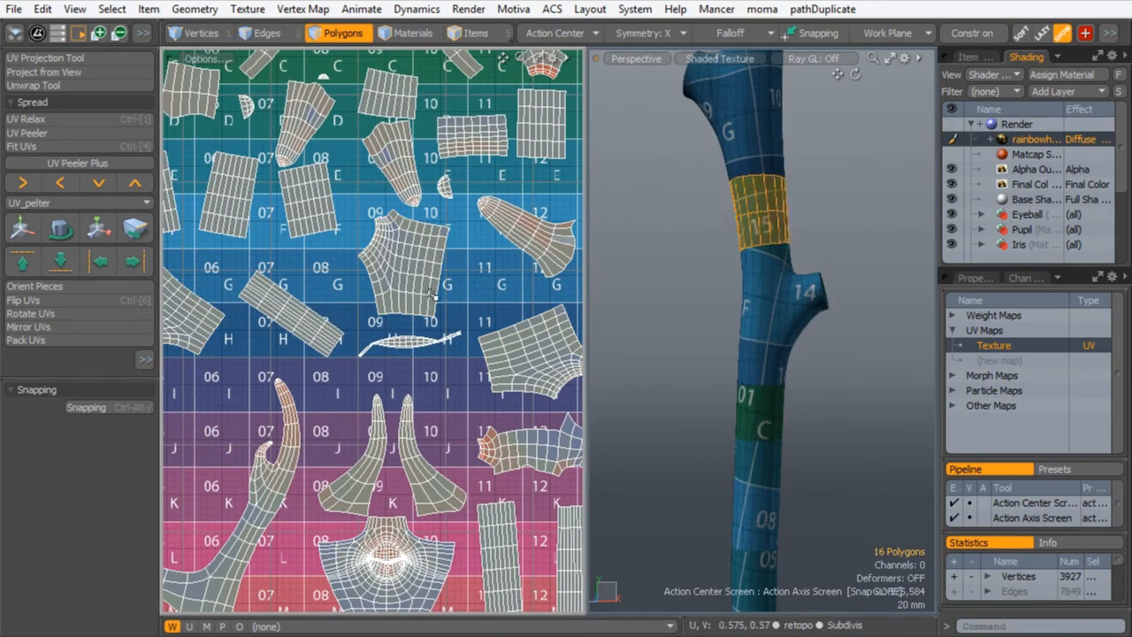
key(w)
ctrl+alt+drag(408, 205, 245, 305)
drag(560, 162, 396, 280)
key(space)
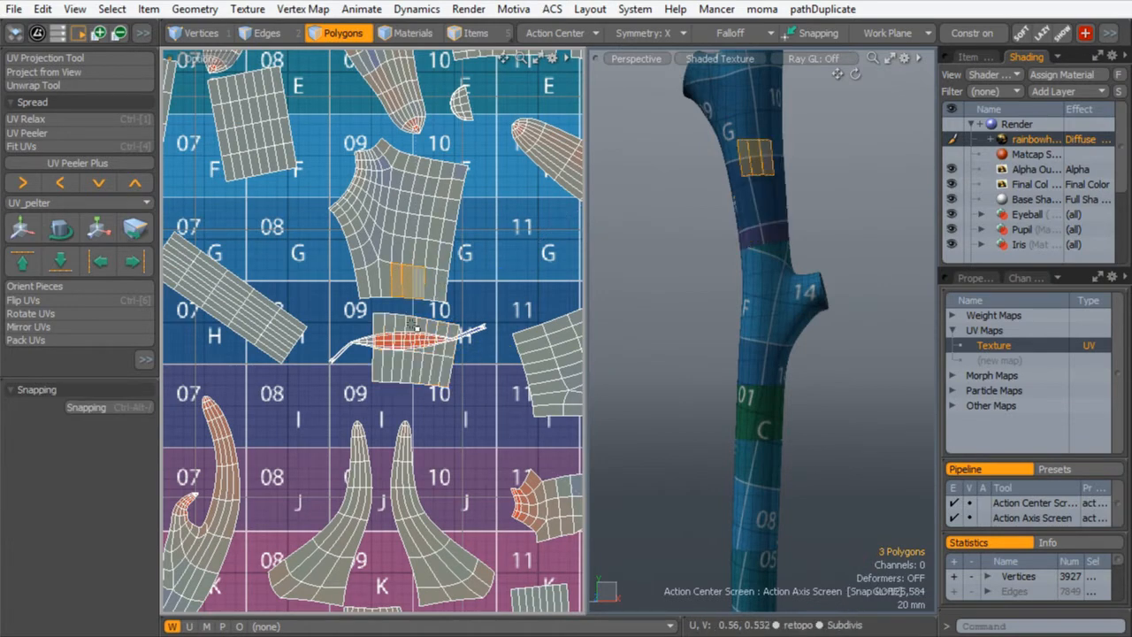
- Select the eight edges along the lower border of the 09–10 F–G island and join the short section with Move and Sew Averaged
click(273, 37)
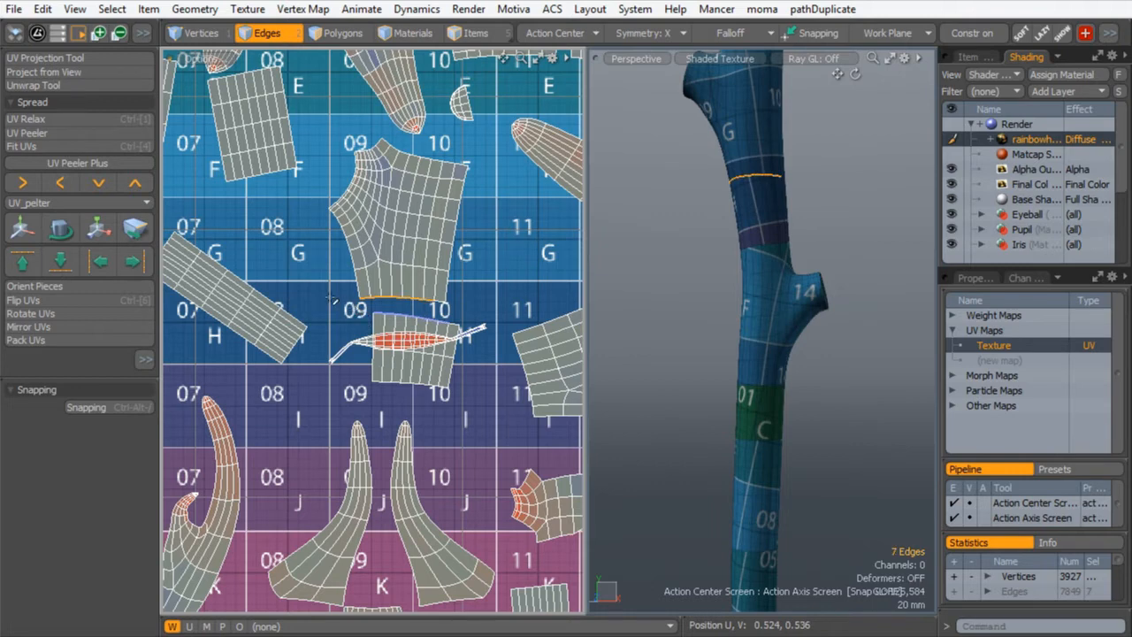
key(Up)
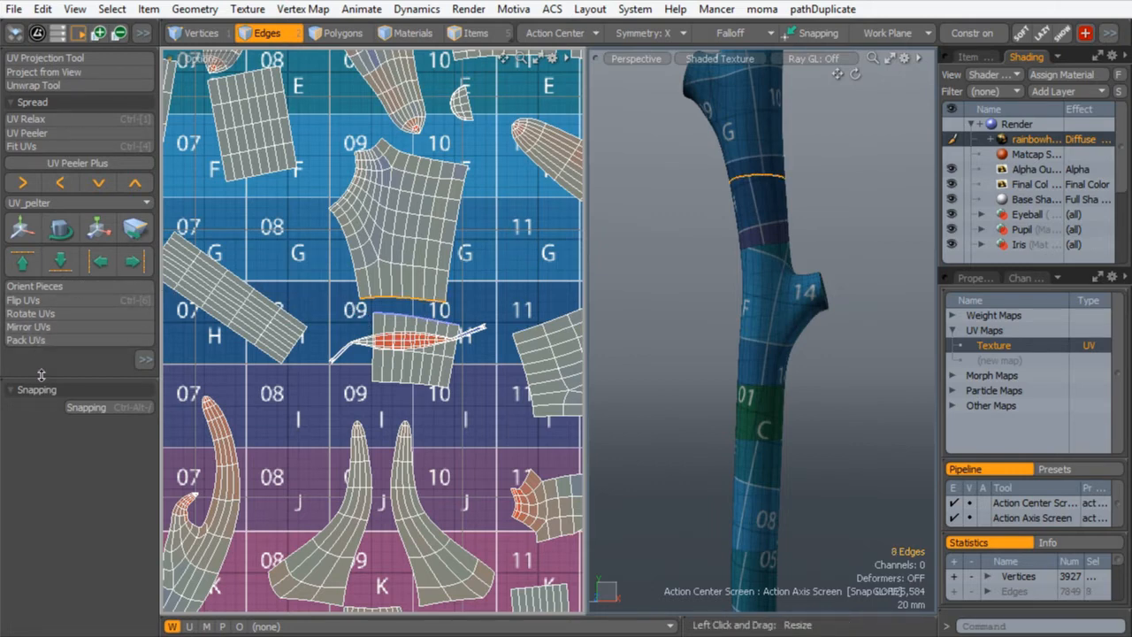
drag(50, 380, 52, 495)
click(90, 401)
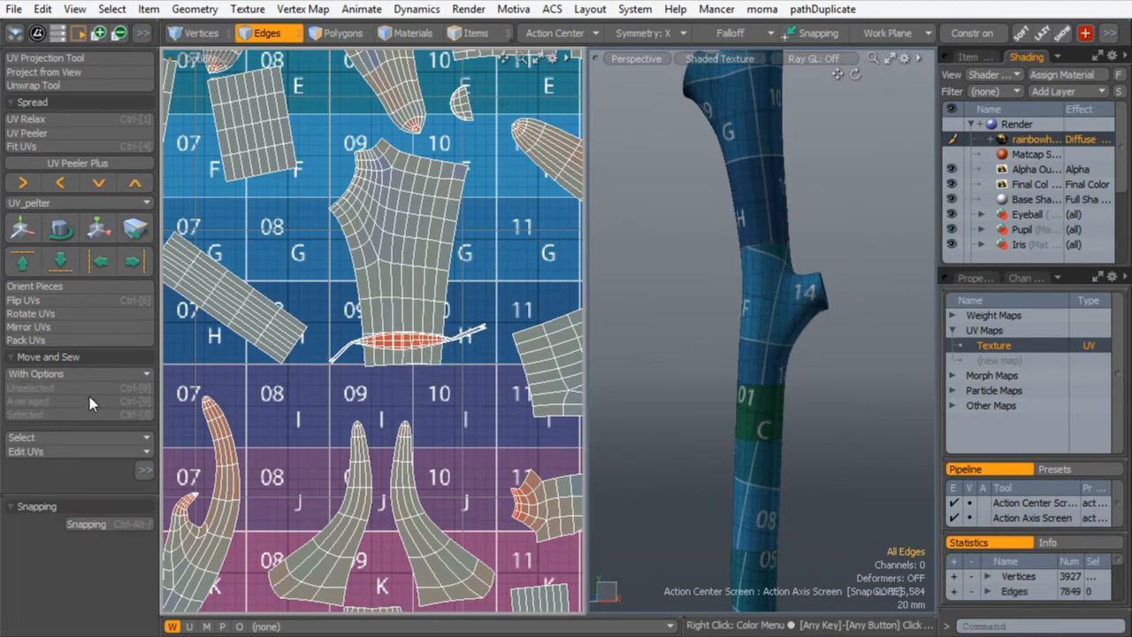
- Select the full polygon loop of the short section above the stub and move its island to 09–10 I, beside the 11–12 H island
alt+drag(754, 265, 715, 320)
alt+shift+drag(478, 309, 376, 341)
alt+drag(897, 322, 759, 191)
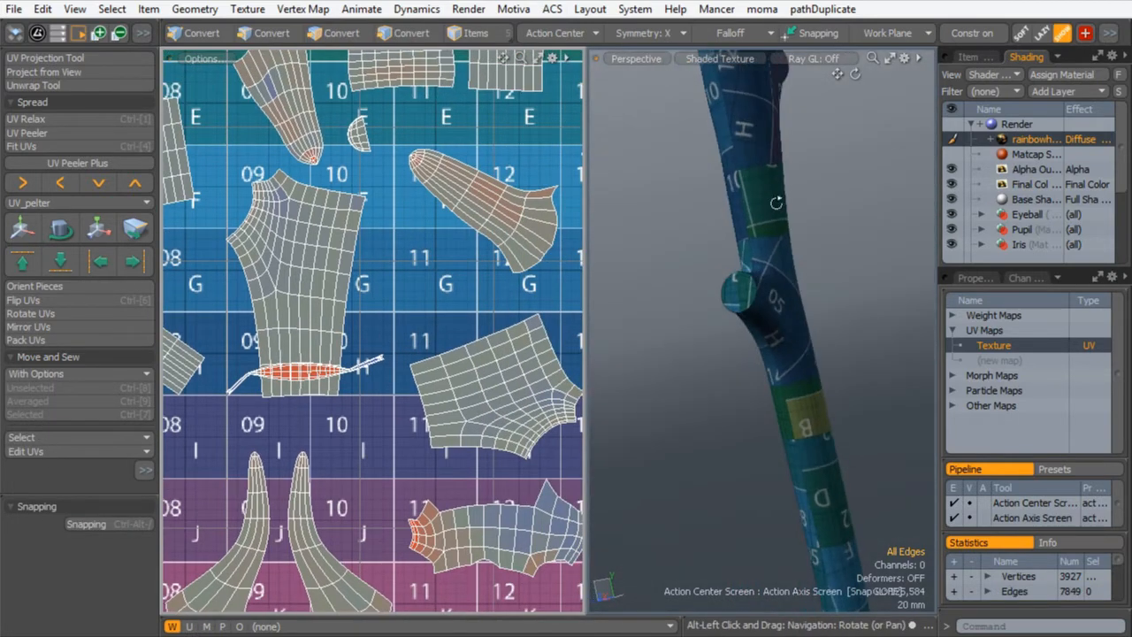
click(761, 193)
click(341, 33)
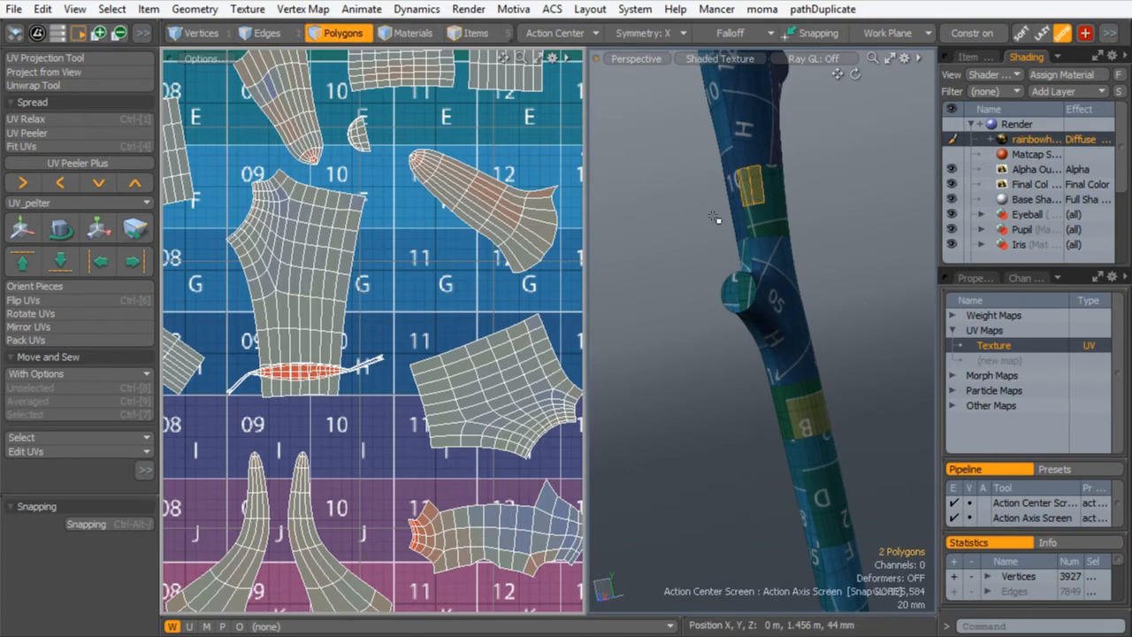
key(l)
scroll(323, 255, down, 3)
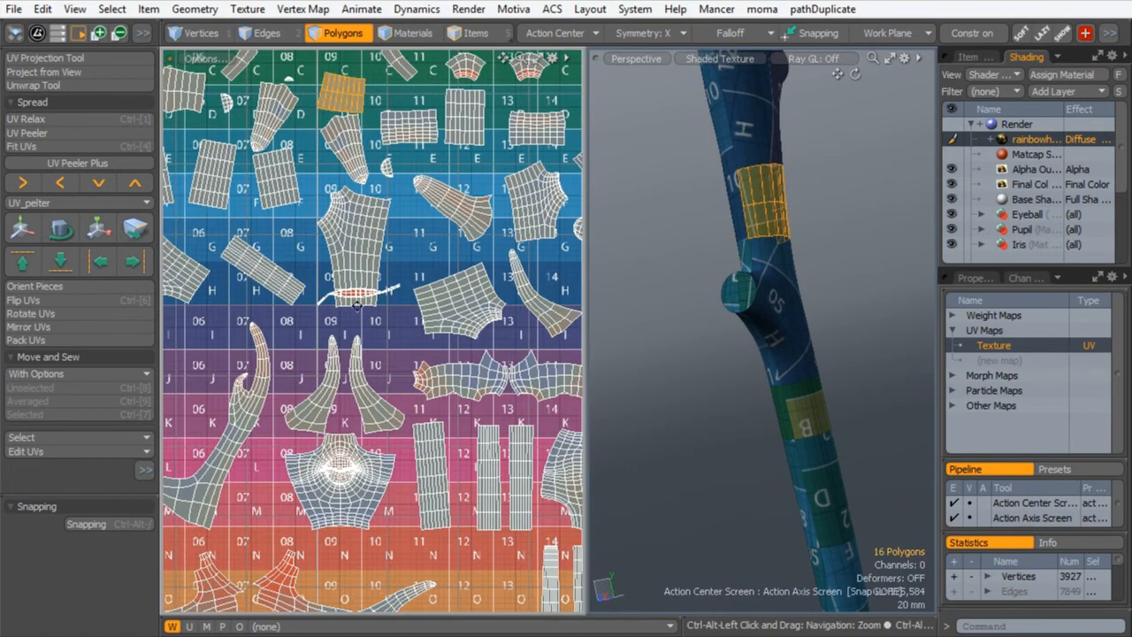
key(w)
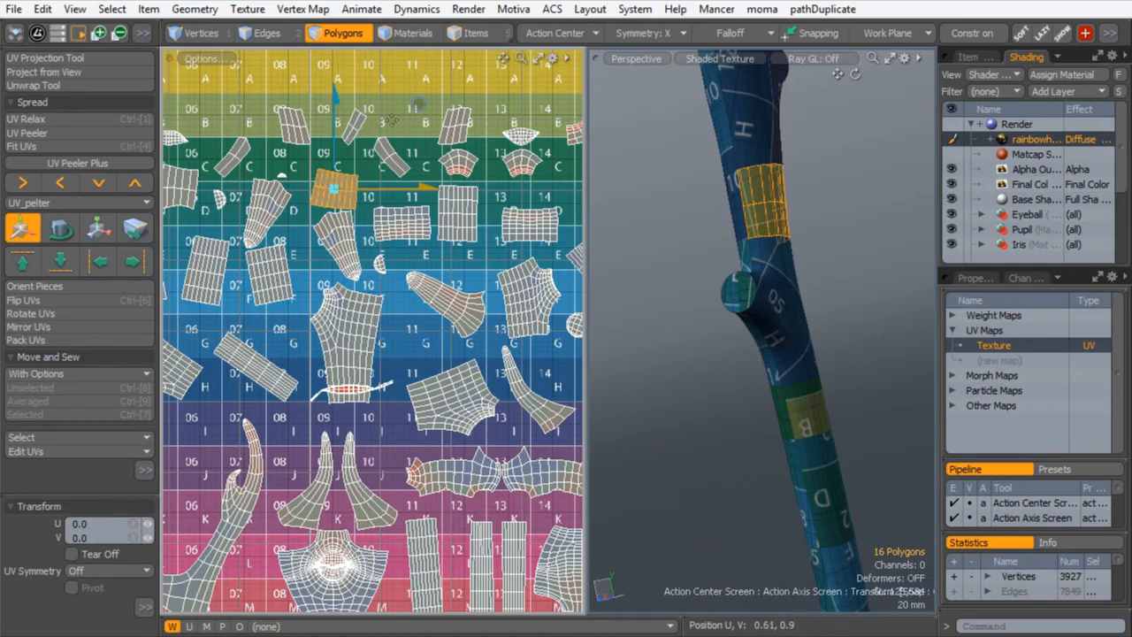
drag(419, 104, 455, 338)
alt+shift+drag(455, 338, 457, 245)
ctrl+alt+drag(458, 245, 523, 219)
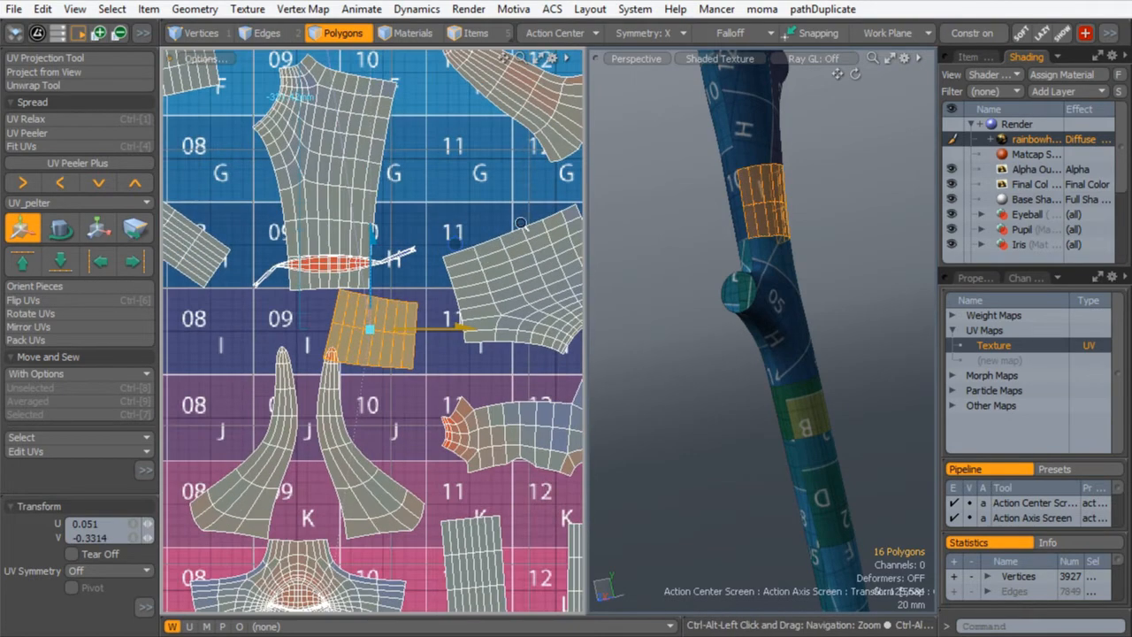
- Select the eight edges along the left border of the 11–12 H island and join the short section with Move and Sew Selected
key(2)
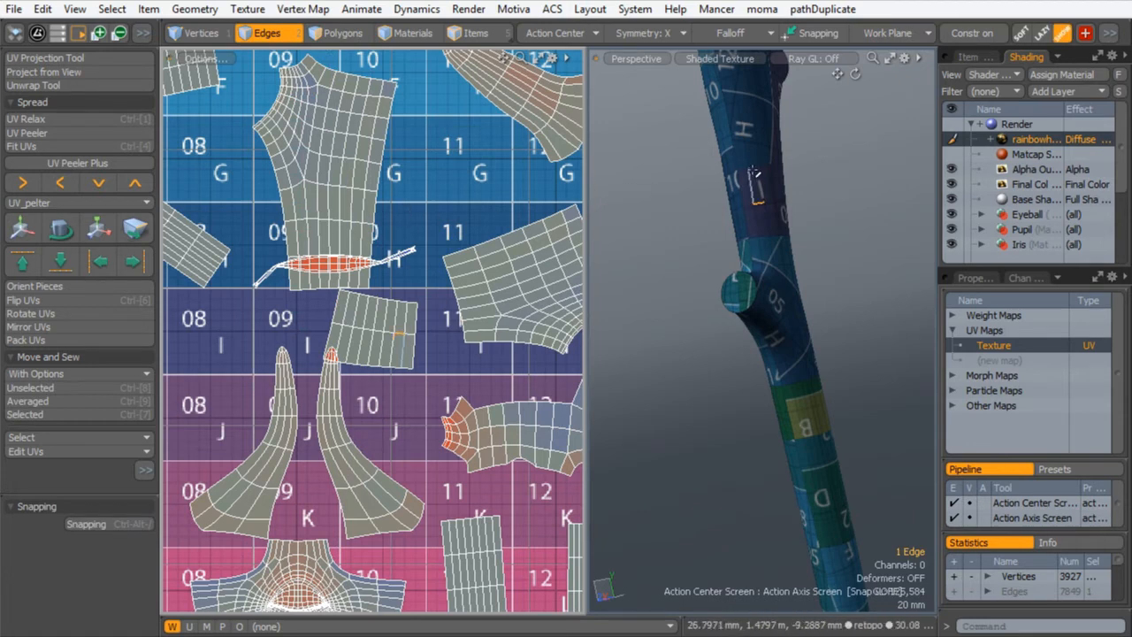
key(alt)
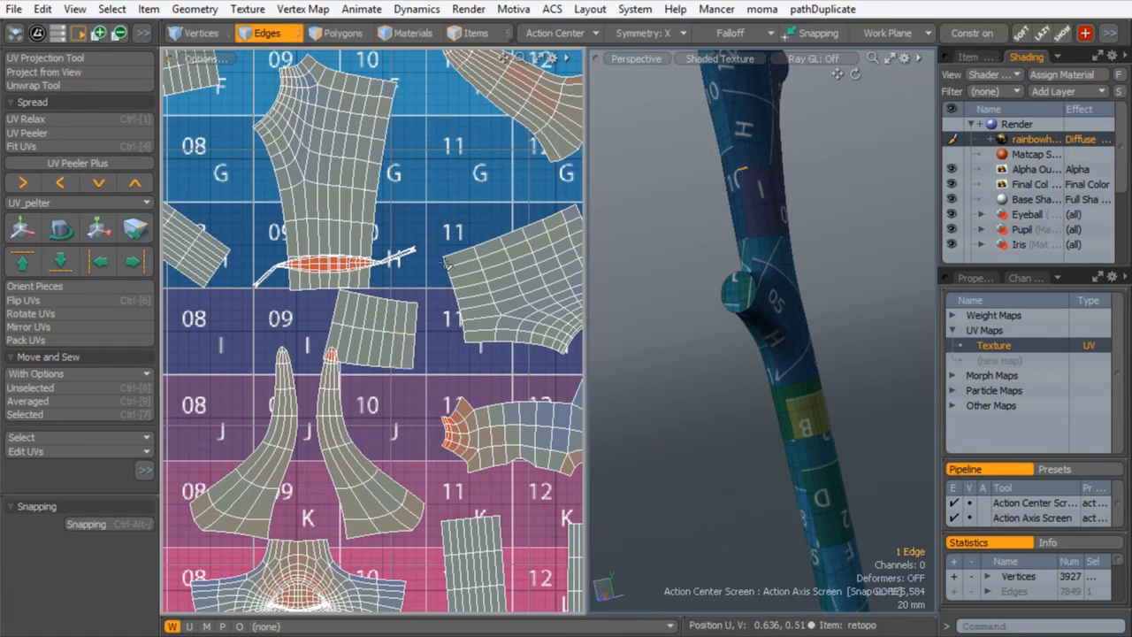
shift+click(428, 281)
key(Up)
key(Up)
key(Up)
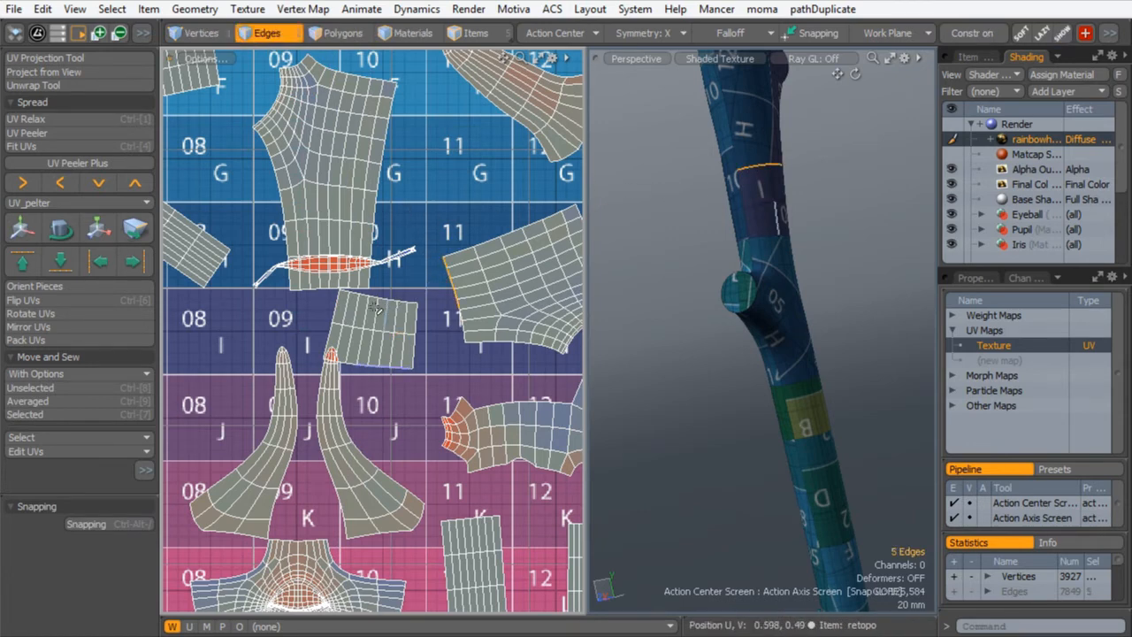
key(Up)
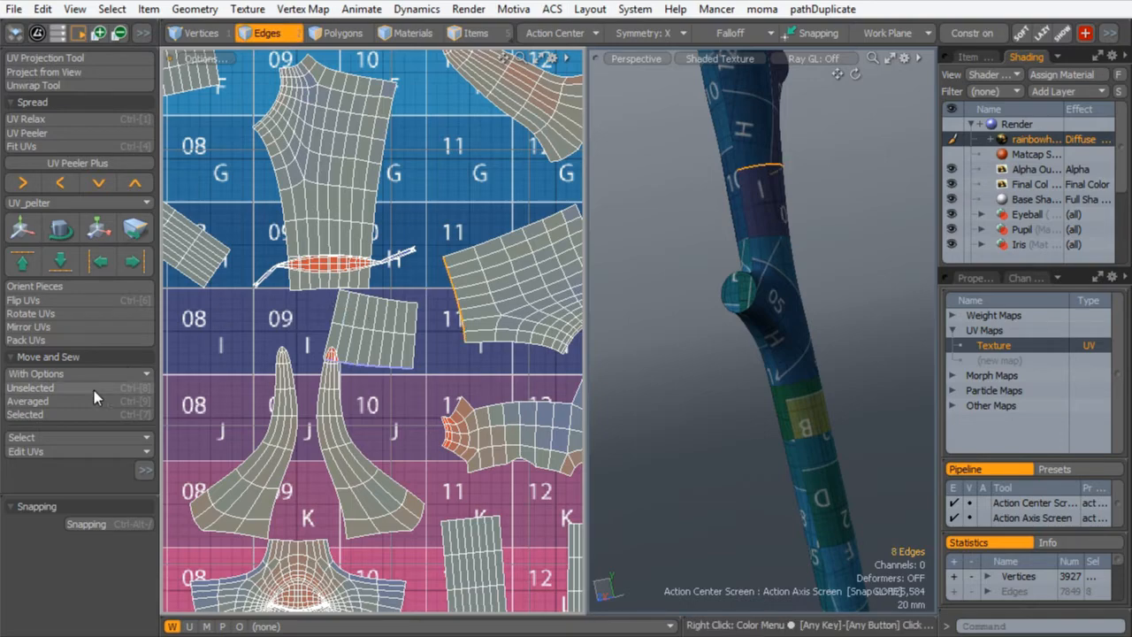
click(47, 416)
- Select all polygons of the flared collar section above the top stub and move its island to 04–05 J, below the 04–05 G–H island
ctrl+alt+drag(466, 232, 309, 279)
alt+drag(639, 278, 727, 346)
ctrl+alt+drag(786, 310, 863, 306)
alt+drag(863, 306, 690, 297)
ctrl+alt+drag(690, 297, 559, 294)
mouse_move(414, 276)
ctrl+alt+mouse_down()
mouse_move(306, 273)
mouse_move(394, 273)
ctrl+alt+mouse_up()
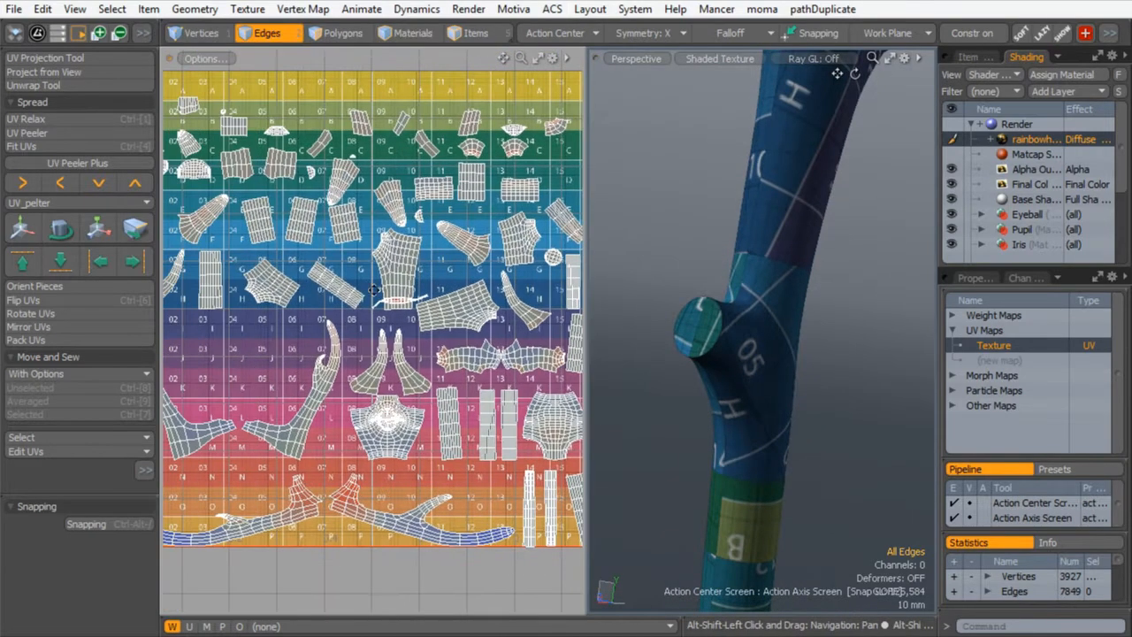
click(343, 41)
alt+shift+drag(721, 177, 639, 469)
alt+drag(676, 376, 588, 356)
mouse_move(743, 257)
ctrl+alt+mouse_down()
mouse_move(849, 270)
mouse_move(817, 283)
mouse_move(772, 276)
ctrl+alt+mouse_up()
drag(699, 195, 736, 206)
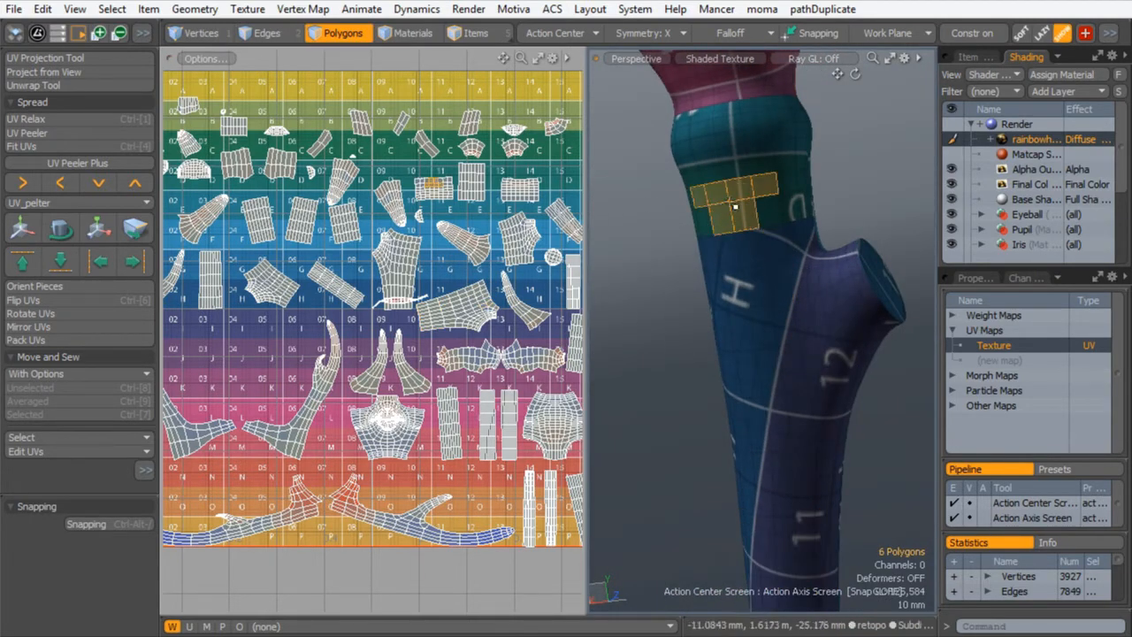
key(bracketright)
alt+shift+drag(409, 234, 484, 191)
alt+shift+drag(484, 190, 480, 245)
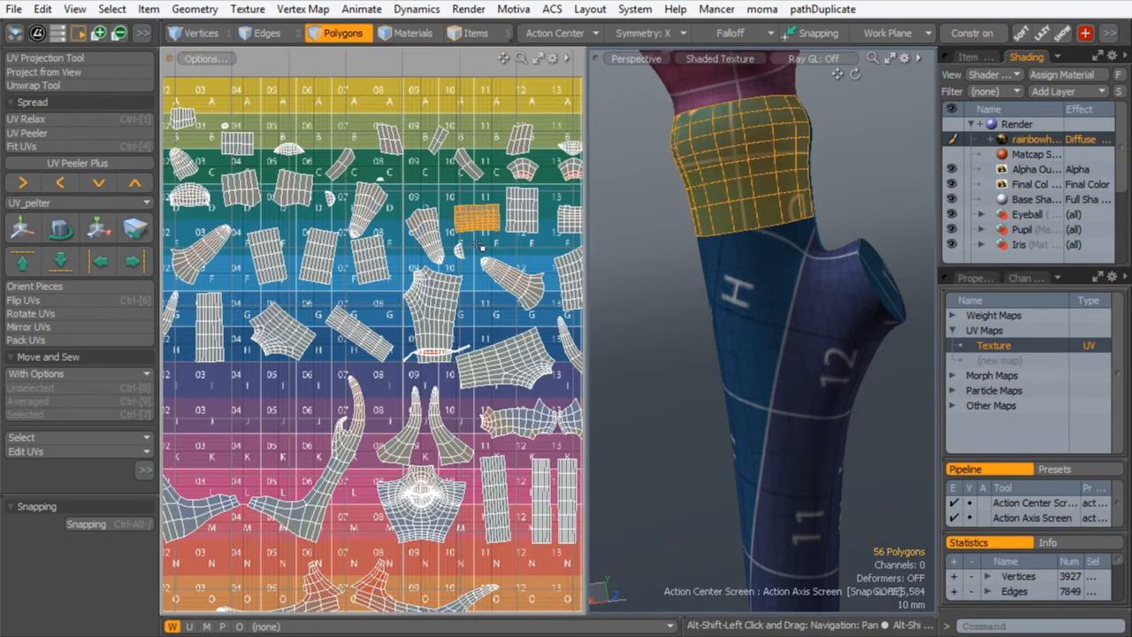
key(w)
drag(535, 157, 358, 318)
alt+shift+drag(299, 294, 393, 239)
- Select the eight edges along the upper-left border of the 04–05 G–H island to check which trunk section adjoins it
click(337, 34)
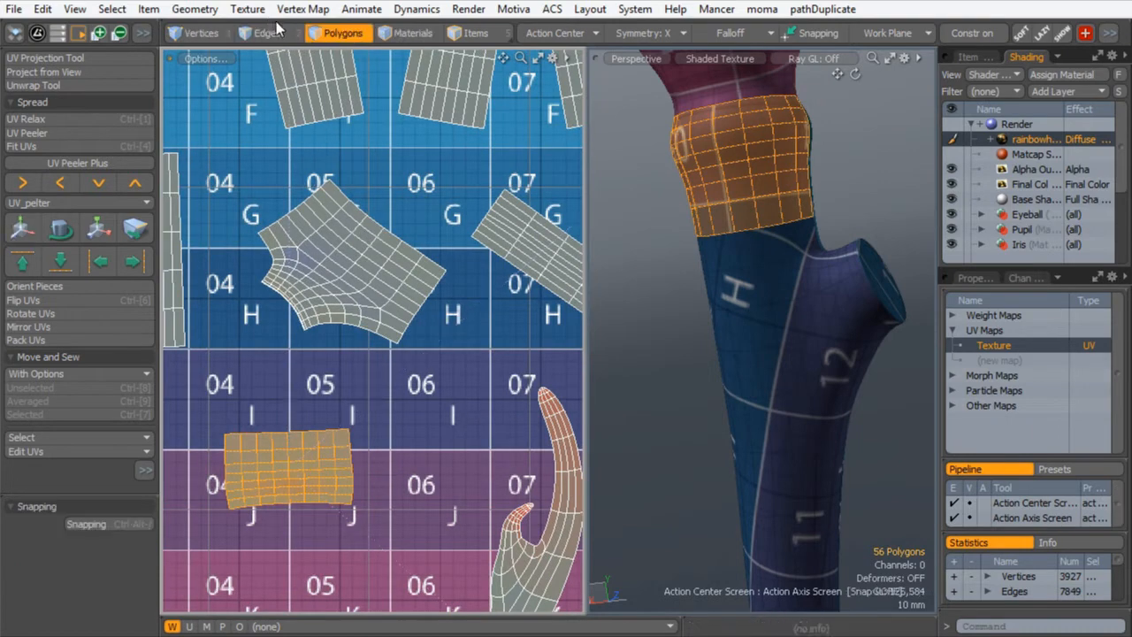
click(270, 31)
click(395, 283)
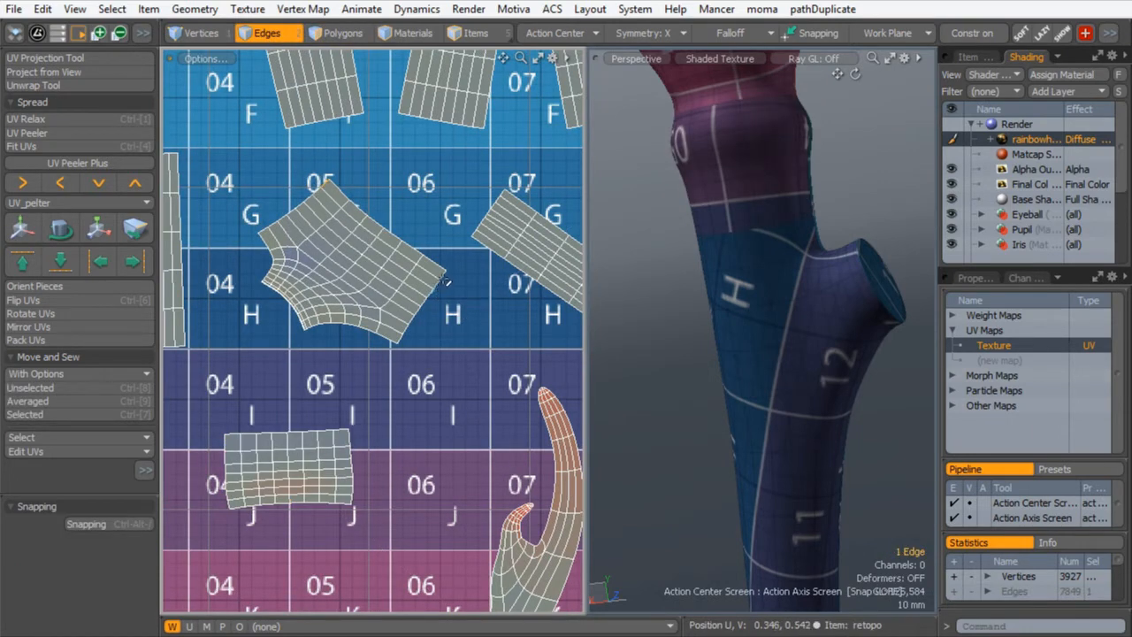
click(316, 194)
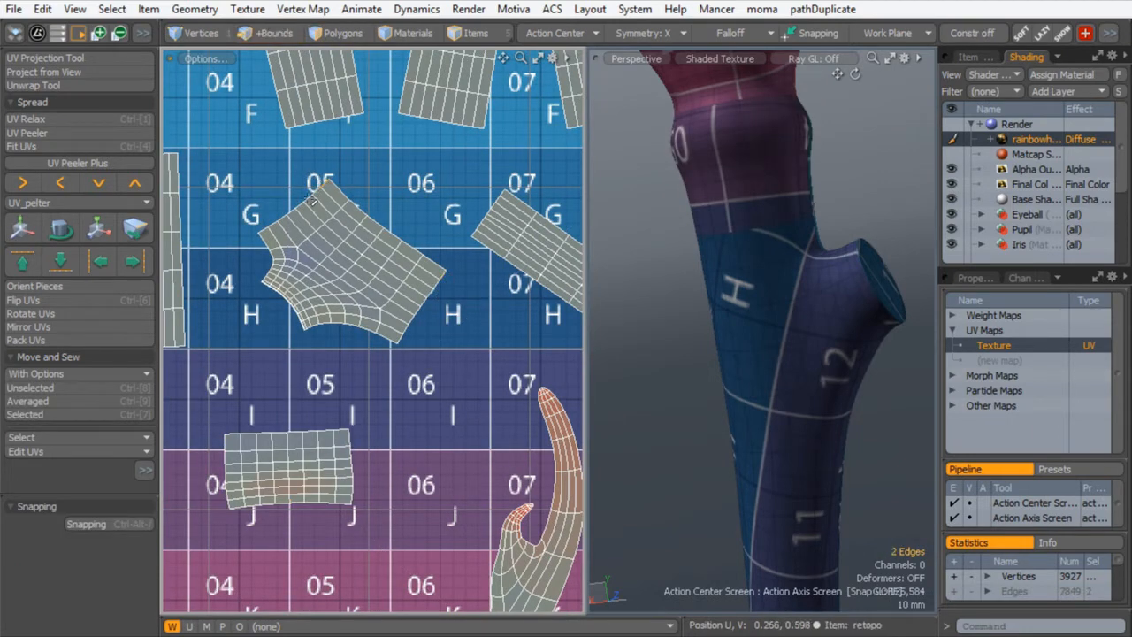
shift+click(265, 228)
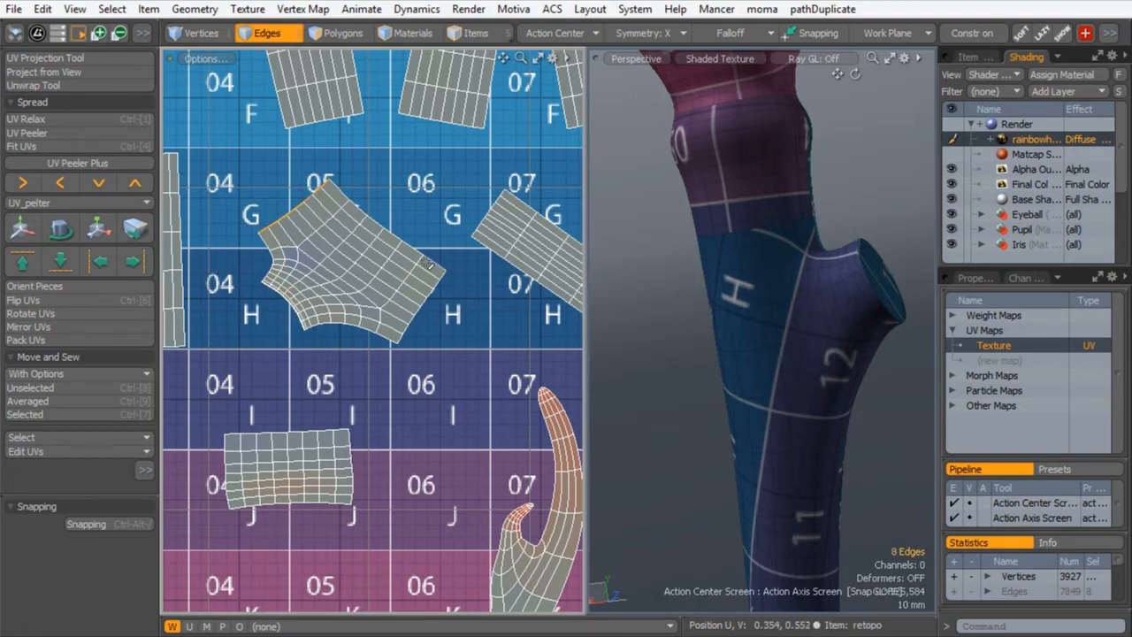
scroll(401, 281, down, 3)
alt+shift+drag(408, 324, 294, 313)
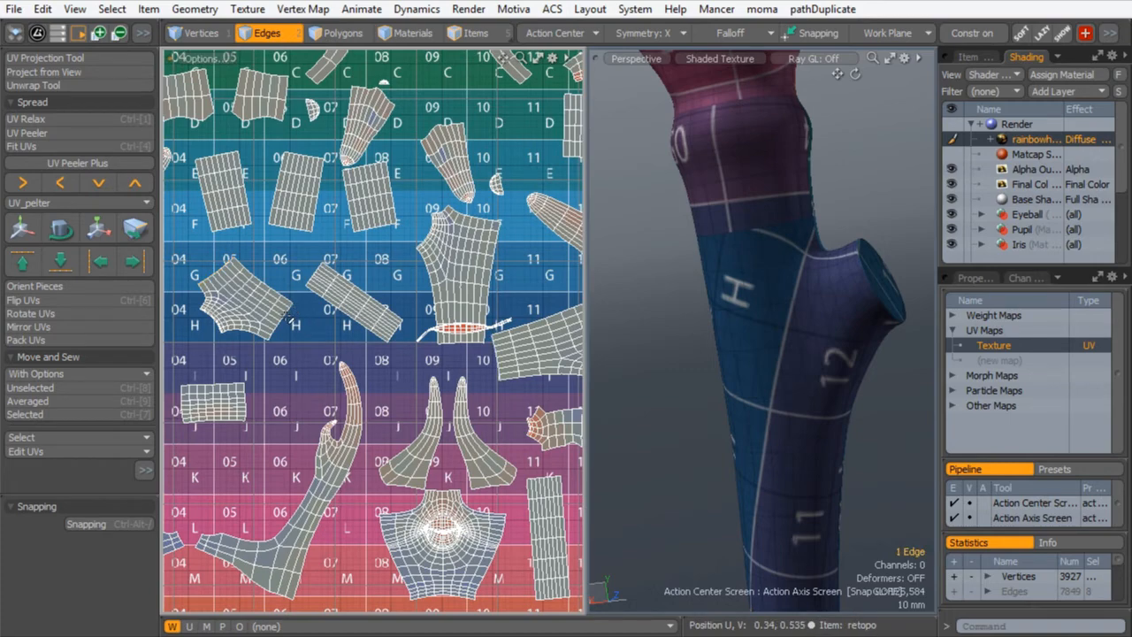
- Select edges on the seam between the flared collar and the stub section to identify the island bordering the collar
ctrl+alt+drag(724, 246, 697, 340)
alt+drag(730, 301, 713, 366)
shift+click(717, 361)
alt+drag(365, 248, 323, 276)
ctrl+alt+drag(323, 276, 413, 240)
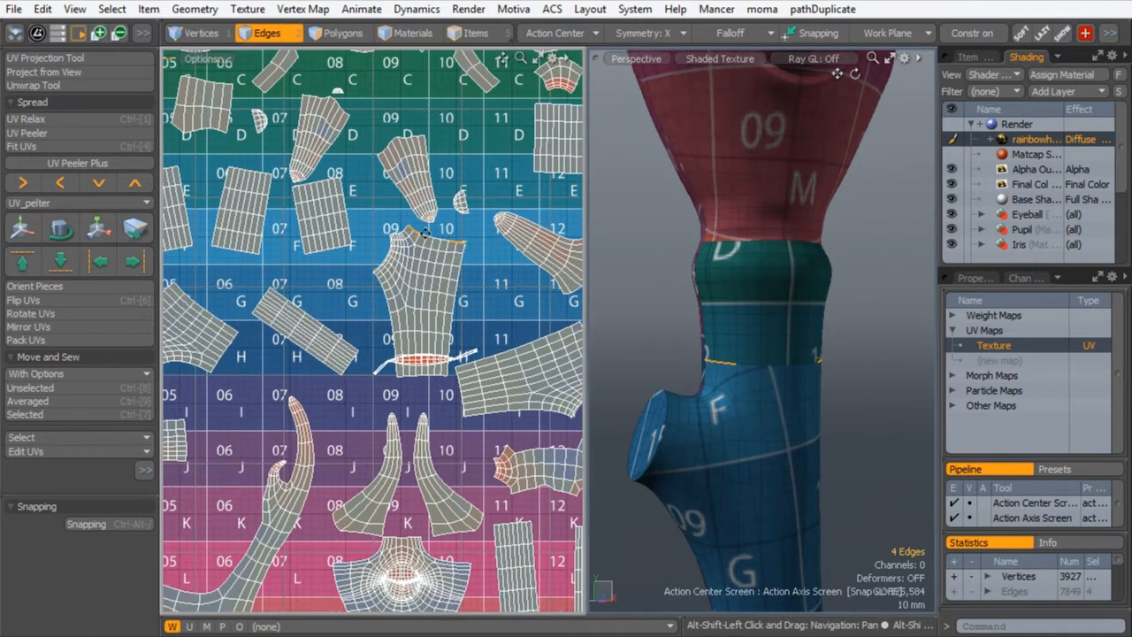
mouse_move(817, 361)
mouse_down()
mouse_move(707, 361)
mouse_move(938, 374)
mouse_move(829, 339)
mouse_move(659, 387)
mouse_move(747, 365)
mouse_up()
click(711, 361)
shift+click(717, 438)
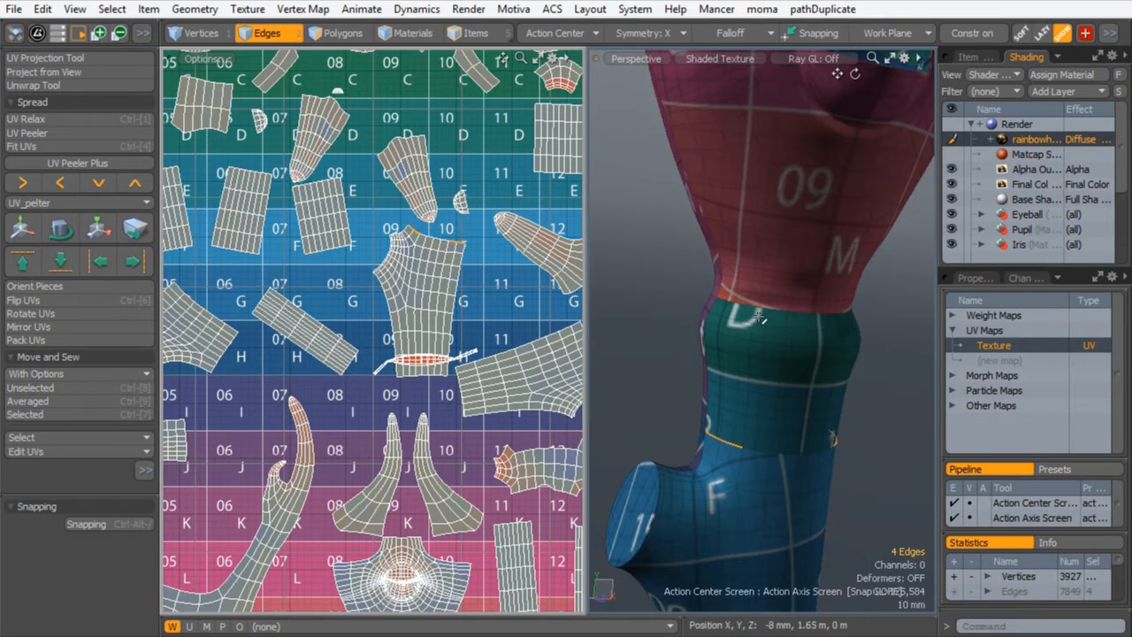
- Select the ten edges along the upper border of the 09–10 F–G island and join the collar section with Move and Sew Selected
key(3)
click(724, 314)
mouse_move(723, 314)
mouse_down()
mouse_move(718, 363)
mouse_move(738, 425)
mouse_move(779, 354)
mouse_move(775, 408)
mouse_up()
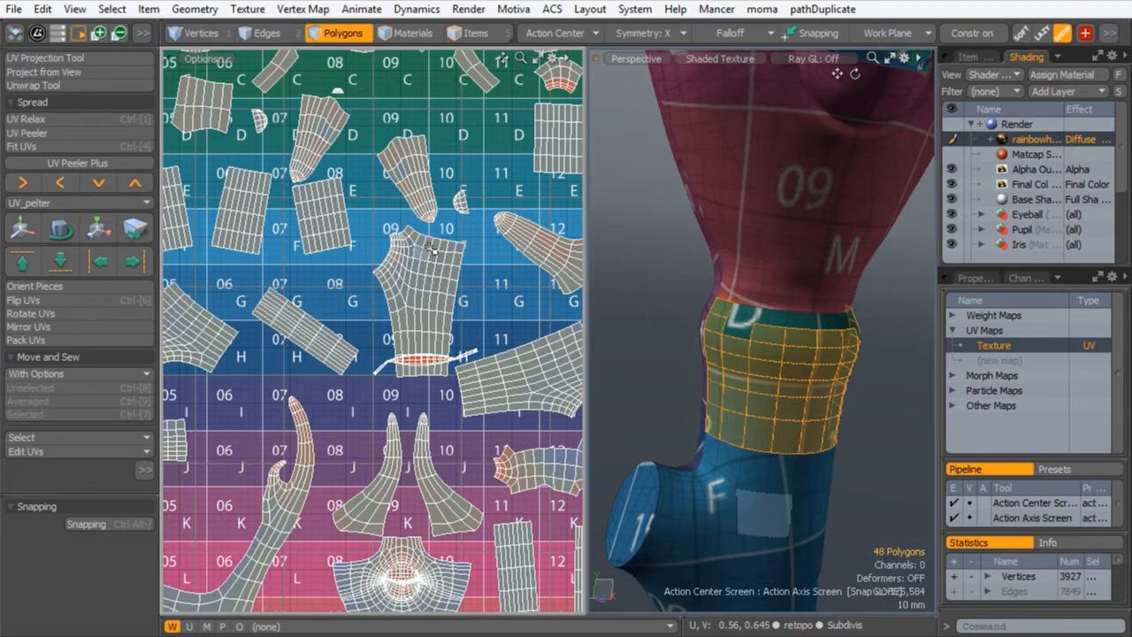
alt+shift+drag(428, 250, 397, 287)
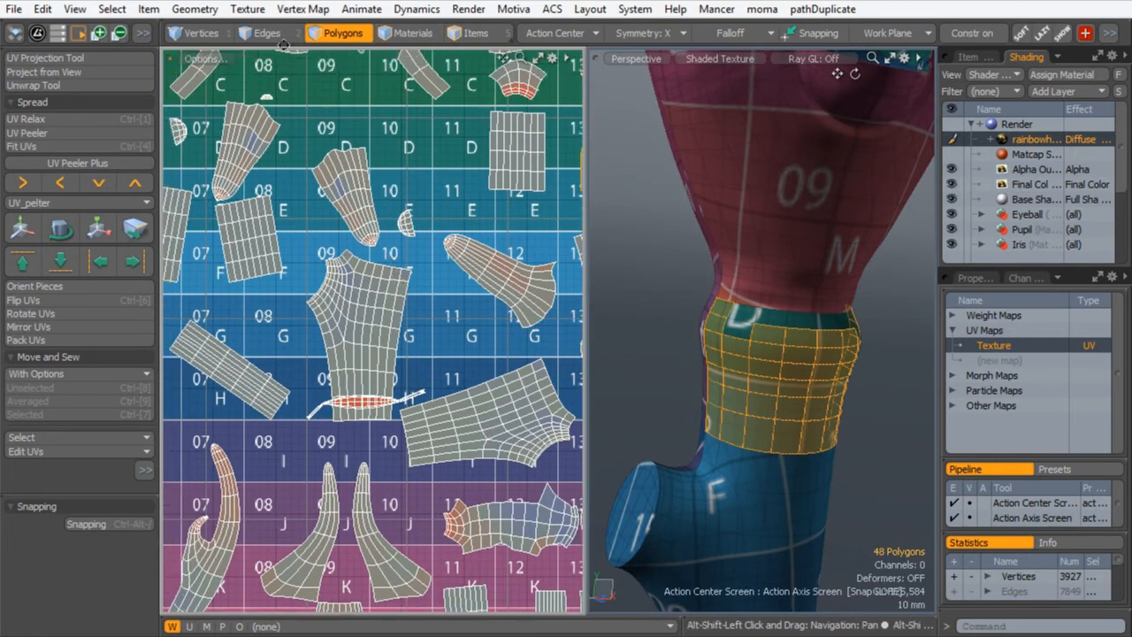
click(280, 37)
click(352, 262)
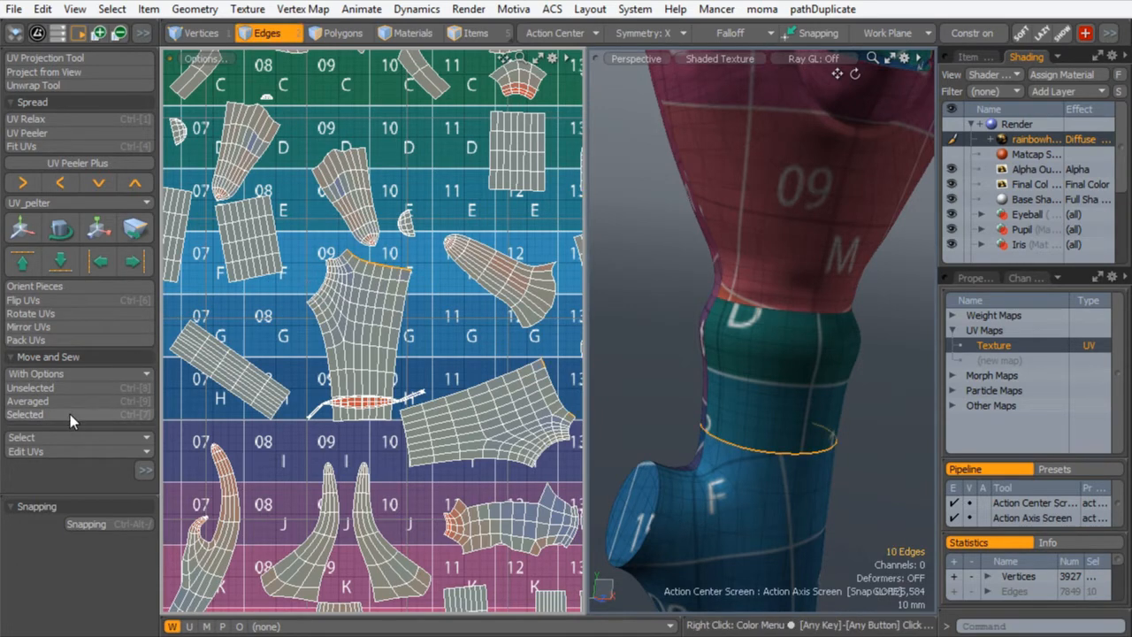
click(35, 415)
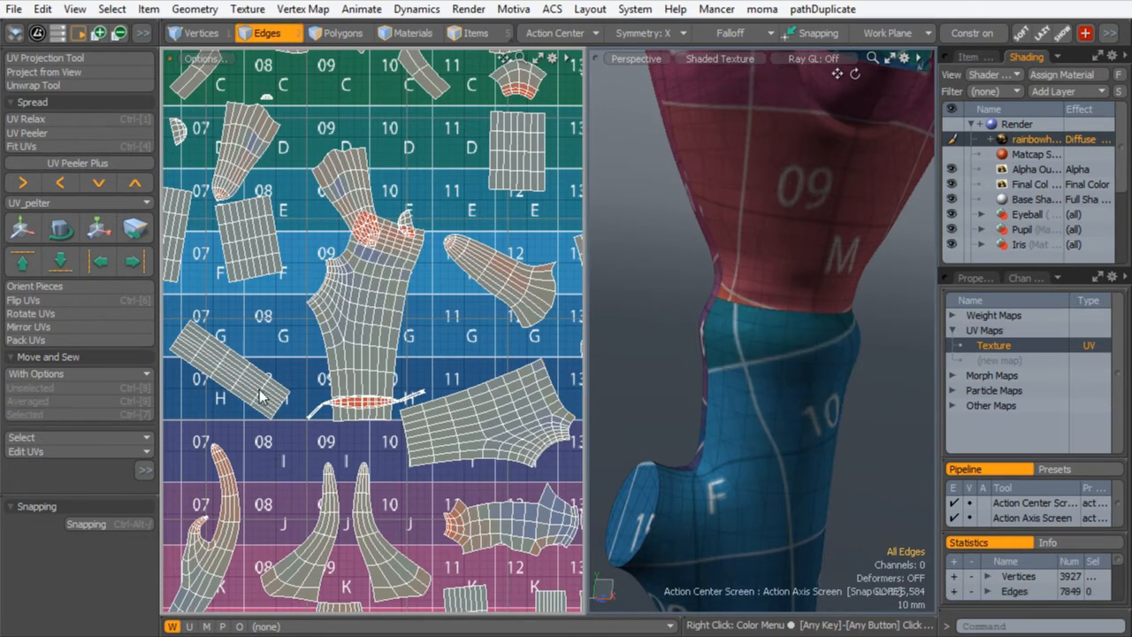
- Select the six edges along the upper-right border of the 11–12 H island and join its neighbouring section with Move and Sew Selected
click(543, 366)
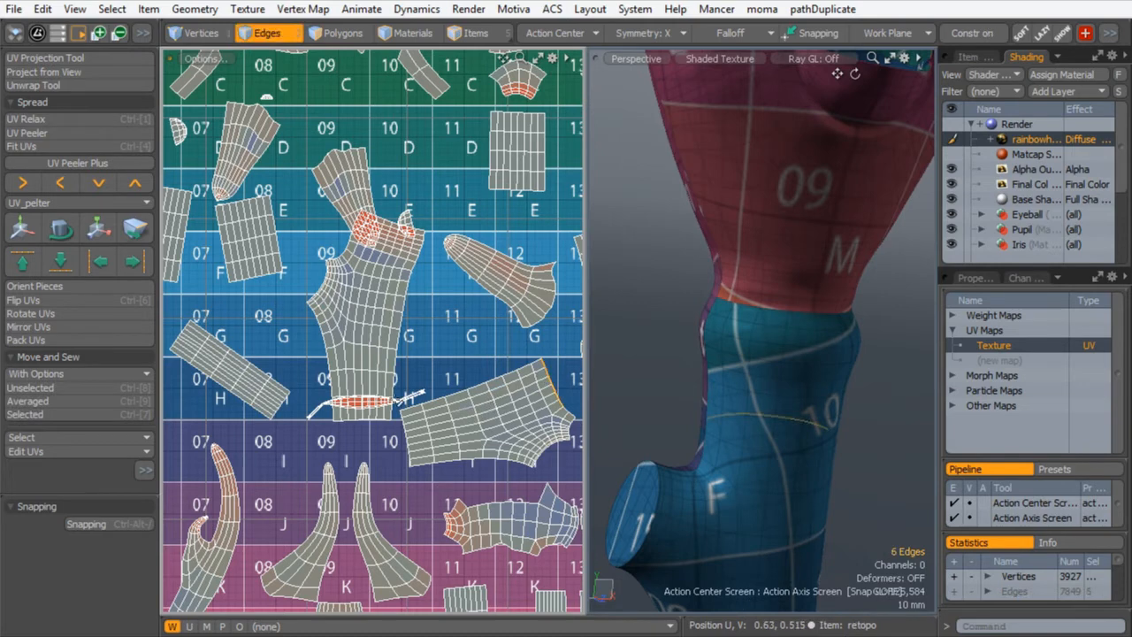
key(Up)
alt+shift+drag(442, 399, 333, 376)
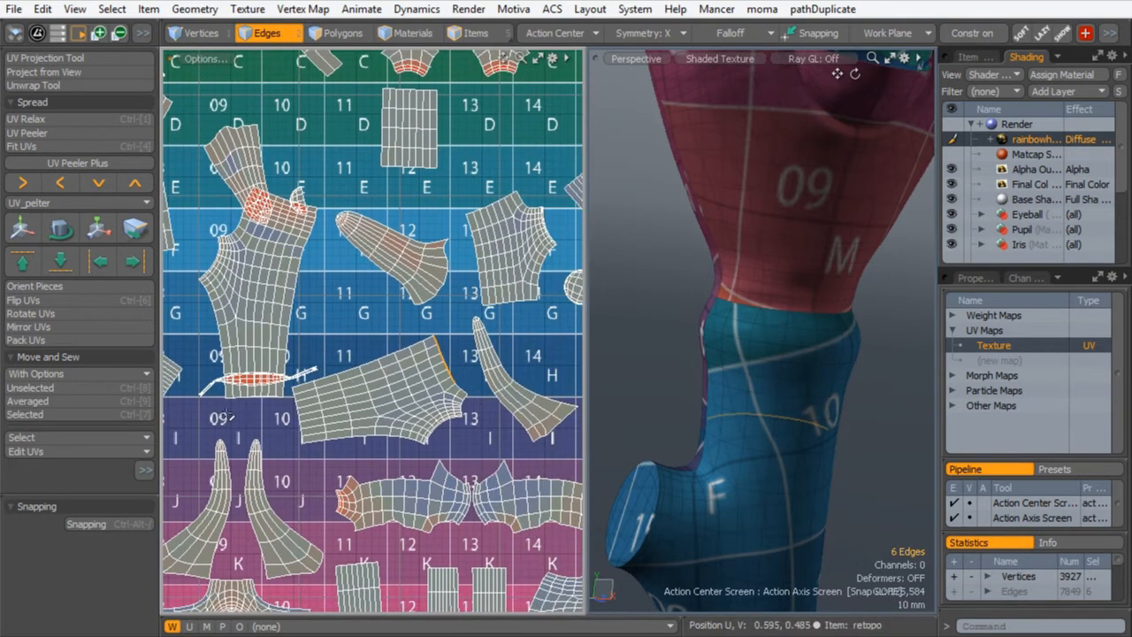
click(34, 415)
ctrl+alt+drag(387, 322, 318, 330)
alt+shift+drag(317, 376, 412, 221)
ctrl+alt+drag(397, 339, 487, 279)
alt+shift+drag(398, 298, 361, 290)
mouse_move(363, 306)
ctrl+alt+mouse_down()
mouse_move(372, 310)
mouse_move(341, 305)
ctrl+alt+mouse_up()
alt+shift+drag(394, 231, 351, 316)
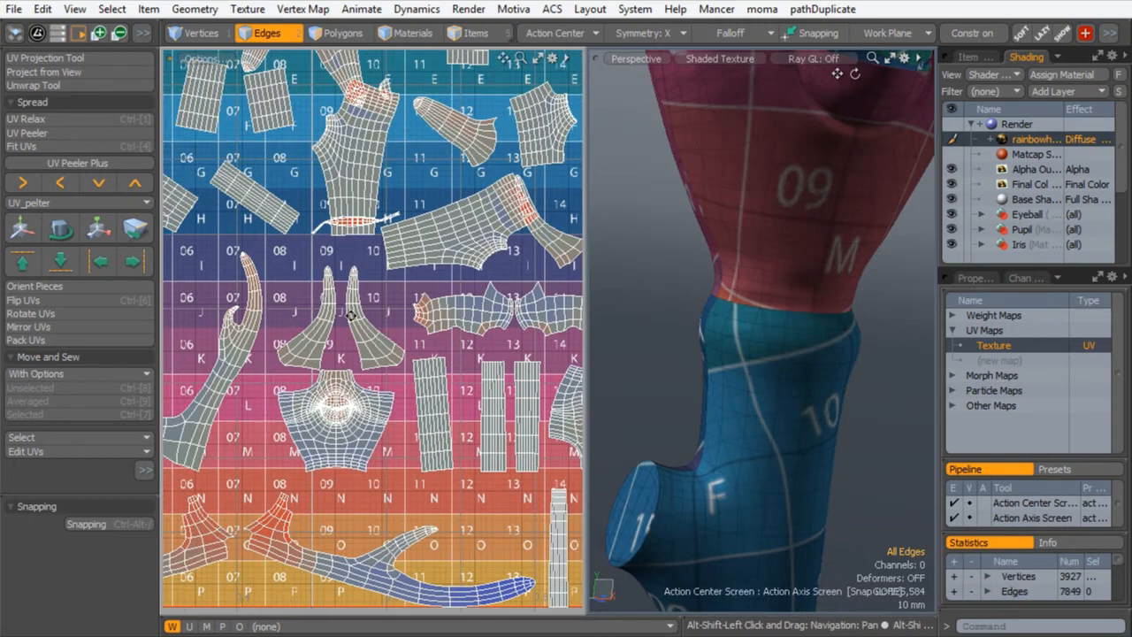
- Select the 09–10 F–G, 11–12 H and 13 F–G trunk islands together to examine their remaining open borders
alt+shift+drag(322, 239, 351, 164)
click(319, 38)
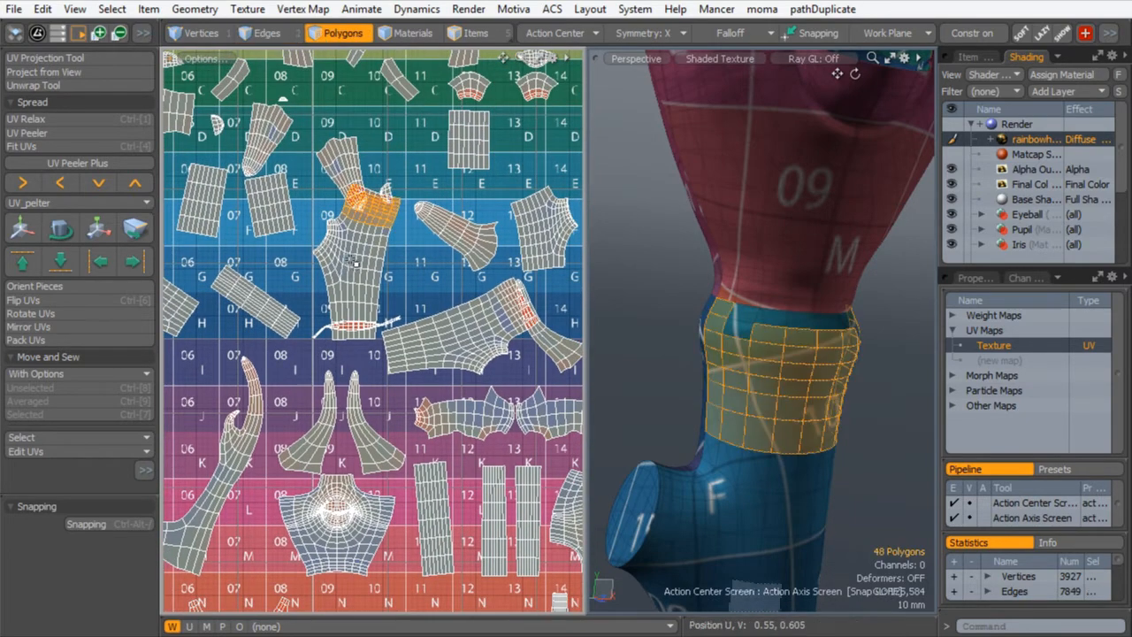
double_click(348, 259)
shift+double_click(456, 352)
shift+double_click(544, 255)
ctrl+alt+drag(427, 243, 376, 272)
ctrl+alt+drag(363, 272, 398, 275)
- Select the eight edges along the lower border of the 13 F–G island and join the adjoining section with Move and Sew Selected
click(268, 37)
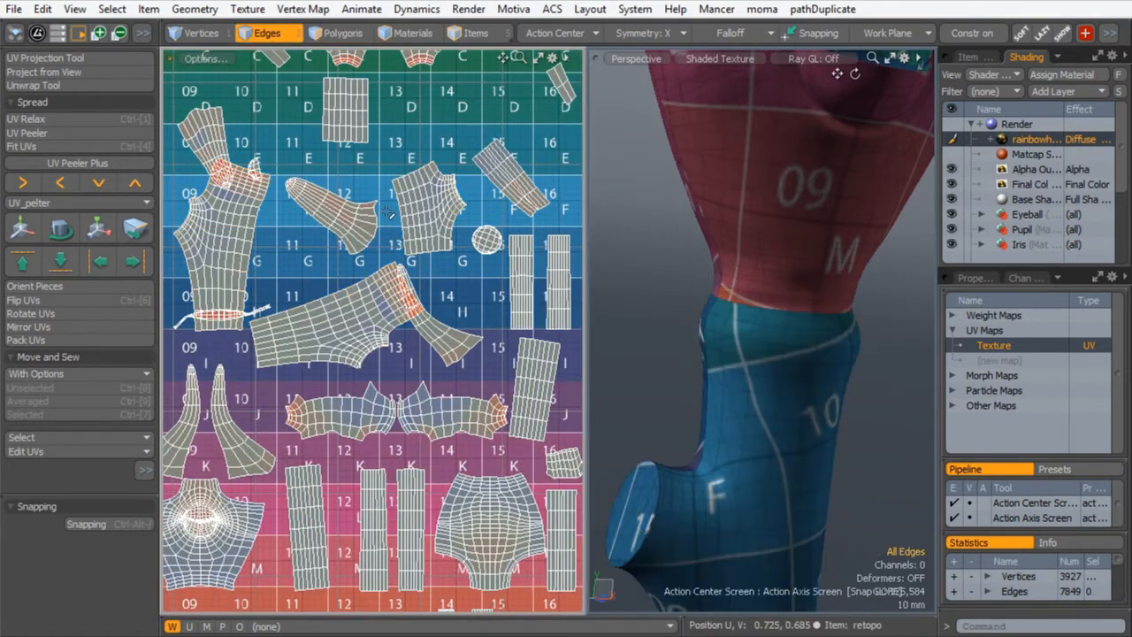
click(413, 262)
shift+click(413, 299)
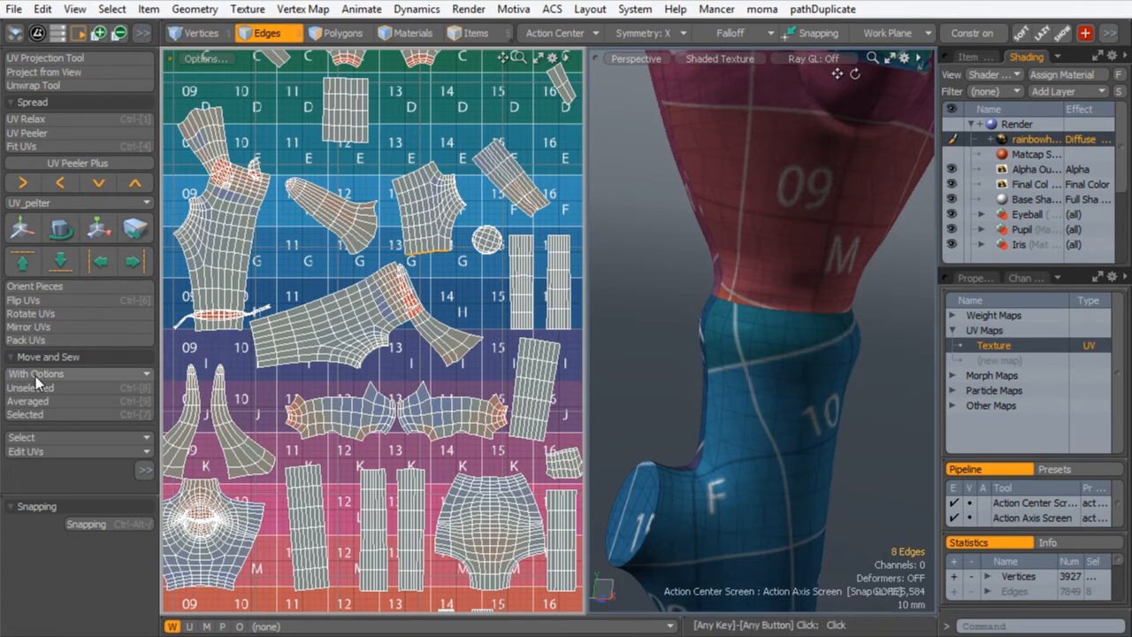
click(30, 414)
mouse_move(423, 283)
alt+shift+mouse_down()
mouse_move(378, 282)
mouse_move(426, 284)
alt+shift+mouse_up()
scroll(378, 282, up, 2)
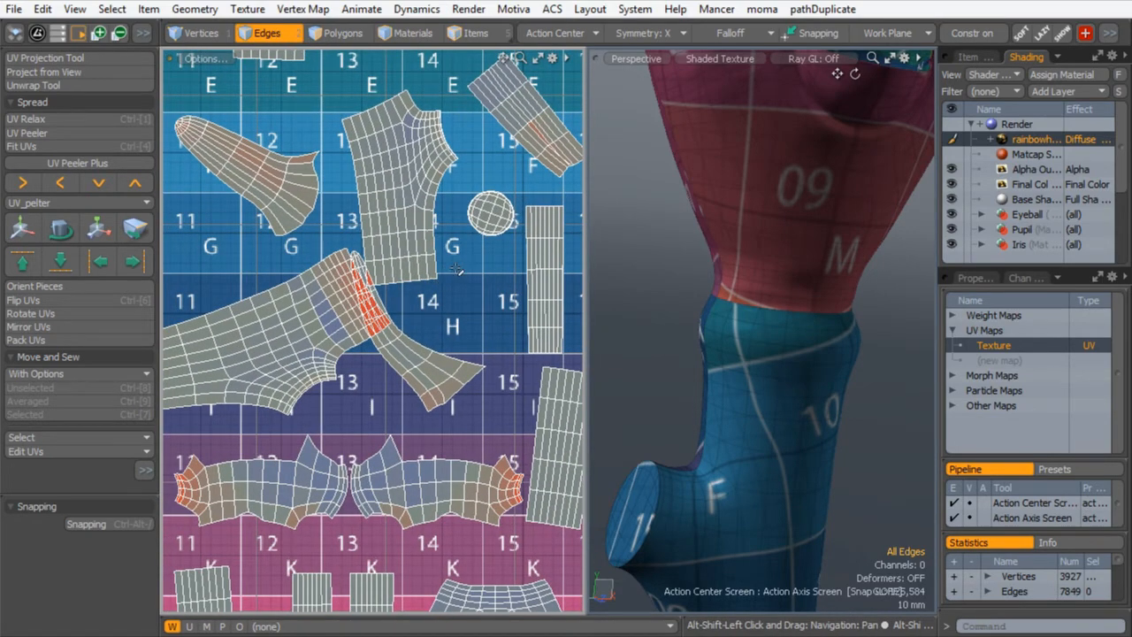
scroll(303, 237, down, 3)
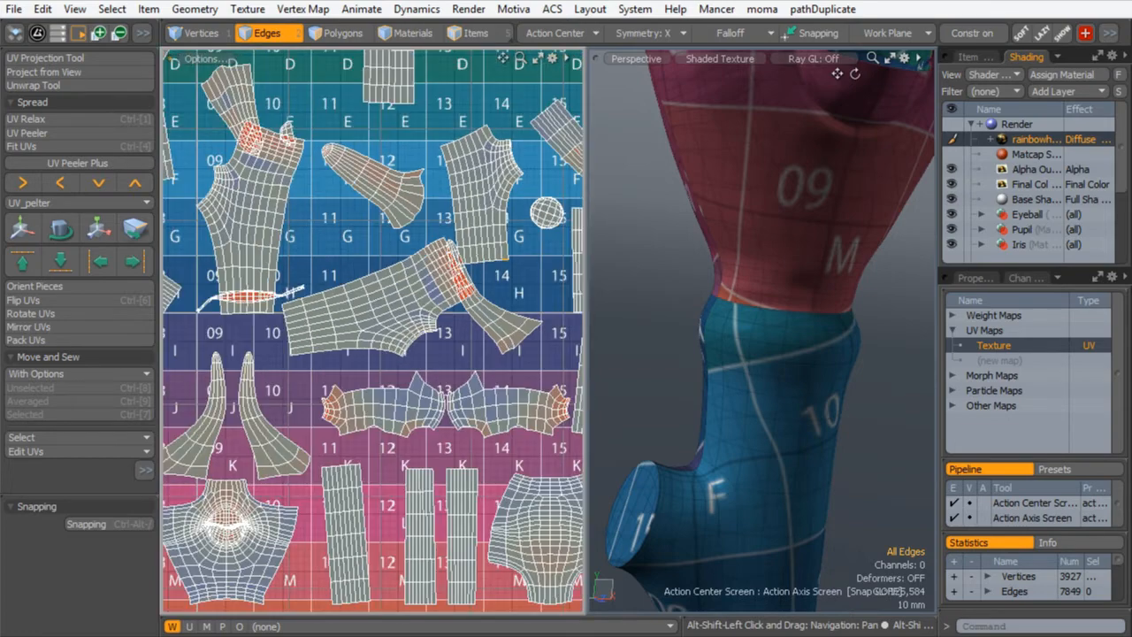
- Widen the UV and 3D viewports by narrowing the neighbouring shading and properties area
drag(158, 234, 162, 245)
alt+drag(517, 276, 542, 274)
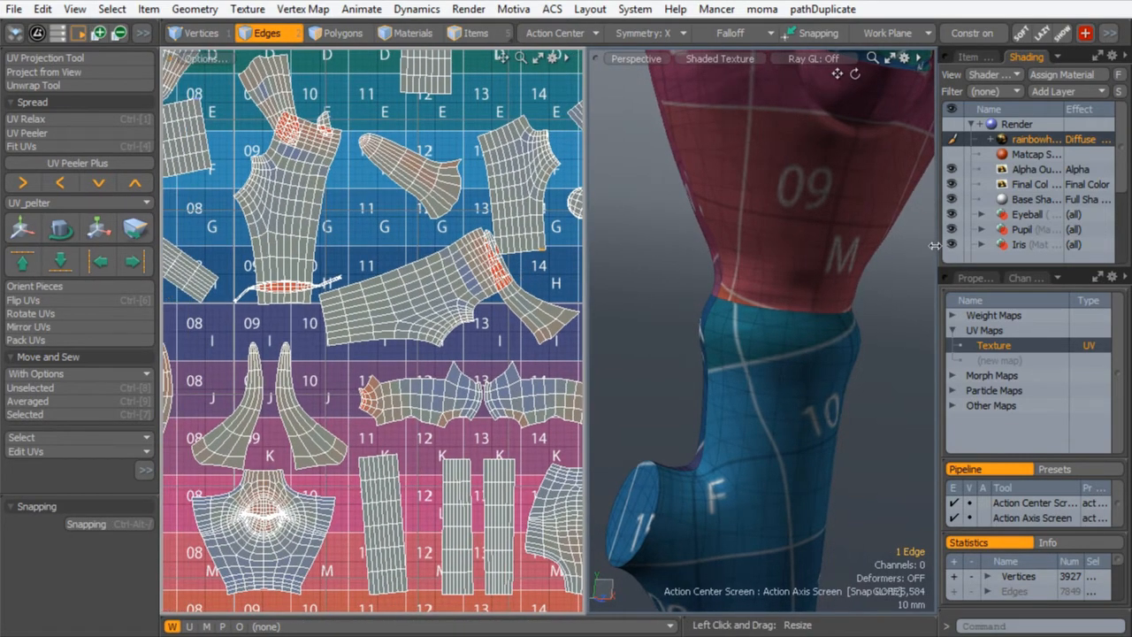
drag(935, 246, 970, 246)
- Select the eight edges along the lower-right border of the 05 G–H island and join the adjoining section with Move and Sew Selected
alt+shift+drag(823, 318, 881, 177)
ctrl+alt+drag(858, 310, 766, 324)
alt+shift+drag(791, 398, 865, 372)
alt+shift+drag(429, 297, 311, 290)
alt+shift+drag(312, 290, 411, 248)
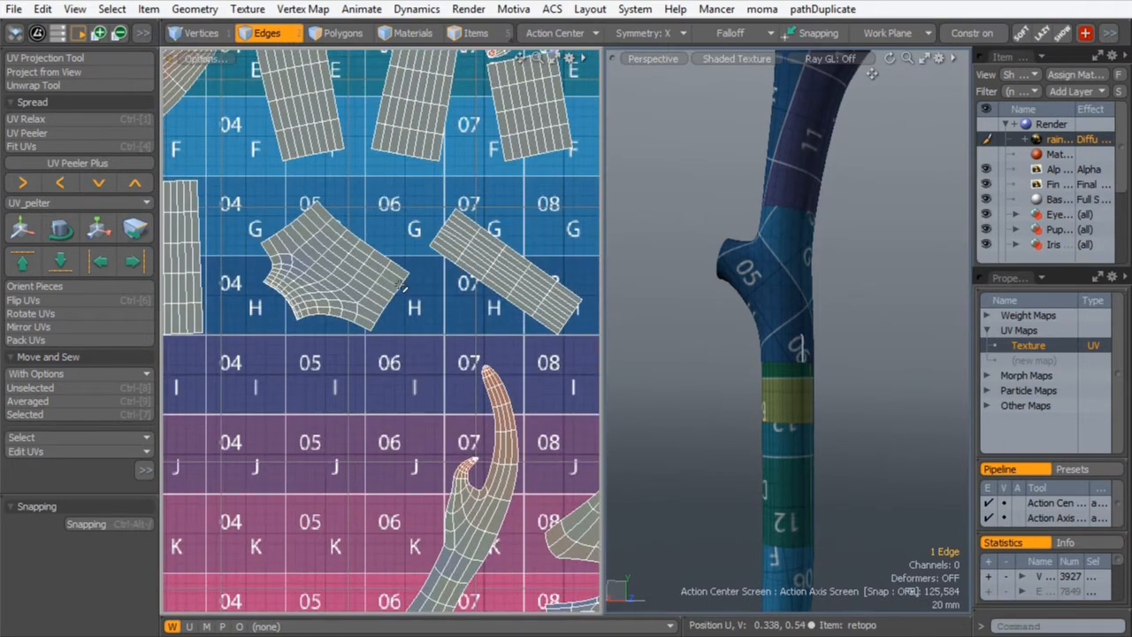
click(407, 278)
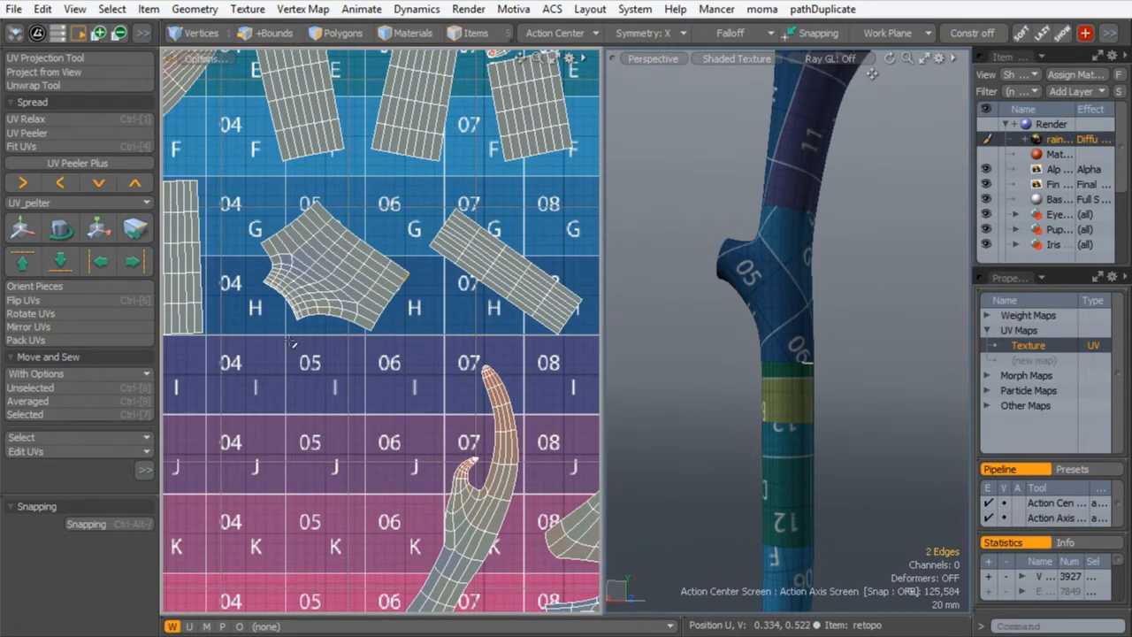
shift+click(375, 317)
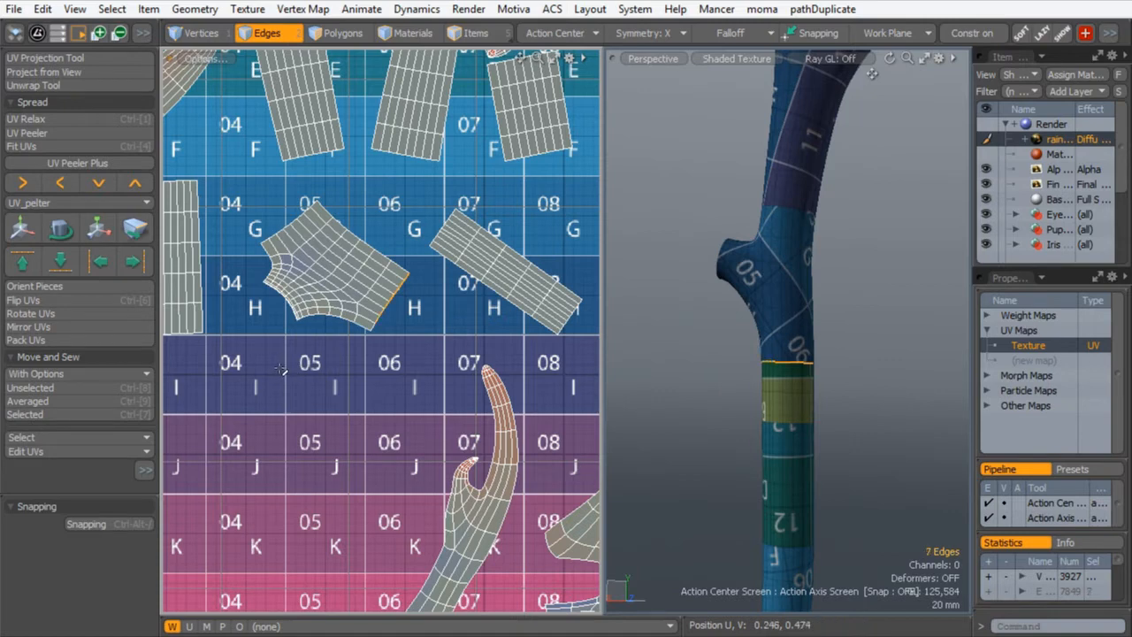
click(44, 342)
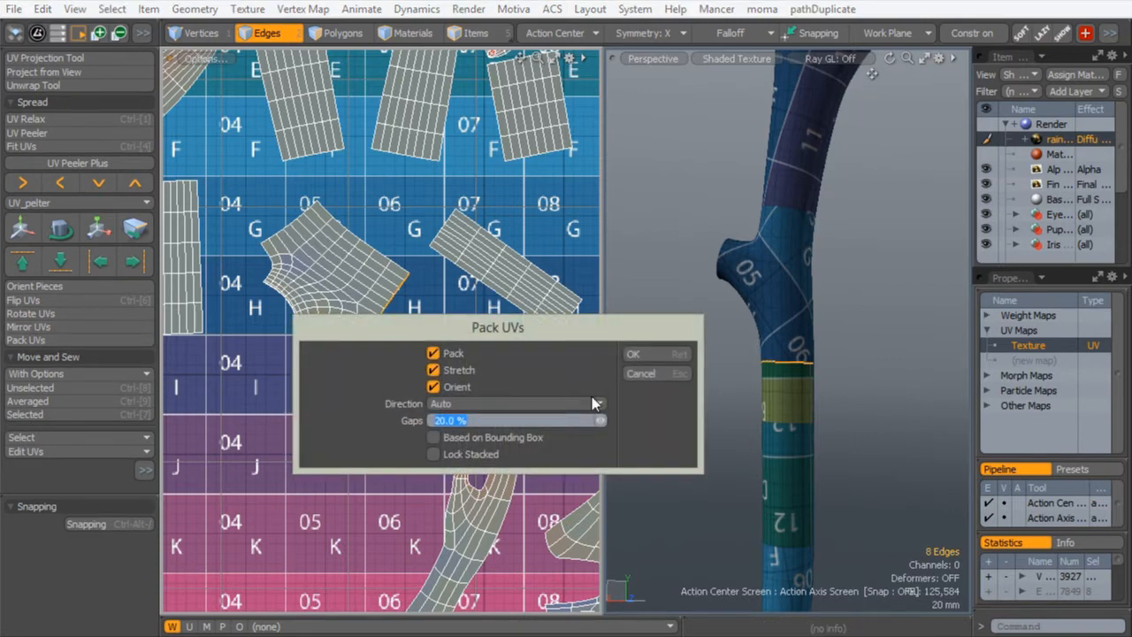
click(631, 354)
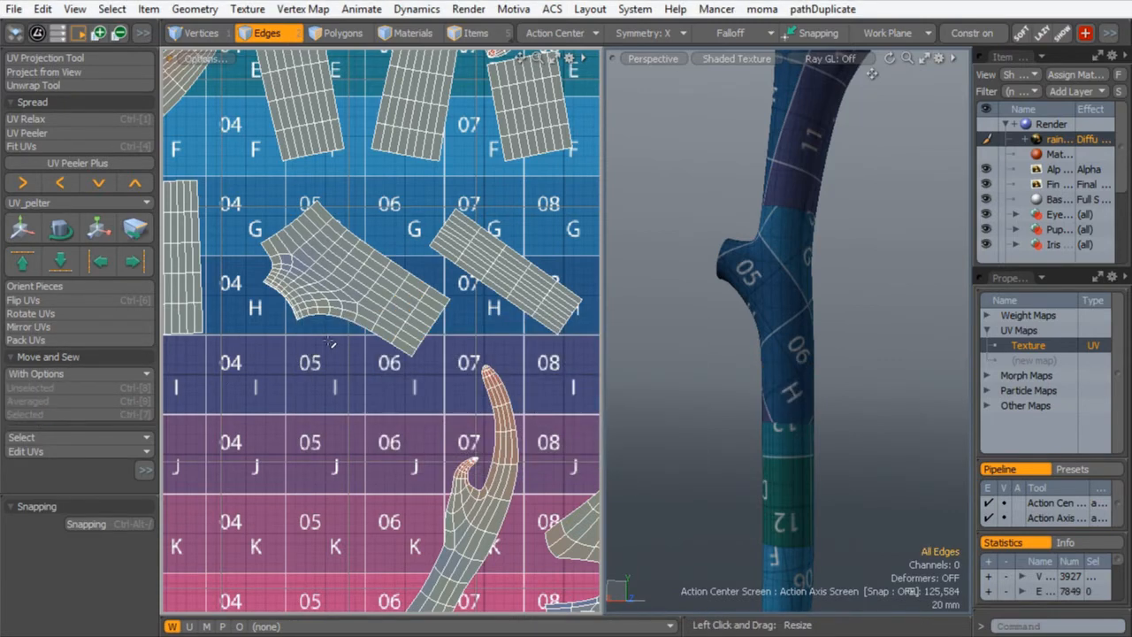
- Select the eight edges at the 06 H–I end of the forked trunk island and join its neighbouring section with Move and Sew Selected
click(440, 326)
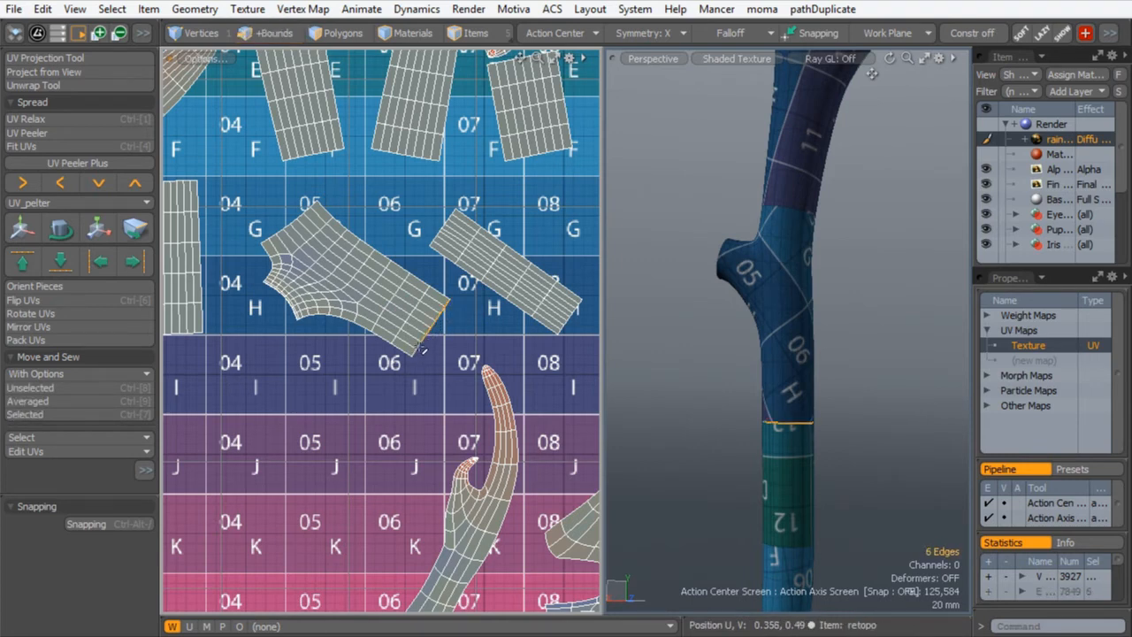
click(36, 342)
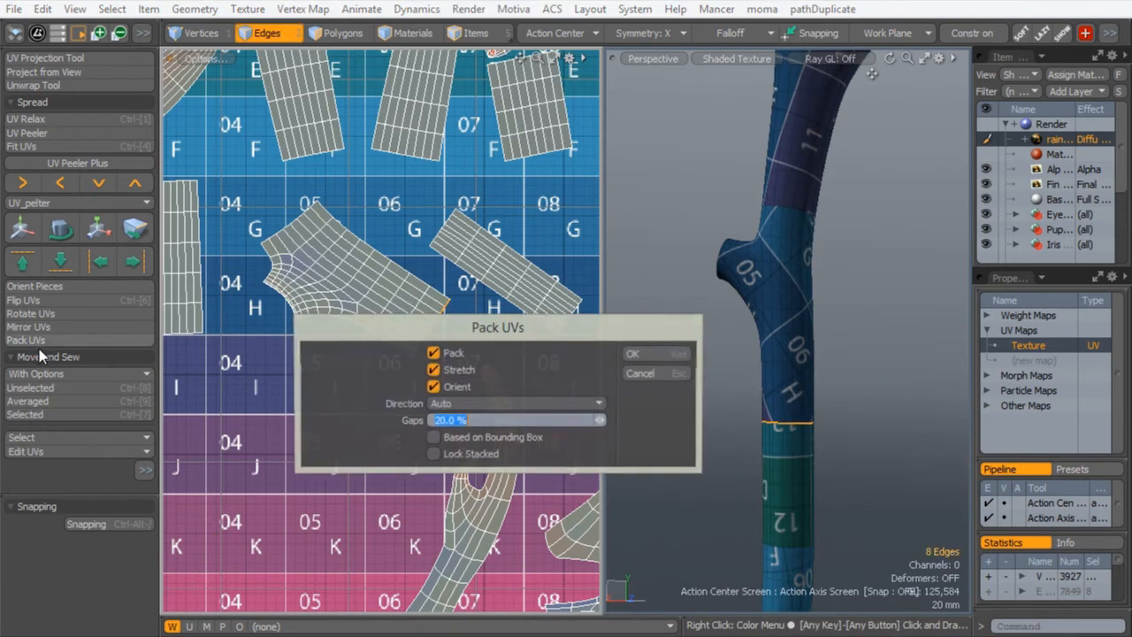
click(657, 374)
click(27, 414)
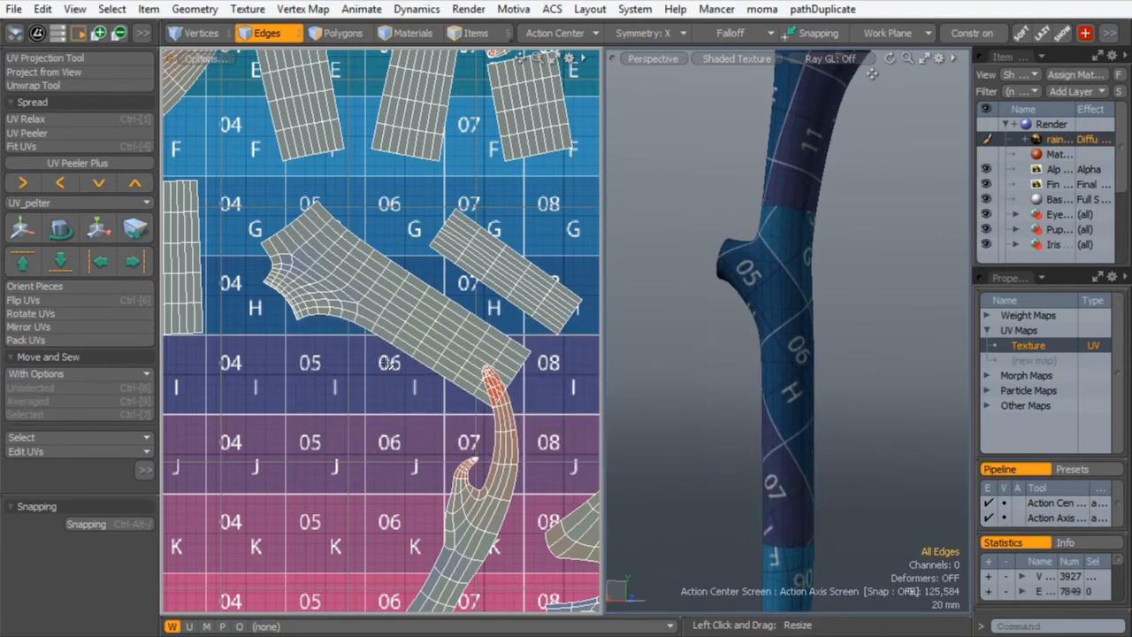
- Select the eight edges at the 07–08 I end of the long diagonal trunk island and sew on its neighbour with Move and Sew Selected
click(522, 377)
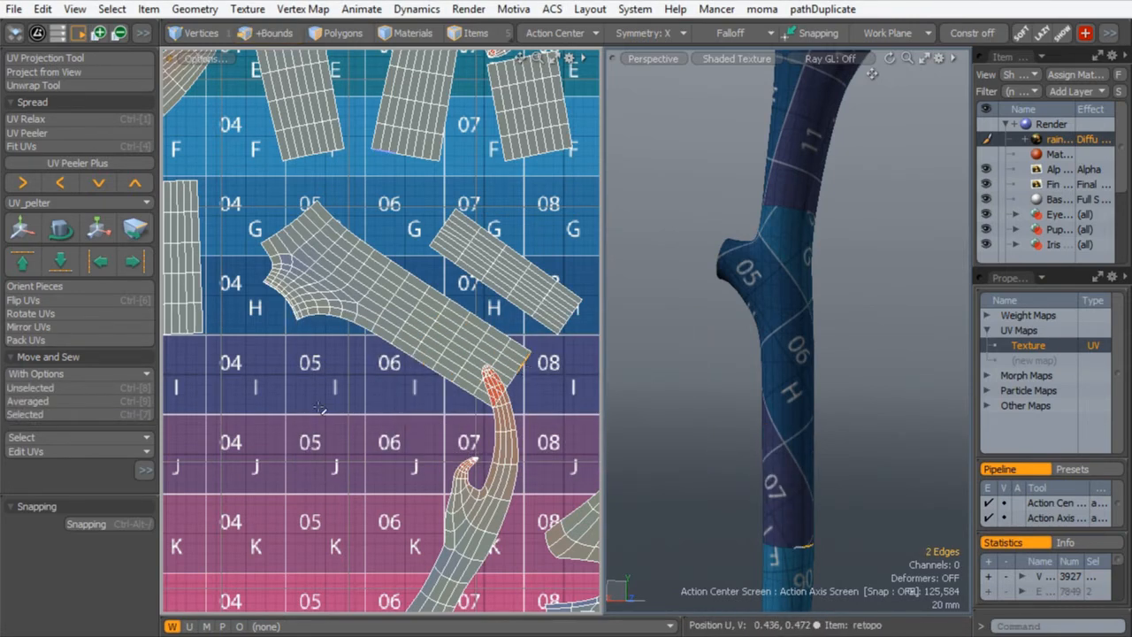
key(l)
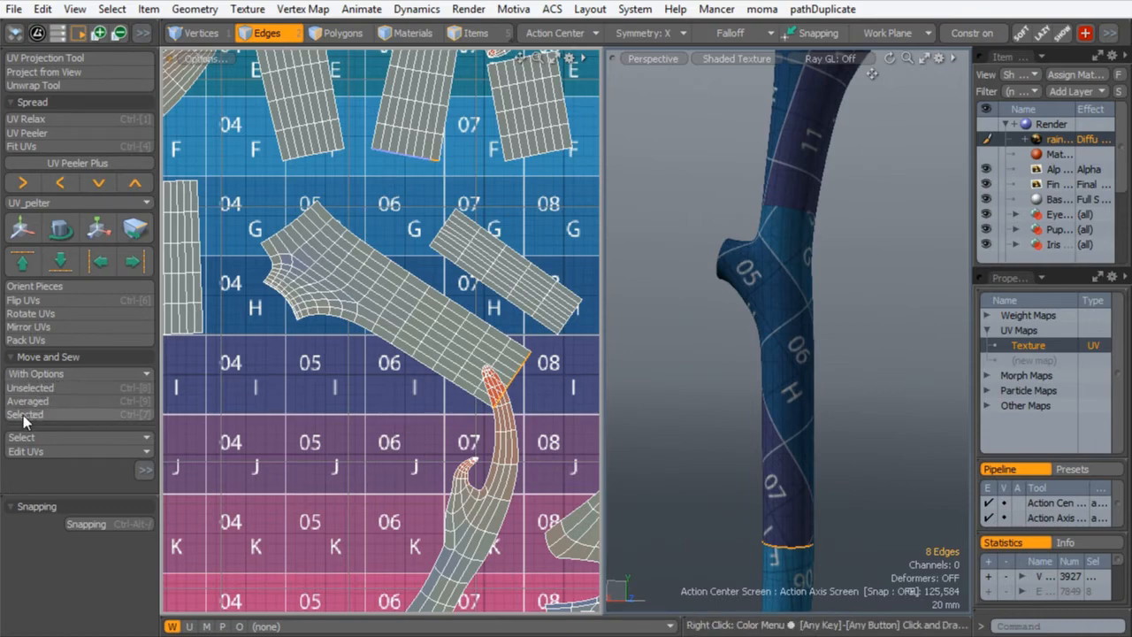
click(28, 414)
- Extend the 13 F–G island downward by joining the next two trunk sections along its lower border with Move and Sew Selected
ctrl+alt+drag(407, 298, 296, 343)
alt+shift+drag(380, 364, 255, 316)
ctrl+alt+drag(412, 293, 502, 230)
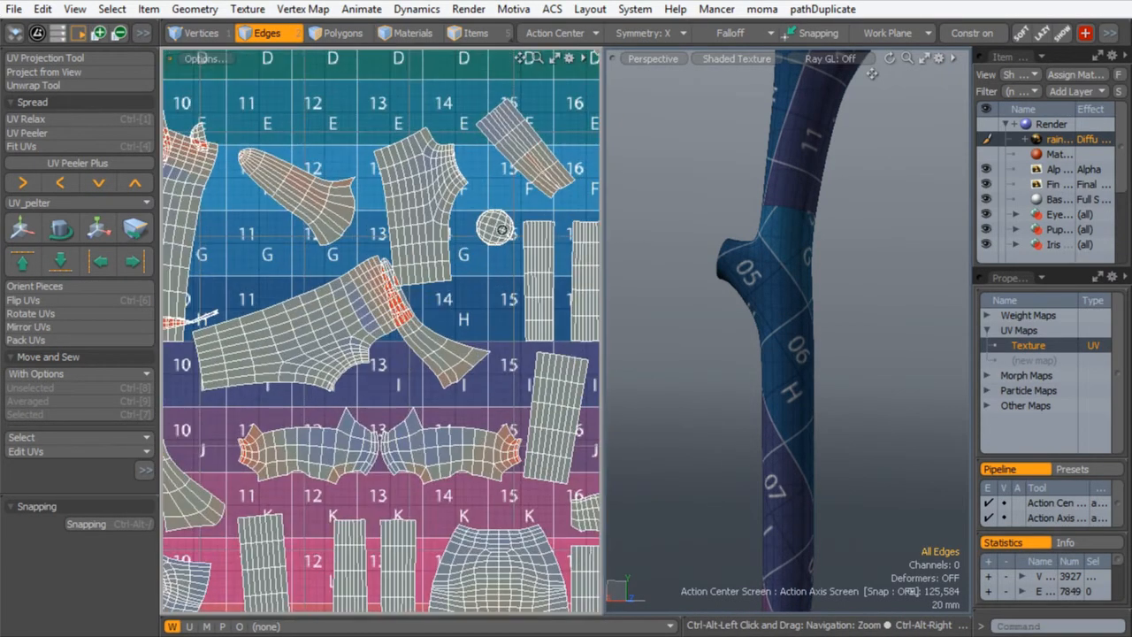
click(442, 283)
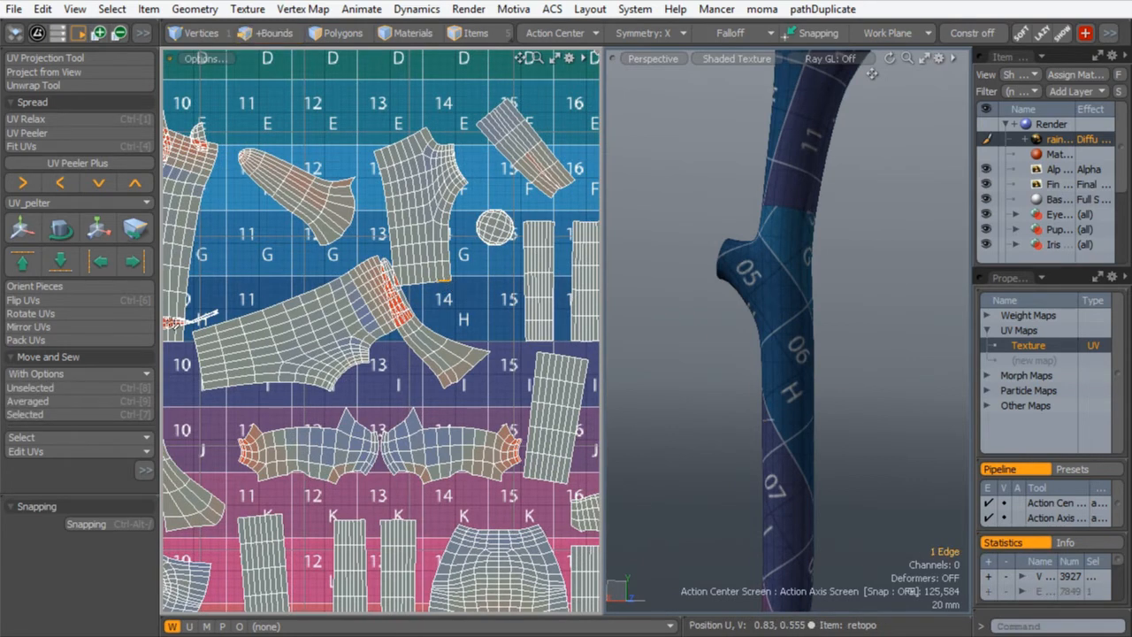
shift+double_click(442, 283)
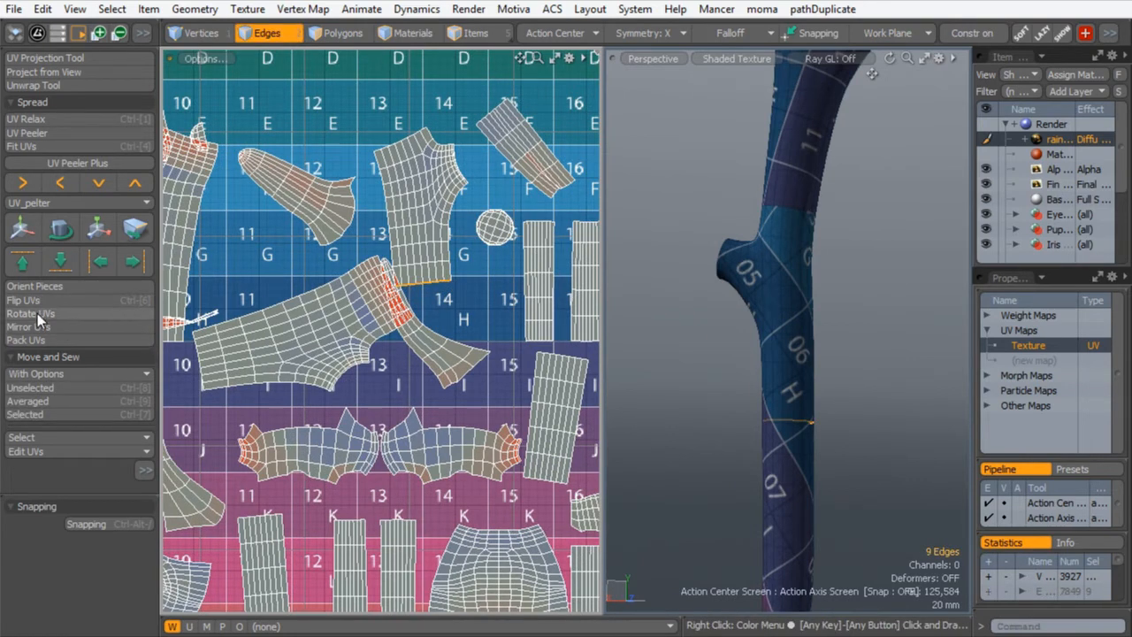
click(25, 413)
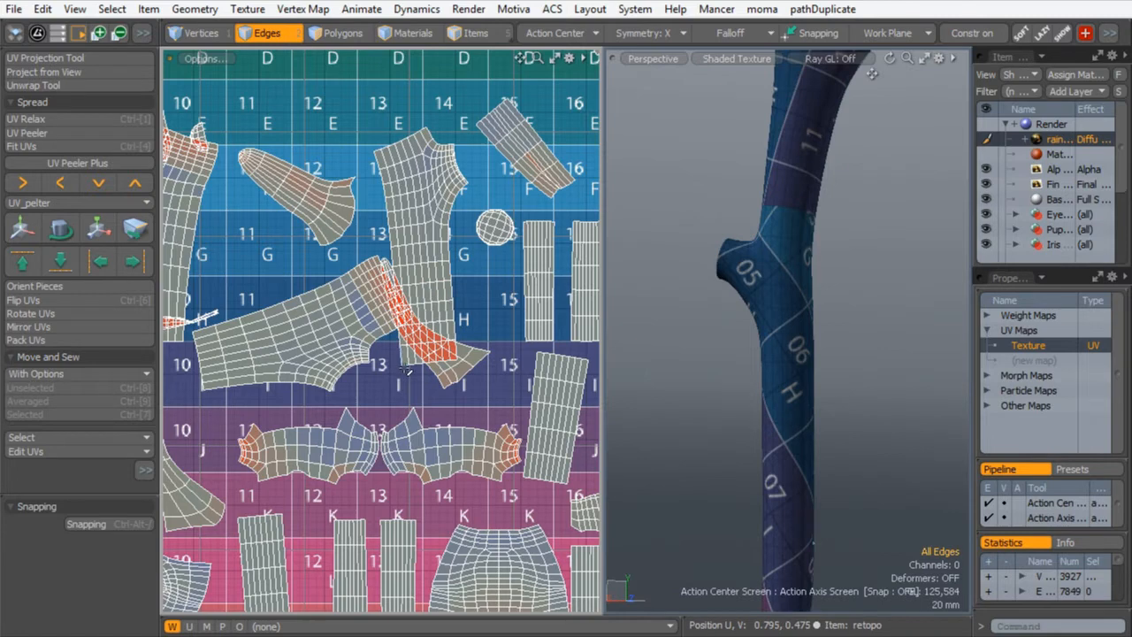
shift+double_click(407, 365)
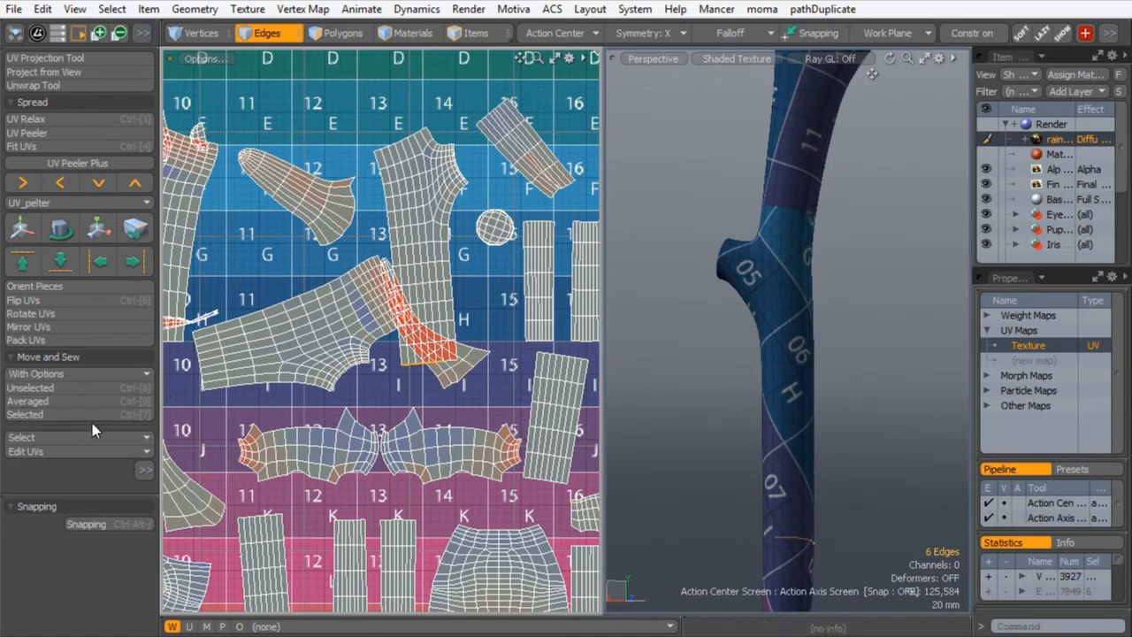
click(25, 414)
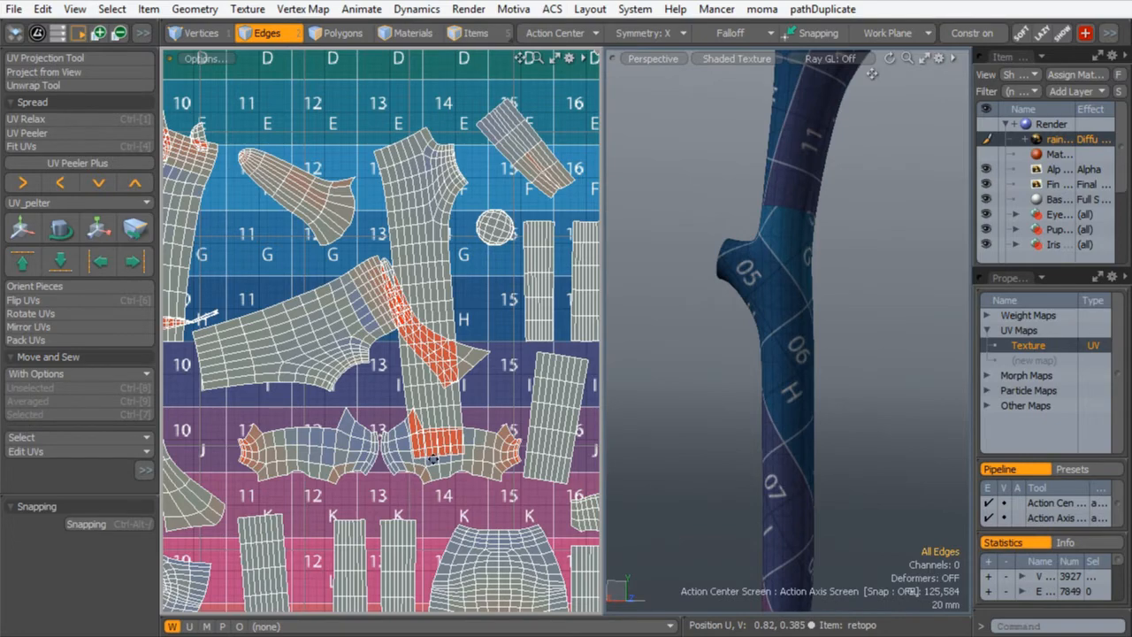
- Select the eight edges along the trunk island's lower border at 13–14 J and join the adjoining section with Move and Sew Selected
scroll(432, 460, up, 3)
click(401, 372)
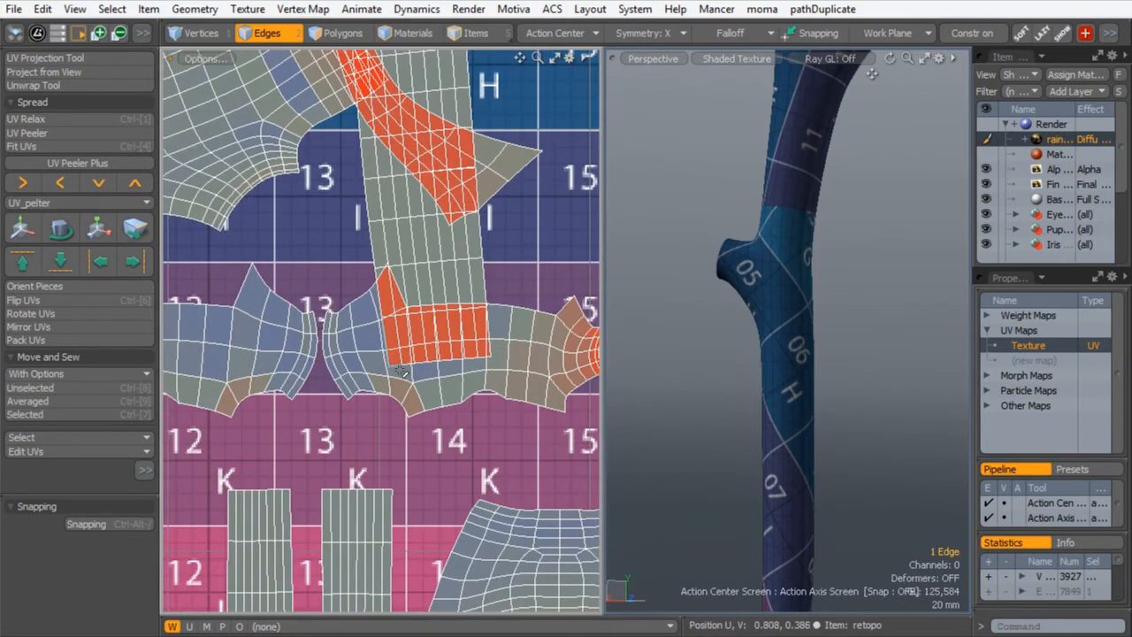
double_click(409, 370)
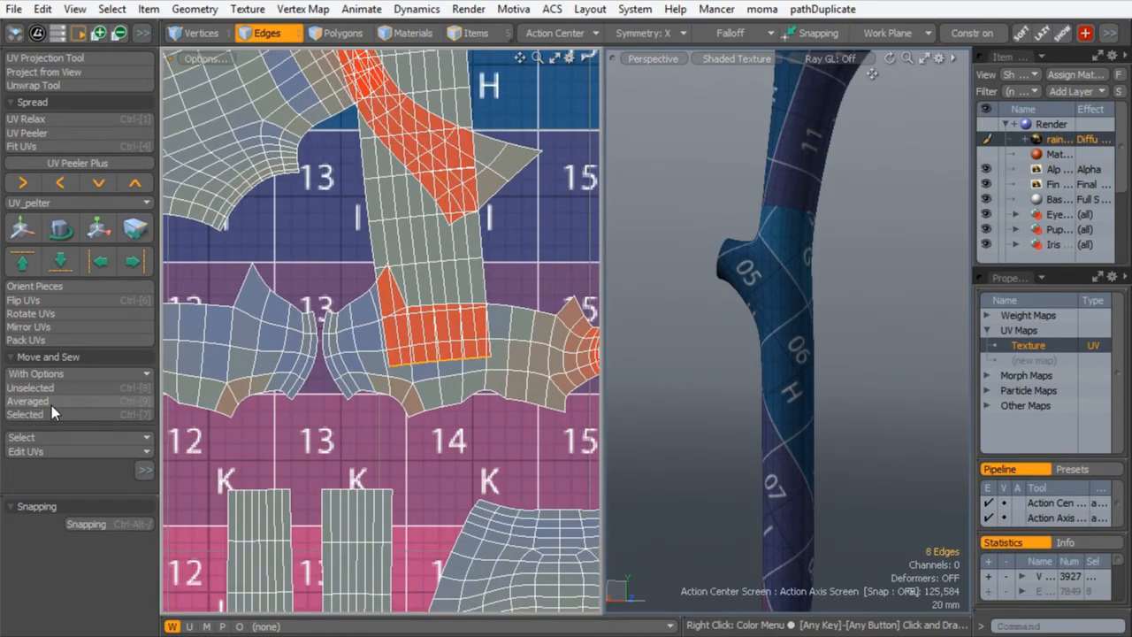
click(24, 414)
- Select the eight edges at the 08–09 J end of the long diagonal island and join the adjoining section with Move and Sew Selected
alt+shift+drag(761, 439, 757, 160)
ctrl+alt+drag(726, 259, 727, 247)
alt+shift+drag(743, 381, 736, 265)
alt+shift+drag(419, 545, 407, 328)
ctrl+alt+drag(413, 375, 366, 366)
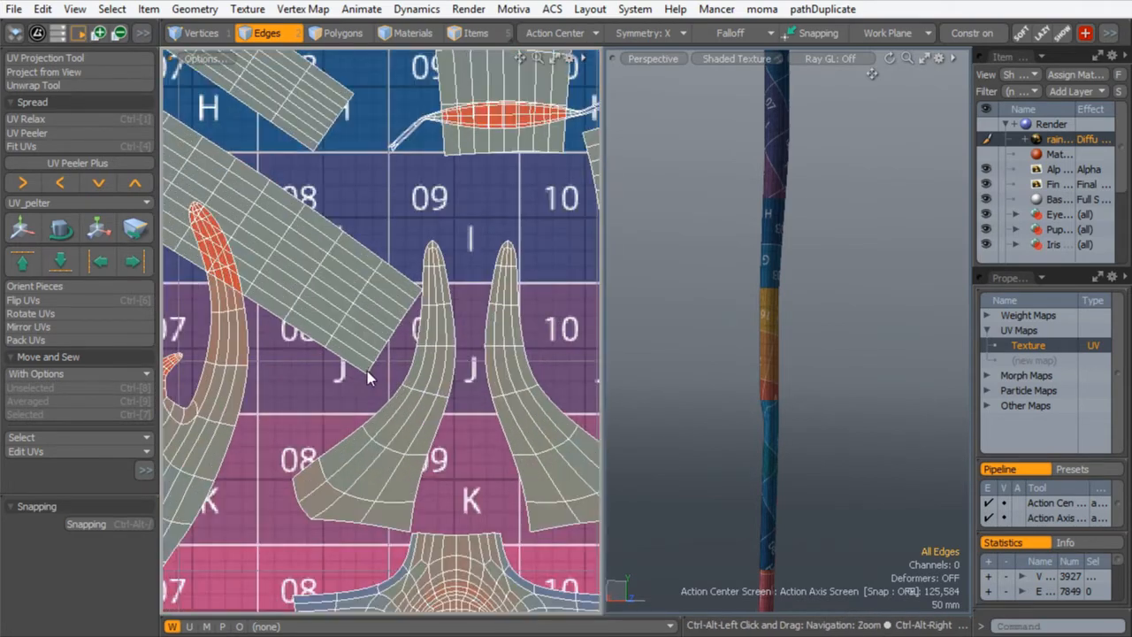
click(375, 364)
key(l)
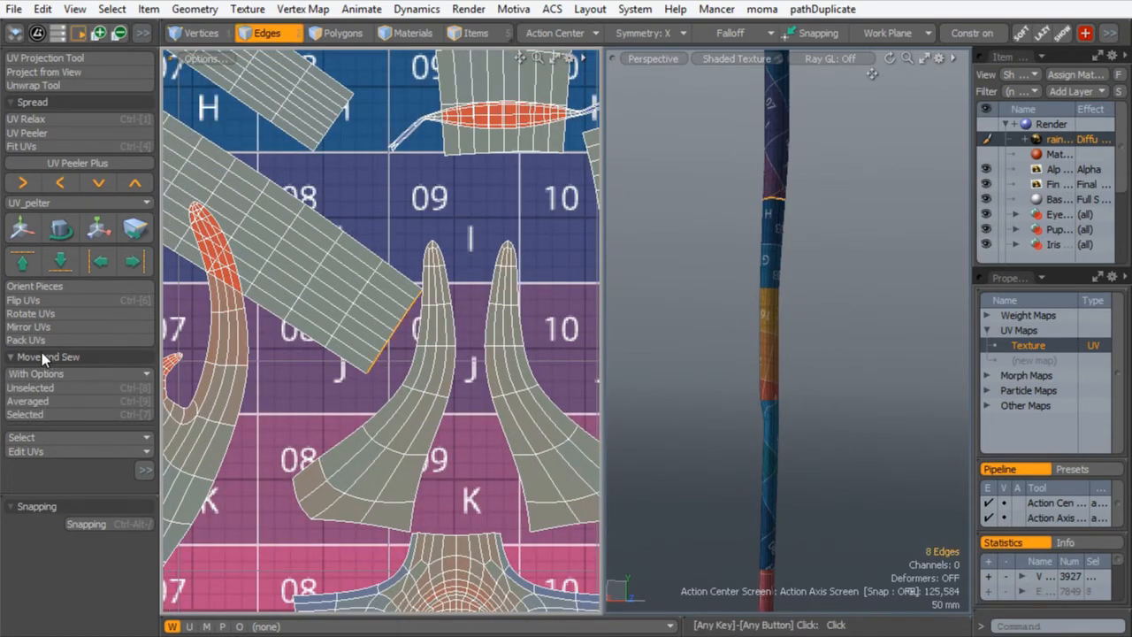
click(24, 414)
- Select all polygons of the 14 N–P strip island and rotate it upside down so its wide end faces up
ctrl+alt+drag(505, 279, 361, 312)
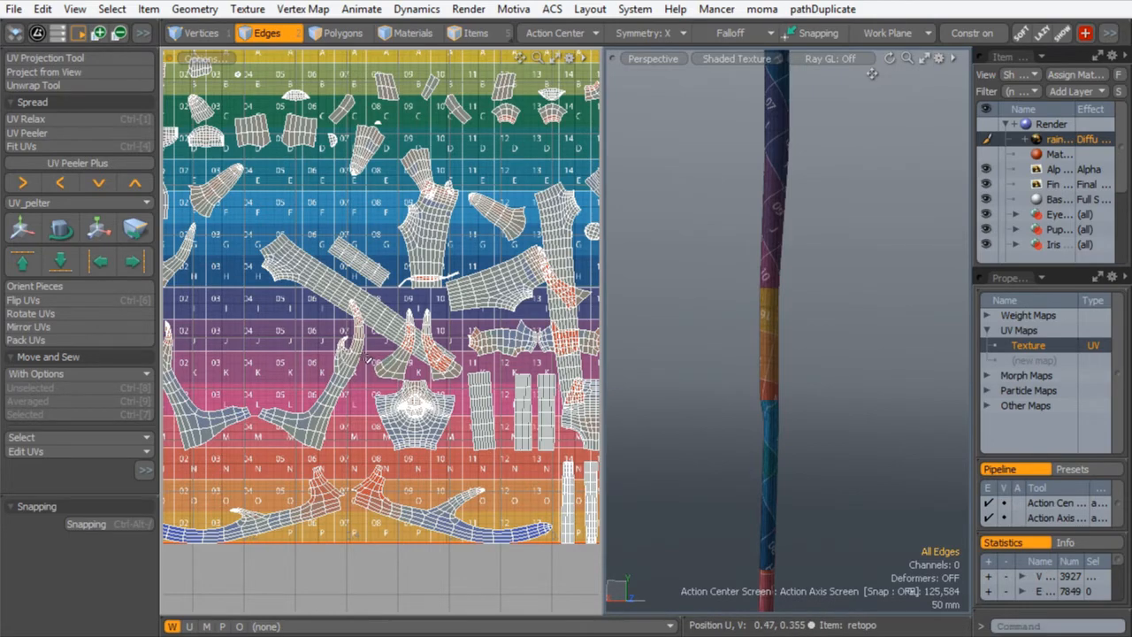
alt+shift+drag(484, 404, 411, 312)
alt+shift+drag(639, 406, 456, 253)
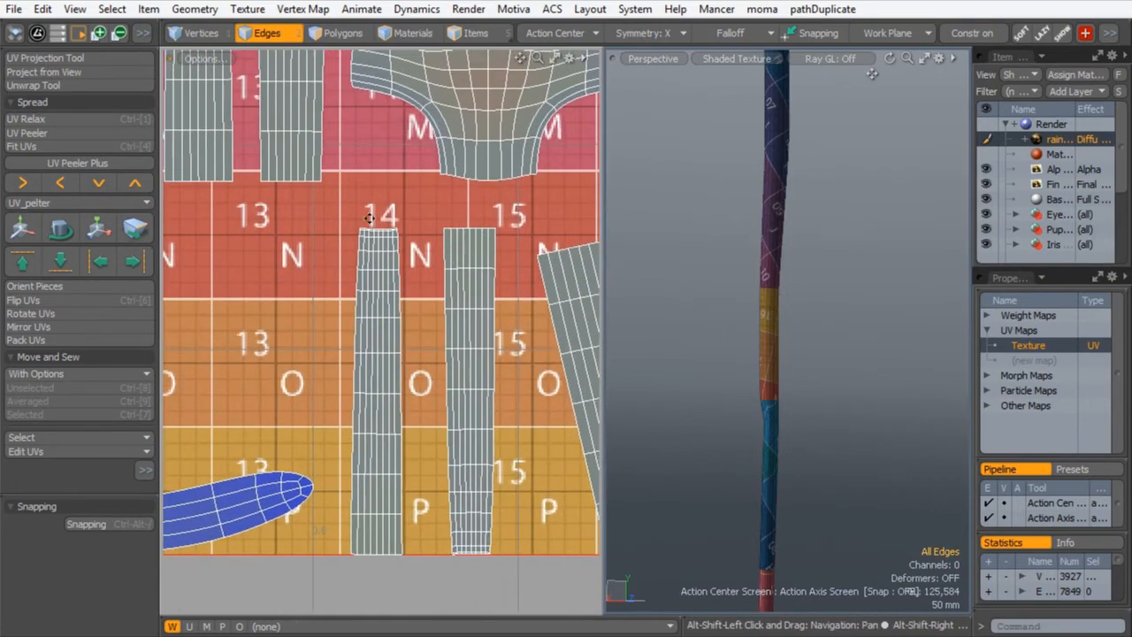
click(336, 33)
double_click(396, 234)
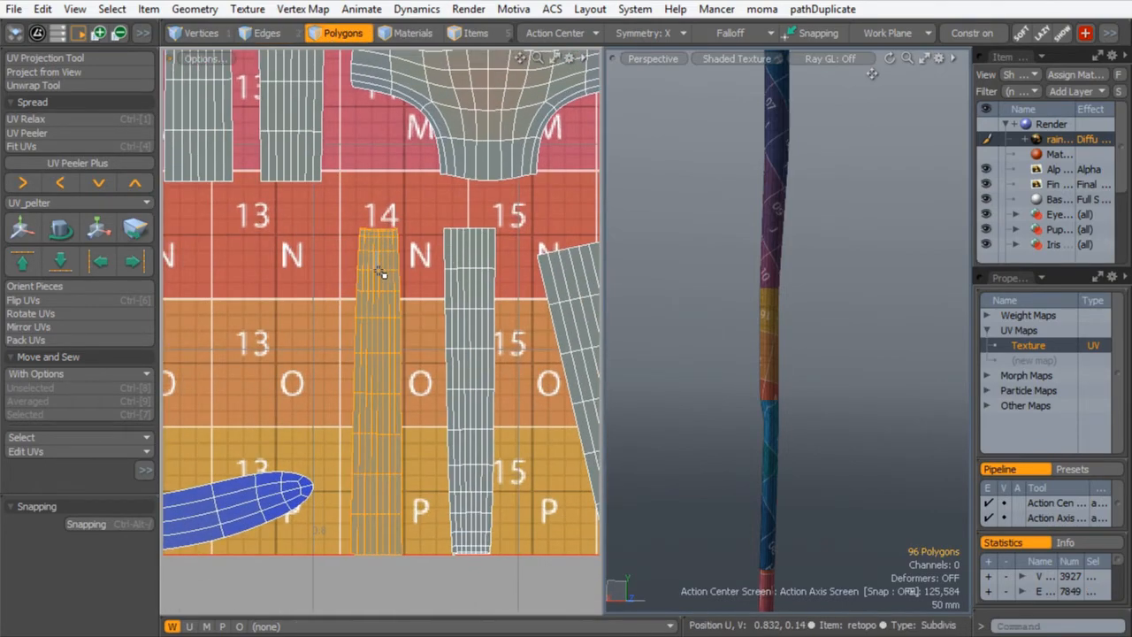
key(e)
drag(443, 312, 306, 484)
key(space)
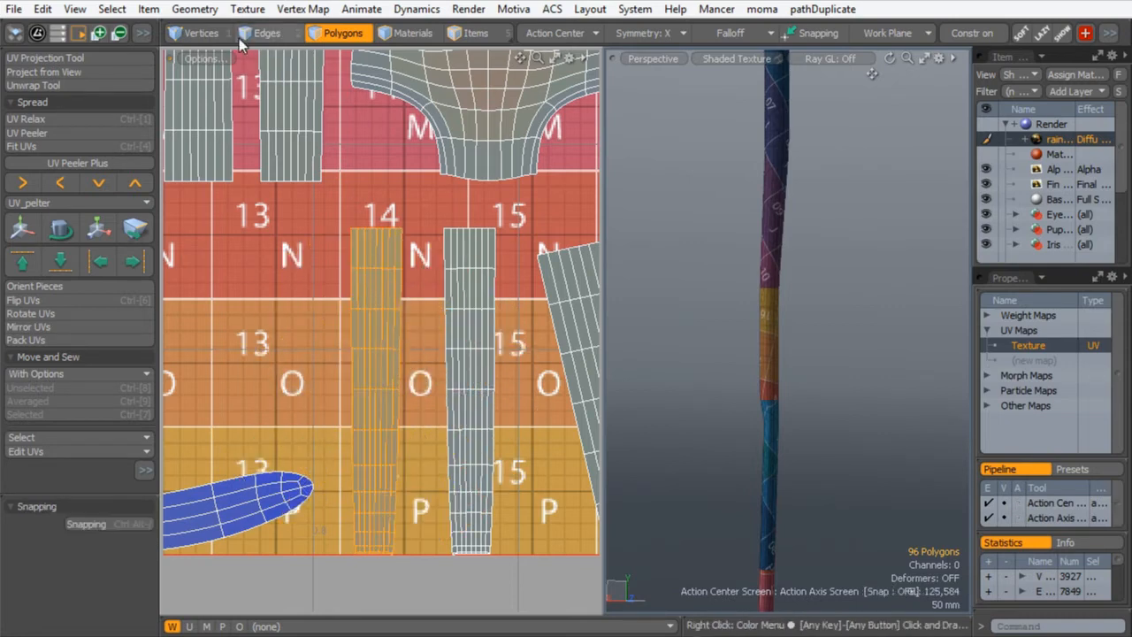
- Try to join the section adjoining the 14 N–P strip's eight upper border edges with Move and Sew Selected, and undo it
key(2)
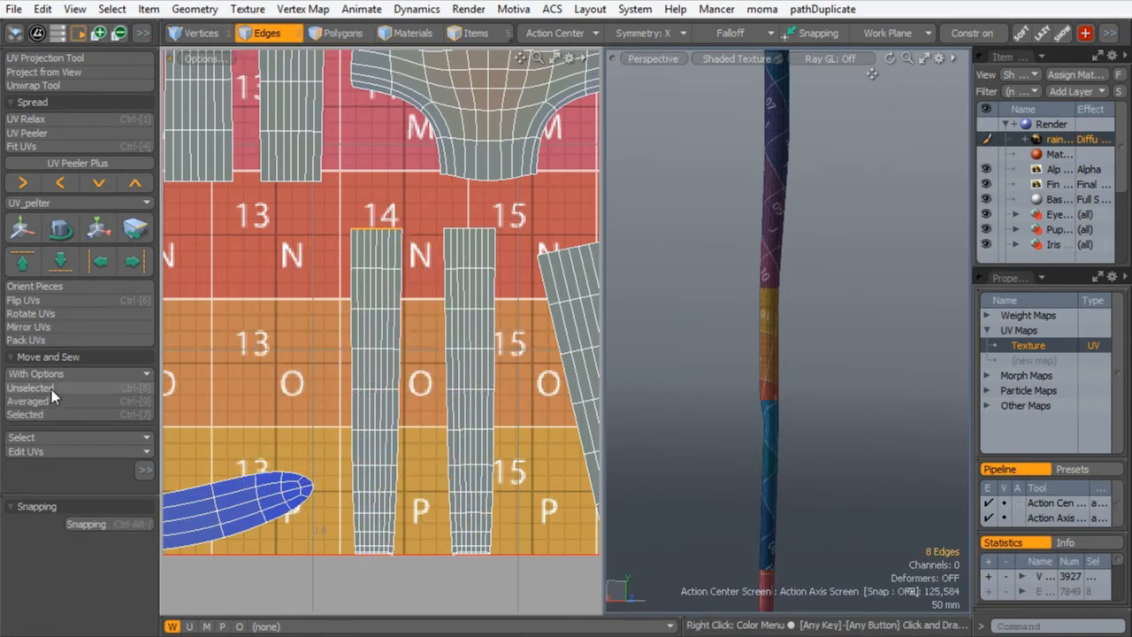
click(26, 414)
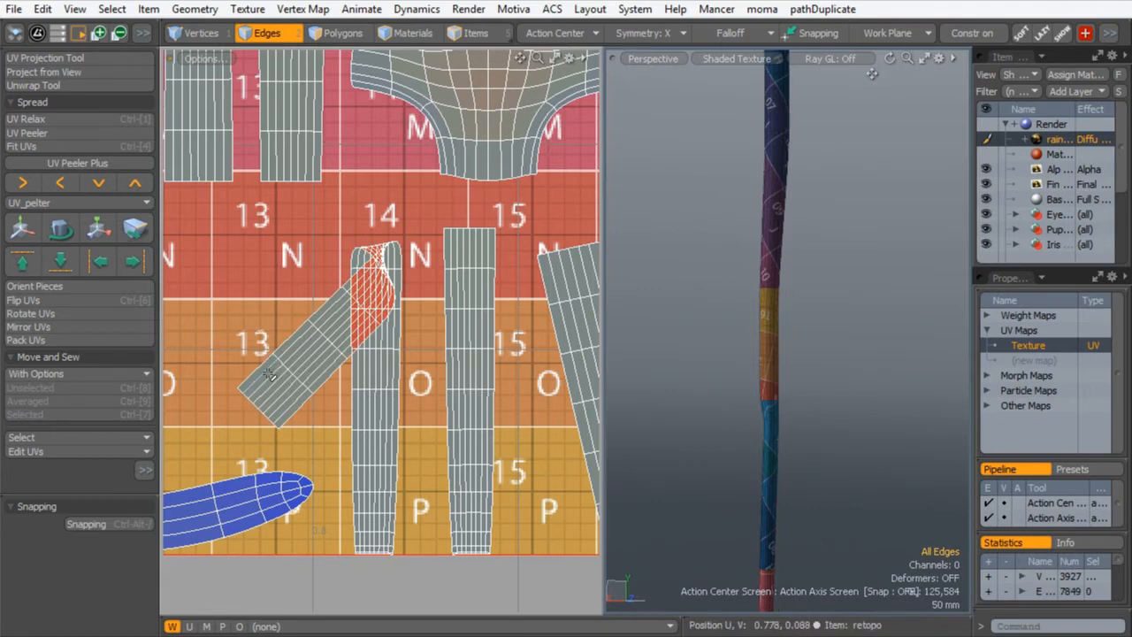
key(ctrl+z)
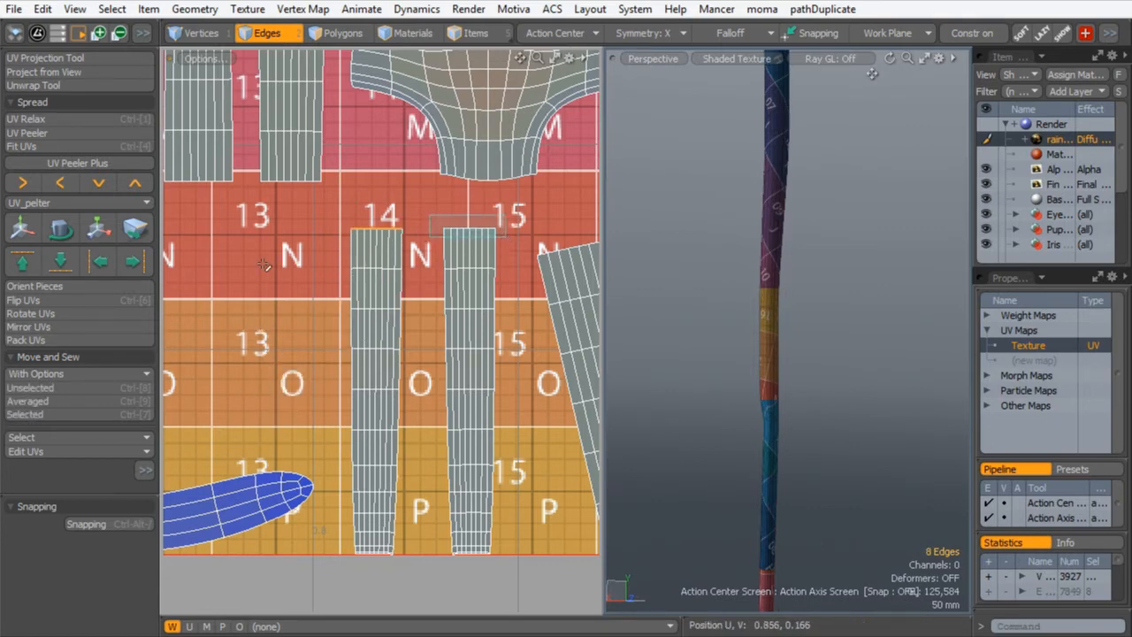
- Select the upper border edges of the strip between 14 and 15 N–P and join its neighbouring section with Move and Sew Selected
click(27, 415)
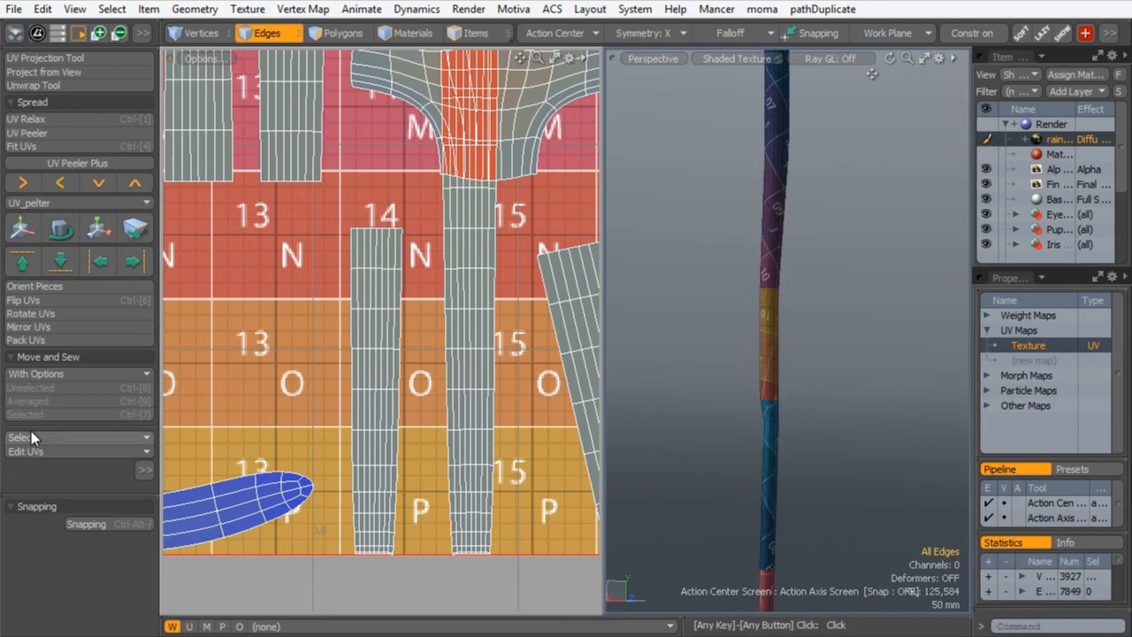
- Try again to sew the neighbouring section onto the 14 N–P strip's wide end, and undo the sewing
double_click(401, 232)
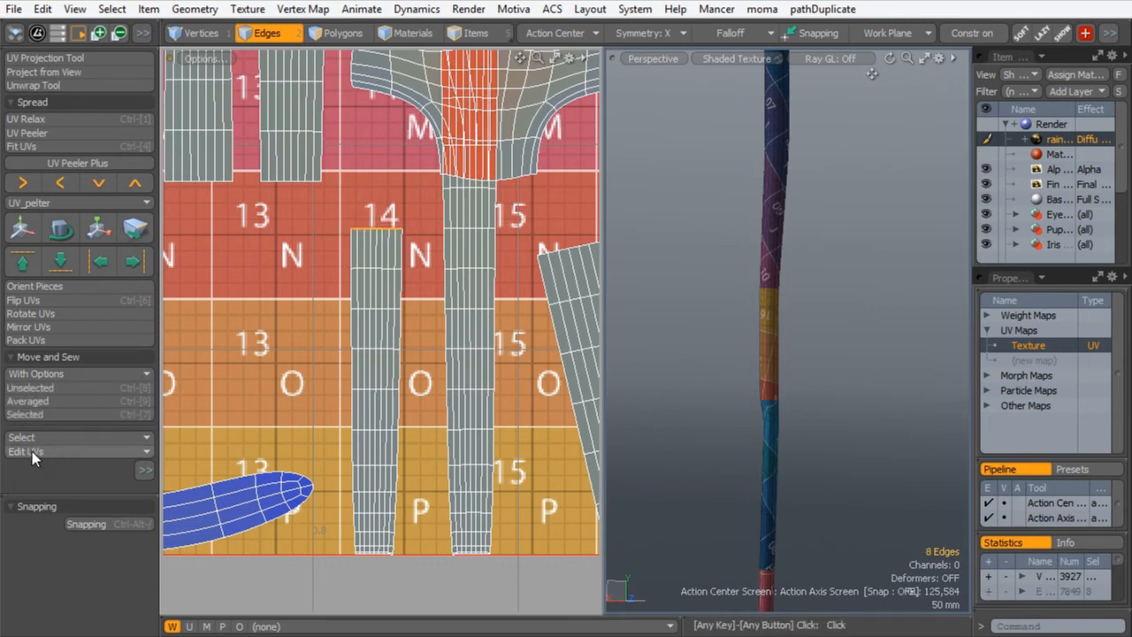
click(27, 415)
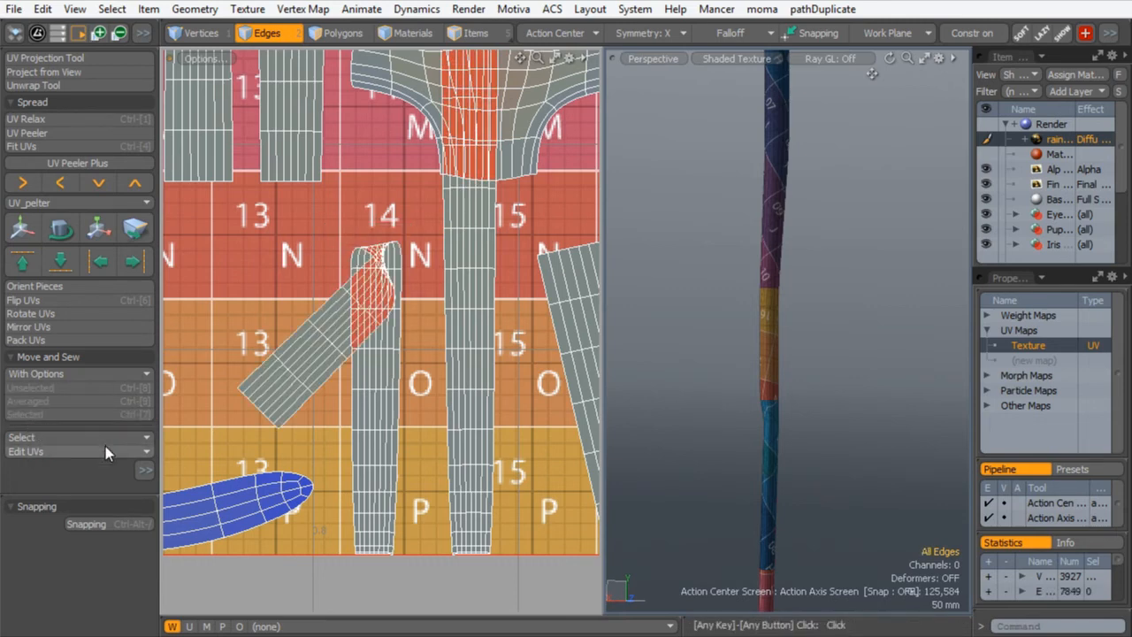
key(ctrl+z)
- Select the four edges along the lower border of the 13 K–M strip and join the adjoining section with Move and Sew Selected
alt+shift+drag(392, 112, 342, 367)
scroll(342, 367, down, 1)
alt+shift+drag(401, 300, 317, 341)
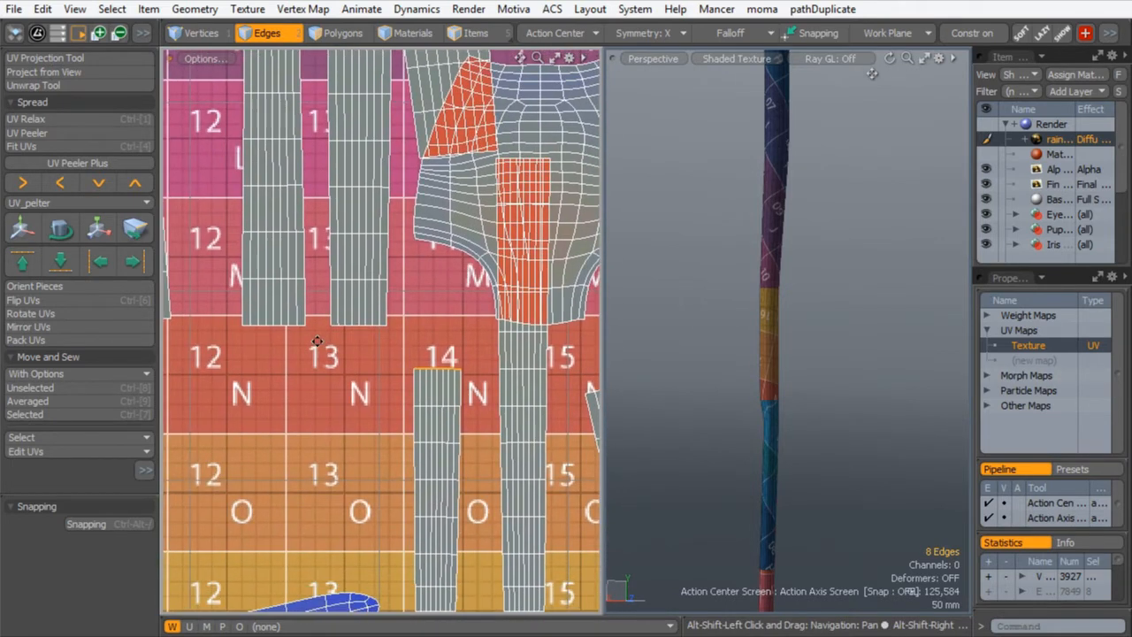
click(375, 333)
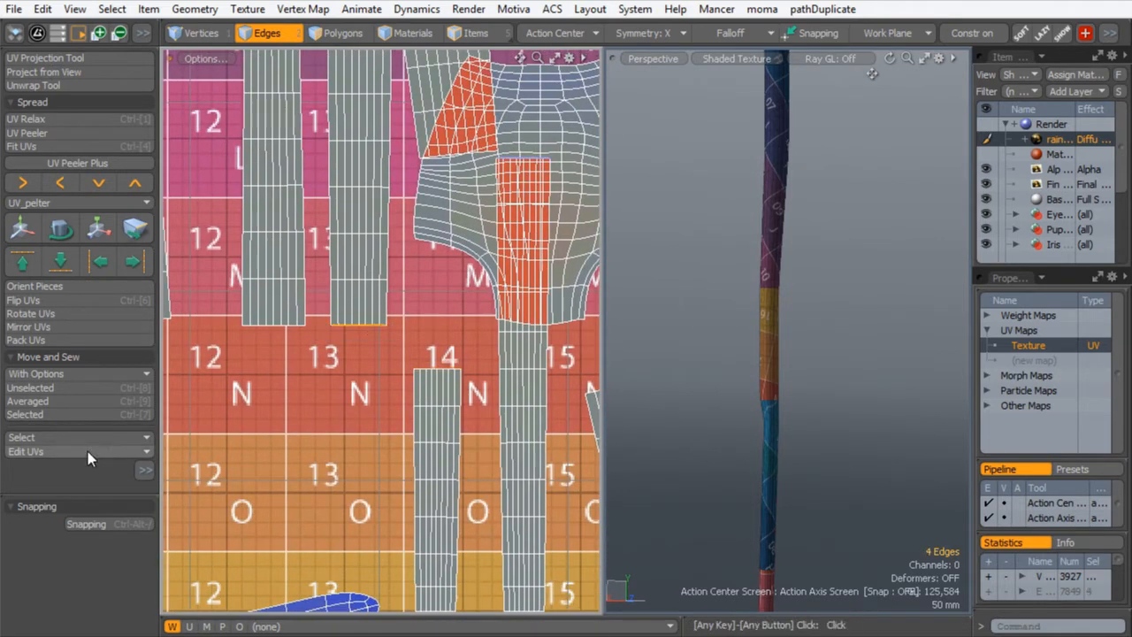
click(25, 414)
- Select the four edges along the upper border of the 12 K–M strip
alt+shift+drag(274, 246, 282, 428)
right_drag(235, 222, 313, 239)
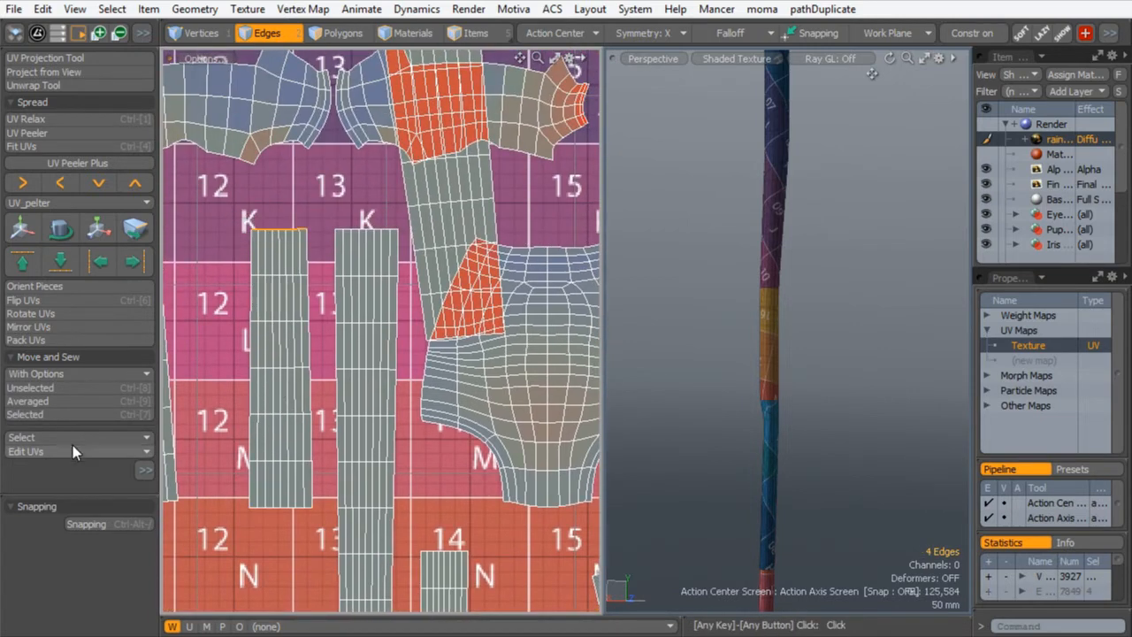
- Sew the two successive matching UV pieces onto the upper end of the narrow vertical strip using Move and Sew Selected
click(30, 413)
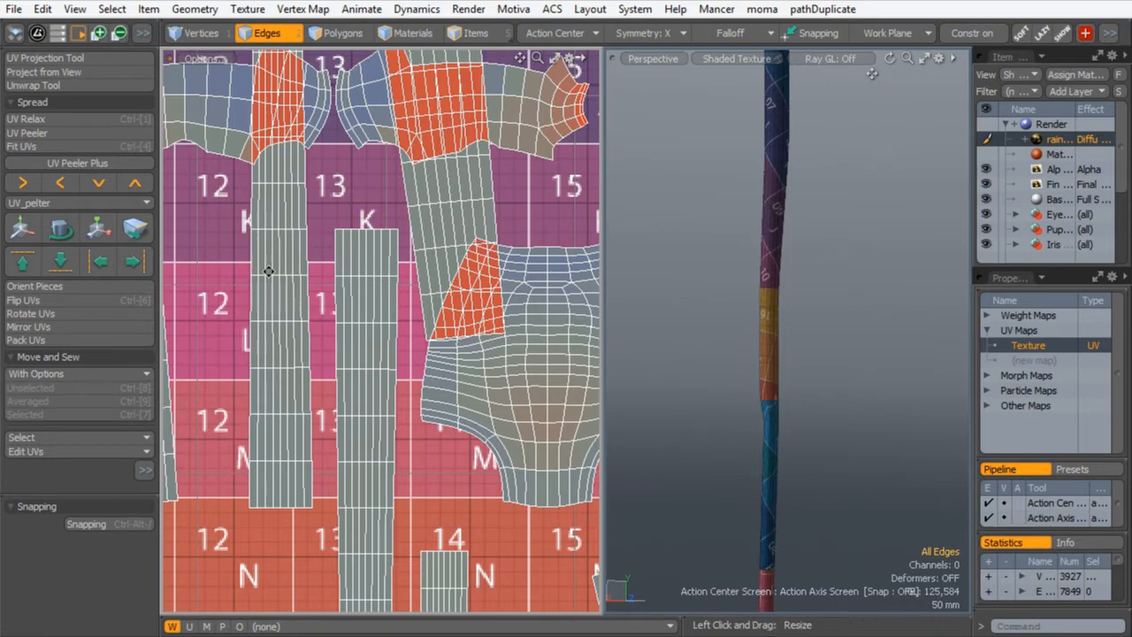
alt+shift+drag(268, 271, 262, 354)
right_drag(229, 193, 299, 214)
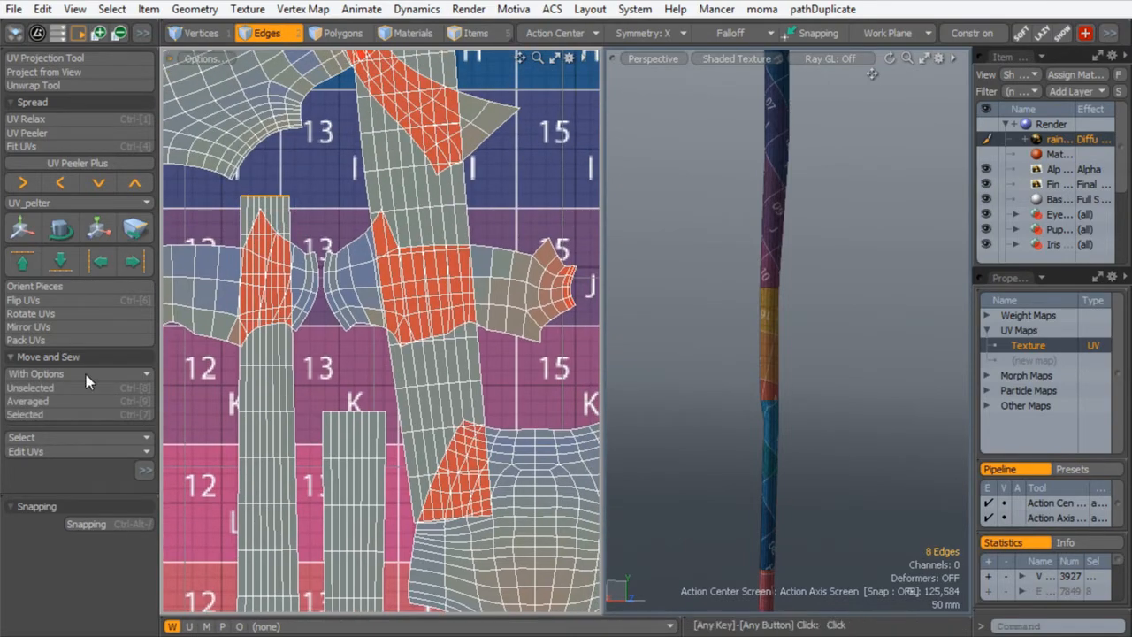
click(25, 414)
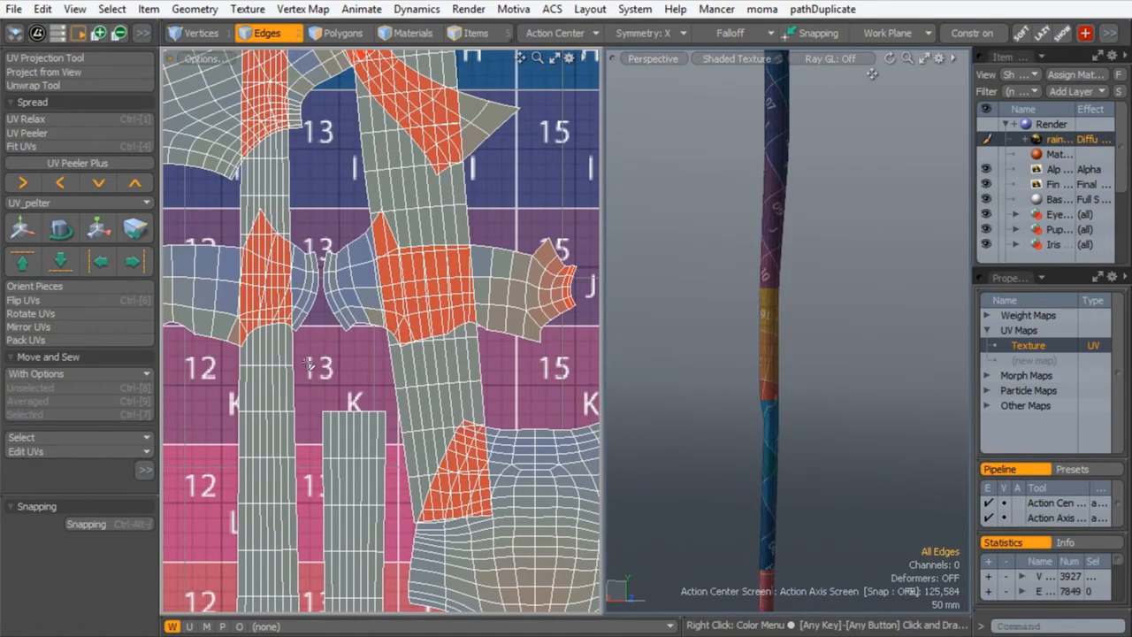
- Select the whole sewn strip as polygons and rotate its UVs by about 180.5 degrees
scroll(239, 373, down, 4)
alt+shift+drag(290, 454, 312, 325)
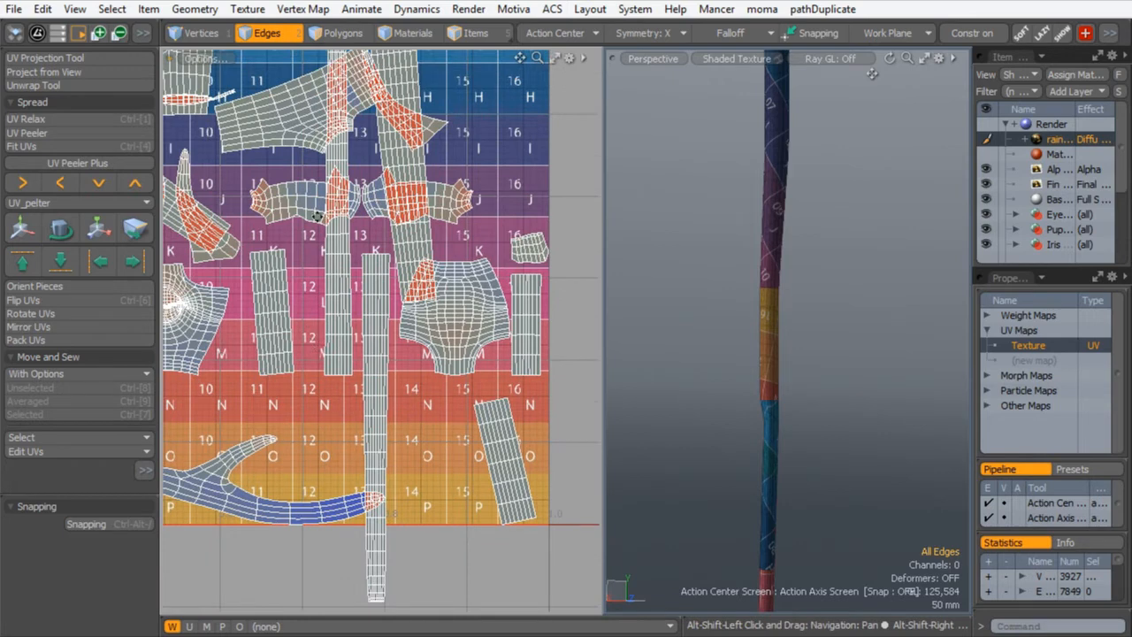
click(341, 33)
double_click(335, 309)
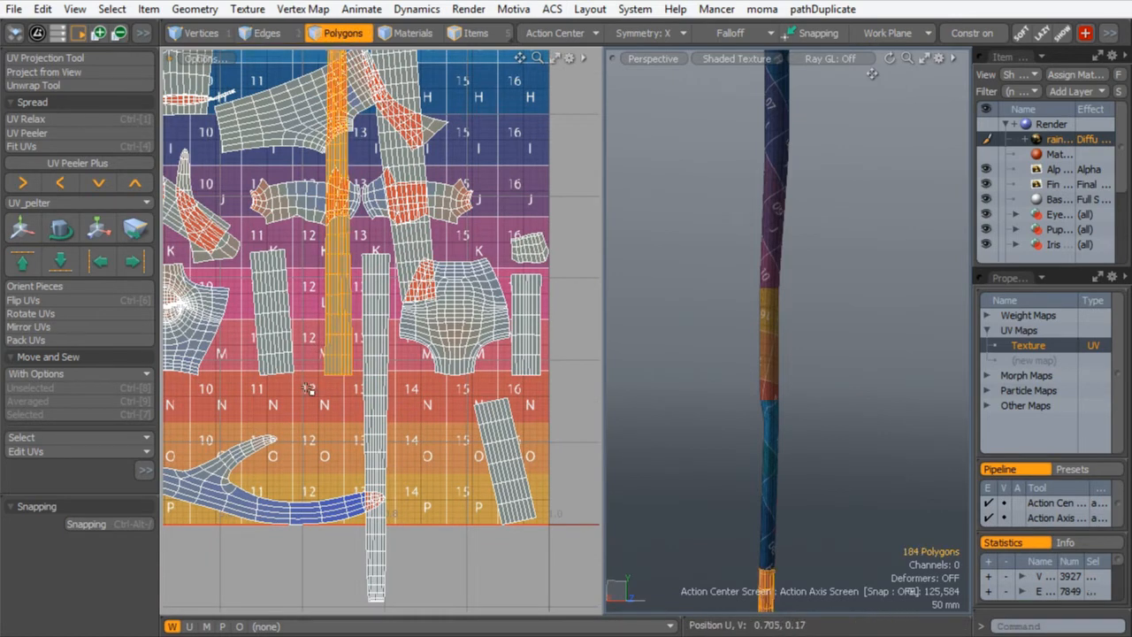
key(e)
drag(422, 141, 264, 239)
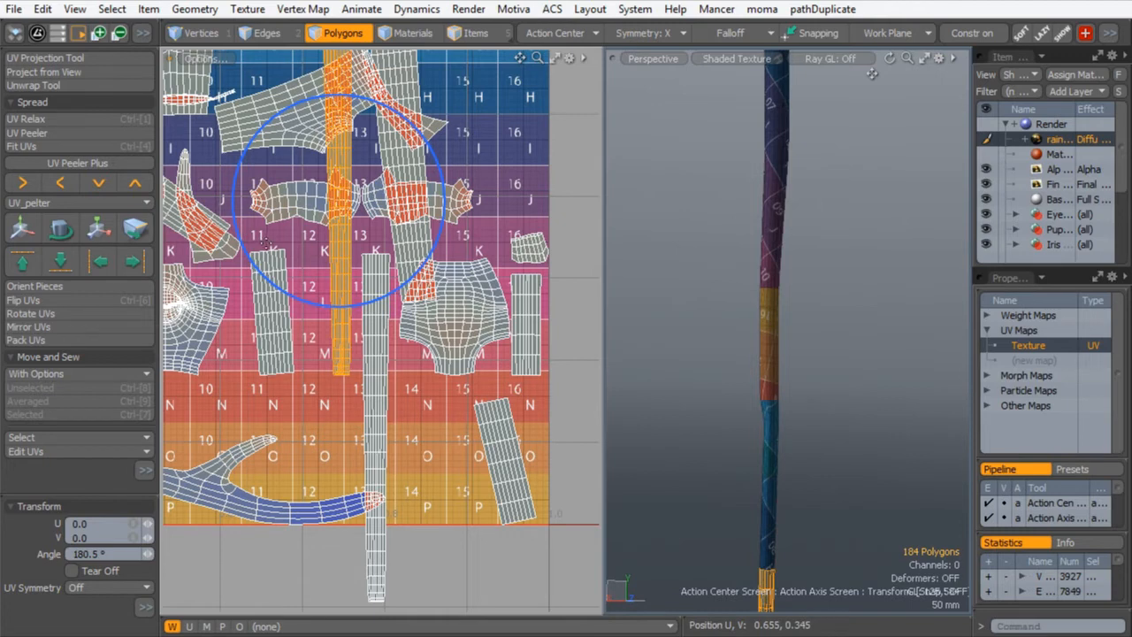
- Move the rotated strip by about U 0.0078 and V -0.274, beside the other long strip
key(w)
drag(427, 126, 428, 345)
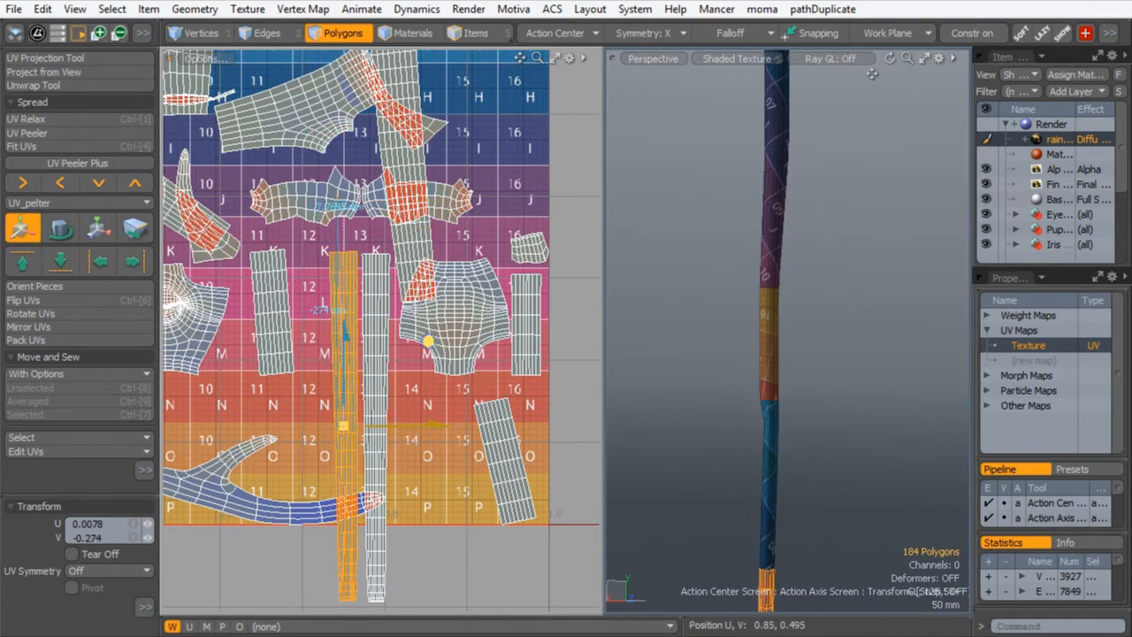
key(space)
- Sew the matching UV piece onto the top edges of the short vertical strip in column 16
alt+shift+drag(416, 412, 344, 353)
ctrl+alt+drag(344, 353, 428, 332)
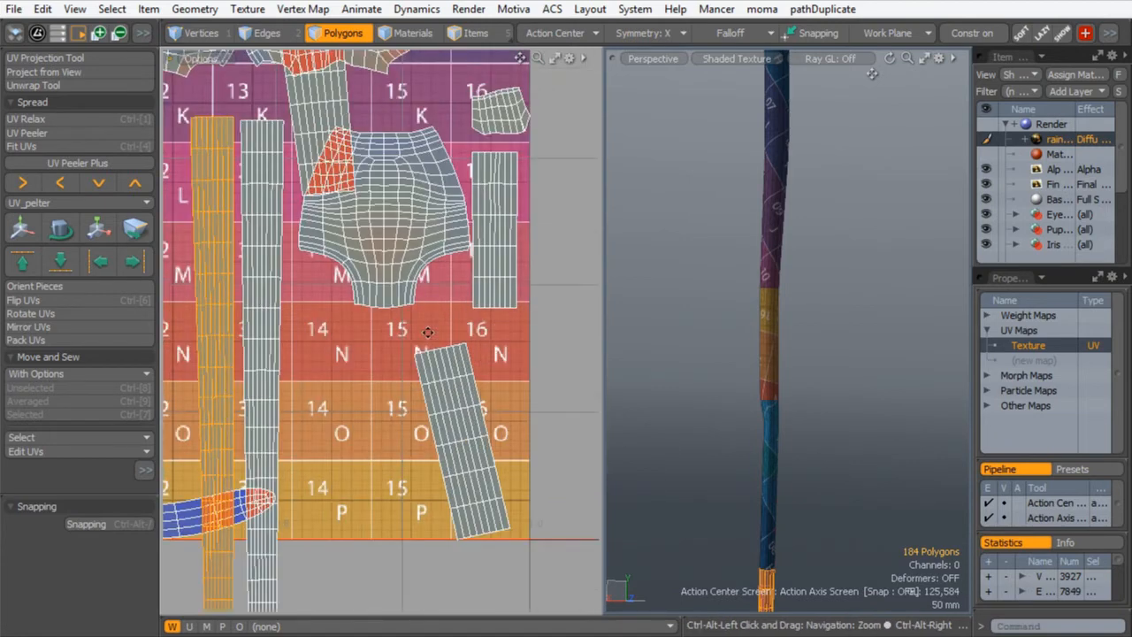
click(498, 315)
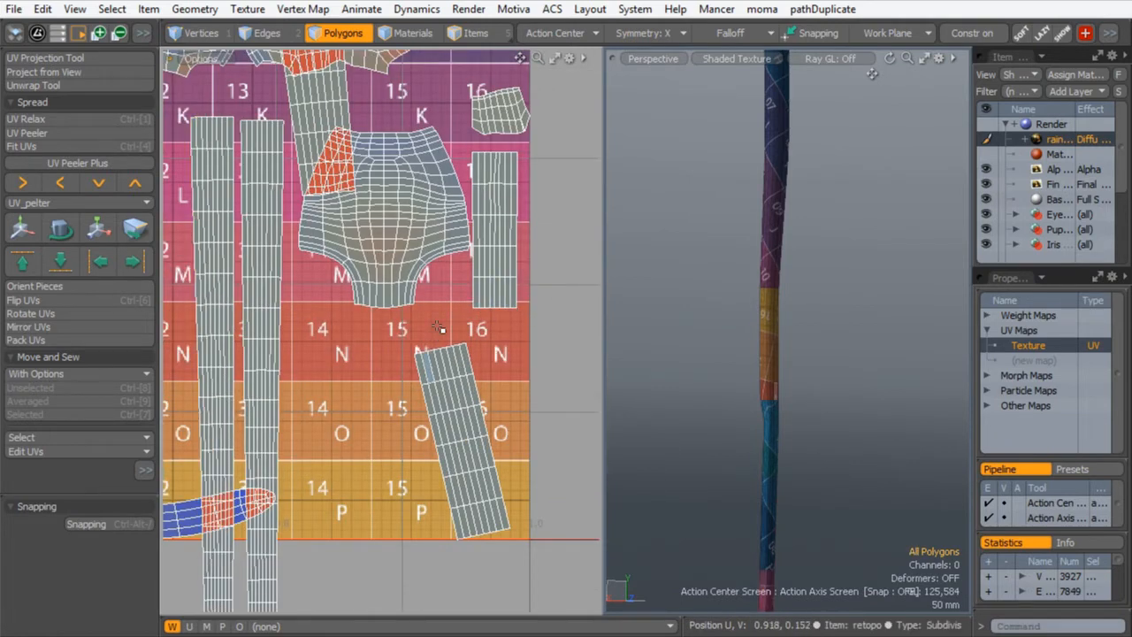
key(2)
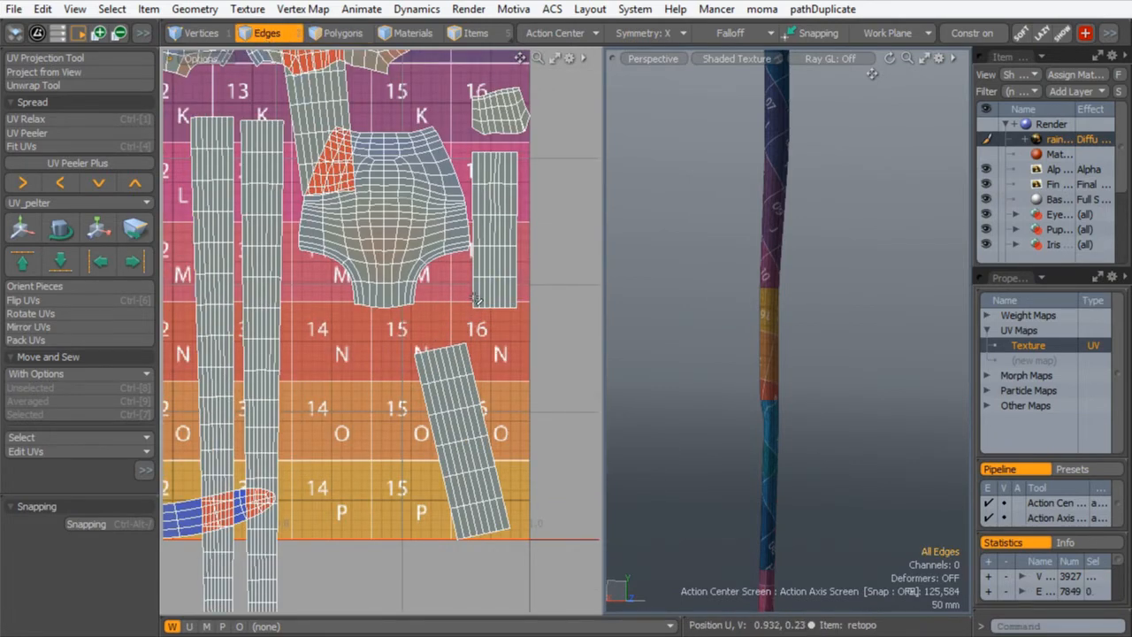
drag(521, 333, 522, 334)
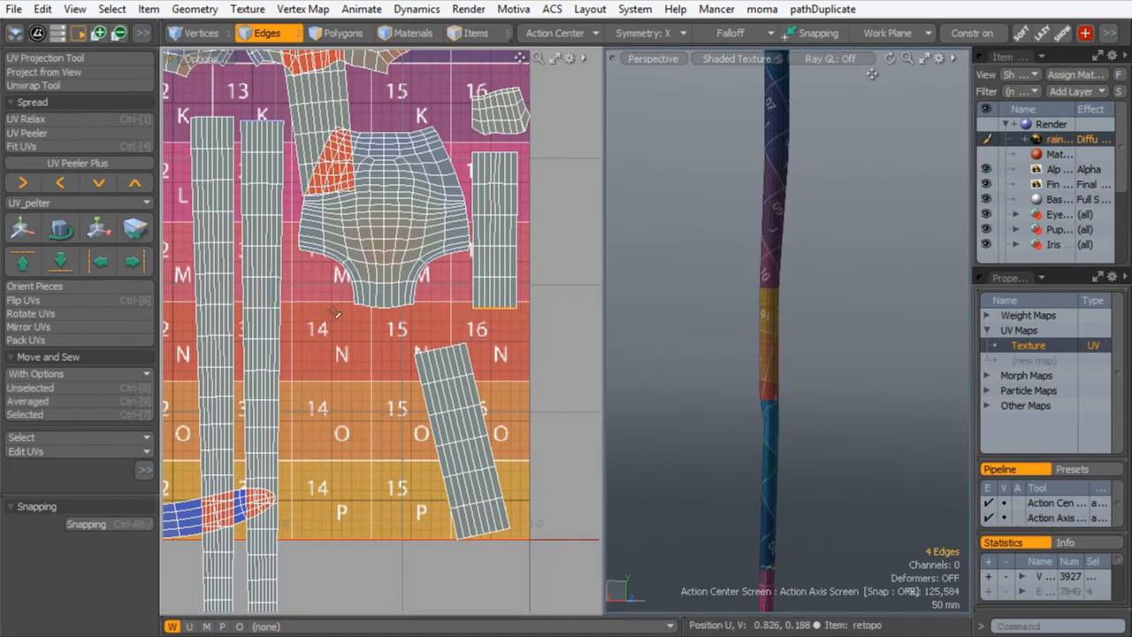
drag(524, 171, 523, 171)
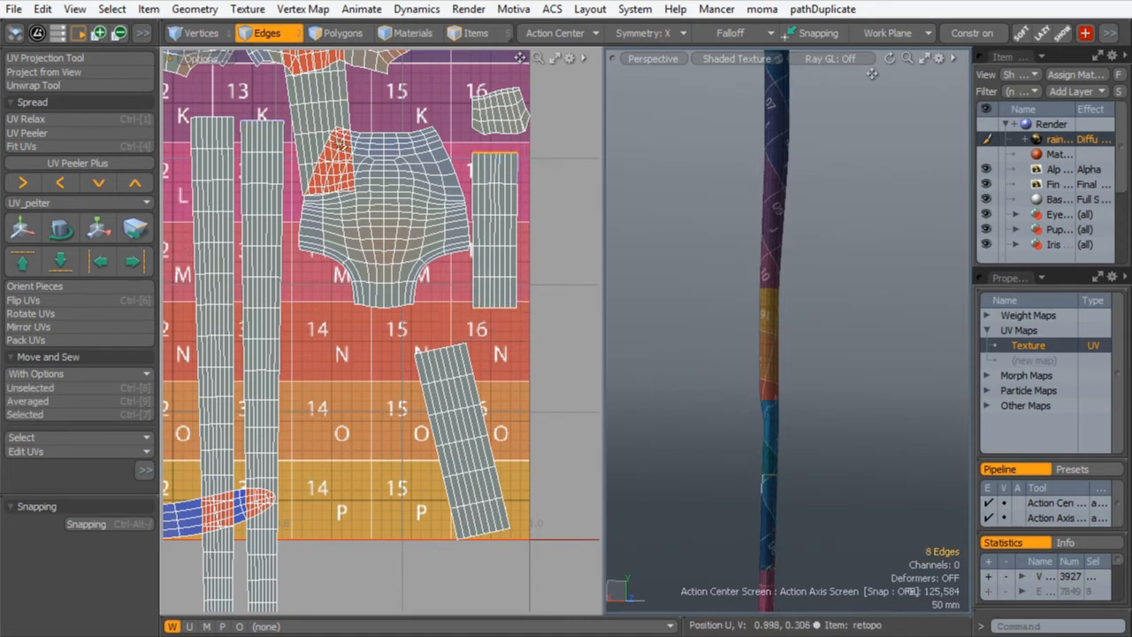
click(28, 414)
- Sew the matching UV piece onto the bottom edges of the slightly tilted strip in column 11
alt+shift+drag(465, 178, 617, 213)
alt+shift+drag(310, 236, 251, 206)
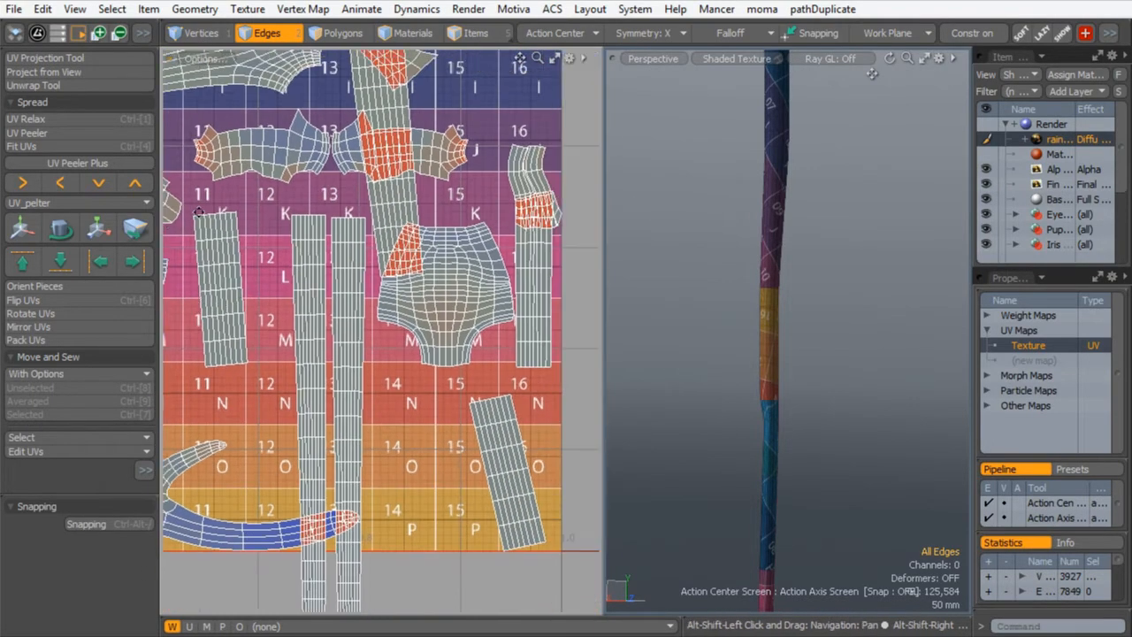
double_click(191, 228)
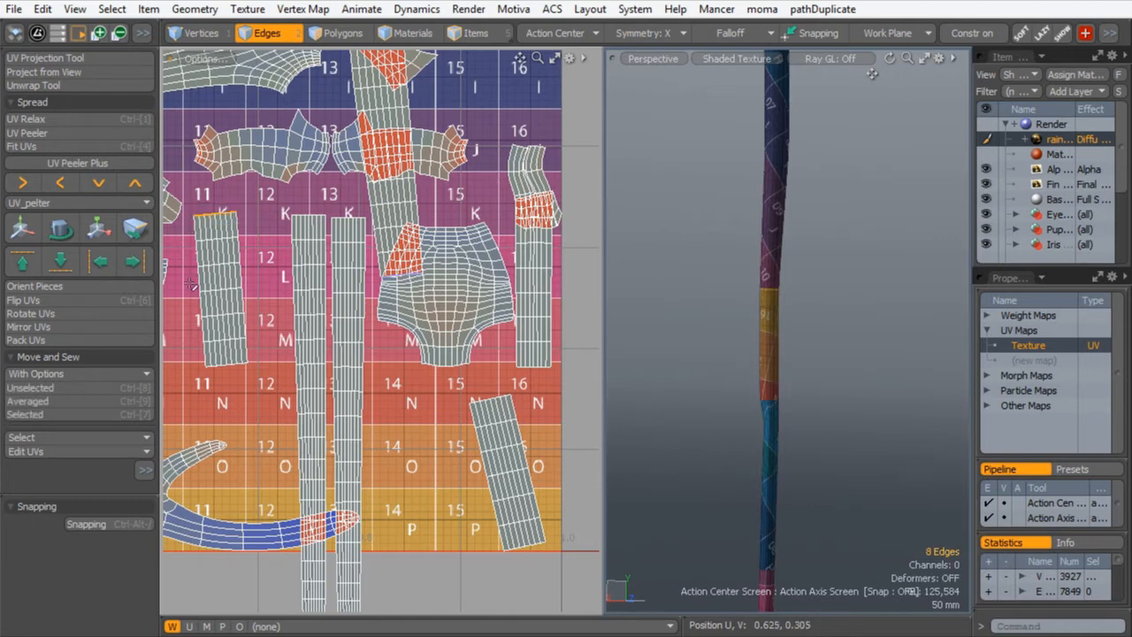
right_drag(258, 383, 262, 387)
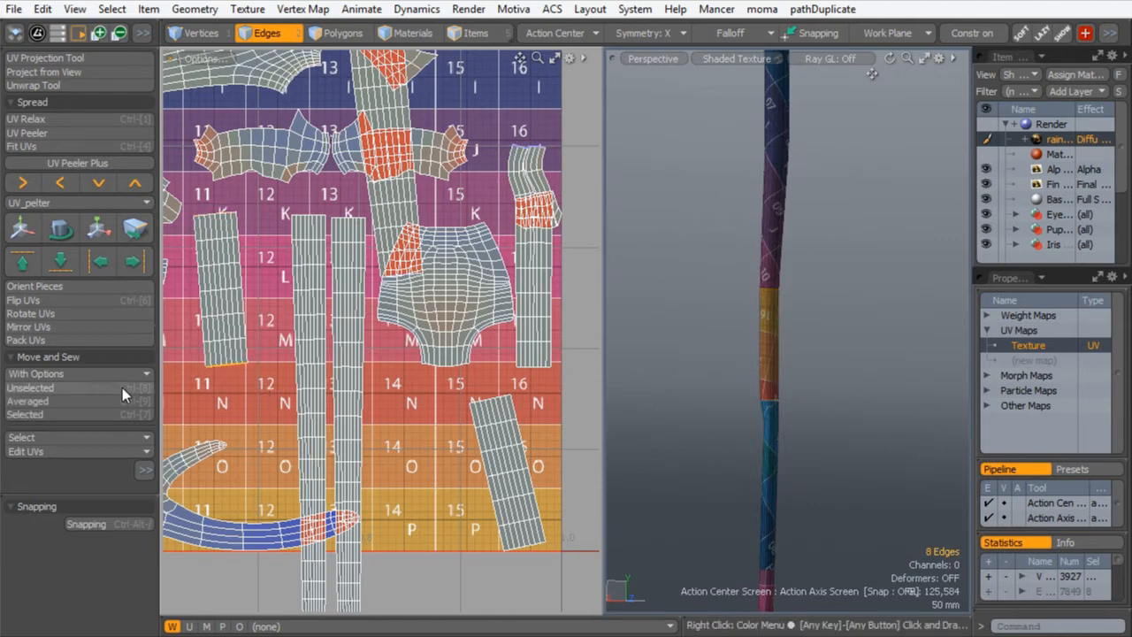
click(25, 414)
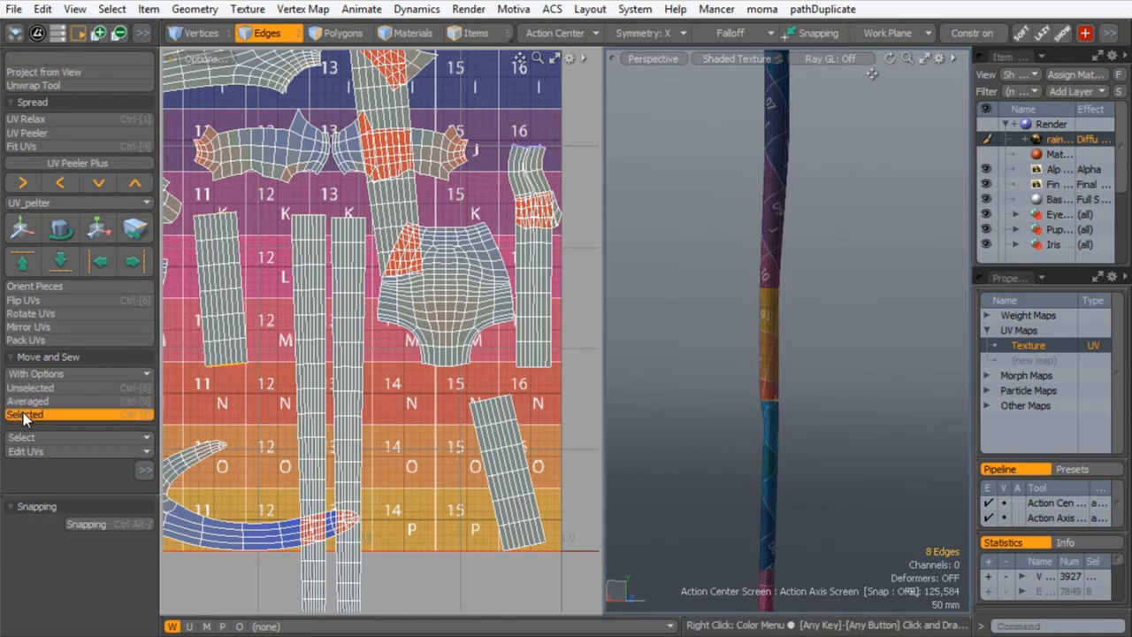
- Sew the adjoining UV pieces onto the top and bottom ends of the tilted strip below the large shell in columns 15-16
alt+shift+drag(256, 320, 291, 246)
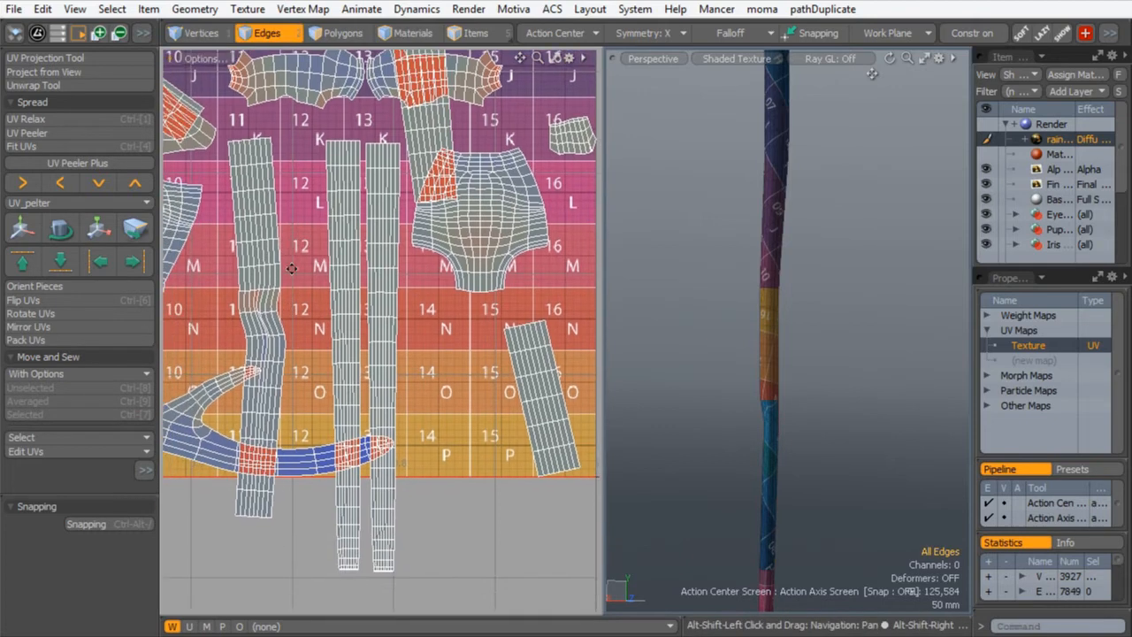
right_drag(508, 327, 509, 326)
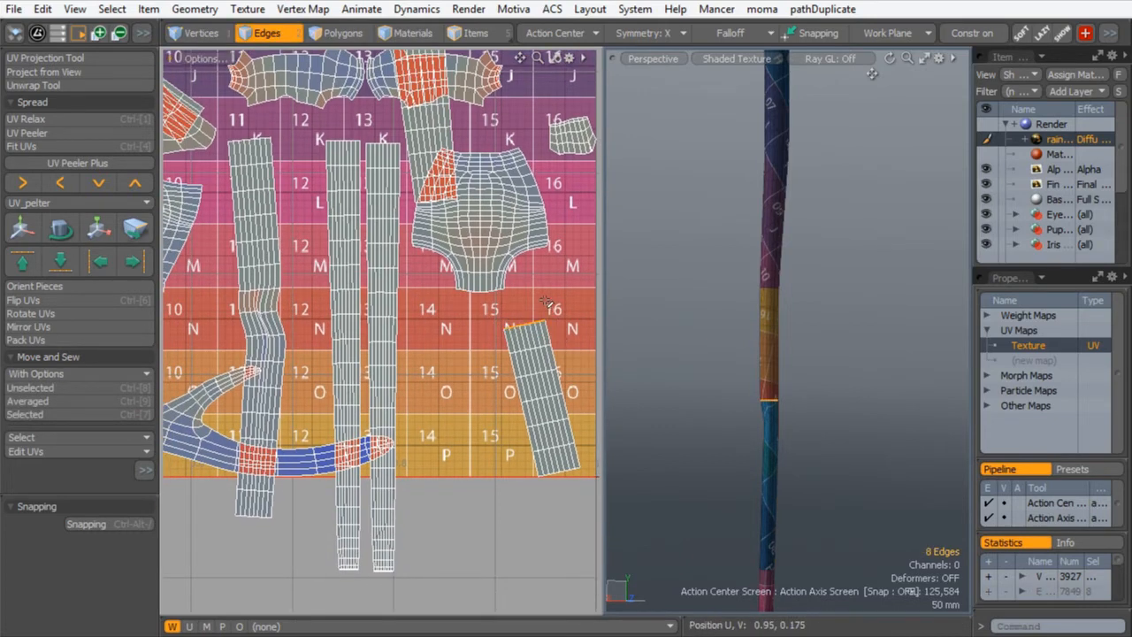
click(31, 413)
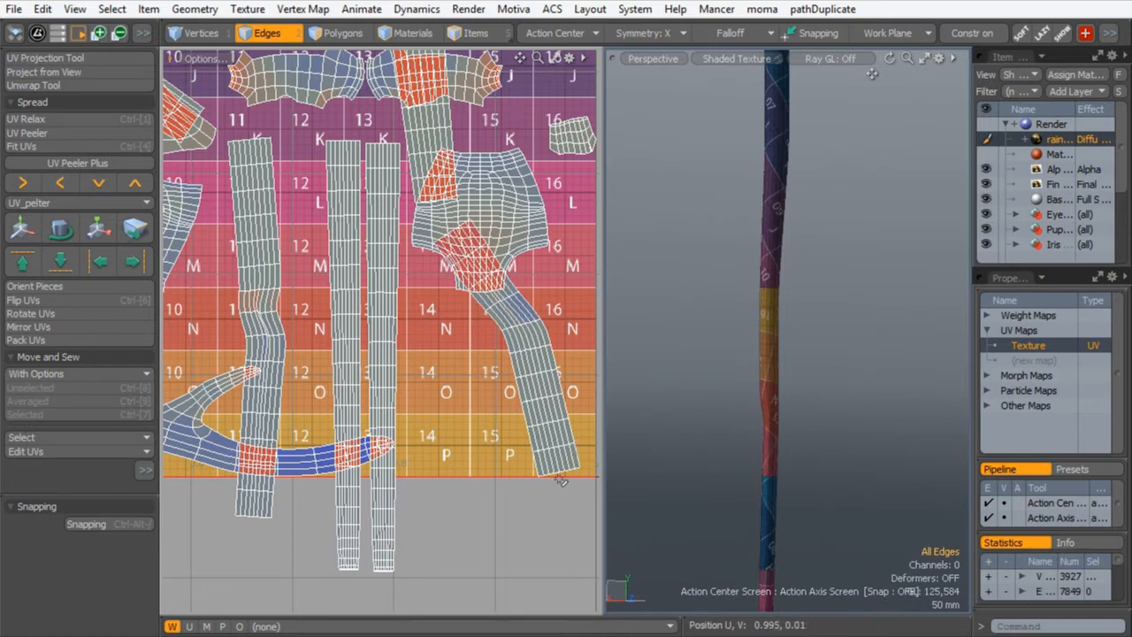
right_drag(594, 469, 524, 503)
click(23, 414)
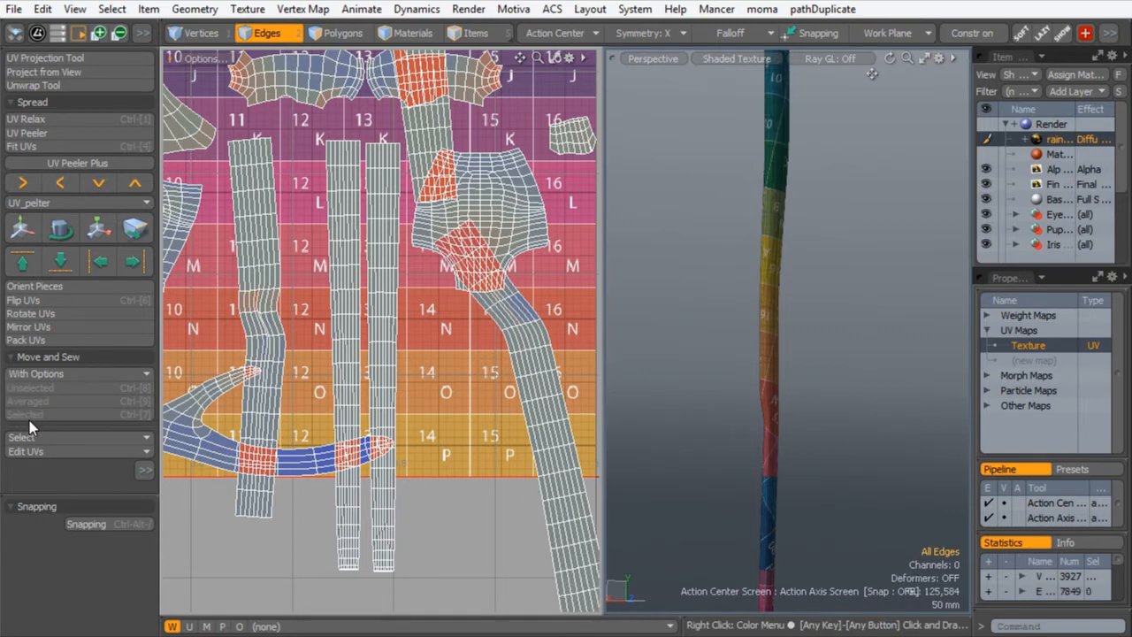
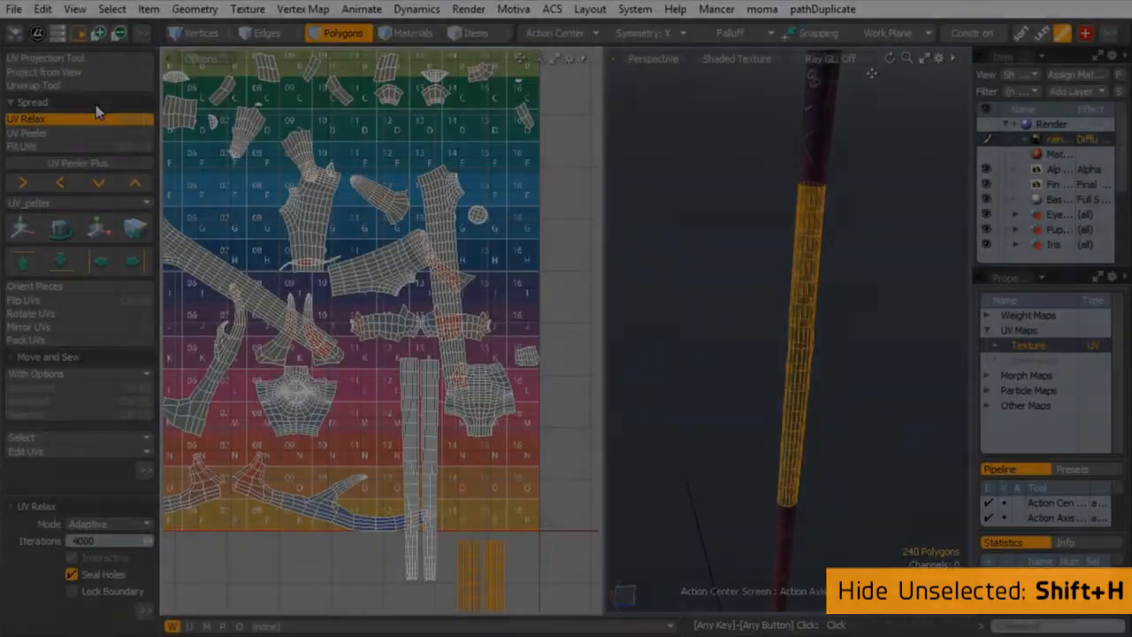
- Isolate the selected tube section by hiding all unselected geometry, and turn on subdivision surfaces for it
key(shift+h)
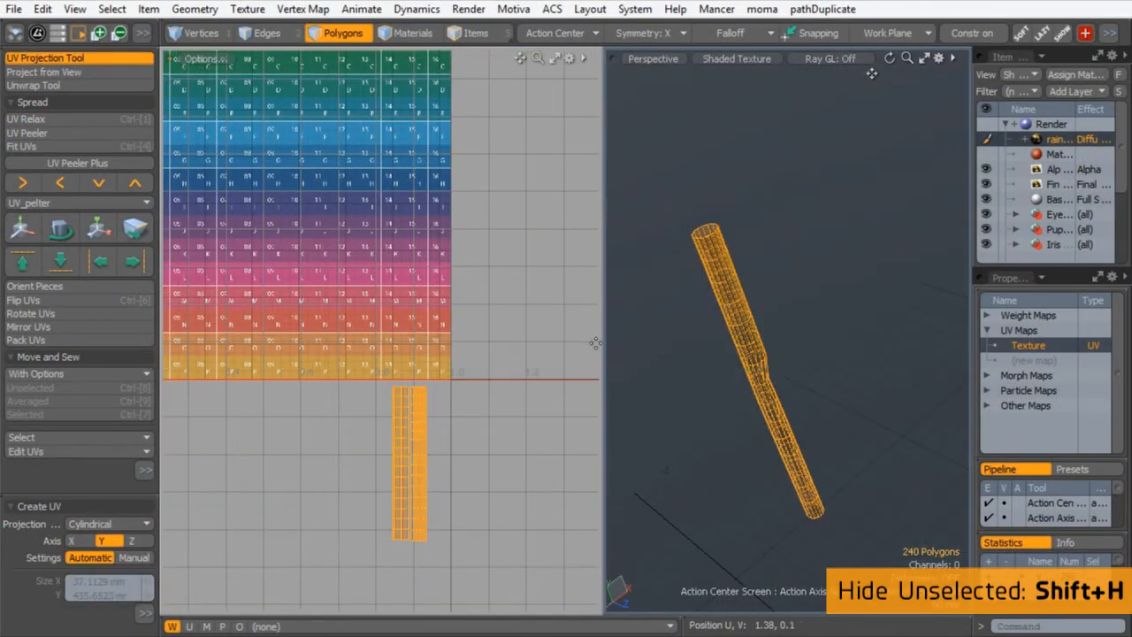
key(space)
click(660, 271)
alt+drag(680, 222, 713, 207)
ctrl+alt+drag(726, 260, 624, 353)
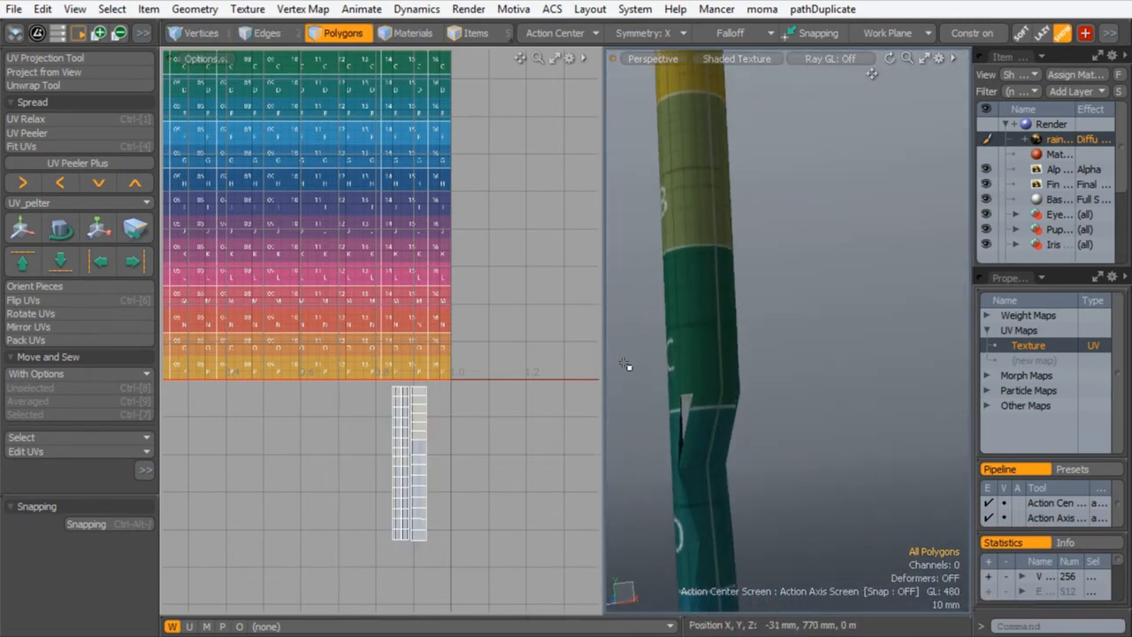
key(Tab)
alt+drag(648, 212, 866, 295)
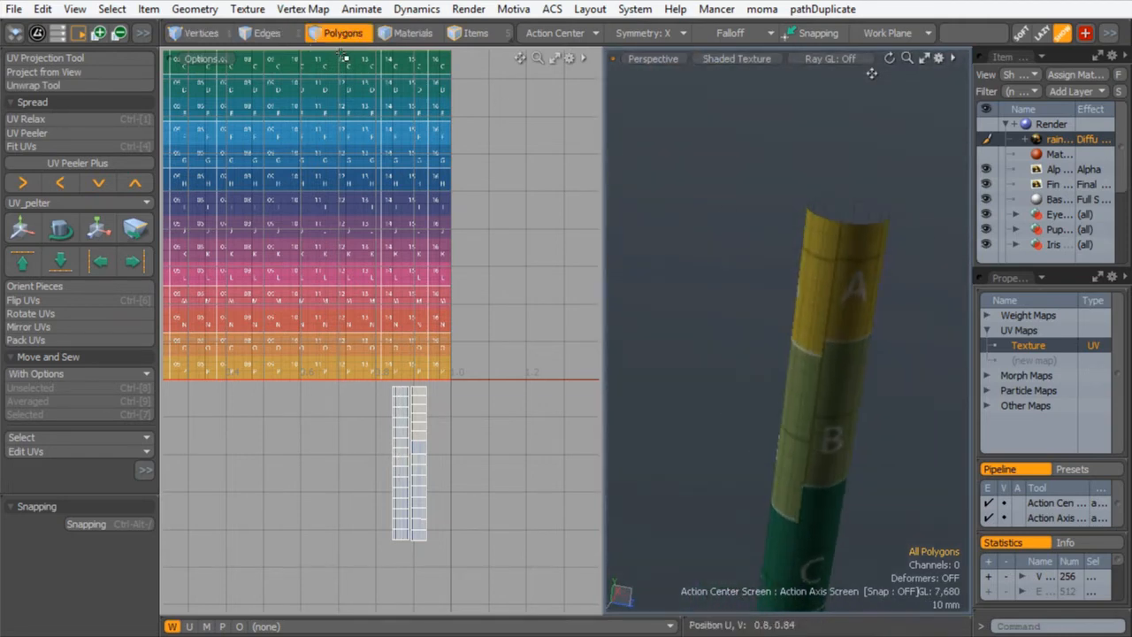
- Select the lengthwise edge loop running down the tube as its seam
key(2)
double_click(836, 237)
double_click(825, 232)
ctrl+alt+drag(827, 231, 717, 333)
key(shift+a)
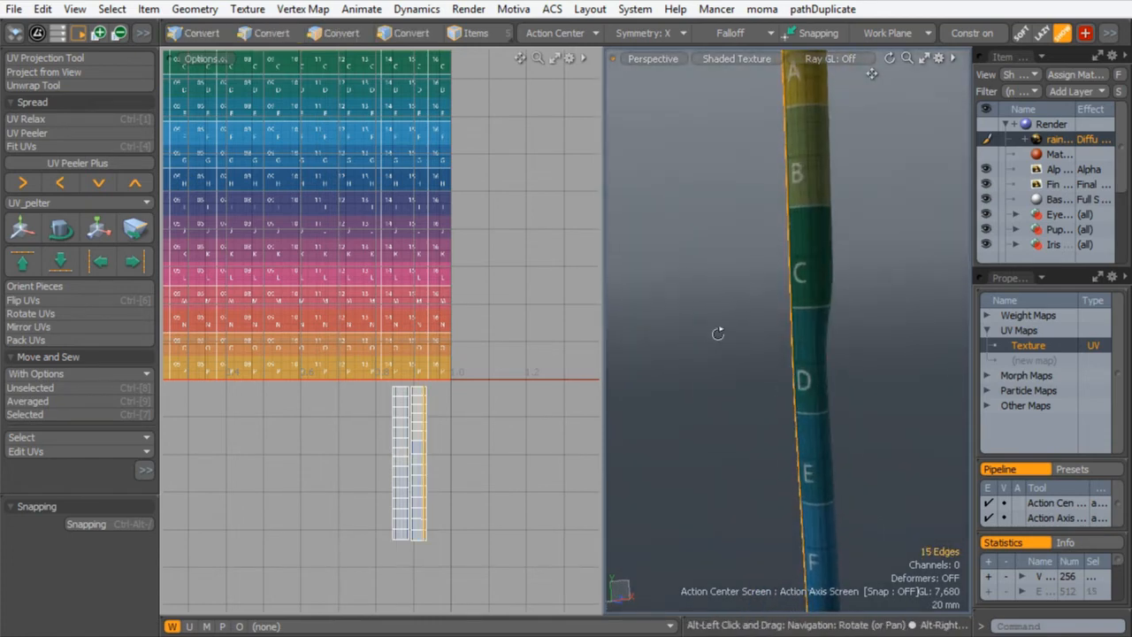
- Try to unwrap the tube with UV Peeler along the selected seam
click(36, 133)
click(246, 197)
alt+shift+drag(256, 237, 355, 328)
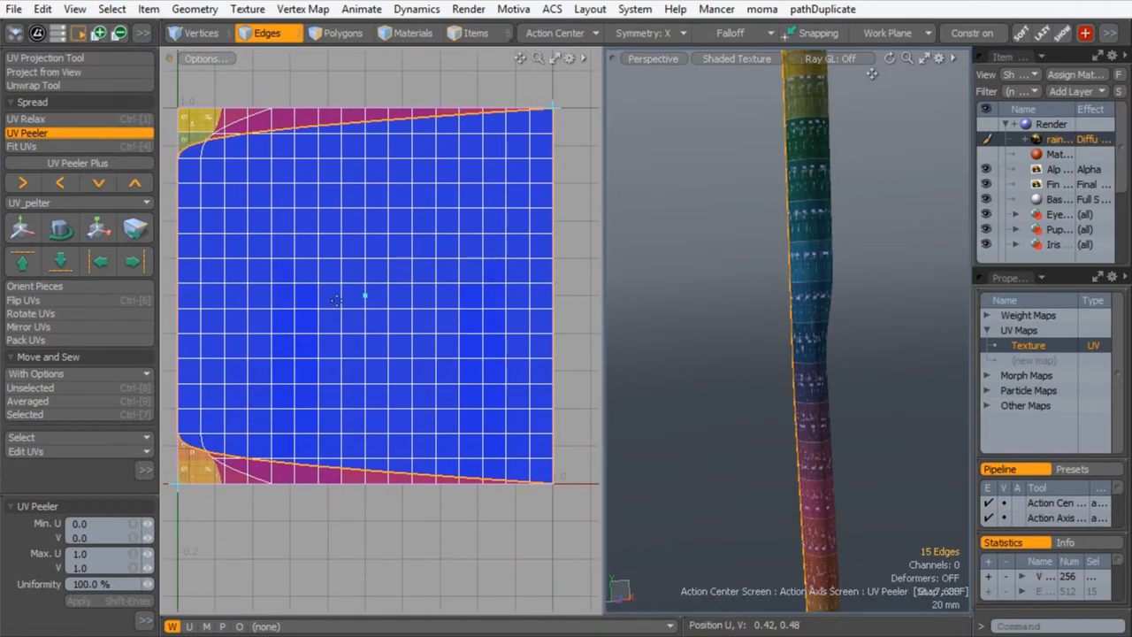
- Select all polygons of the peeled tube and delete their UVs
key(space)
click(318, 32)
double_click(327, 199)
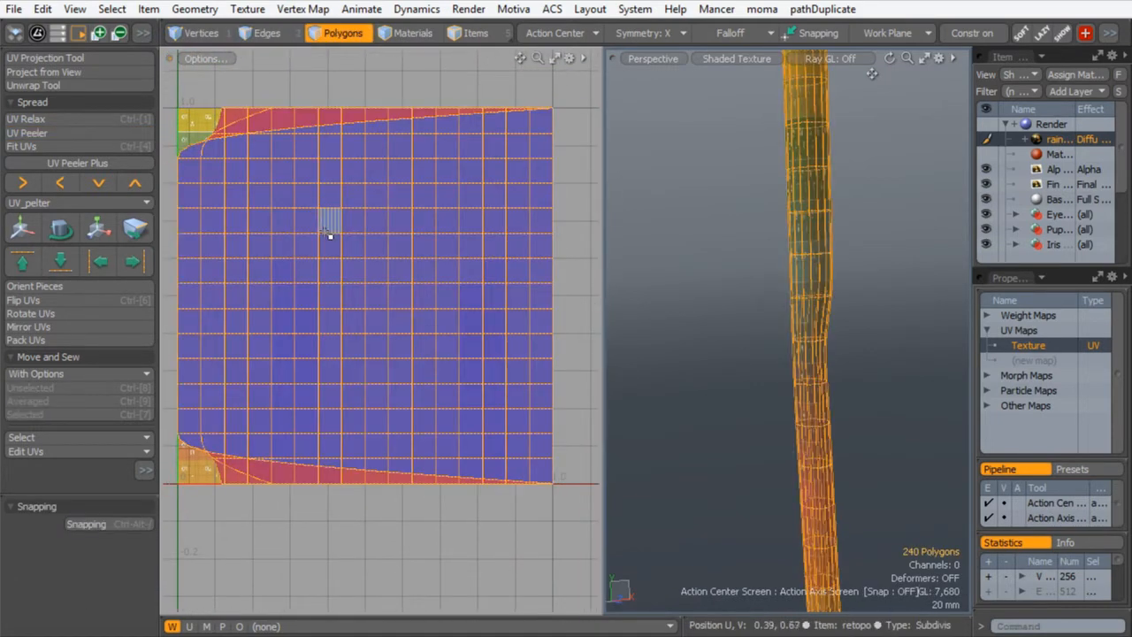
right_click(329, 237)
click(295, 321)
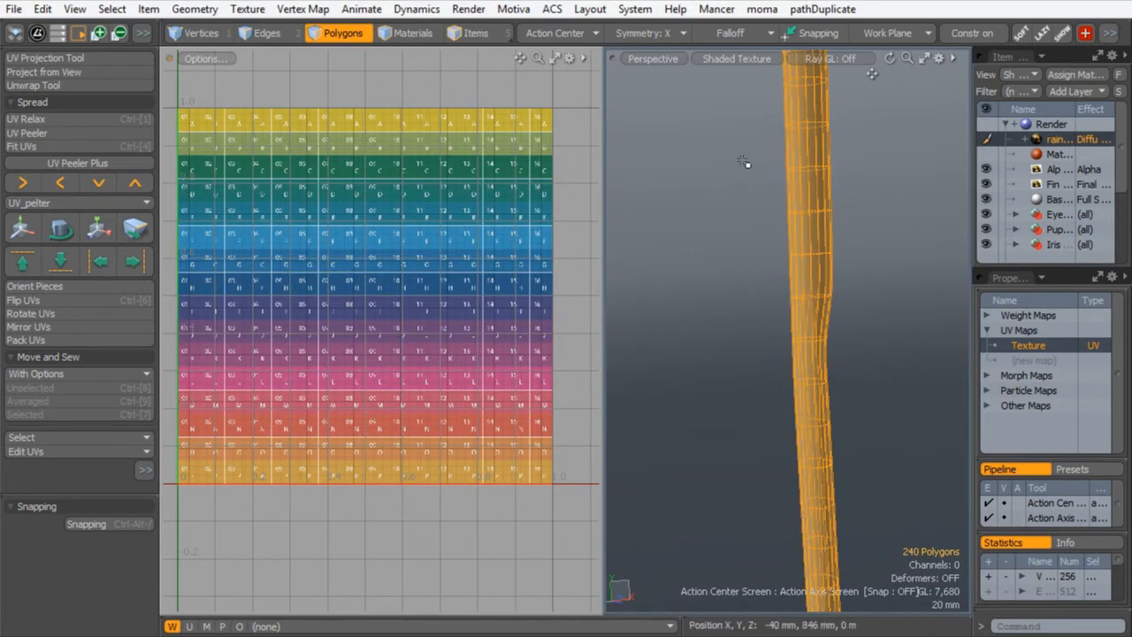
- Unwrap the tube with UV Peeler, reusing the lengthwise seam edges, now that its UVs are cleared
click(747, 271)
alt+drag(746, 275, 862, 346)
alt+shift+drag(800, 292, 755, 392)
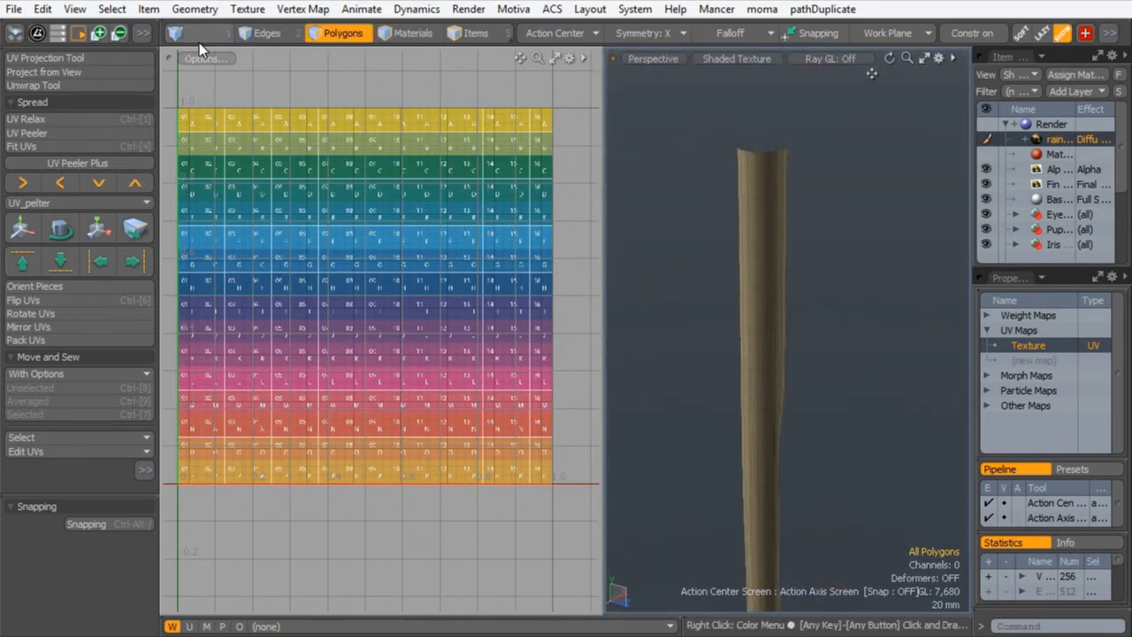
click(266, 34)
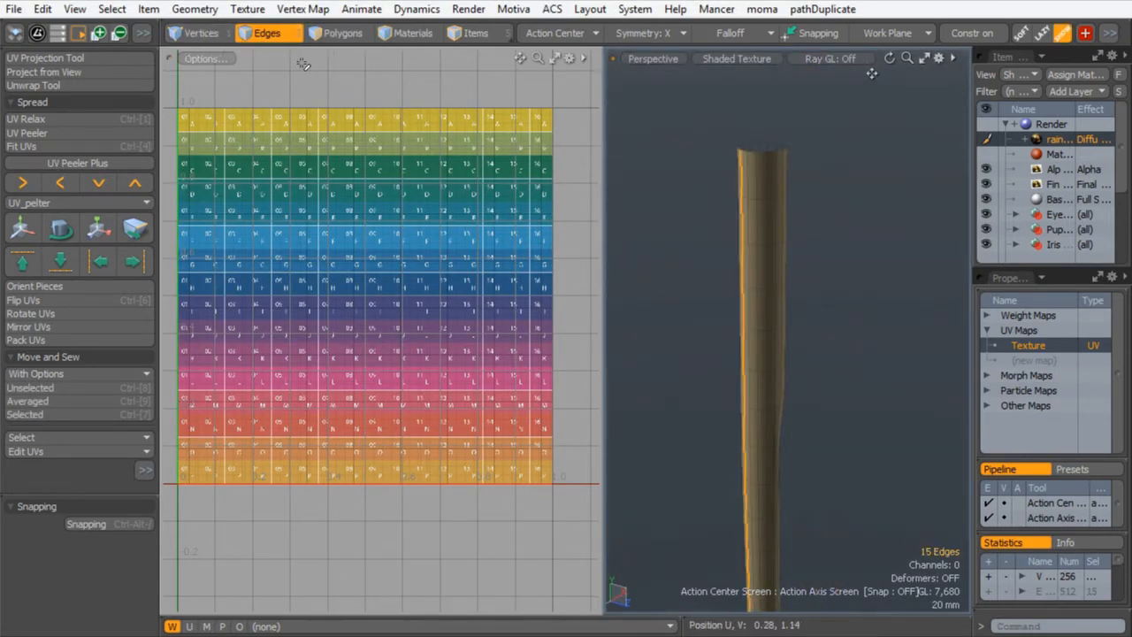
click(28, 132)
click(344, 245)
ctrl+alt+drag(738, 344, 698, 257)
alt+shift+drag(531, 236, 535, 295)
alt+shift+drag(705, 175, 708, 256)
ctrl+alt+drag(744, 181, 692, 185)
ctrl+alt+drag(362, 180, 347, 114)
- Select the peeled UV island, unhide the rest of the mesh, and move the island down by V -0.99
click(339, 40)
double_click(357, 199)
ctrl+alt+drag(393, 238, 379, 231)
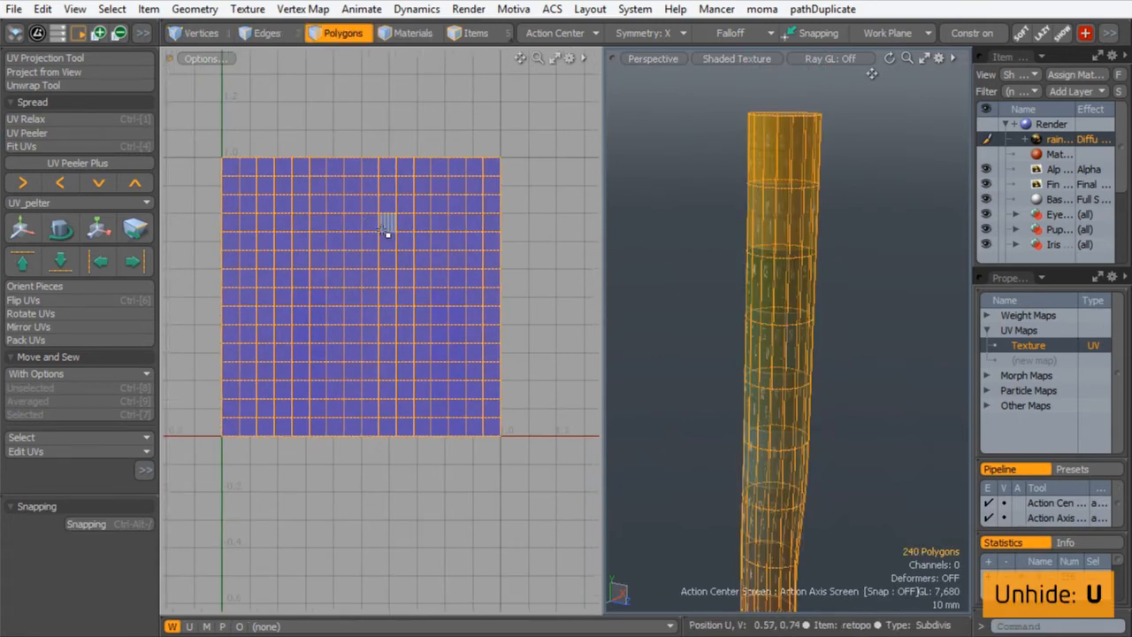
key(w)
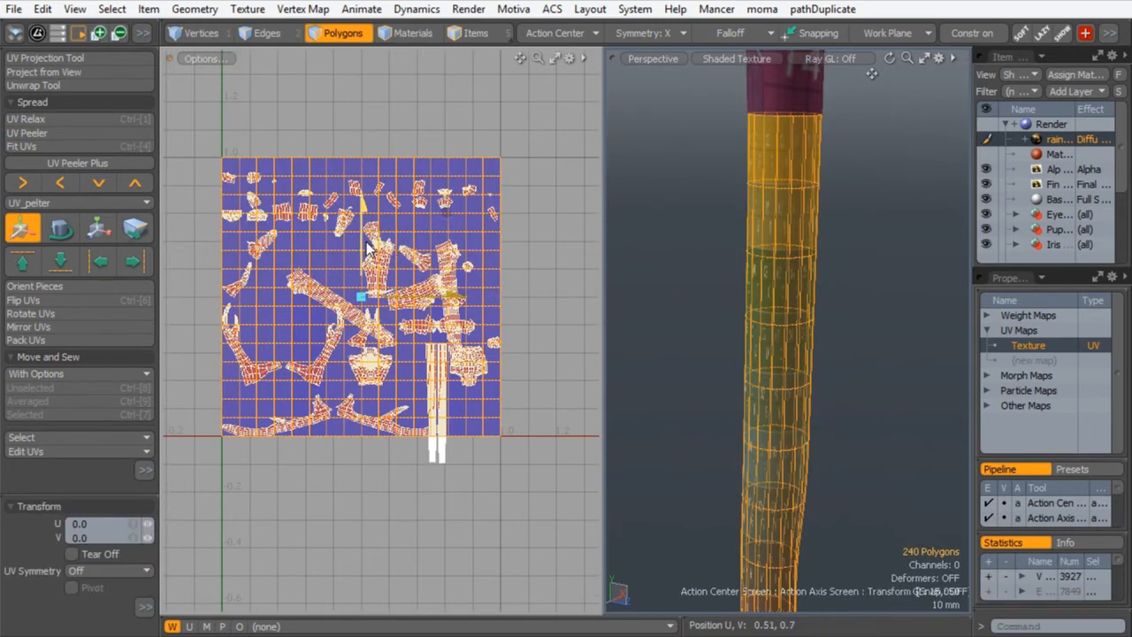
drag(363, 221, 363, 481)
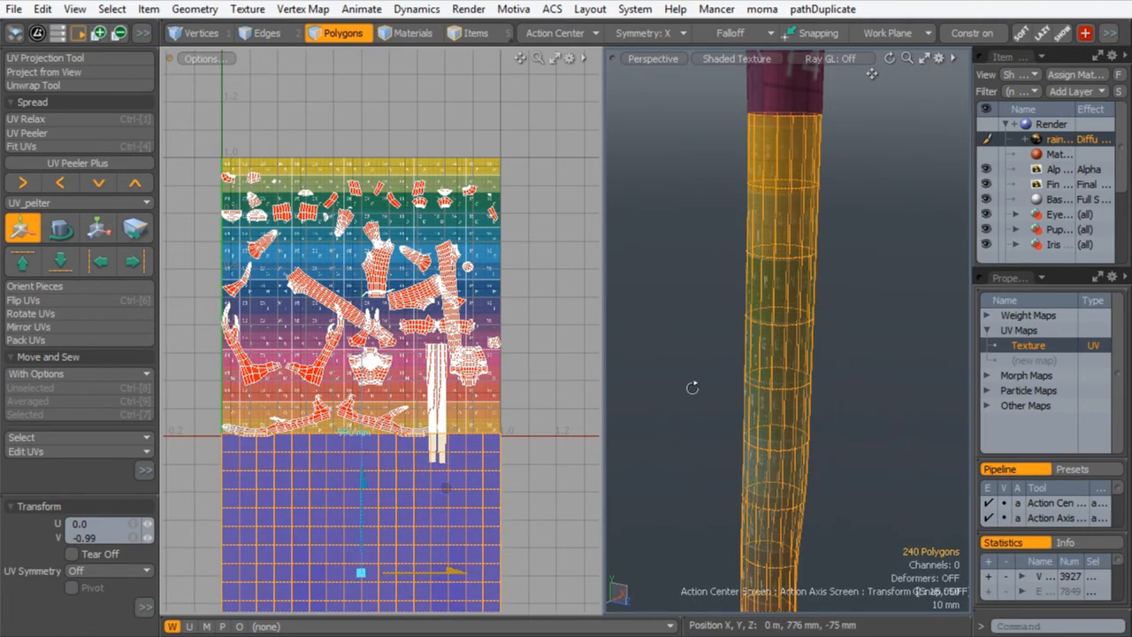
- Scale the peeled UV island to 50% in U, keeping V at 100%
alt+shift+drag(693, 386, 699, 265)
alt+shift+drag(378, 182, 382, 2)
ctrl+alt+drag(287, 371, 440, 301)
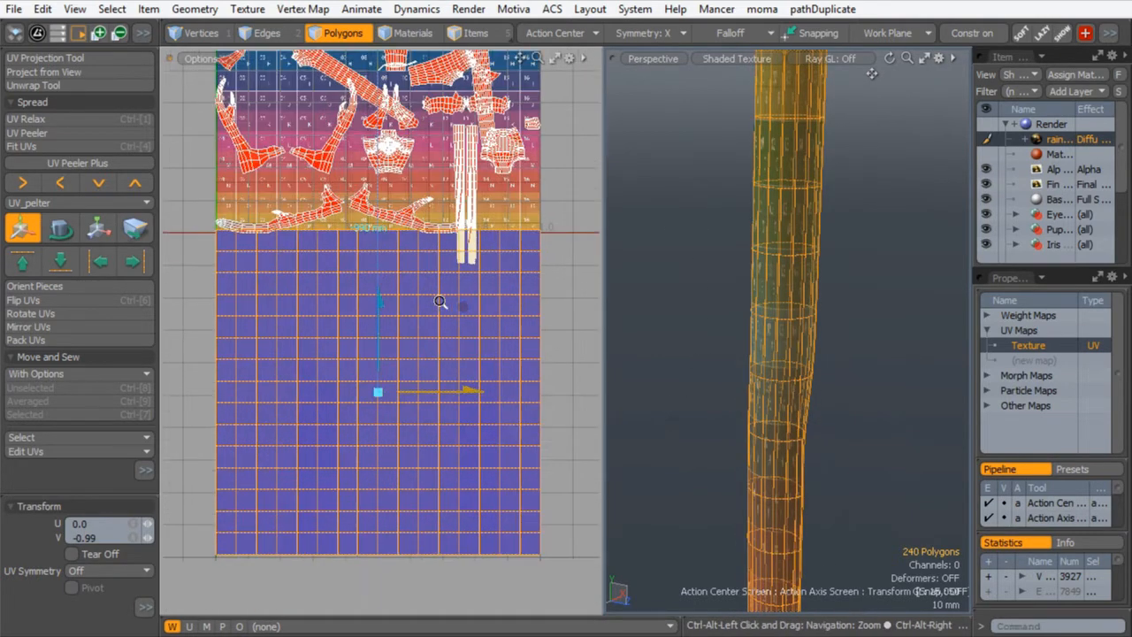
key(r)
drag(478, 392, 422, 392)
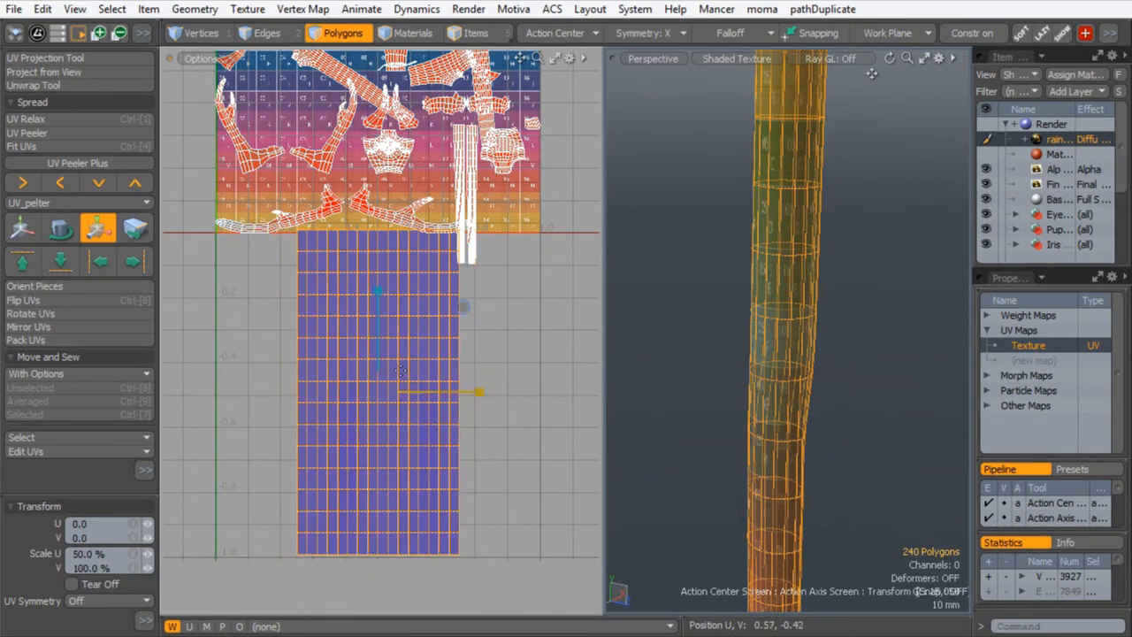
- Scale the peeled tube's UV island down in V to less than half its height, keeping its width
key(space)
alt+drag(728, 329, 662, 316)
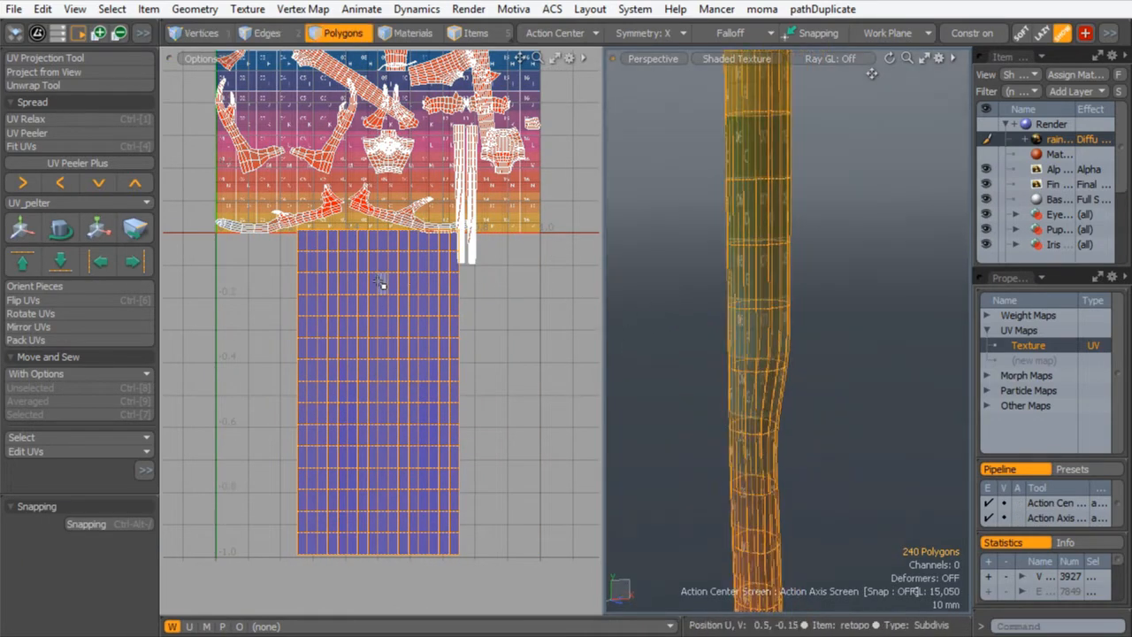
key(r)
drag(378, 290, 378, 351)
alt+shift+drag(718, 195, 695, 355)
ctrl+alt+drag(436, 350, 398, 359)
- Move the peeled UV island by U 0.245 and V 0.185, placing it just below the two long strips
key(w)
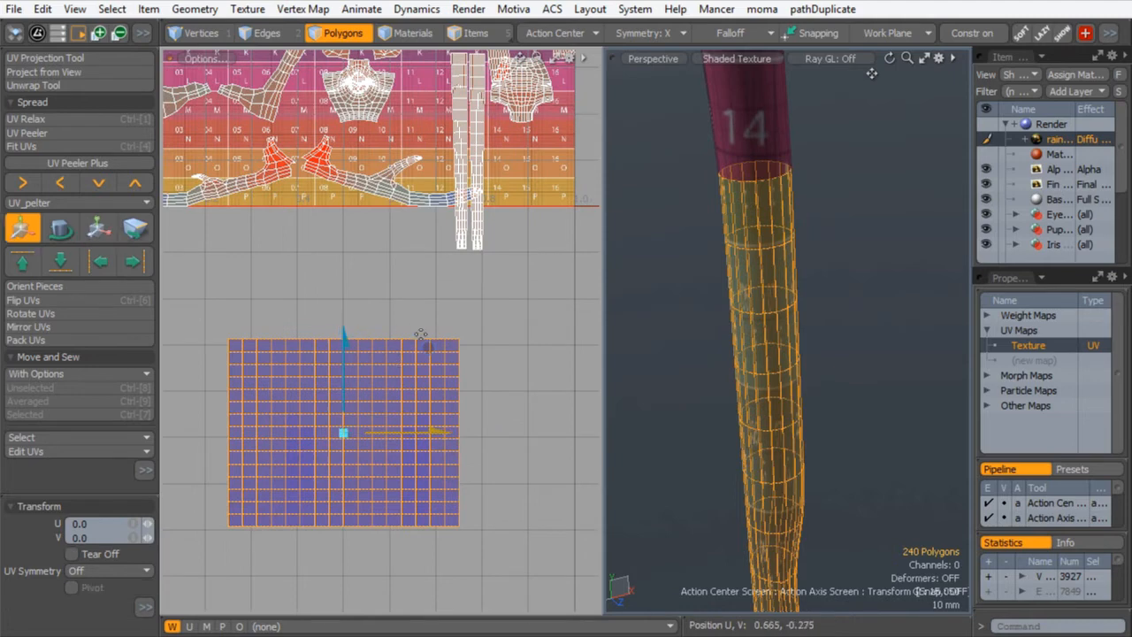
drag(343, 433, 456, 347)
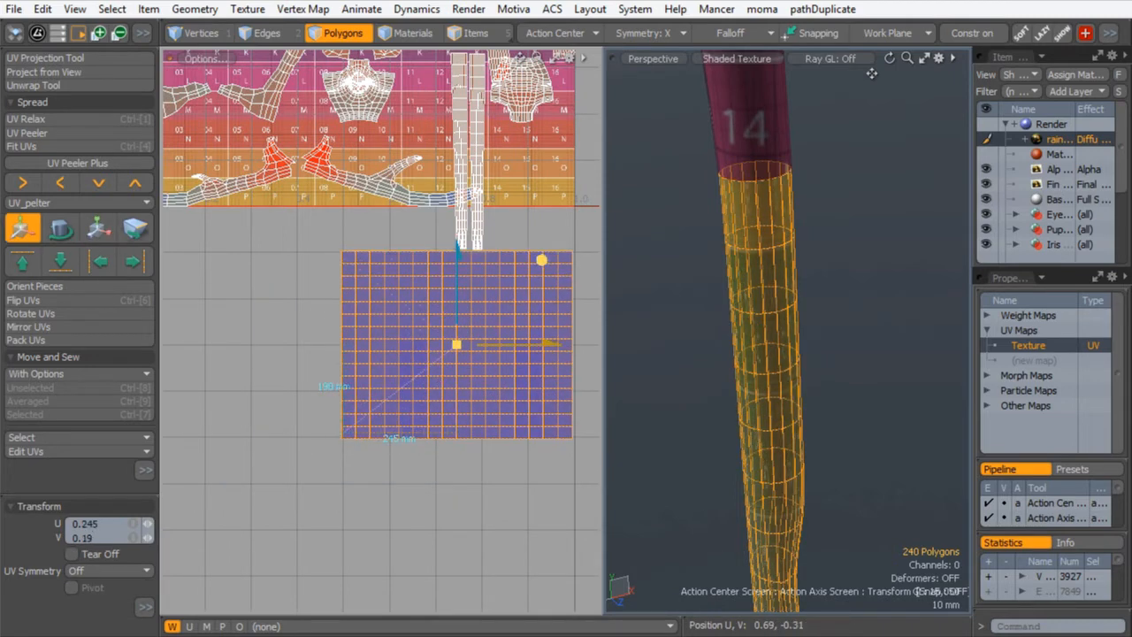
alt+drag(663, 310, 709, 285)
ctrl+alt+drag(514, 291, 532, 317)
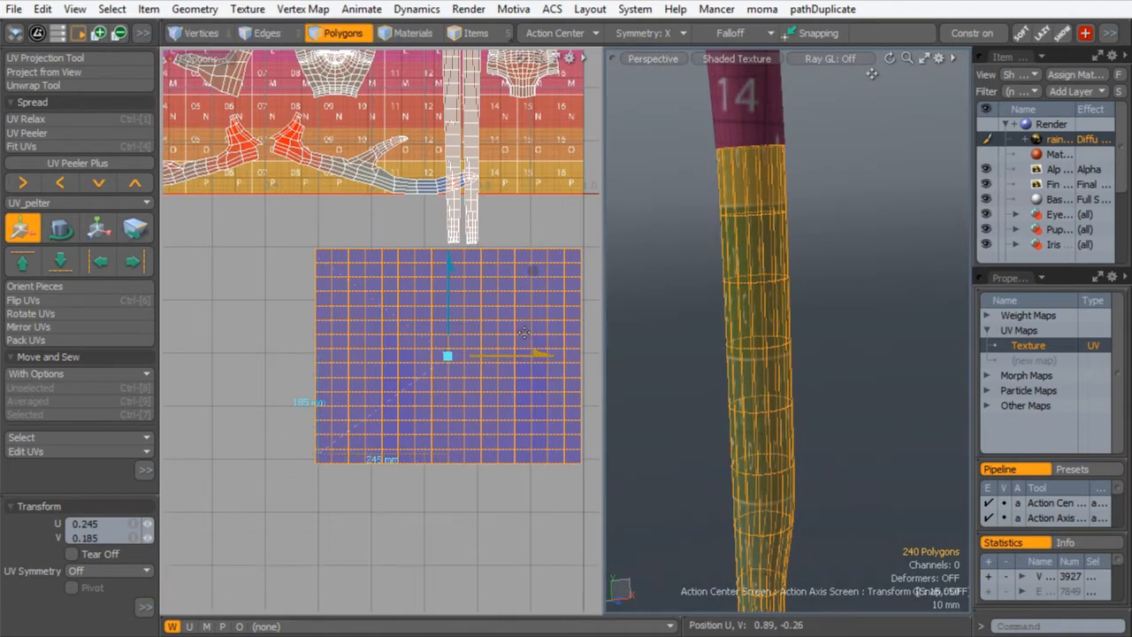
- Scale the peeled UV island to 57.5% in U with V kept at 100%, and clear the selection
key(y)
drag(549, 356, 504, 356)
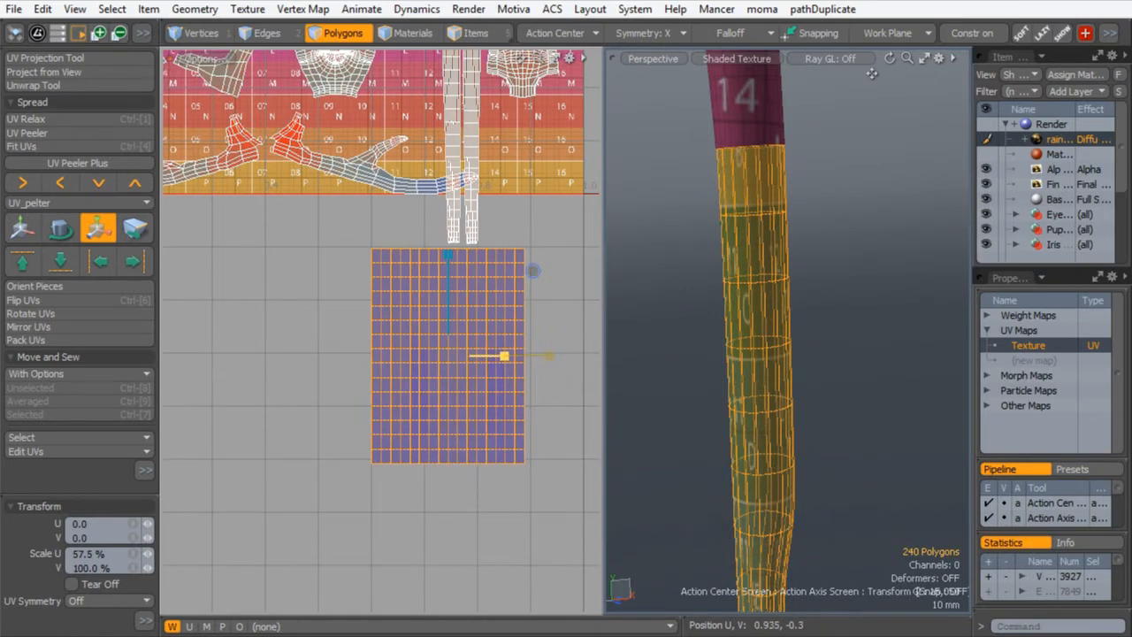
scroll(540, 346, up, 1)
alt+drag(784, 399, 670, 319)
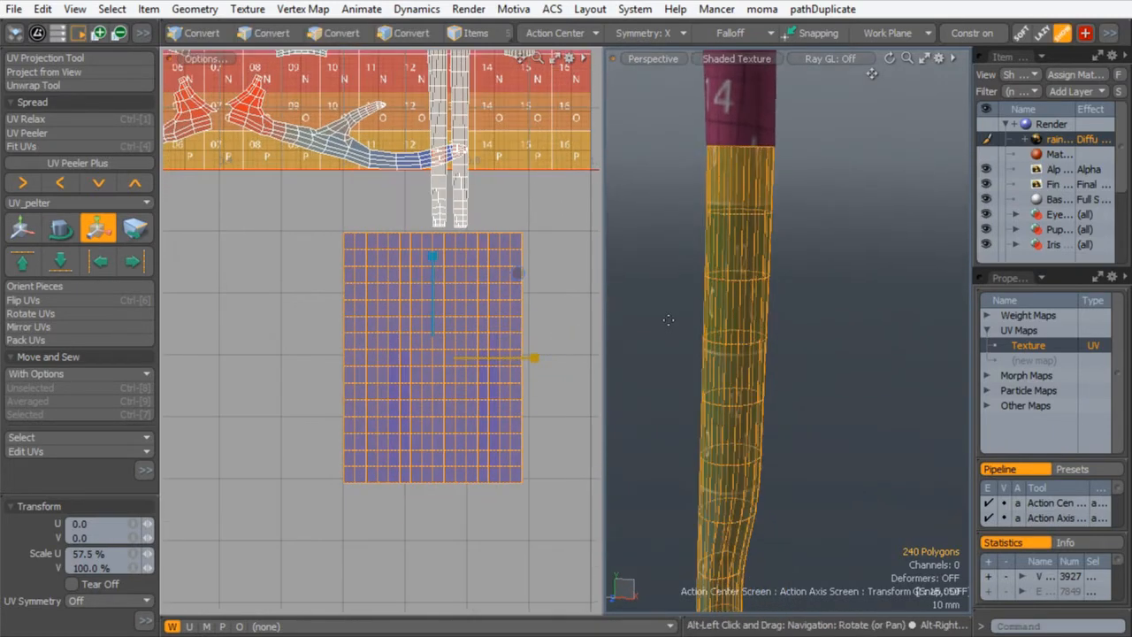
key(space)
click(676, 300)
- Compare the size and stretching of the texture labels on the peeled tube with those on the section above it
alt+shift+drag(689, 360, 698, 182)
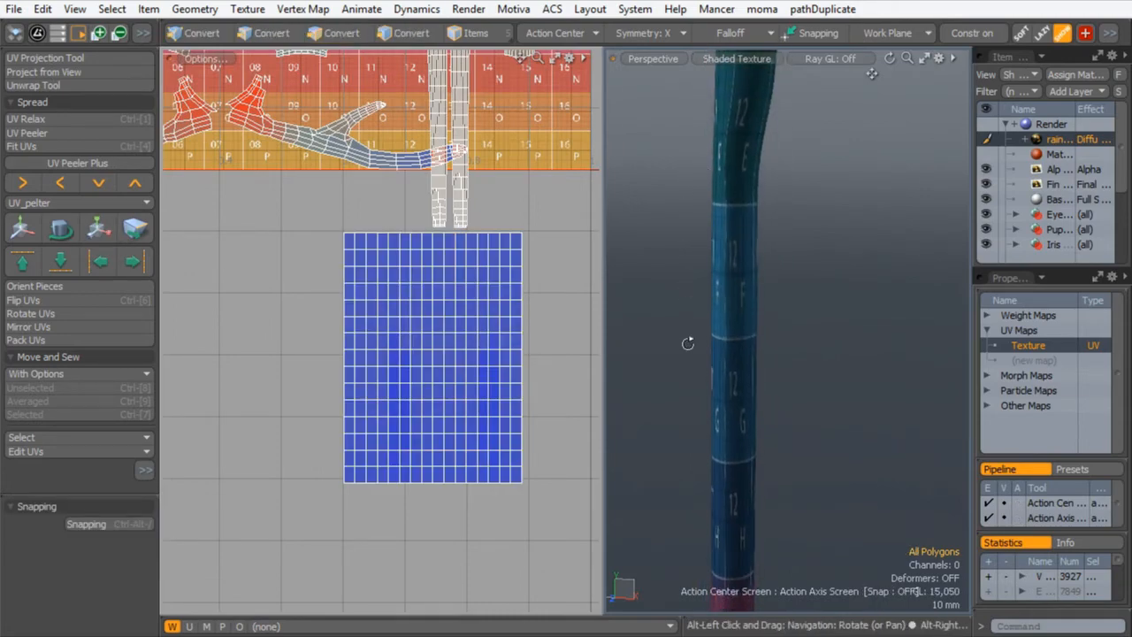
alt+shift+drag(516, 159, 523, 313)
ctrl+alt+drag(526, 271, 488, 268)
alt+shift+drag(453, 213, 459, 396)
ctrl+alt+drag(350, 251, 375, 253)
alt+shift+drag(376, 254, 389, 203)
ctrl+alt+drag(465, 255, 486, 255)
alt+shift+drag(486, 255, 391, 198)
ctrl+alt+drag(414, 235, 477, 182)
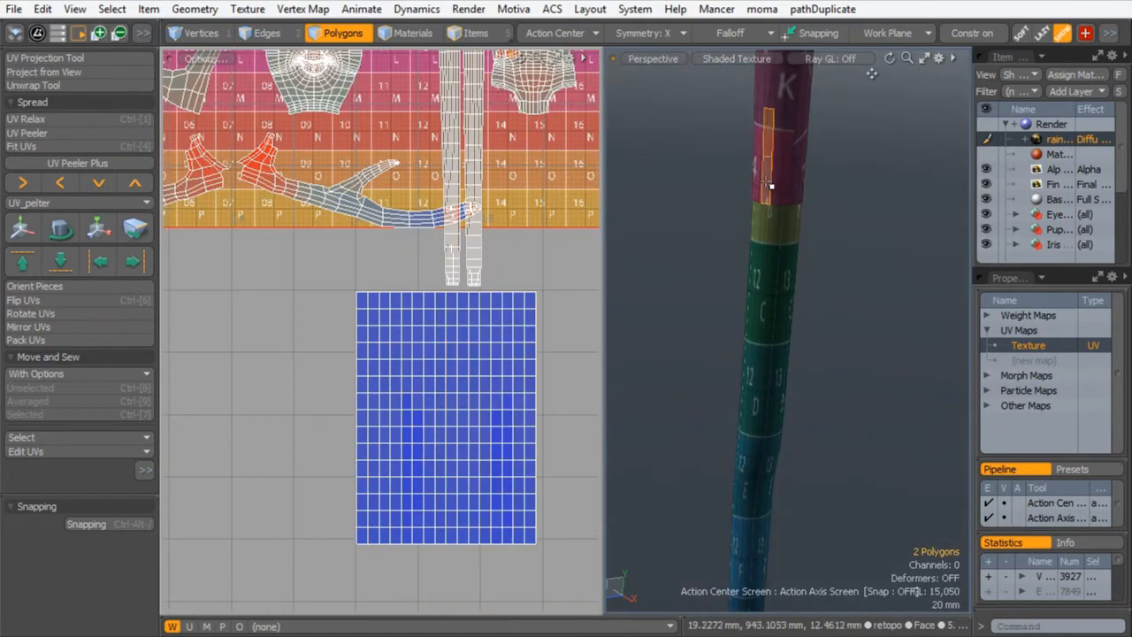
- Select the 120 polygons forming the low-U lengthwise half of the peeled UV island
alt+shift+drag(752, 109, 717, 250)
drag(744, 146, 737, 157)
alt+shift+drag(499, 129, 442, 472)
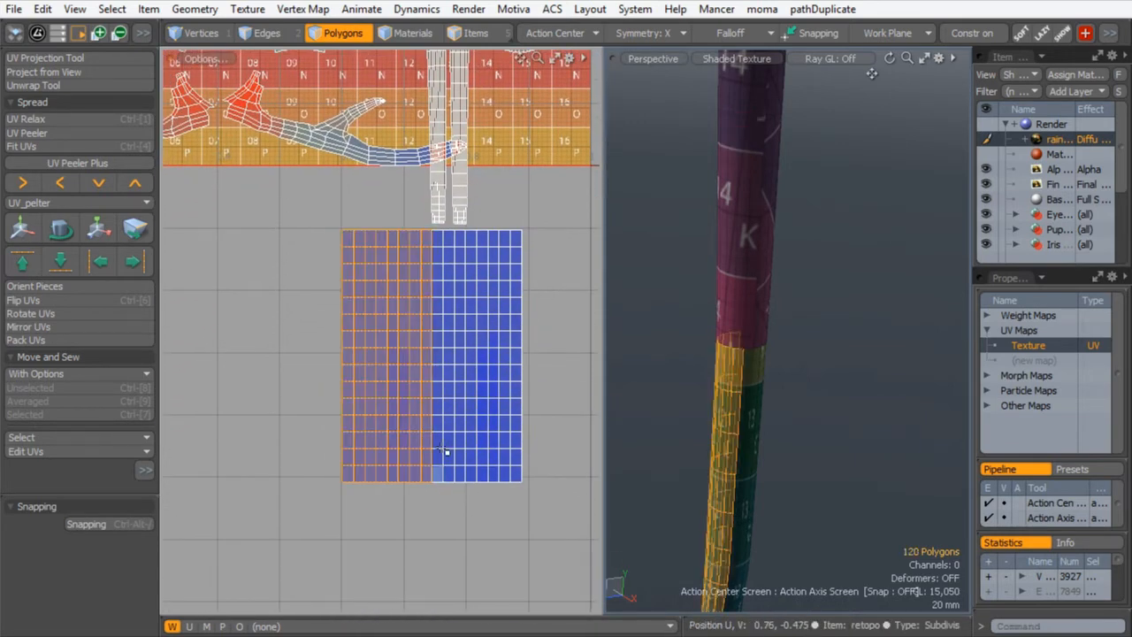
- Try to shift the selected half of the peeled island by U -0.015 without tearing it off
key(w)
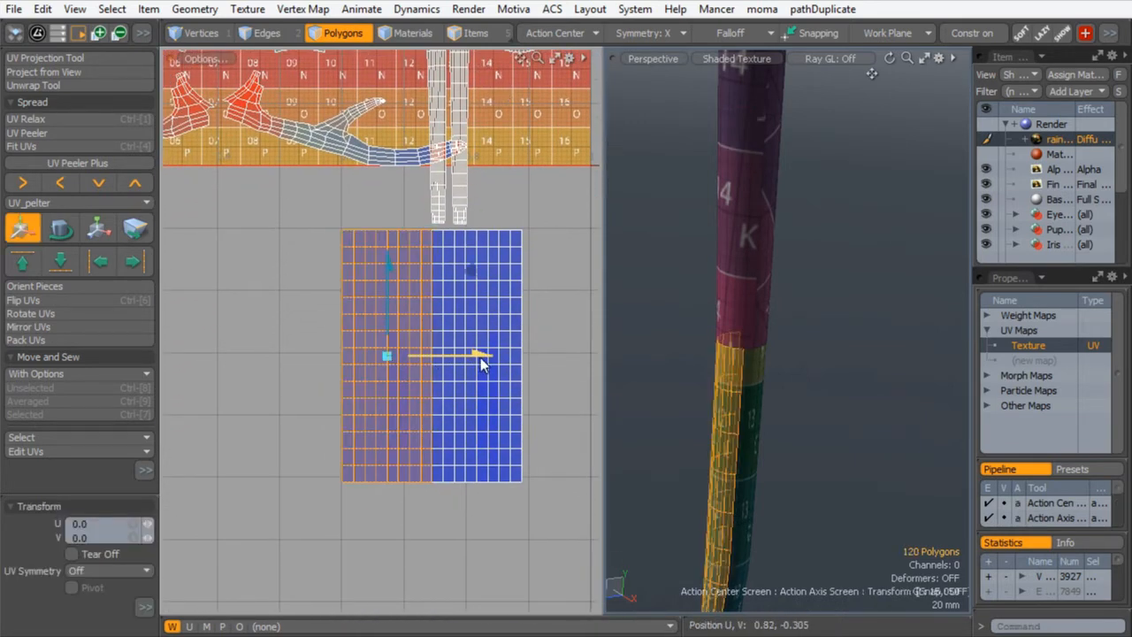
drag(478, 361, 469, 363)
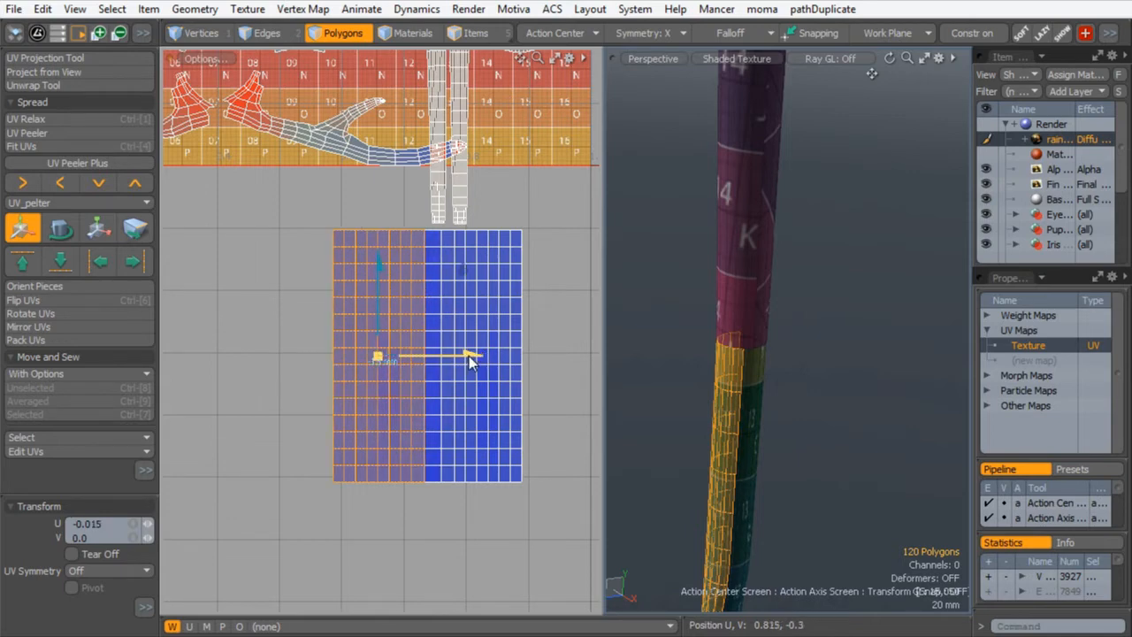
key(ctrl+z)
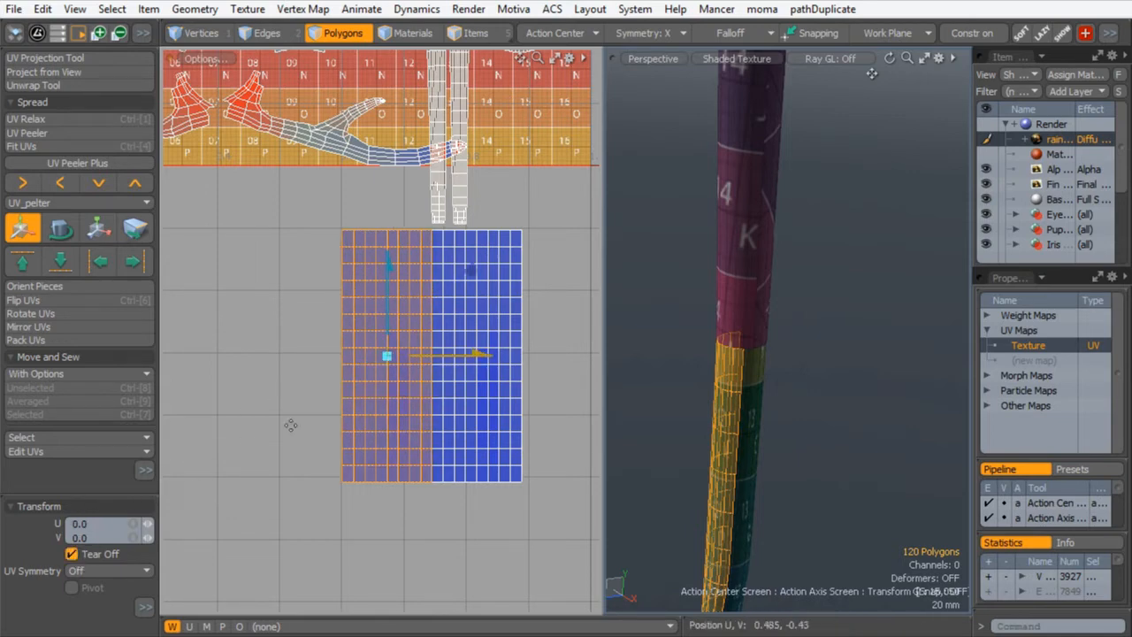
- Move the selected half slightly in negative U with Tear Off enabled to separate it from the other half, and clear the selection
drag(478, 361, 469, 361)
key(q)
click(567, 285)
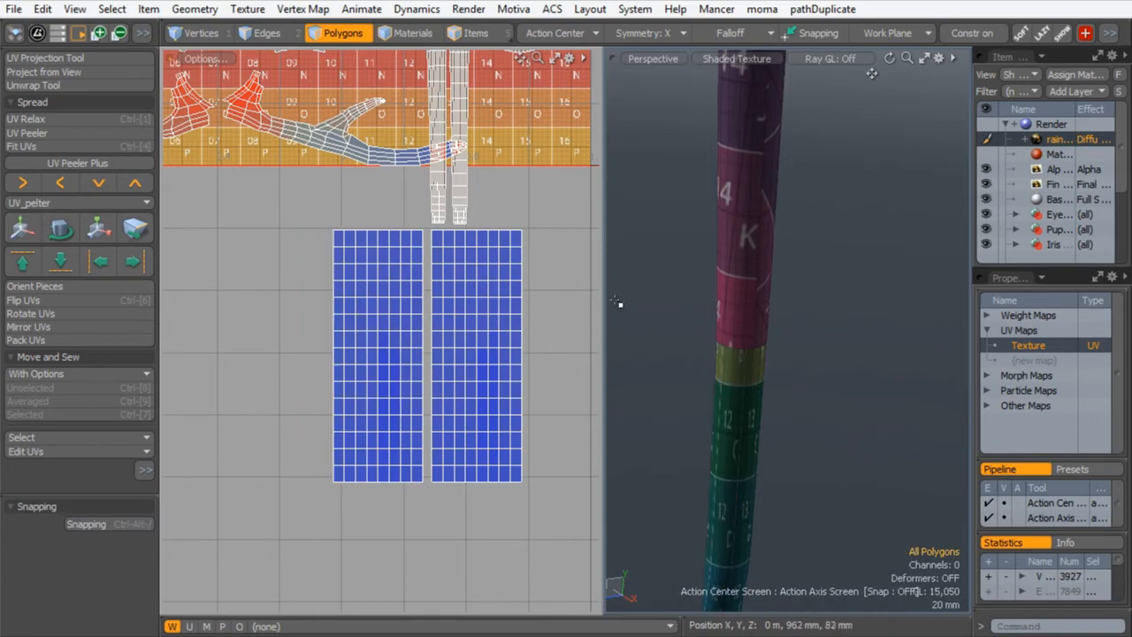
- Select both halves of the tube's UVs and scale them to about half their width using the Local action center
ctrl+alt+drag(669, 294, 626, 283)
ctrl+alt+drag(478, 171, 461, 164)
alt+shift+drag(462, 164, 429, 367)
double_click(453, 405)
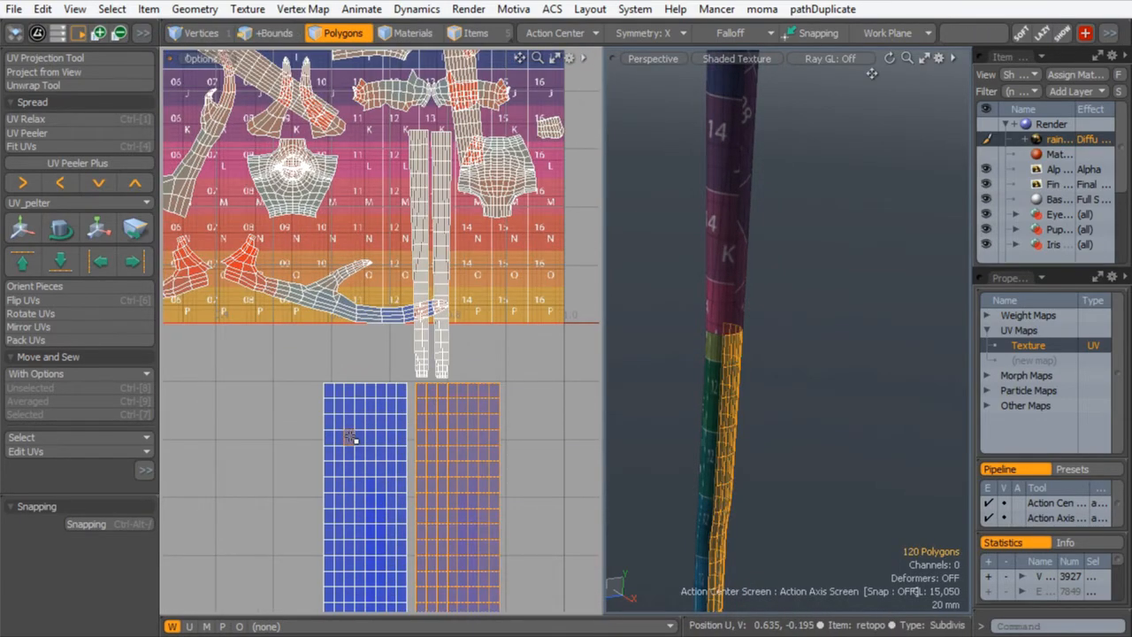
shift+double_click(353, 437)
key(w)
key(alt+x)
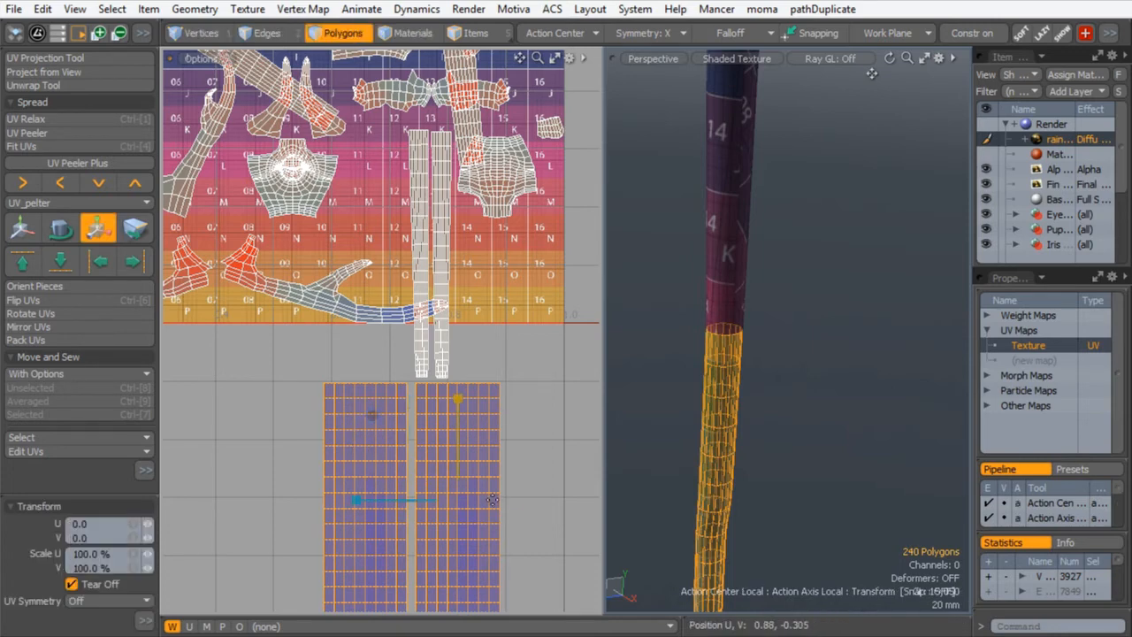
drag(358, 501, 407, 501)
key(q)
click(460, 487)
- Examine the small UV islands and the whole model, and clear the selection
alt+shift+drag(518, 443, 500, 501)
ctrl+alt+drag(501, 500, 468, 500)
alt+shift+drag(382, 245, 459, 384)
ctrl+alt+drag(313, 195, 389, 188)
alt+shift+drag(390, 187, 421, 251)
alt+shift+drag(254, 276, 373, 249)
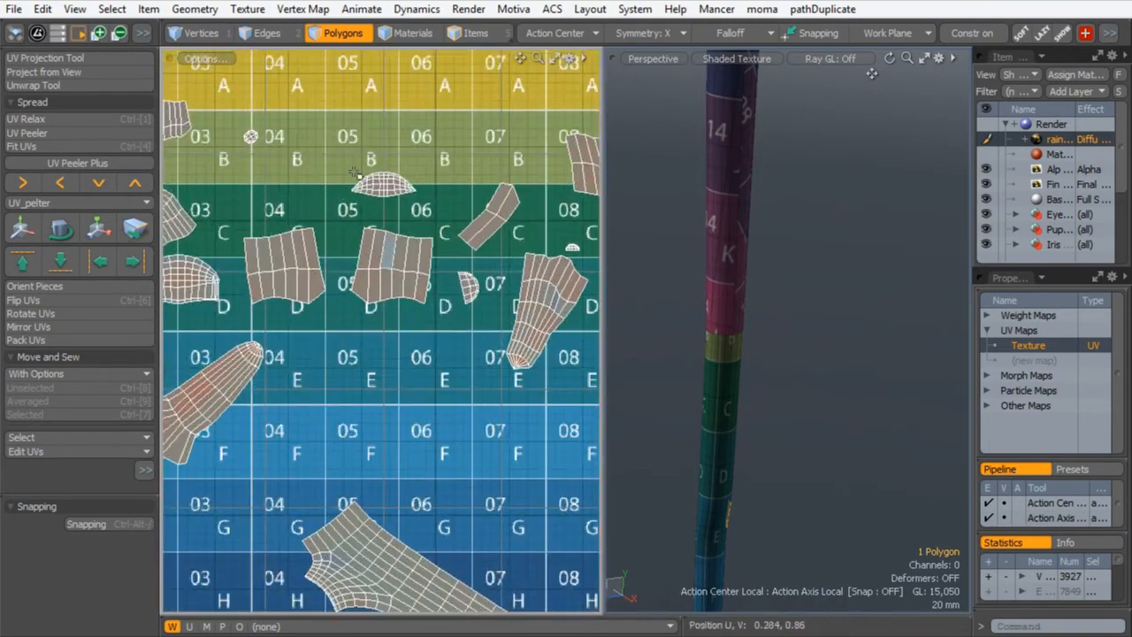
ctrl+alt+drag(694, 225, 599, 207)
alt+shift+drag(683, 349, 723, 398)
alt+drag(724, 398, 829, 394)
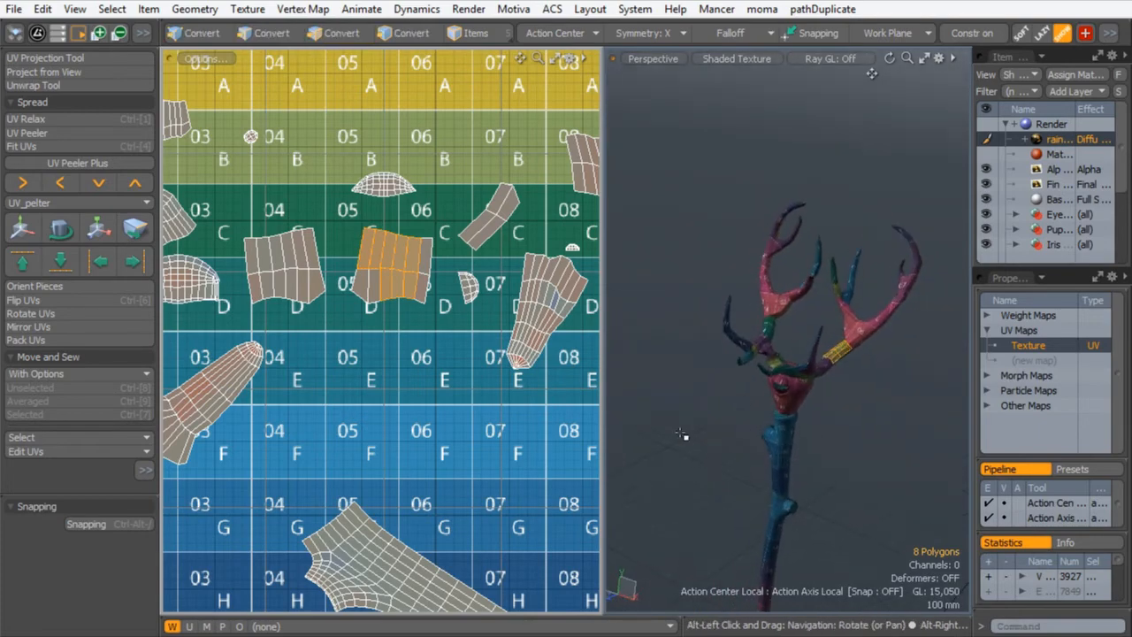
click(395, 387)
ctrl+alt+drag(434, 387, 396, 349)
alt+shift+drag(395, 349, 375, 210)
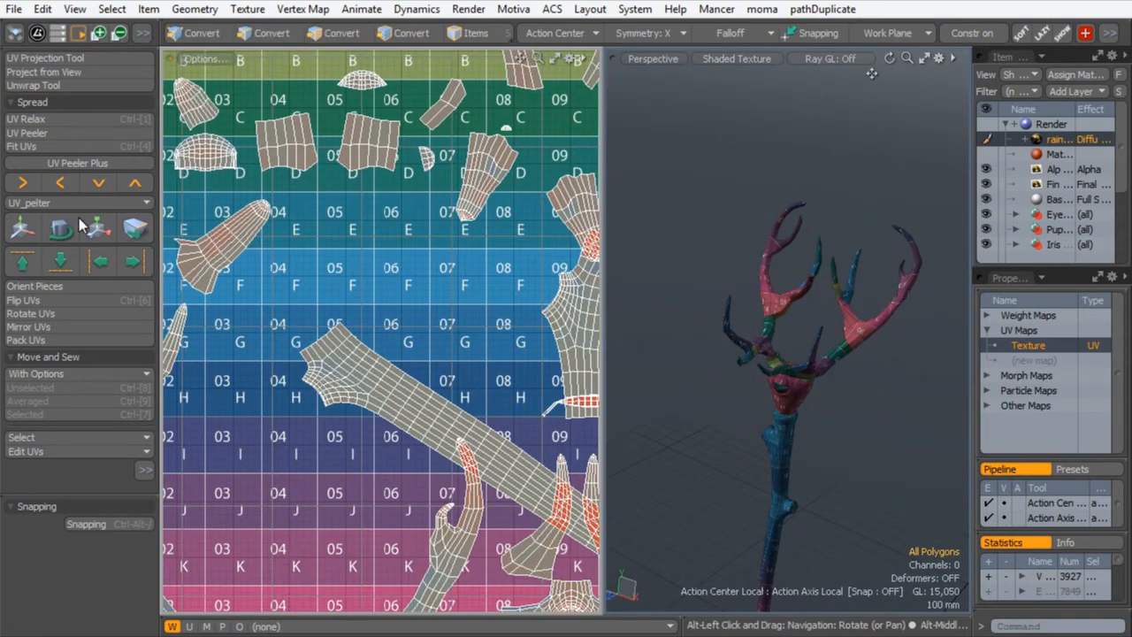
- Pack all UVs with Pack and Orient enabled, Stretch disabled, Auto direction and 5% gaps
click(28, 341)
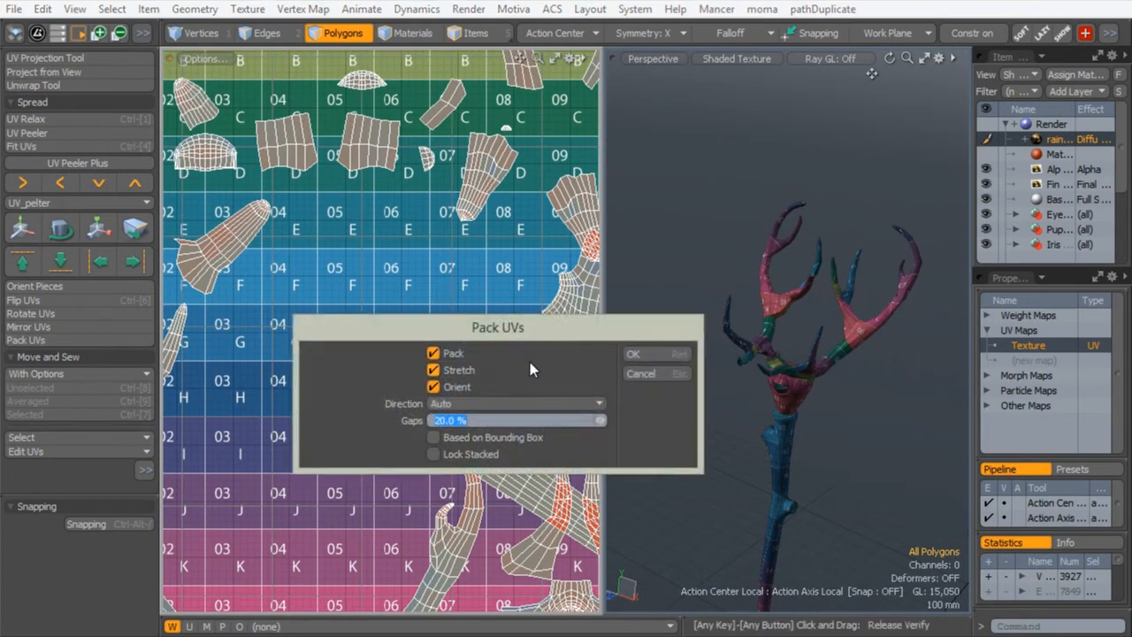
click(433, 370)
text(5)
click(634, 354)
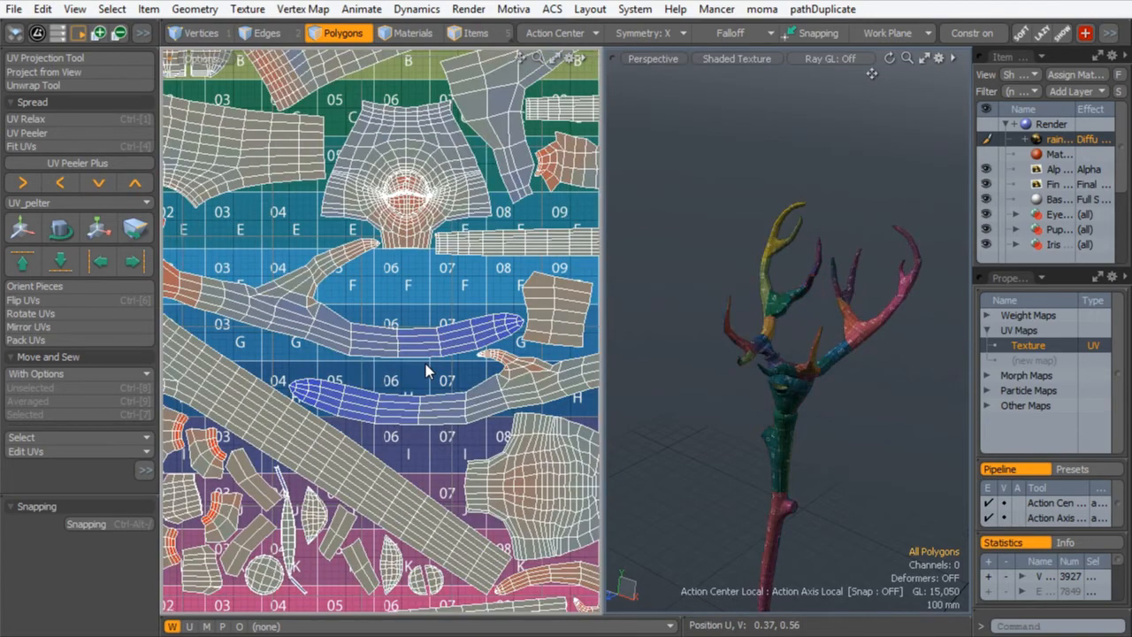
- Examine the packed UV layout for wasted space and the face island for overlapping polygons
ctrl+alt+drag(334, 228, 211, 265)
alt+shift+drag(354, 212, 309, 296)
ctrl+alt+drag(309, 297, 365, 292)
alt+shift+drag(323, 287, 373, 262)
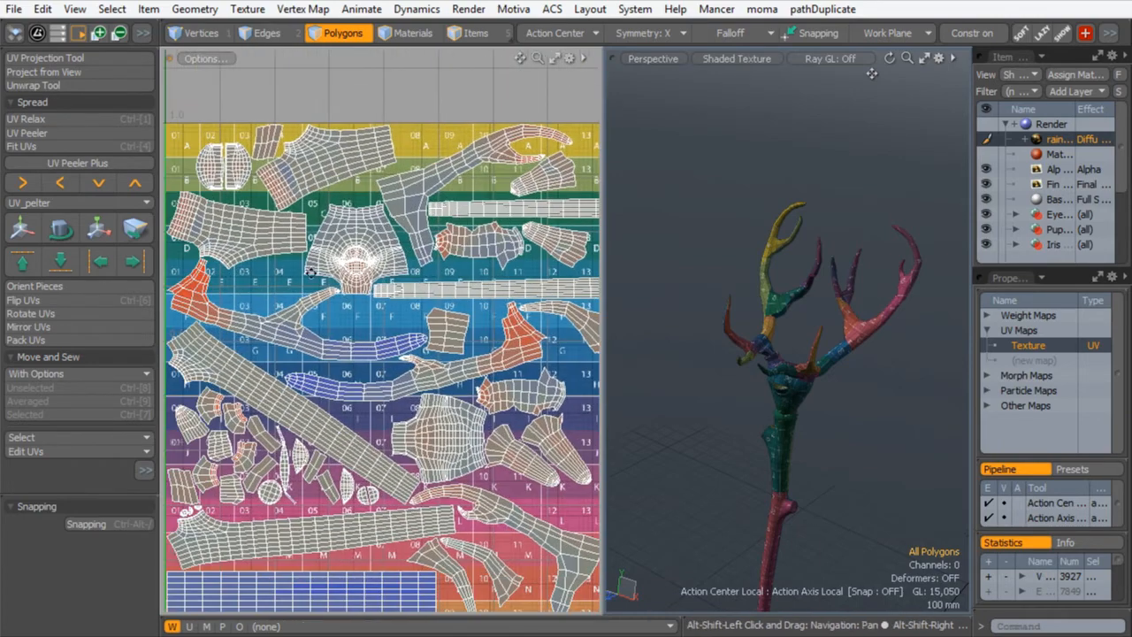
ctrl+alt+drag(283, 270, 358, 227)
alt+shift+drag(478, 172, 362, 319)
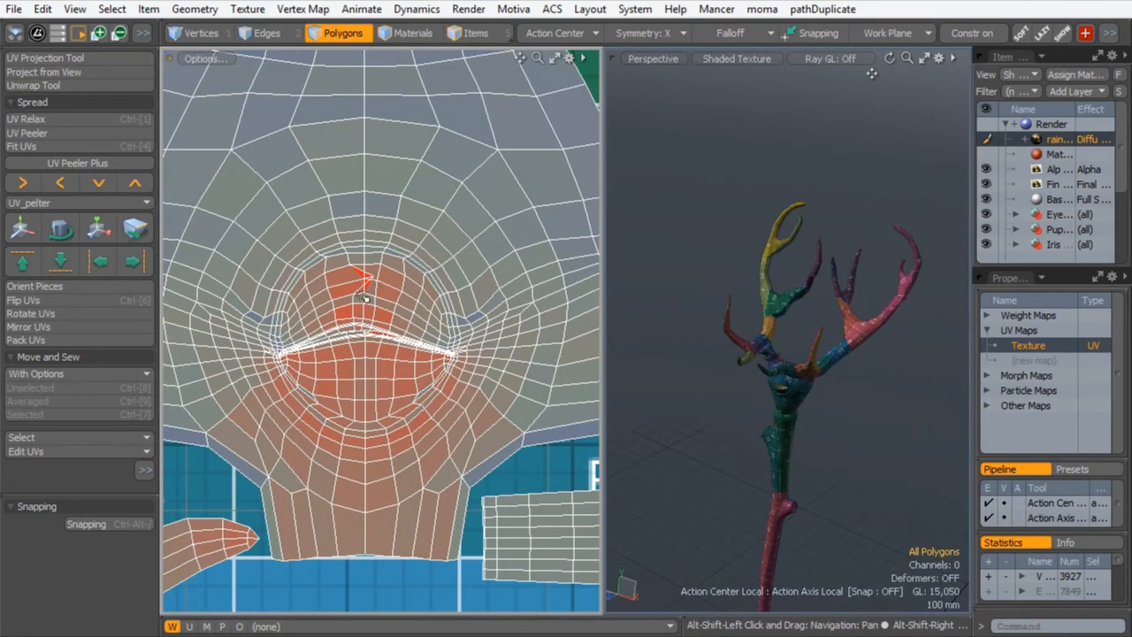
scroll(403, 263, down, 3)
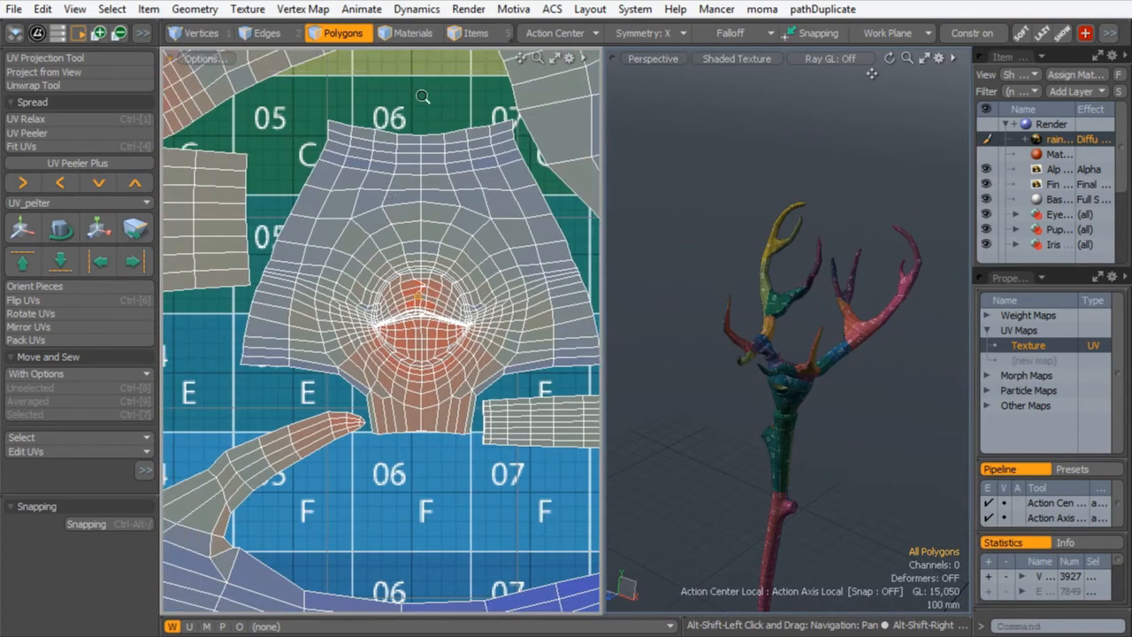
alt+shift+drag(455, 197, 394, 235)
- Select the whole face UV island and move it straight down in V to the empty area below the UV tile
click(379, 332)
ctrl+alt+drag(379, 333, 319, 343)
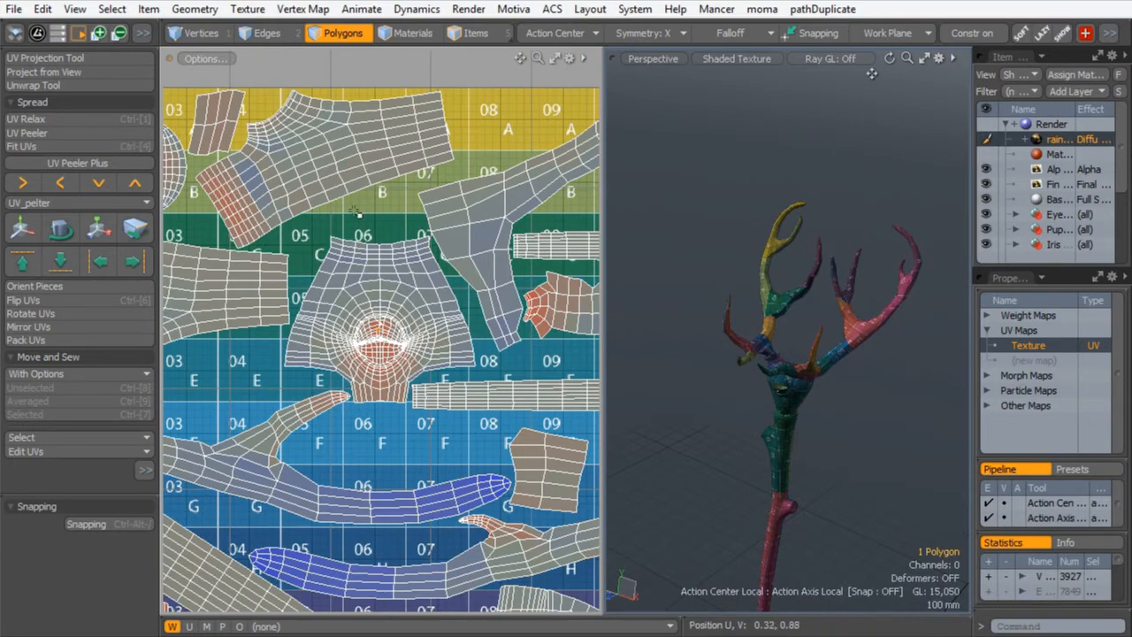
double_click(375, 254)
alt+shift+drag(372, 449, 384, 209)
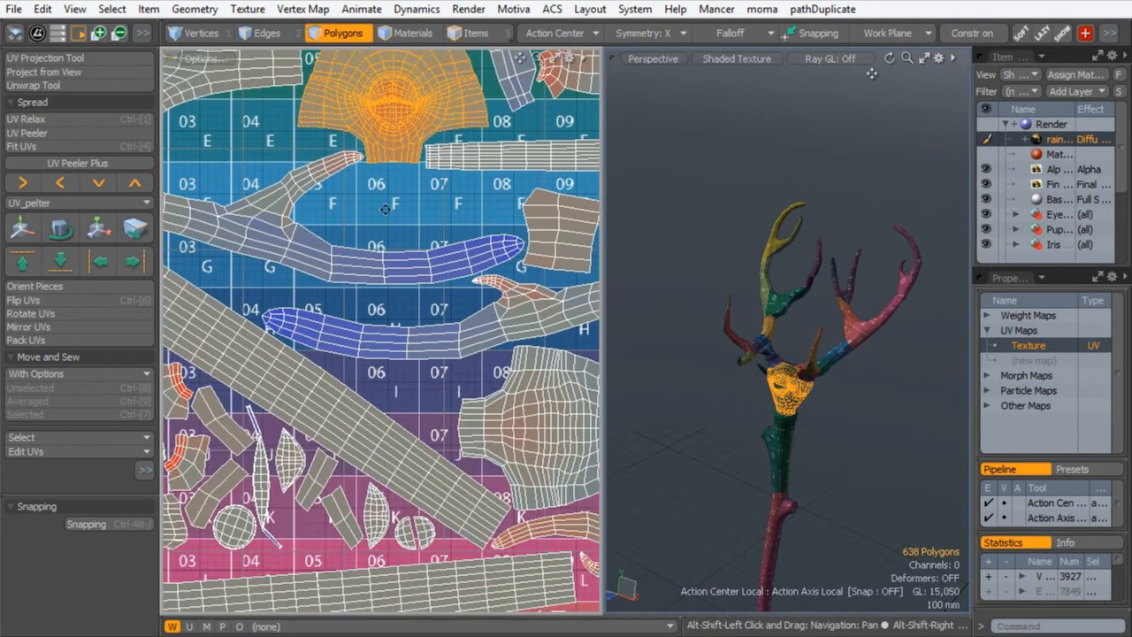
key(w)
drag(393, 57, 394, 499)
alt+shift+drag(393, 499, 373, 120)
ctrl+alt+drag(375, 305, 291, 313)
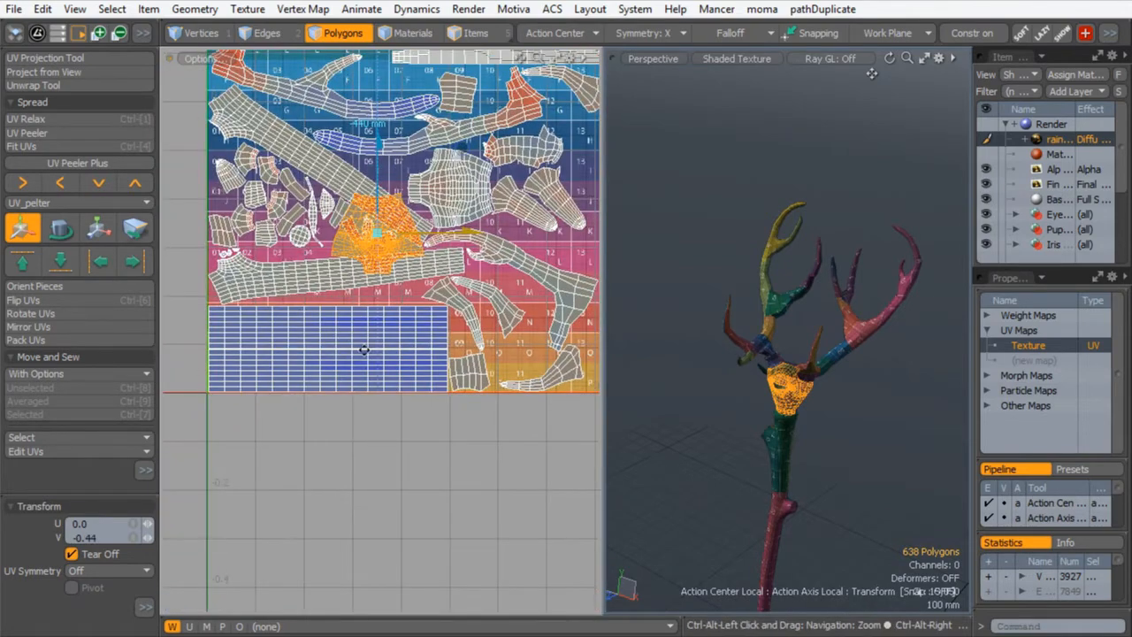
alt+shift+drag(364, 349, 366, 305)
drag(379, 100, 379, 393)
key(q)
- Select the 192-polygon companion head island and move it below the UV tile, beside the face island
click(454, 155)
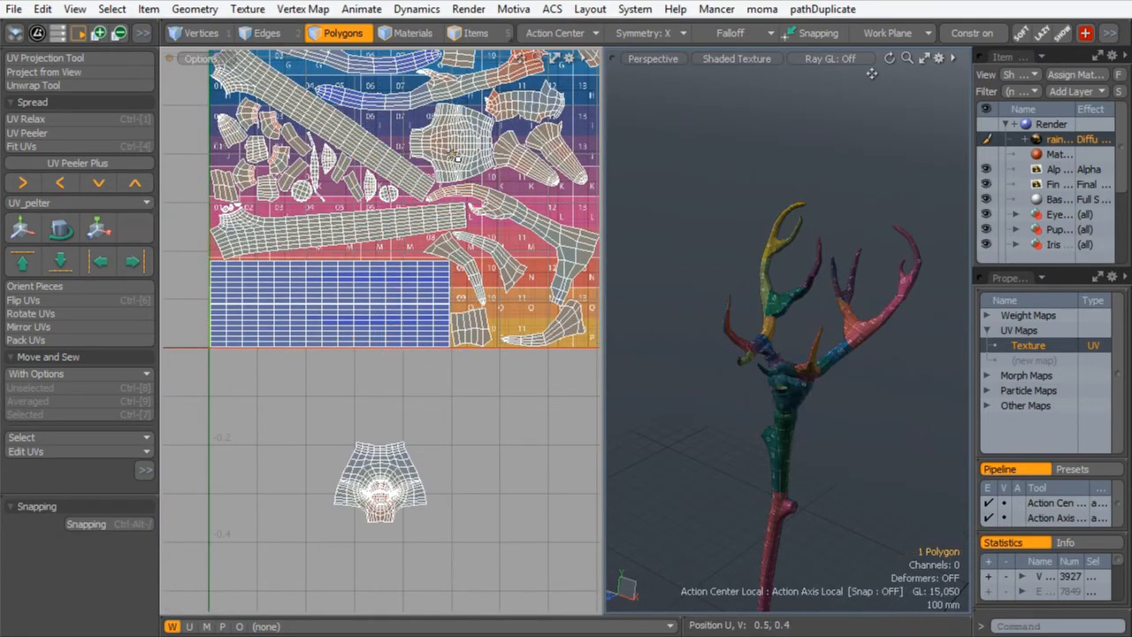
double_click(459, 167)
key(w)
drag(458, 163, 423, 391)
key(q)
- Add the face island to the selection and scale both head islands uniformly to 278.5%
ctrl+alt+drag(423, 391, 470, 393)
ctrl+alt+drag(374, 411, 319, 398)
alt+shift+drag(351, 386, 381, 364)
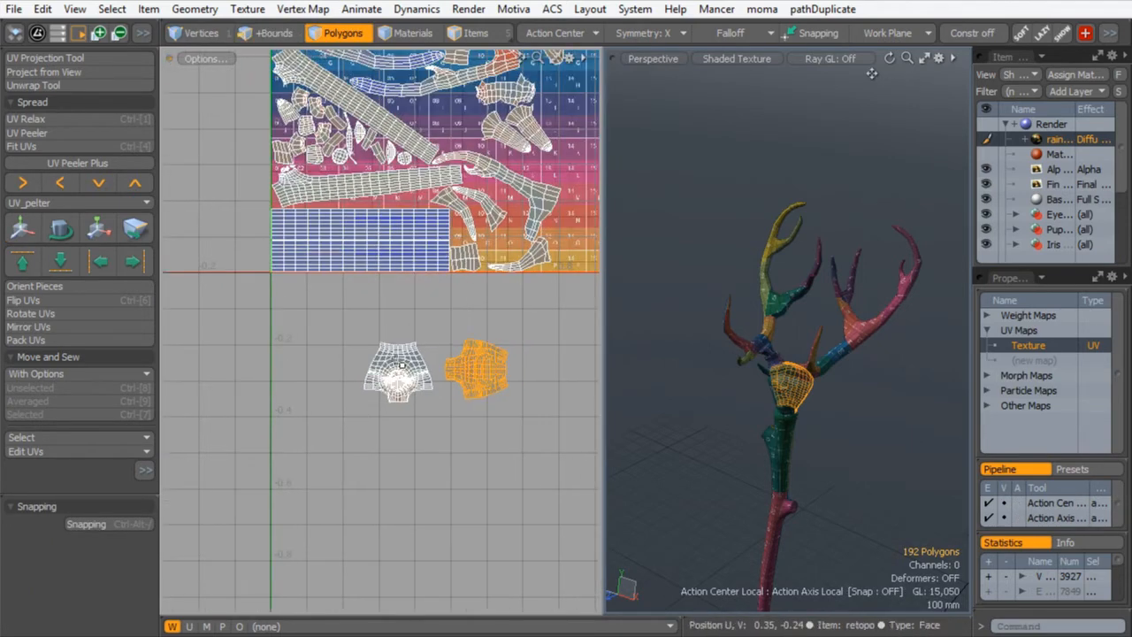
shift+double_click(401, 363)
key(r)
drag(484, 288, 617, 279)
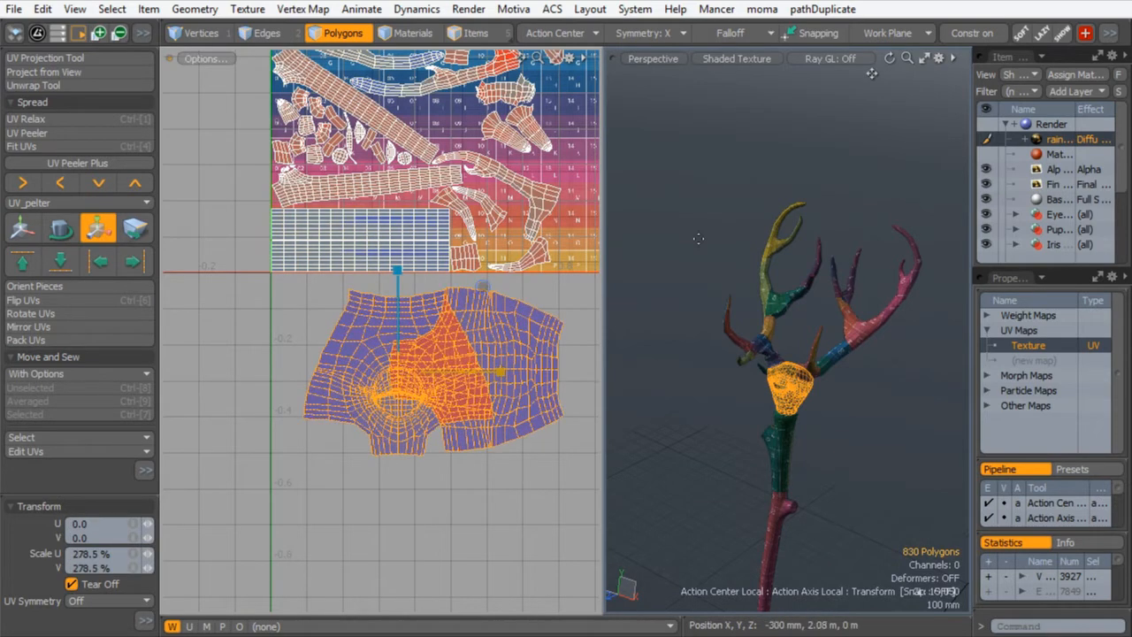
key(space)
- Select the 192-polygon head island alone and move it in positive U until it clears the enlarged face island
double_click(514, 348)
key(w)
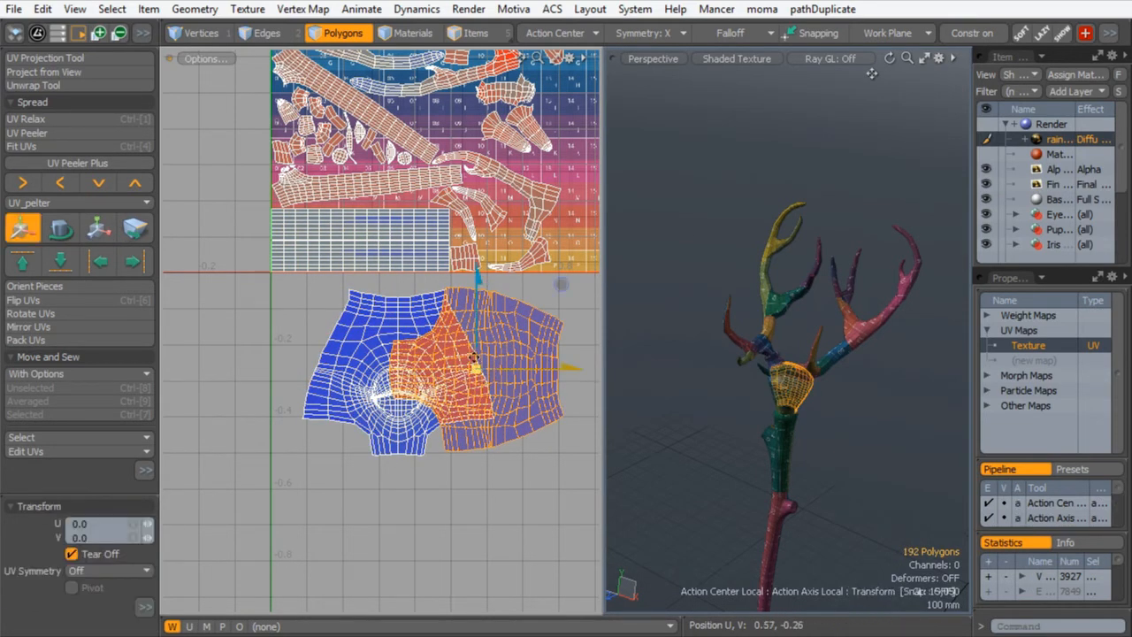
alt+shift+drag(478, 372, 301, 384)
drag(386, 299, 548, 304)
key(space)
- Try to reposition the folded vertex above the face island's central slit with Element Move
alt+shift+drag(378, 400, 513, 341)
ctrl+alt+drag(442, 328, 482, 267)
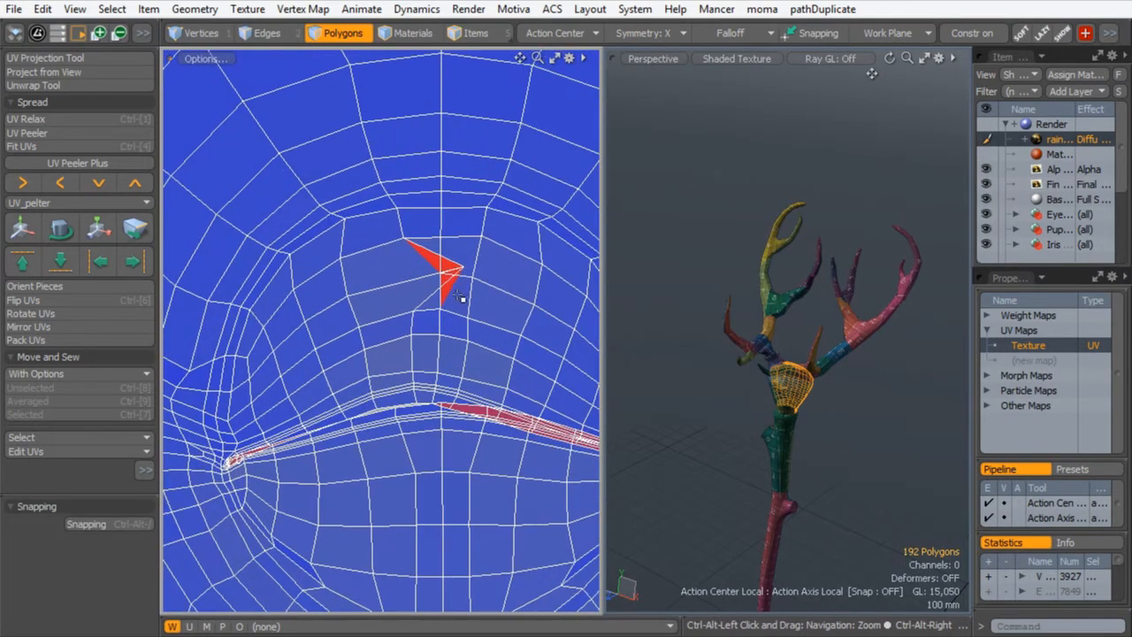
key(t)
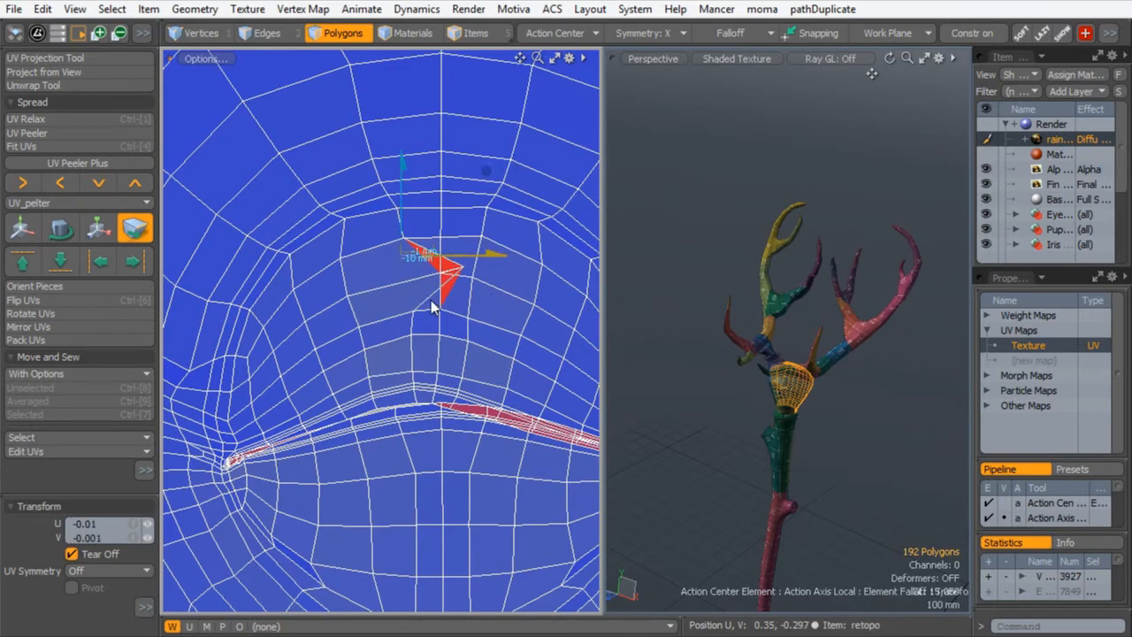
key(space)
key(t)
drag(447, 260, 425, 209)
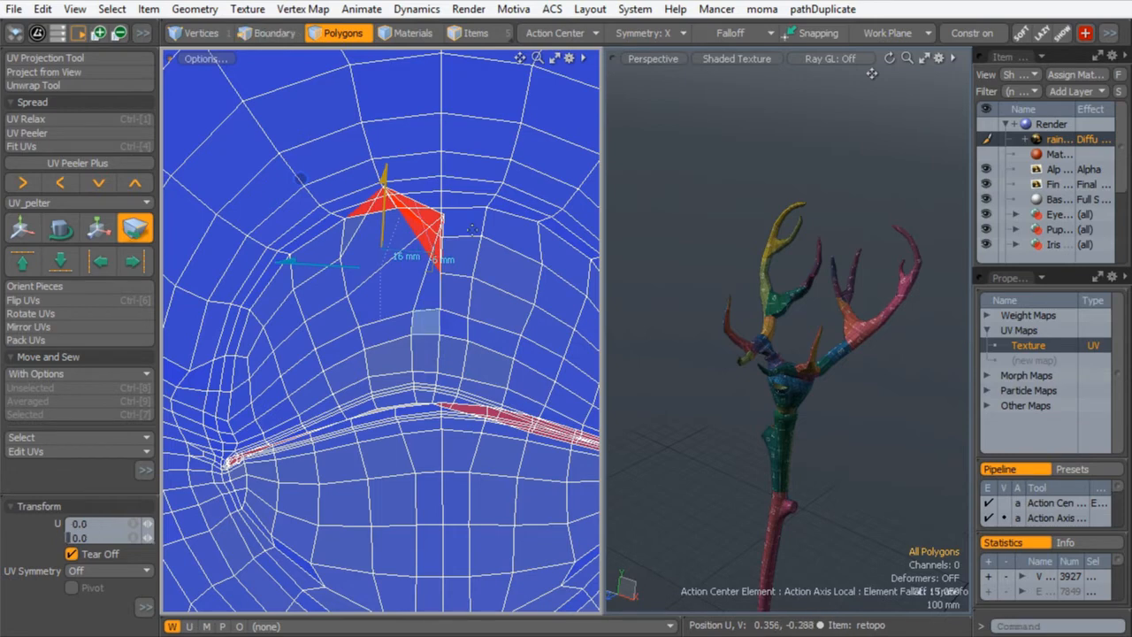
key(ctrl+z)
- Reset the Local action center and use Element Move to nudge a vertex at the slit's overlap by U 0.002, V 0.0025
click(559, 32)
click(537, 35)
key(t)
ctrl+alt+drag(423, 400, 400, 410)
alt+shift+drag(399, 411, 344, 337)
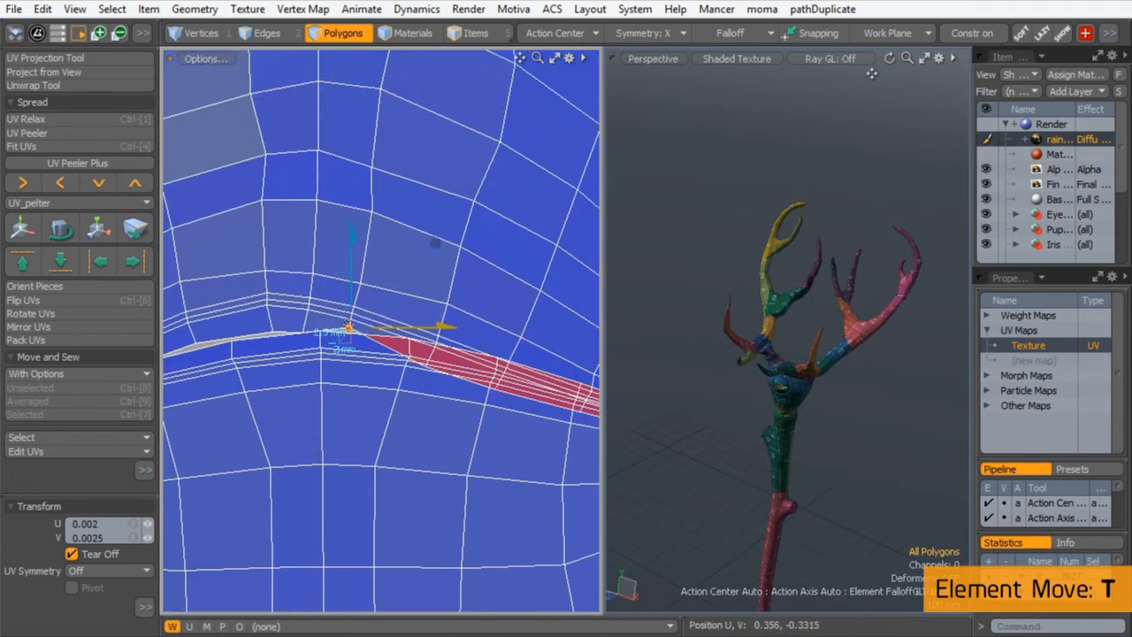
- Nudge the remaining overlapping vertices along the face island's central slit apart with Element Move, working along the folded red polygons
alt+shift+drag(336, 306, 371, 320)
drag(265, 276, 265, 272)
drag(342, 315, 293, 310)
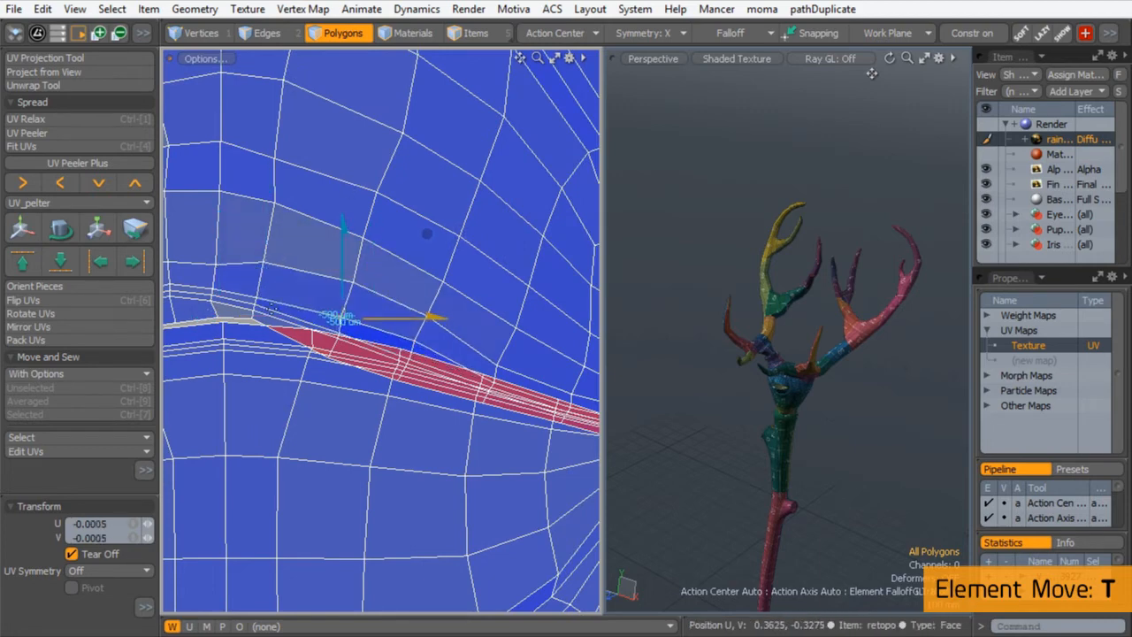
drag(332, 357, 345, 299)
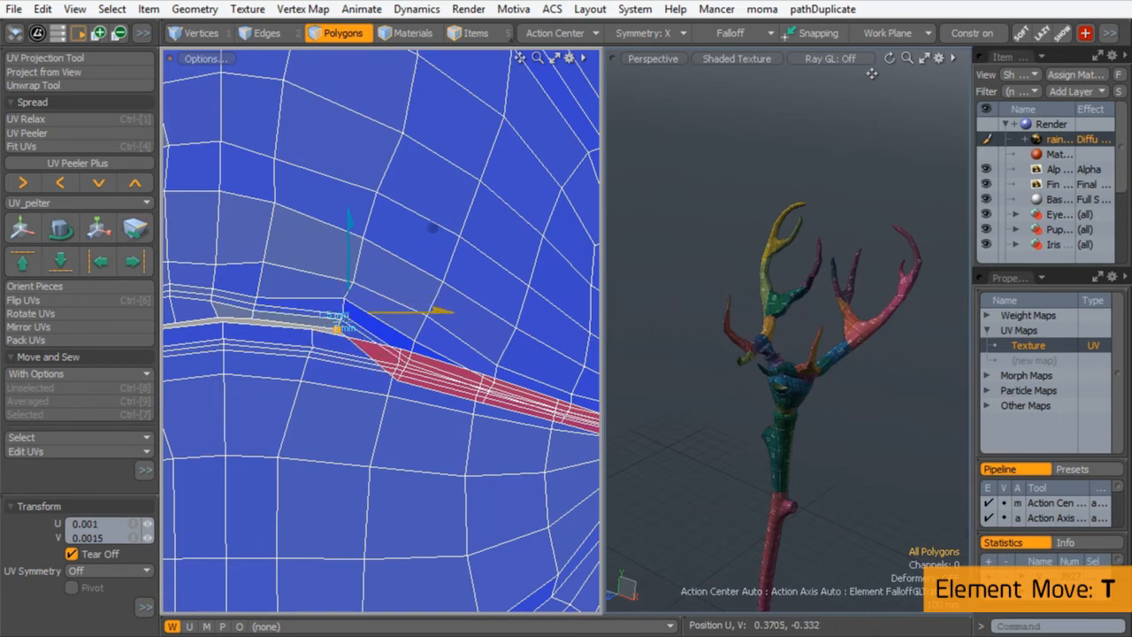
ctrl+alt+drag(336, 336, 380, 359)
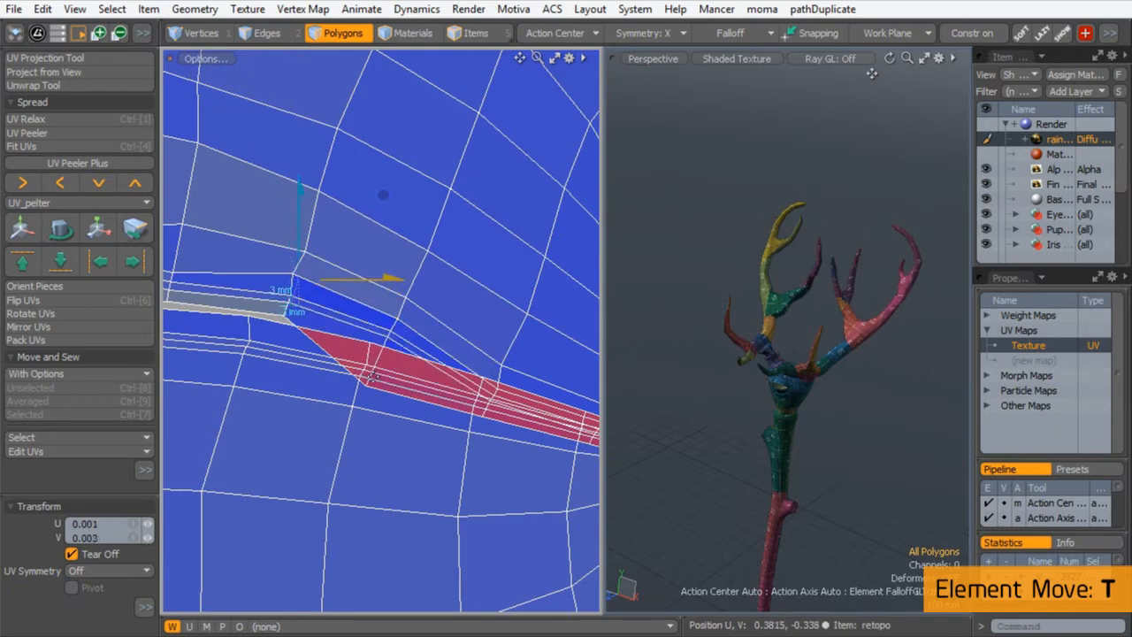
drag(368, 389, 374, 350)
alt+shift+drag(486, 393, 373, 310)
scroll(397, 344, up, 1)
drag(357, 369, 370, 356)
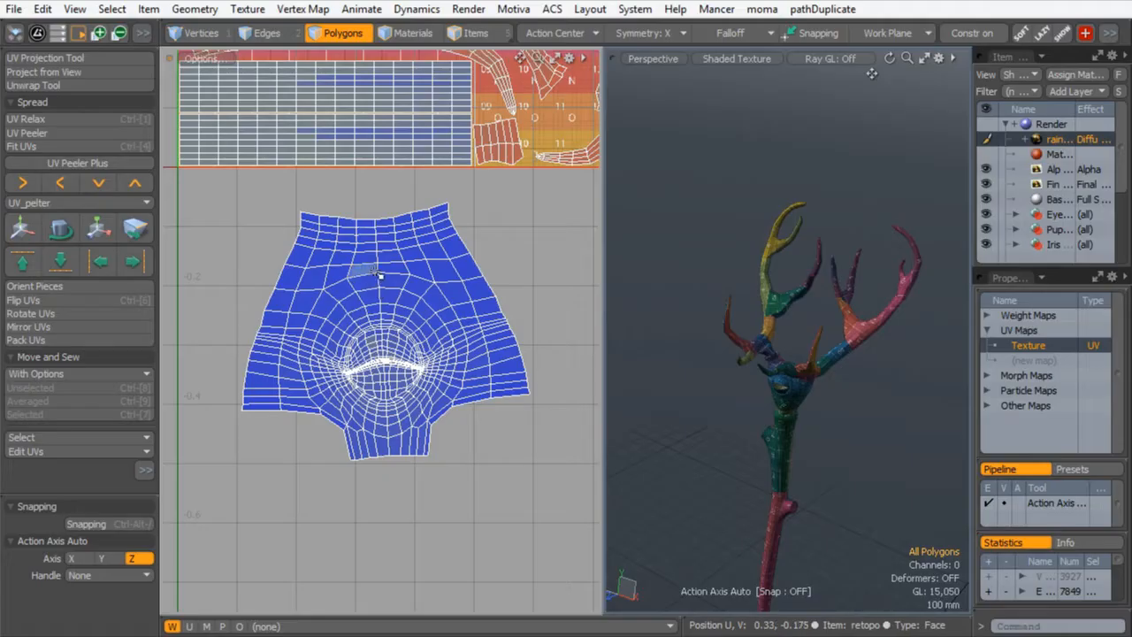
- Select the whole face island and shift it slightly in positive U below the UV tile
double_click(387, 271)
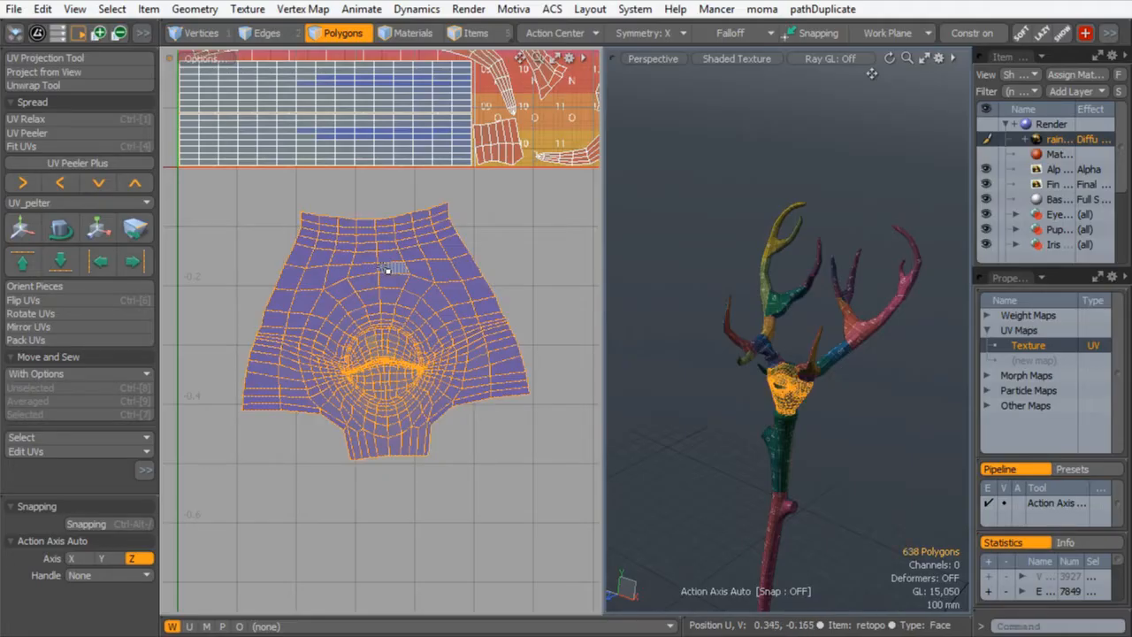
key(y)
drag(367, 226, 378, 227)
drag(374, 226, 370, 227)
key(space)
- Select the polygons of both antlers in the front view and expand the selection to cover their bases
ctrl+alt+drag(488, 270, 352, 316)
alt+shift+drag(423, 318, 432, 346)
alt+shift+drag(389, 169, 397, 331)
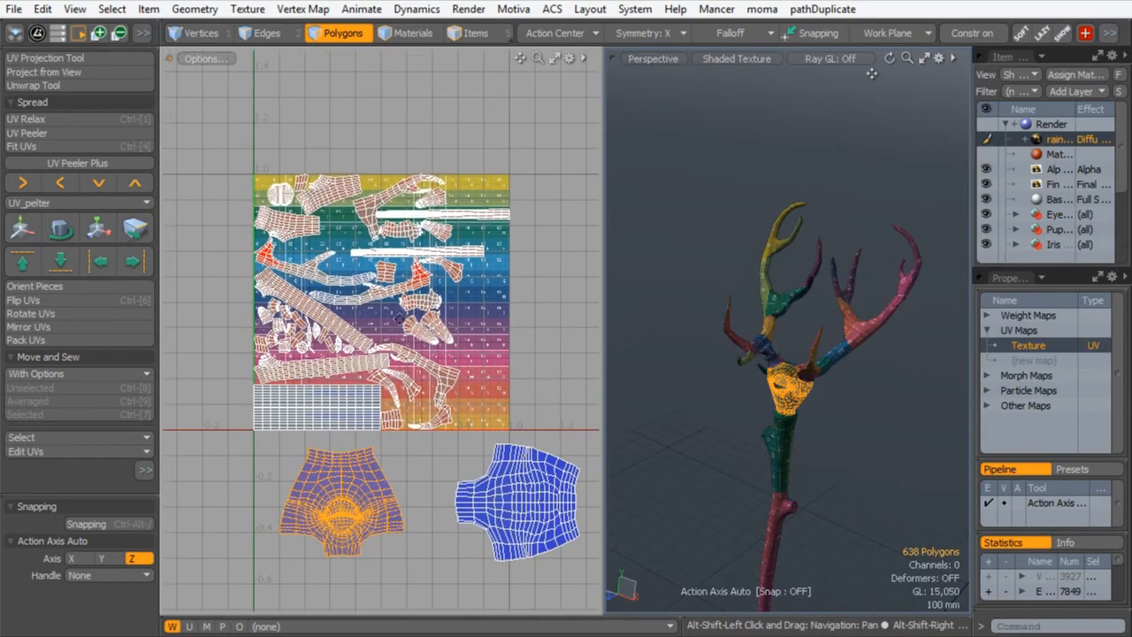
ctrl+alt+drag(406, 273, 444, 194)
alt+shift+drag(384, 315, 404, 171)
alt+drag(724, 414, 757, 390)
alt+shift+drag(757, 389, 782, 389)
key(ctrl+space)
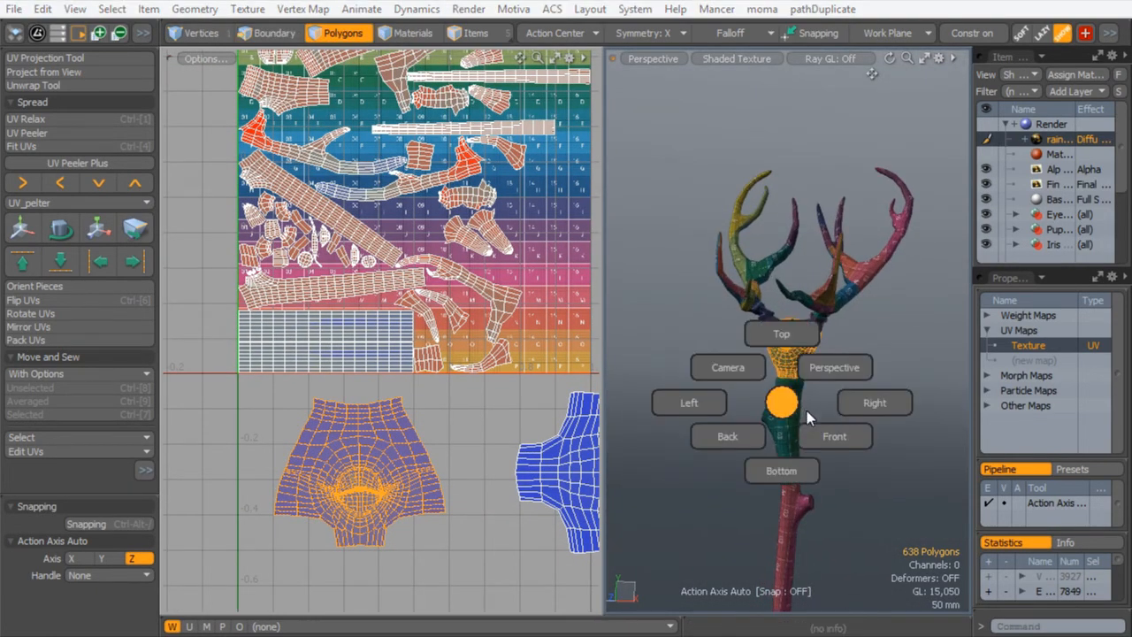
click(777, 435)
mouse_move(782, 105)
right_down()
mouse_move(677, 245)
mouse_move(953, 299)
mouse_move(846, 173)
right_up()
right_drag(727, 157, 949, 331)
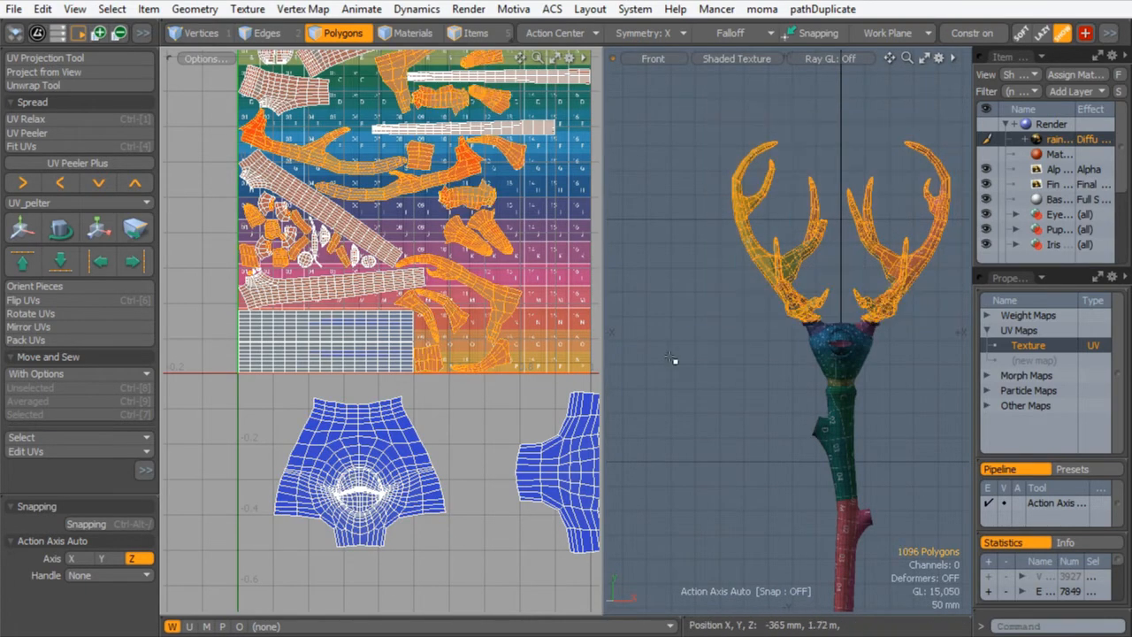
key(shift+Up)
key(shift+Down)
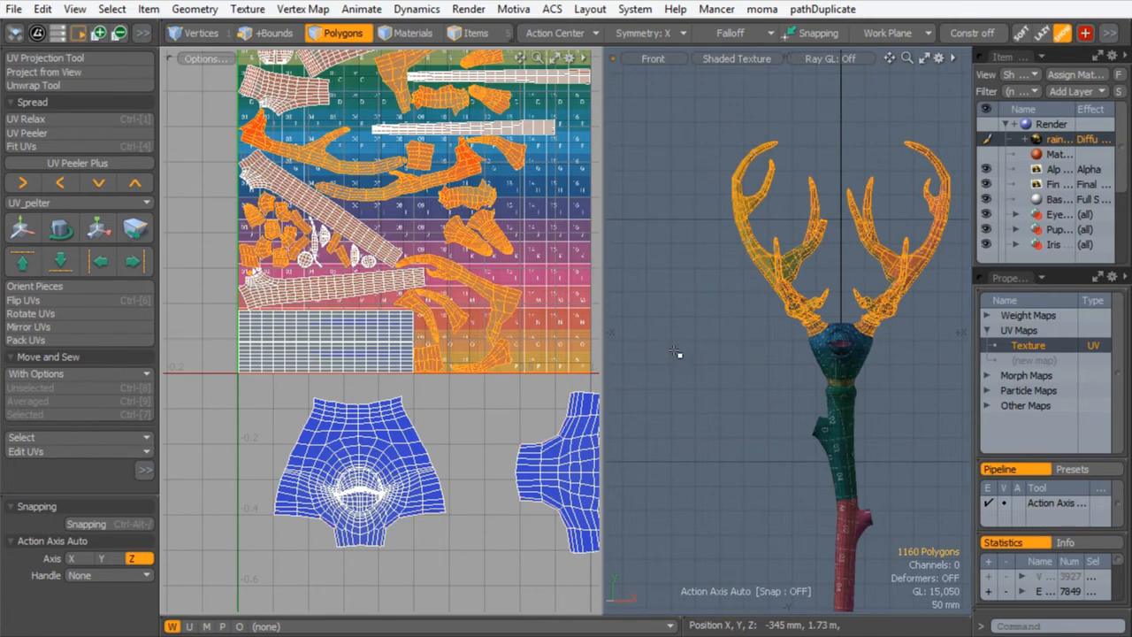
- Hide everything except the antlers and pack their UVs with Stretch off, Orient on and 20% gaps
scroll(407, 314, down, 2)
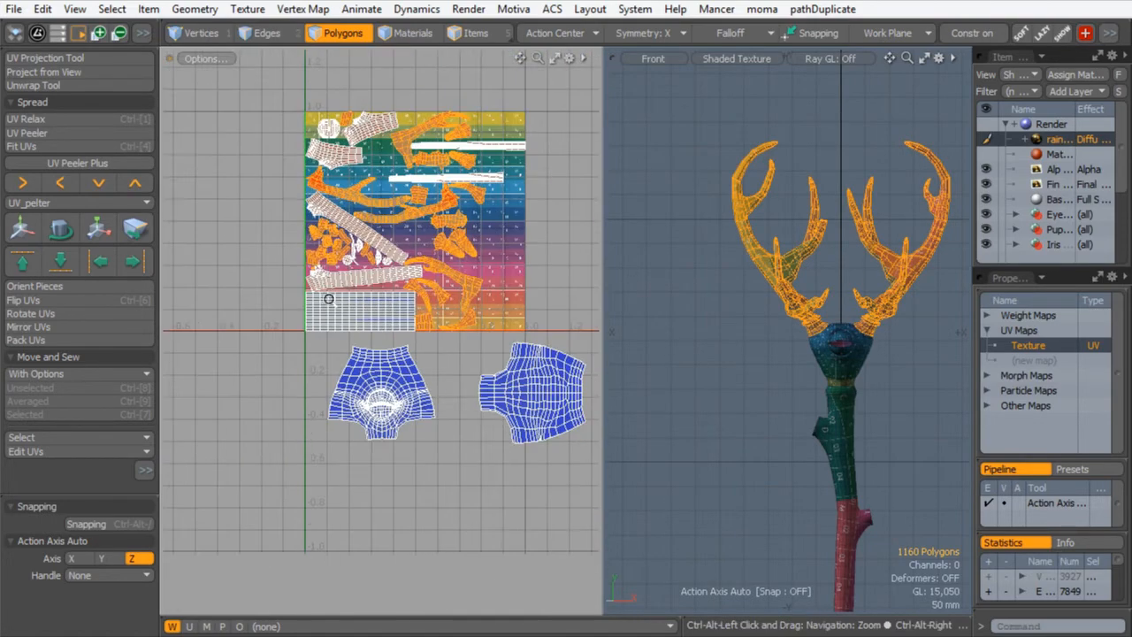
click(30, 340)
click(658, 375)
key(shift+h)
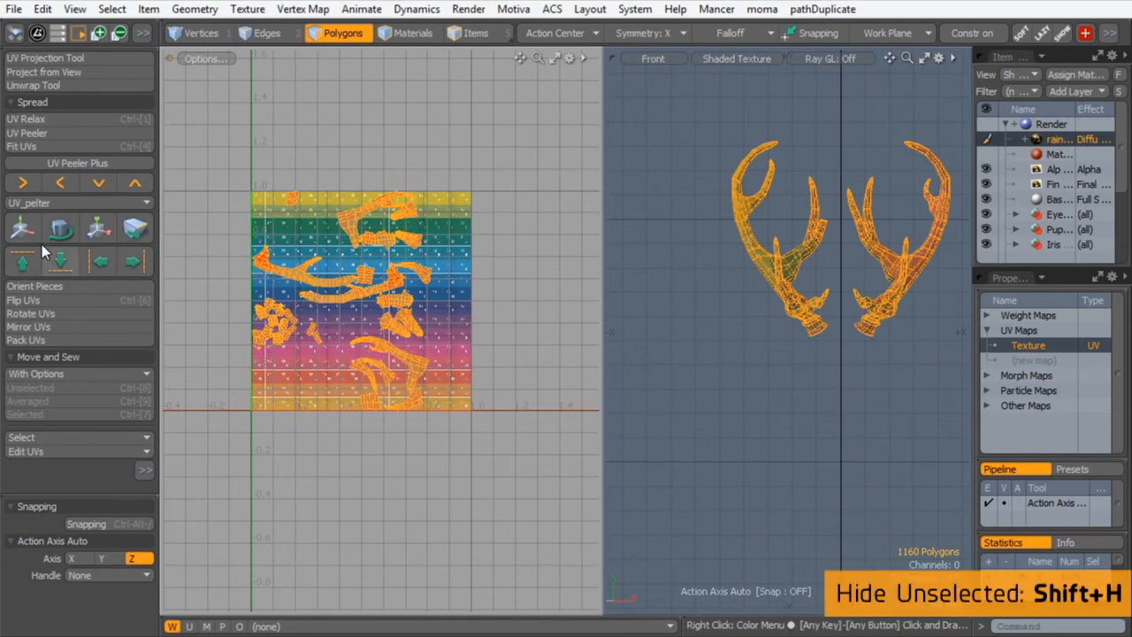
click(26, 340)
click(460, 372)
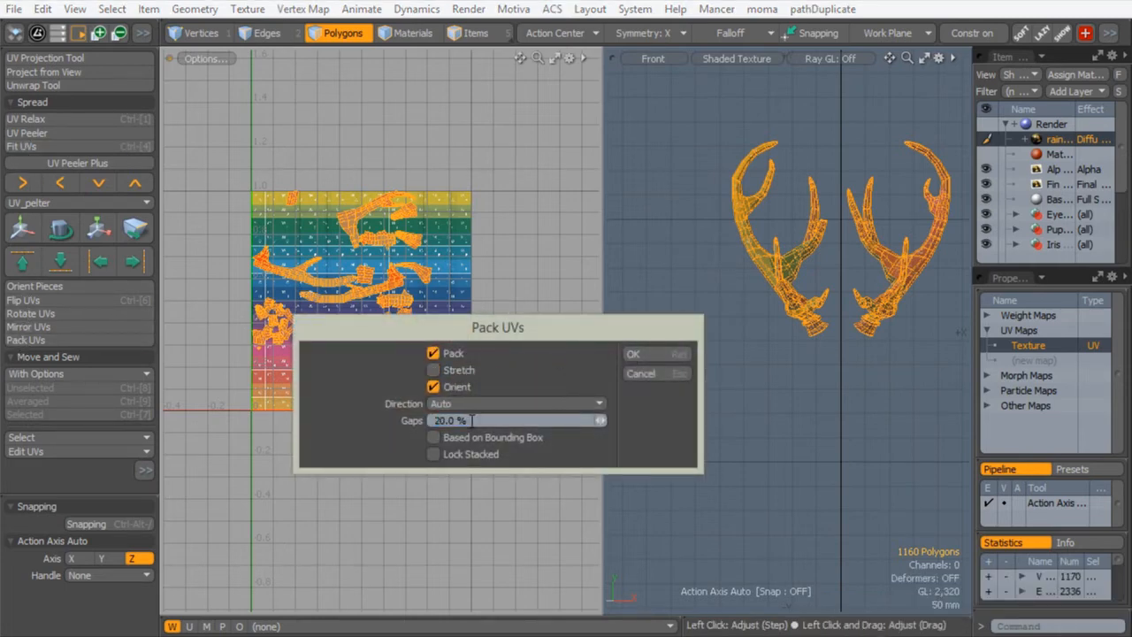
click(632, 354)
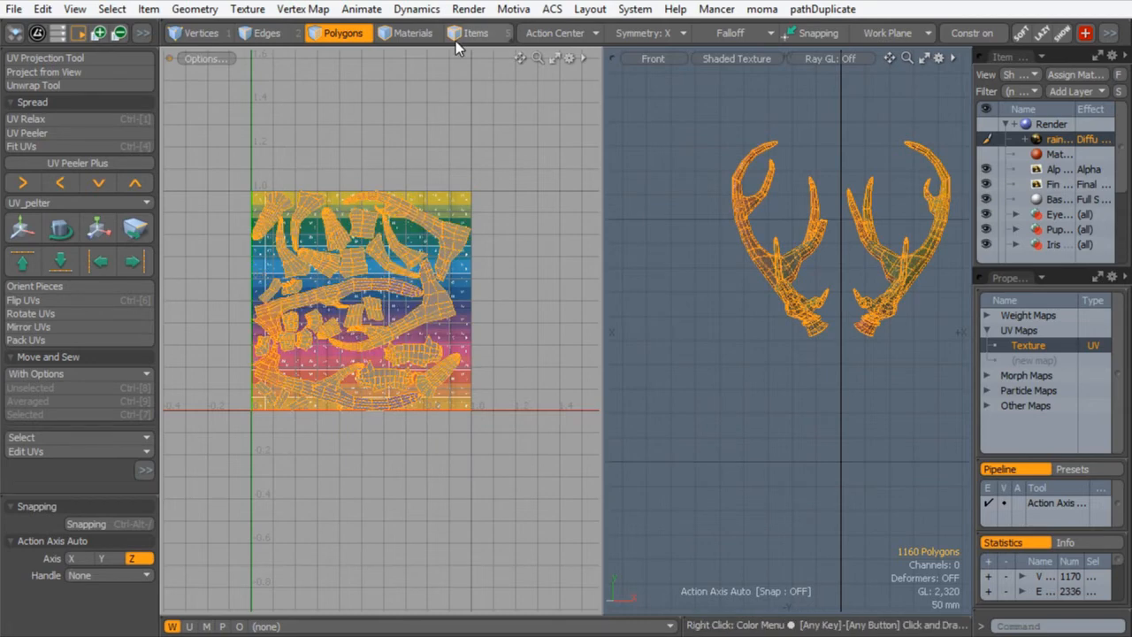
- Move the packed antler islands by U 1.0 into the neighbouring tile and hide the antlers while showing the rest of the model
key(y)
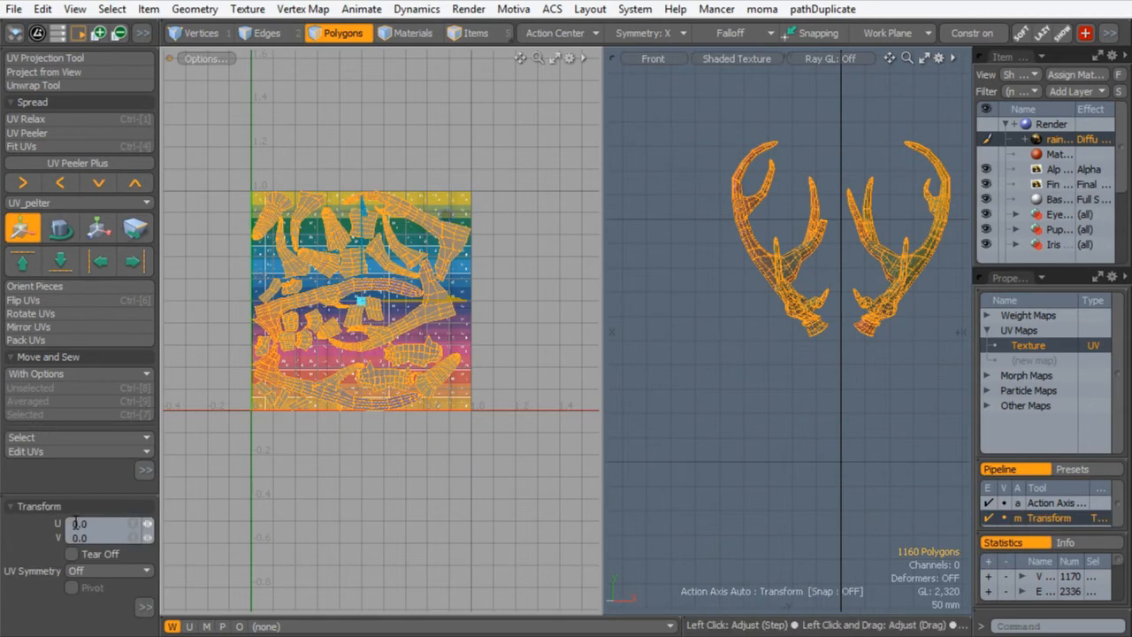
key(Return)
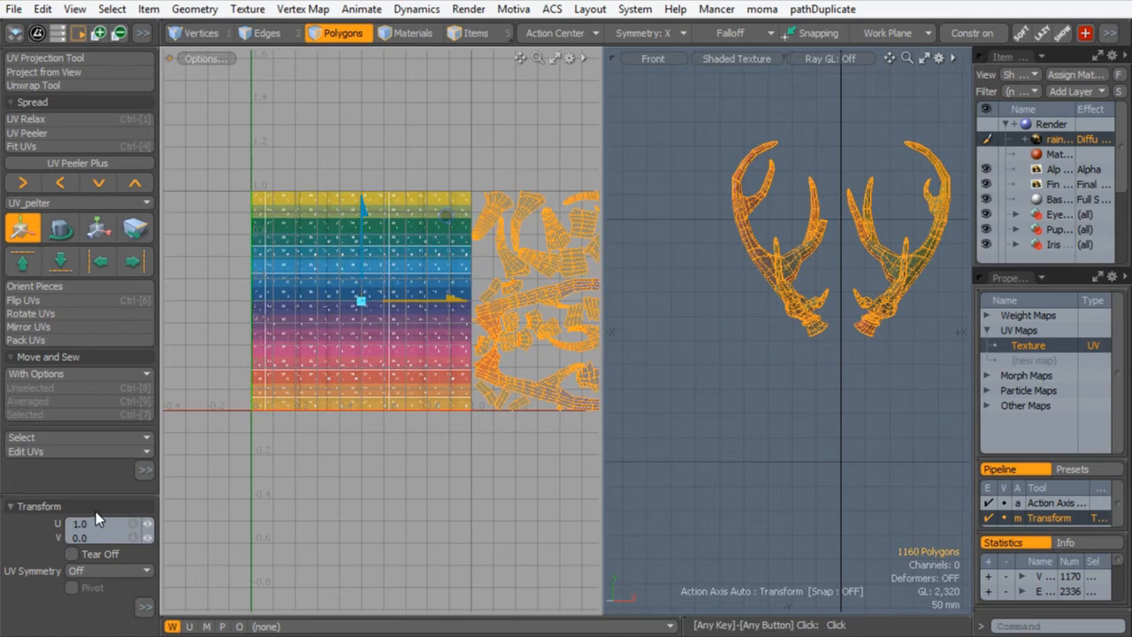
key(q)
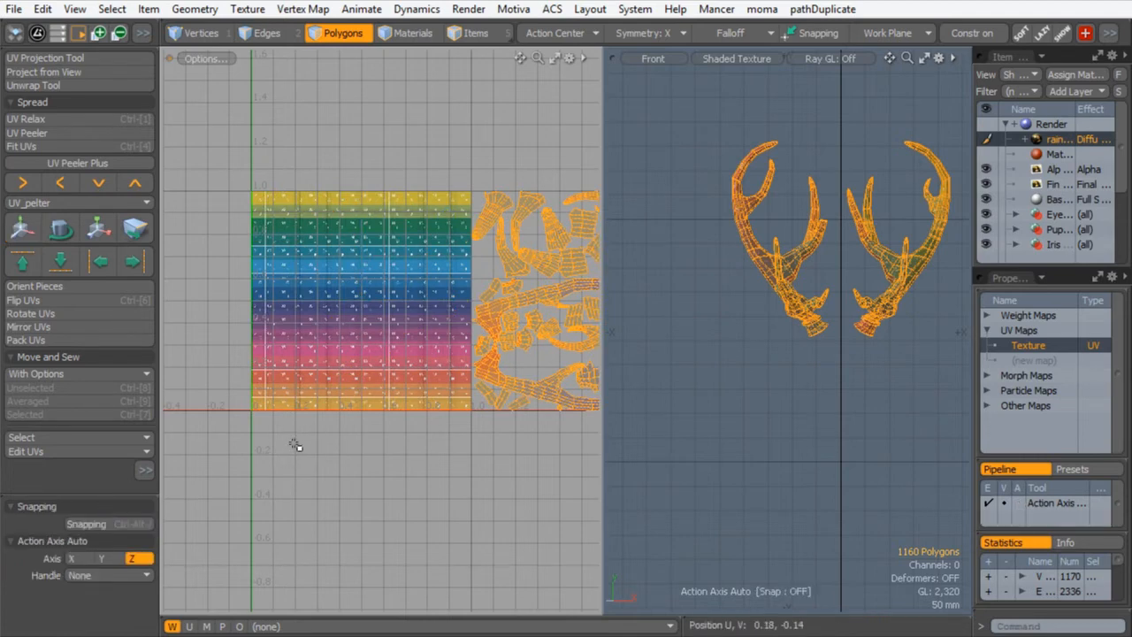
key(u)
key(h)
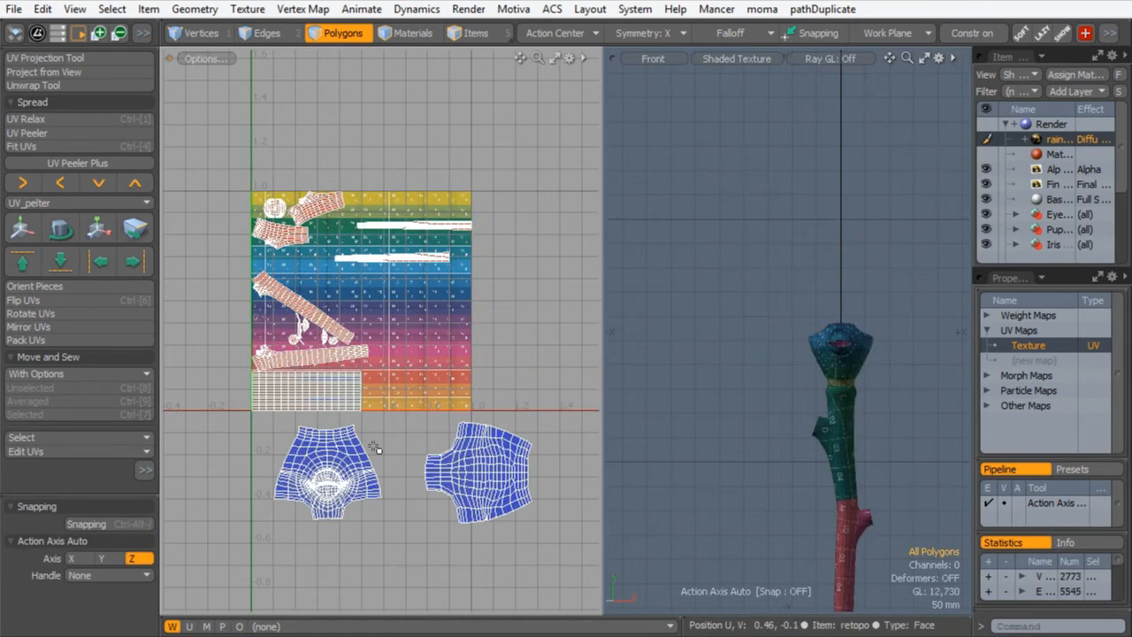
- Select all islands inside the UV tile, leaving out the two head islands, and pack them
double_click(477, 464)
shift+double_click(329, 478)
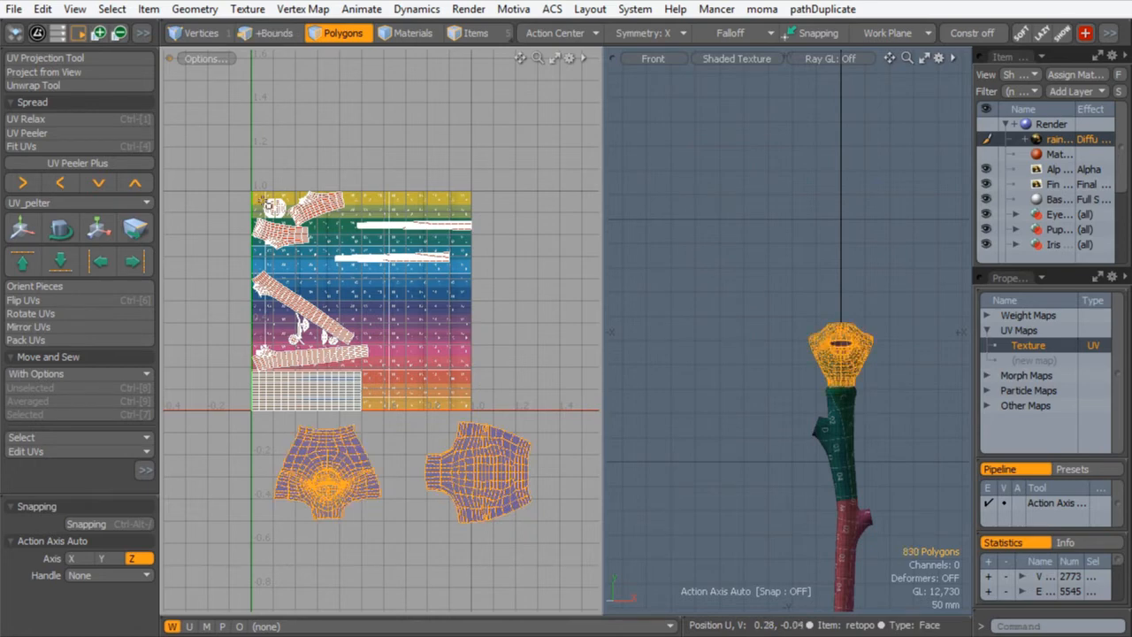
drag(214, 168, 502, 373)
drag(501, 416, 469, 401)
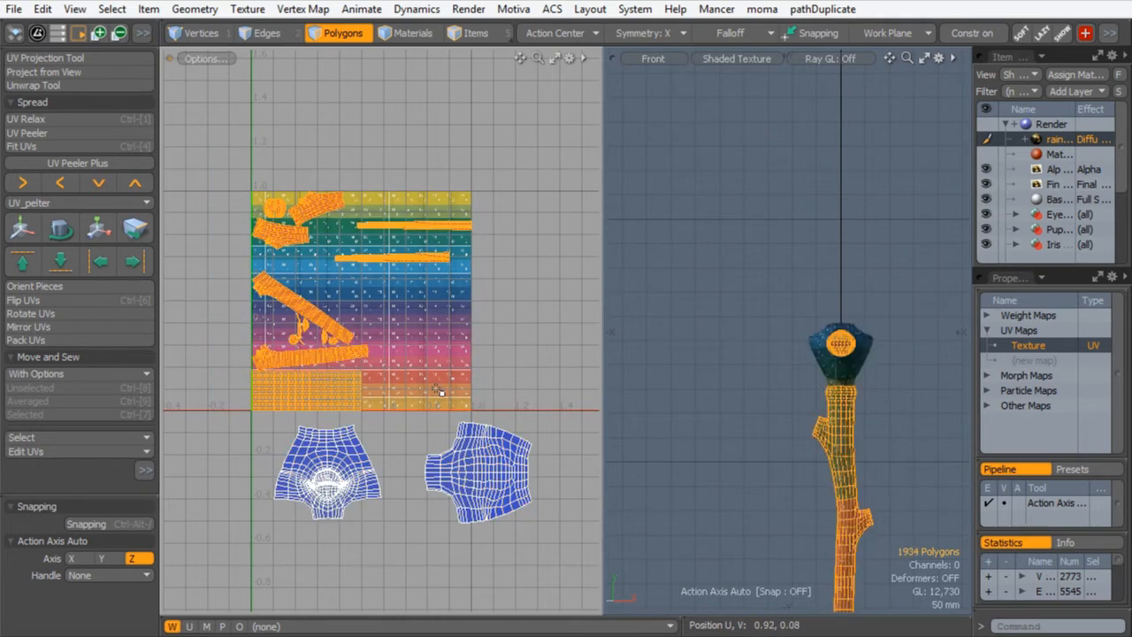
click(28, 340)
click(631, 352)
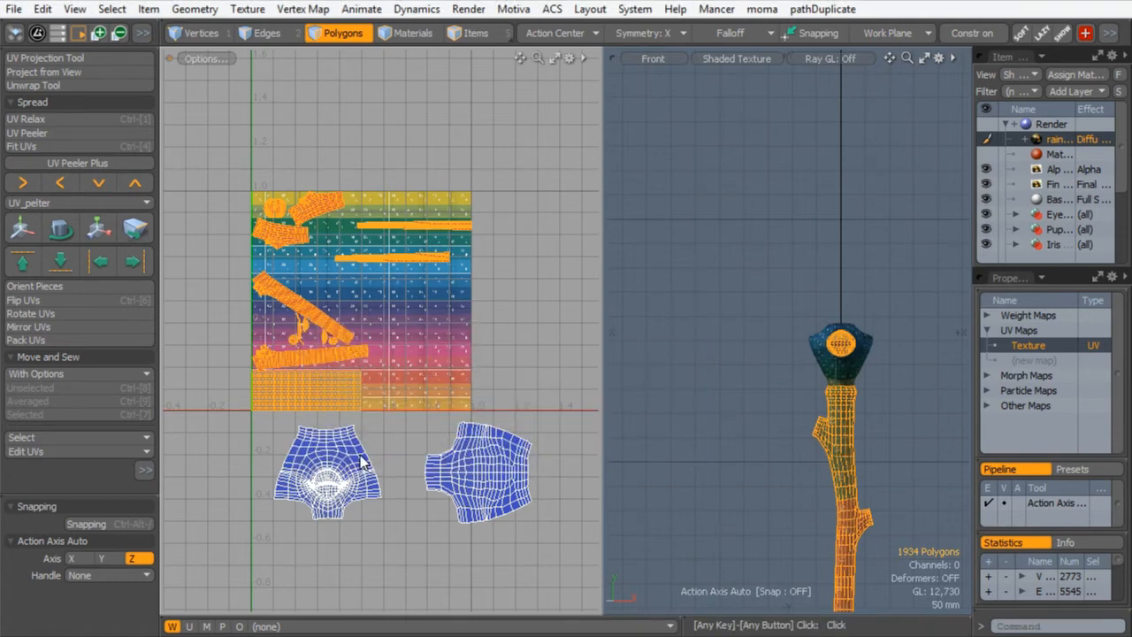
key(ctrl+z)
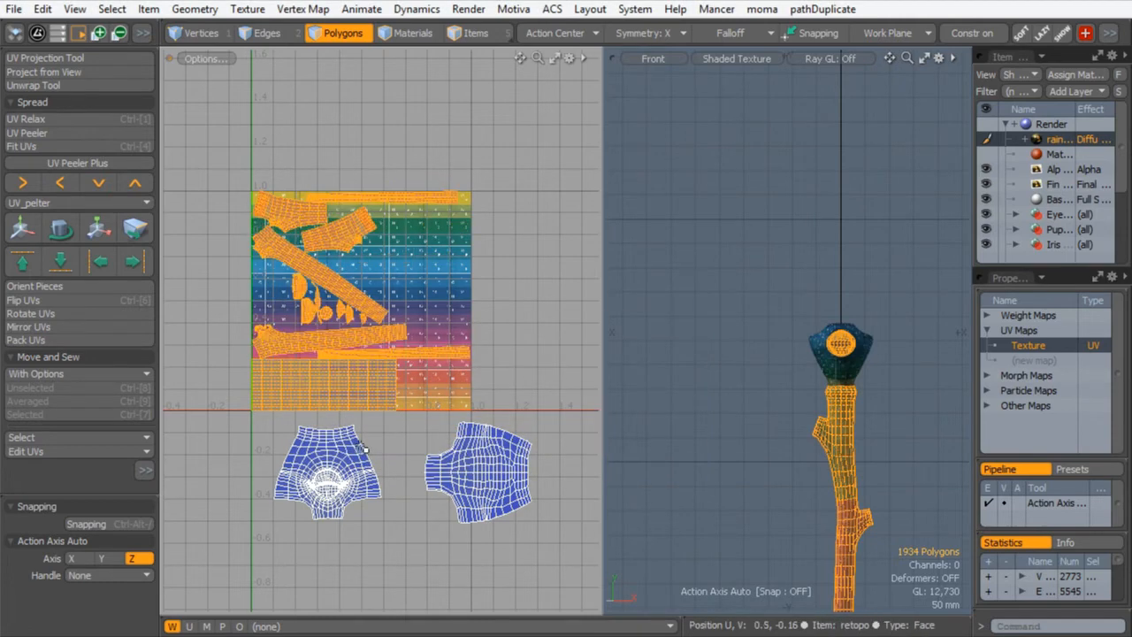
- Select the two short trunk islands near the tile's upper-left corner and move them together to the free space near its right edge
double_click(345, 231)
shift+double_click(301, 212)
double_click(298, 257)
double_click(304, 218)
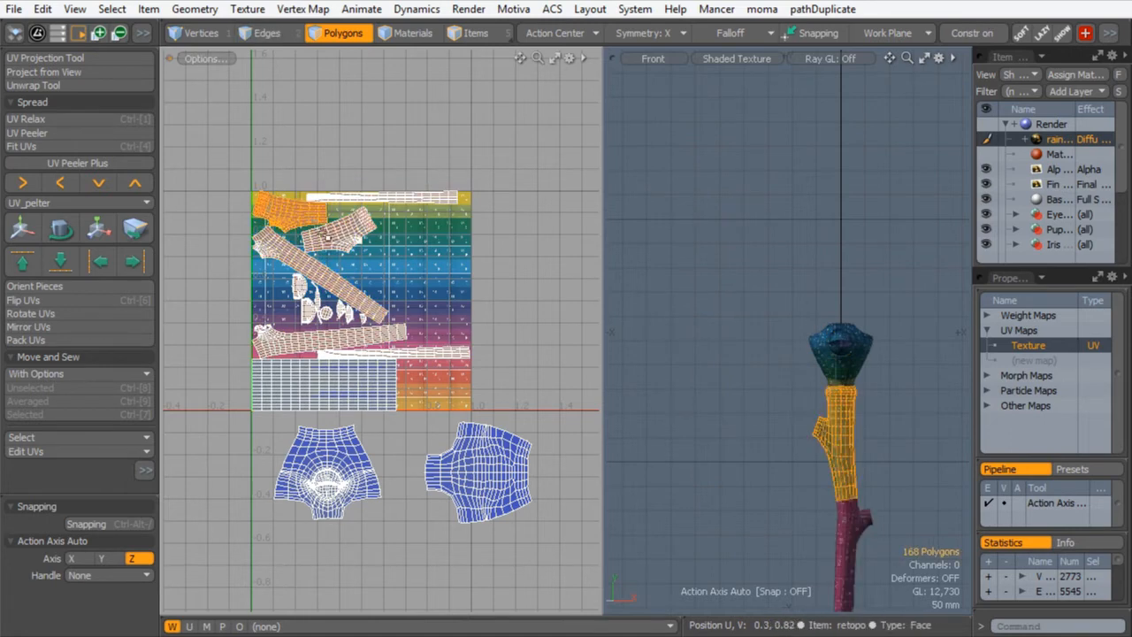
shift+double_click(332, 241)
key(y)
drag(399, 138, 495, 168)
key(space)
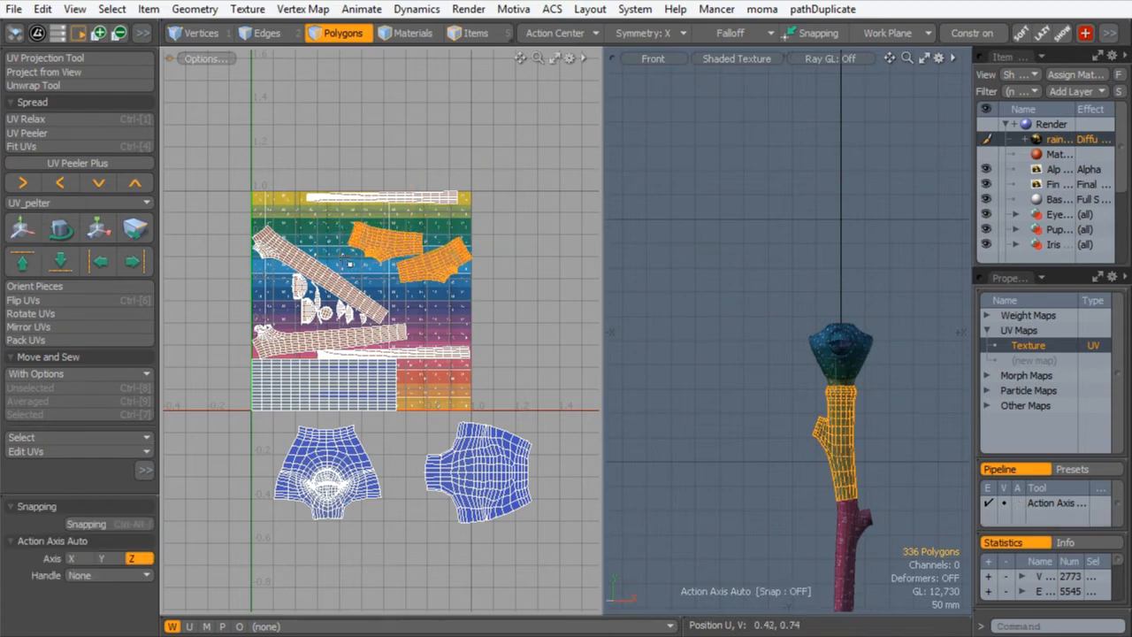
- Move the thin strip island above the large rectangular island up to just below the matching strip at the tile's upper edge
click(385, 202)
double_click(415, 358)
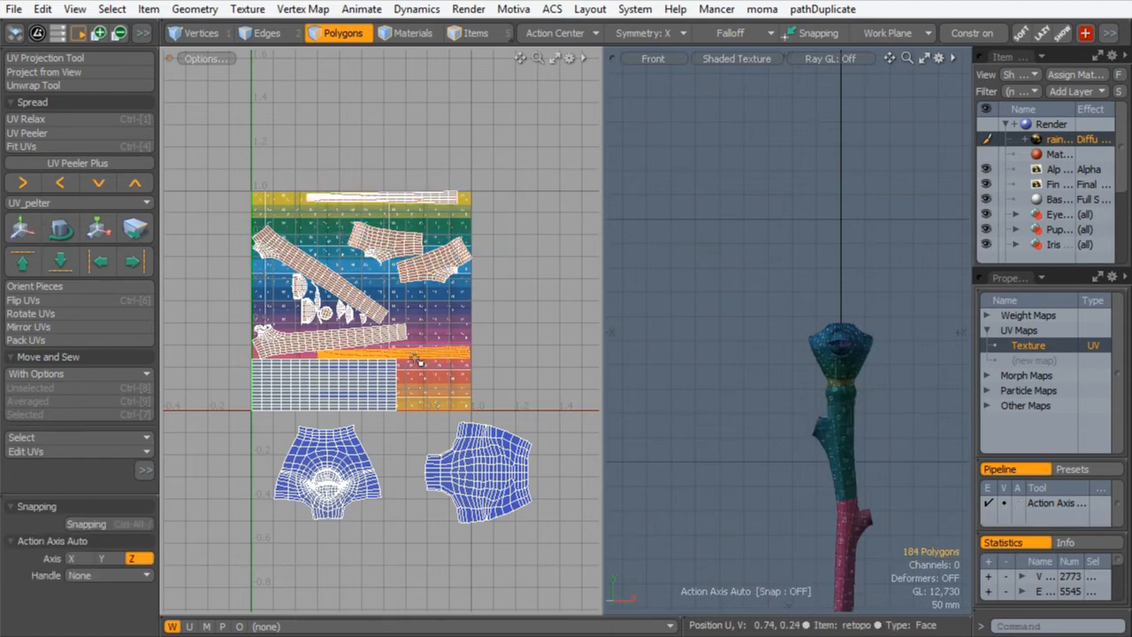
key(y)
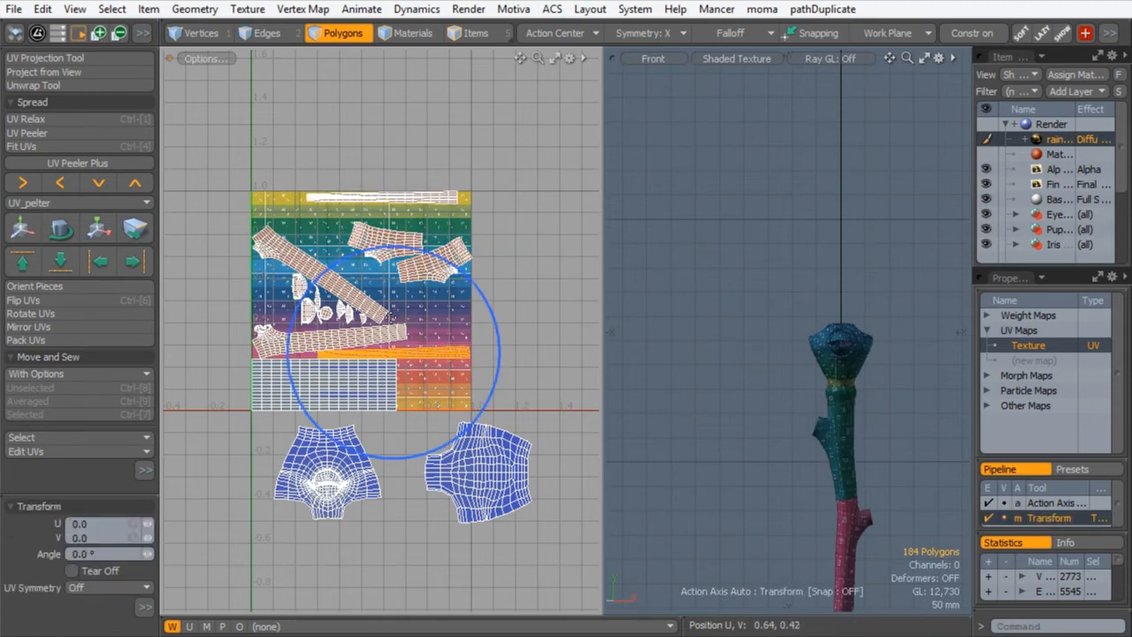
key(w)
drag(478, 269, 468, 128)
key(q)
- Select the small eye and branch-cap islands and move them out of the tile to below the face island
double_click(309, 305)
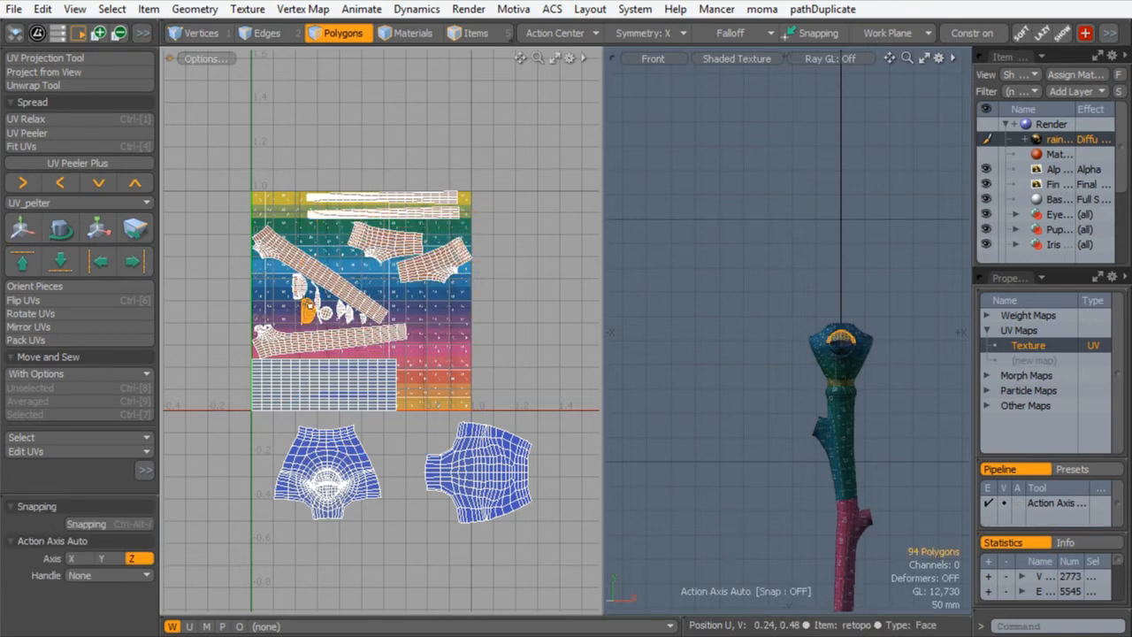
shift+double_click(342, 310)
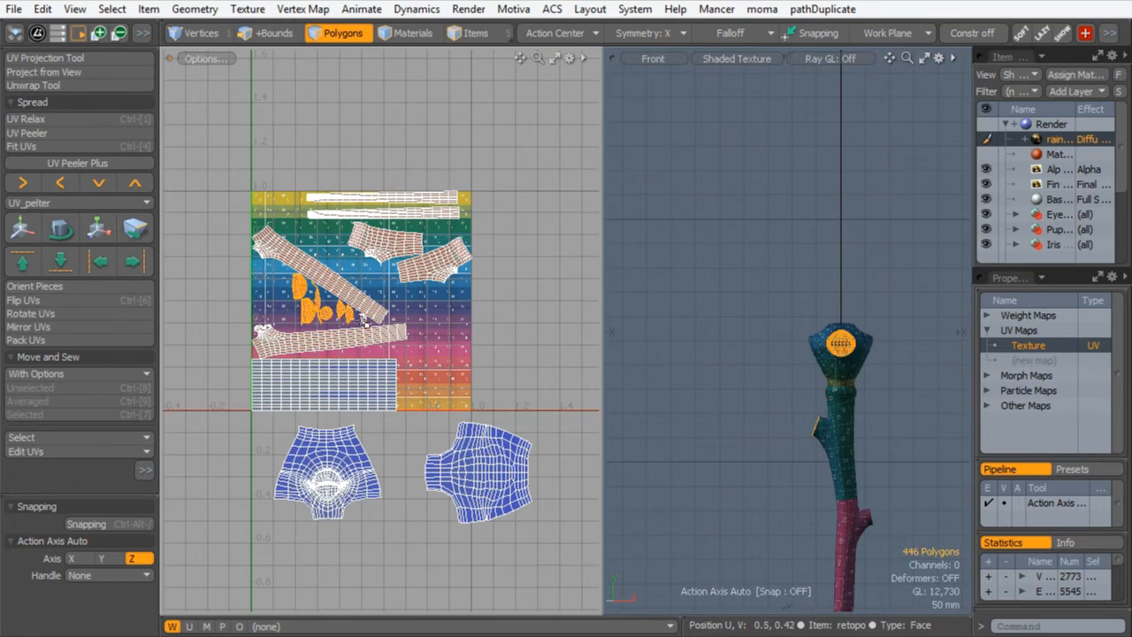
key(w)
drag(410, 286, 391, 537)
key(space)
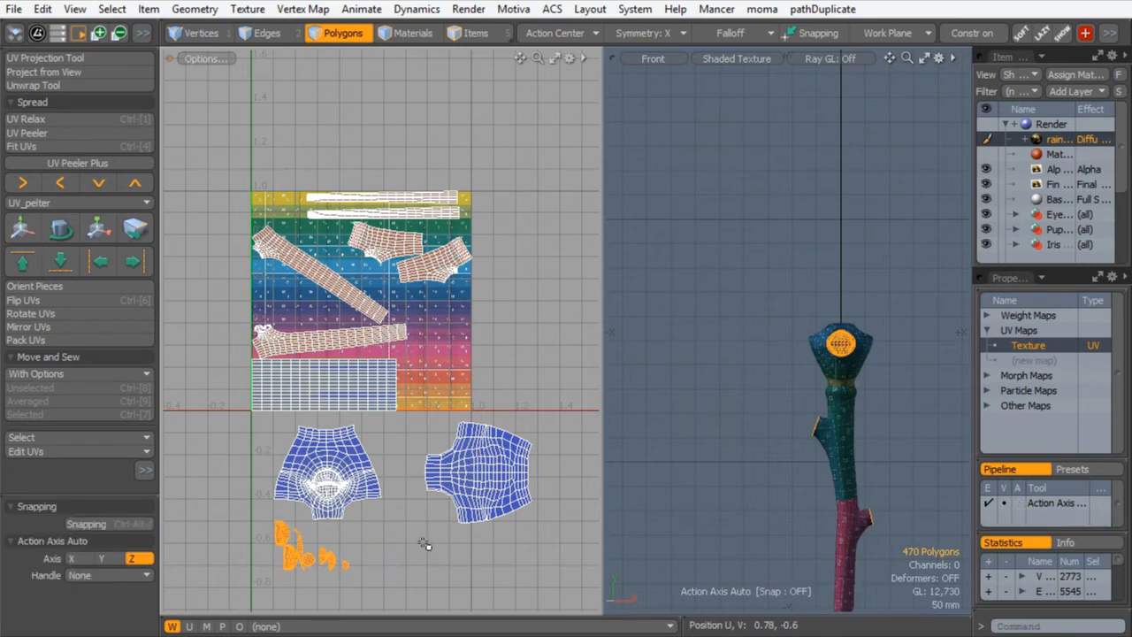
- Move the round 64-polygon island from the small group back into the tile's upper-left area
click(350, 517)
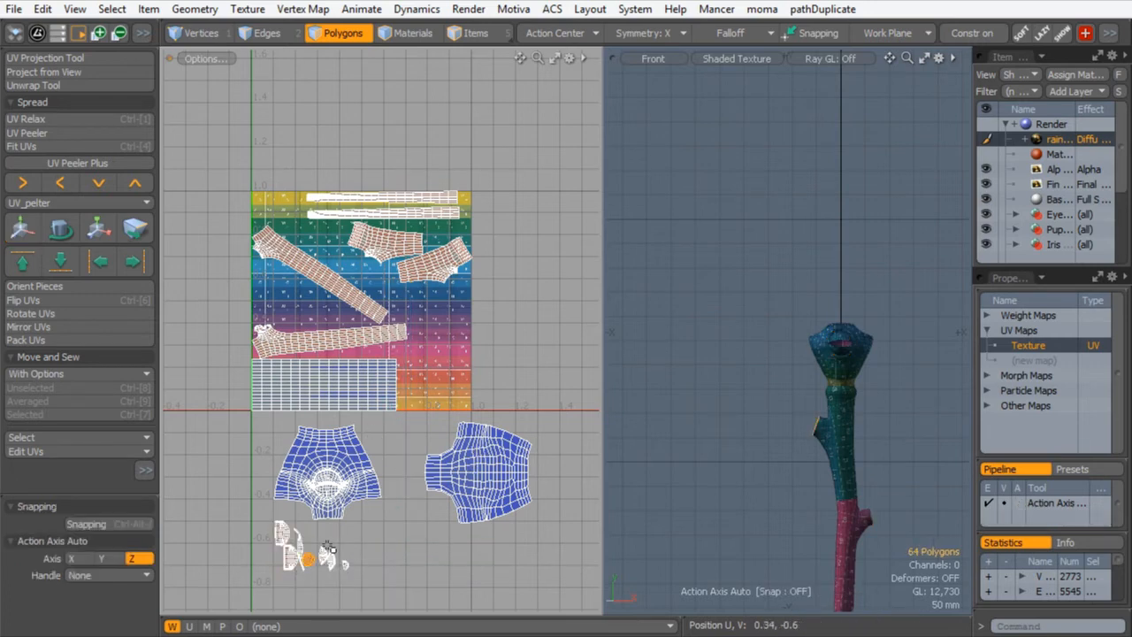
key(w)
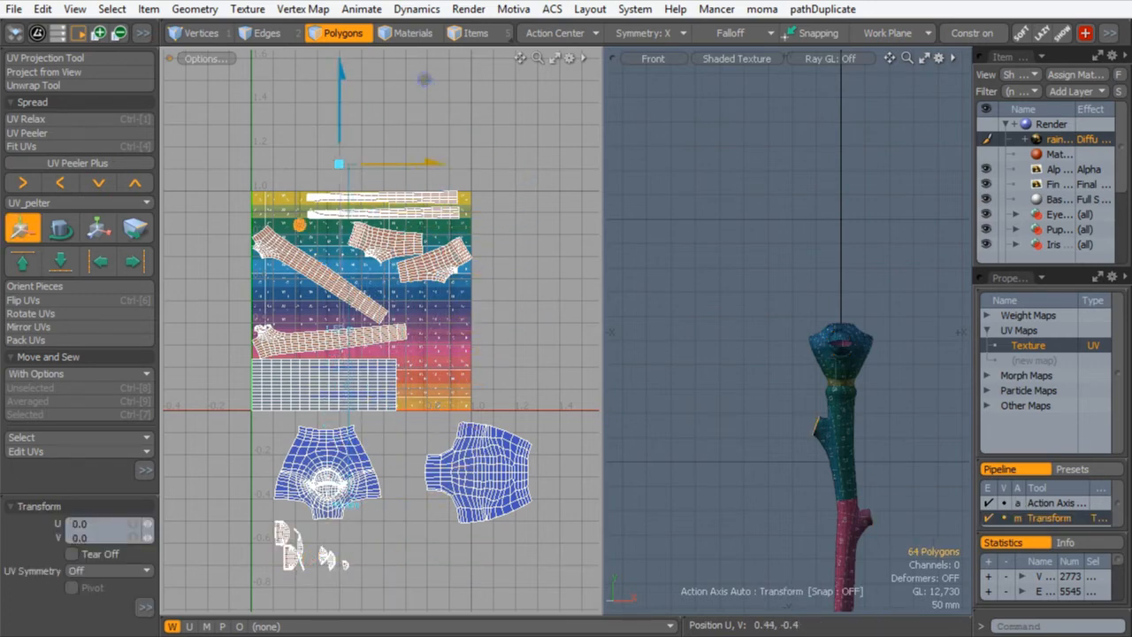
key(space)
- Select all 32 polygons of the round end cap on the trunk's side branch in the perspective view
alt+shift+drag(334, 548, 412, 417)
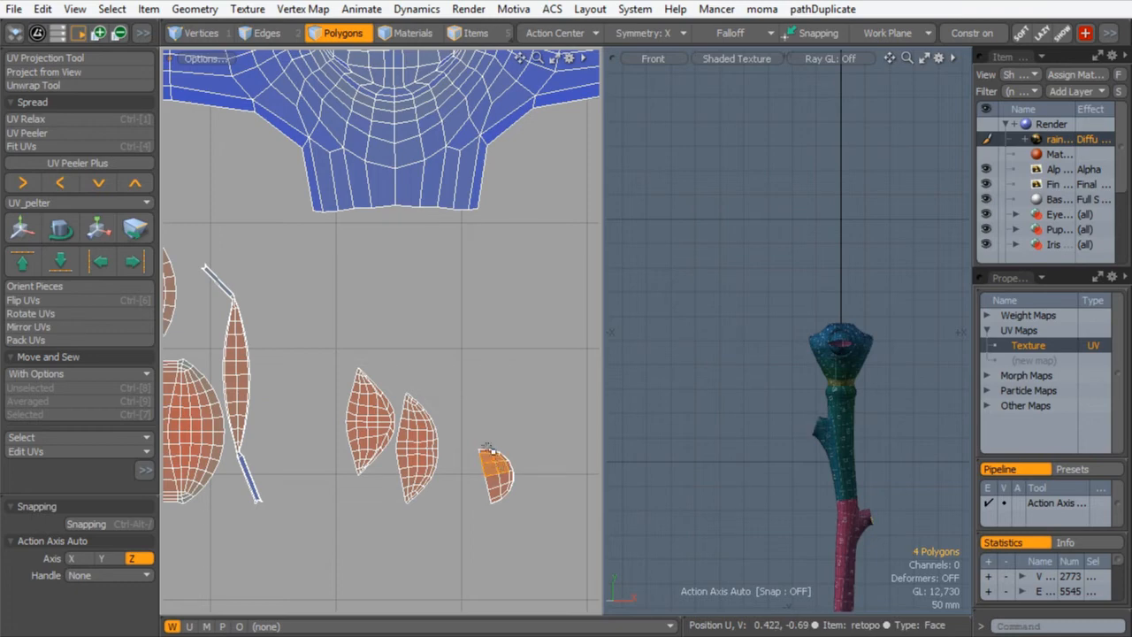
ctrl+alt+drag(363, 338, 465, 376)
key(ctrl+space)
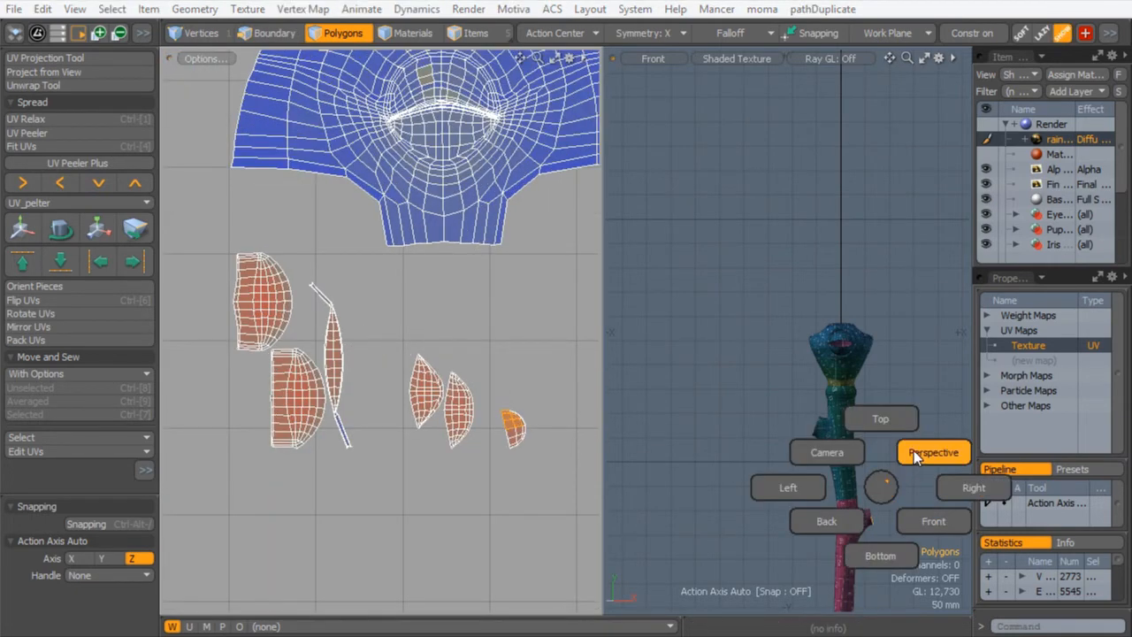
click(915, 453)
mouse_move(788, 496)
alt+shift+mouse_down()
mouse_move(880, 399)
mouse_move(713, 390)
mouse_move(792, 379)
alt+shift+mouse_up()
mouse_move(681, 426)
alt+shift+mouse_down()
mouse_move(736, 386)
mouse_move(778, 375)
alt+shift+mouse_up()
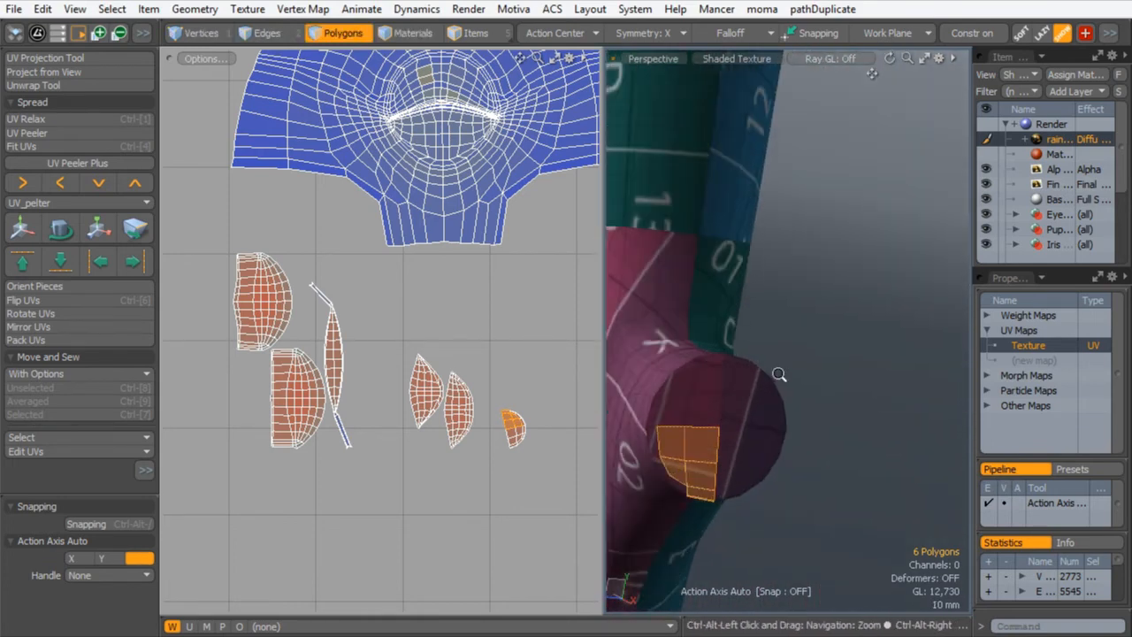
mouse_move(715, 414)
mouse_down()
mouse_move(736, 424)
mouse_move(702, 448)
mouse_up()
double_click(704, 450)
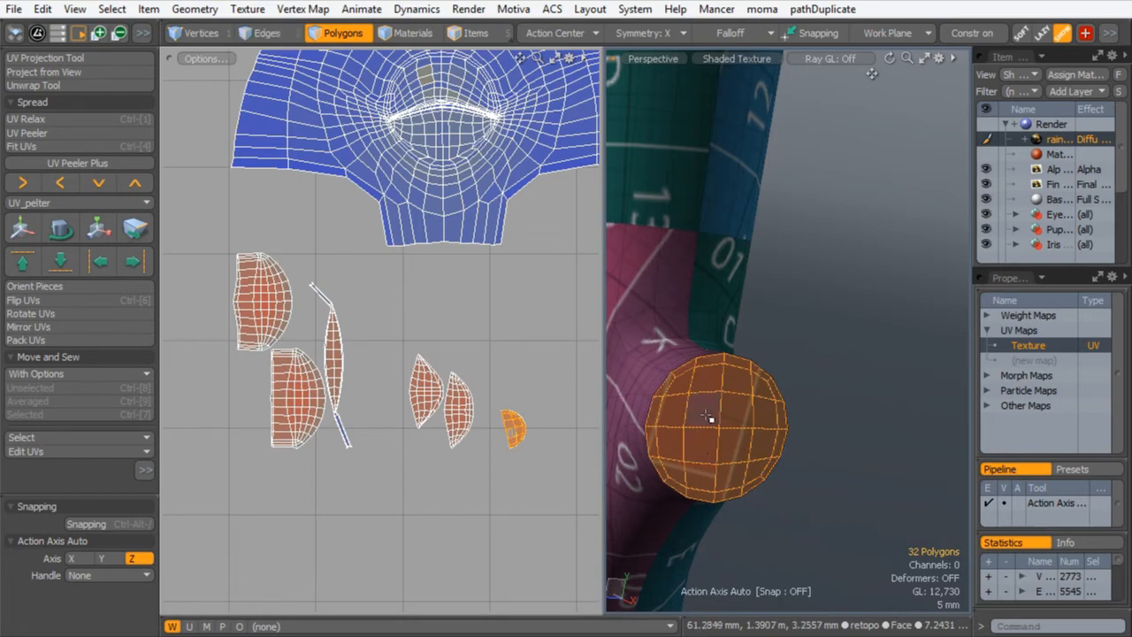
alt+shift+drag(389, 115, 380, 205)
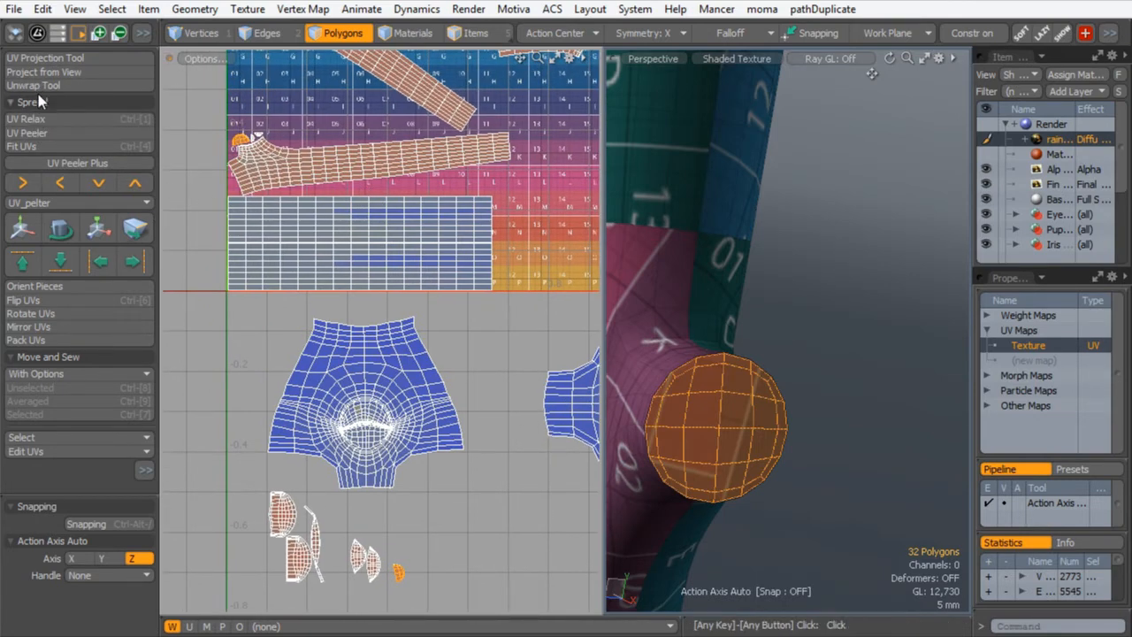
- Unwrap the selected 32-polygon end cap of the trunk's side branch into a flat disc island
click(42, 57)
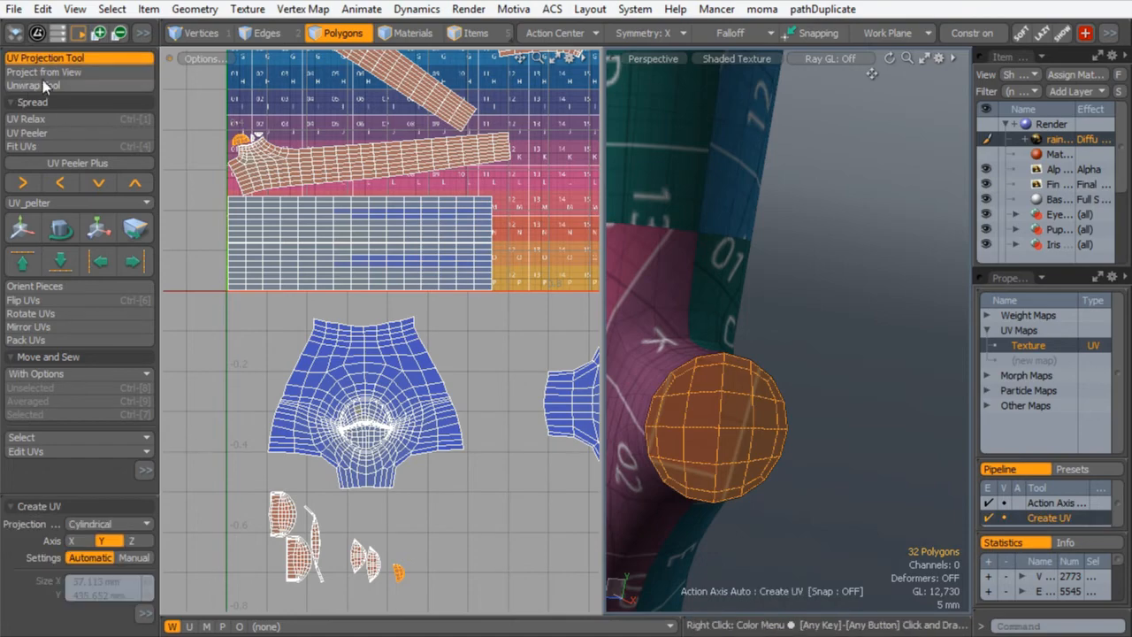
click(40, 85)
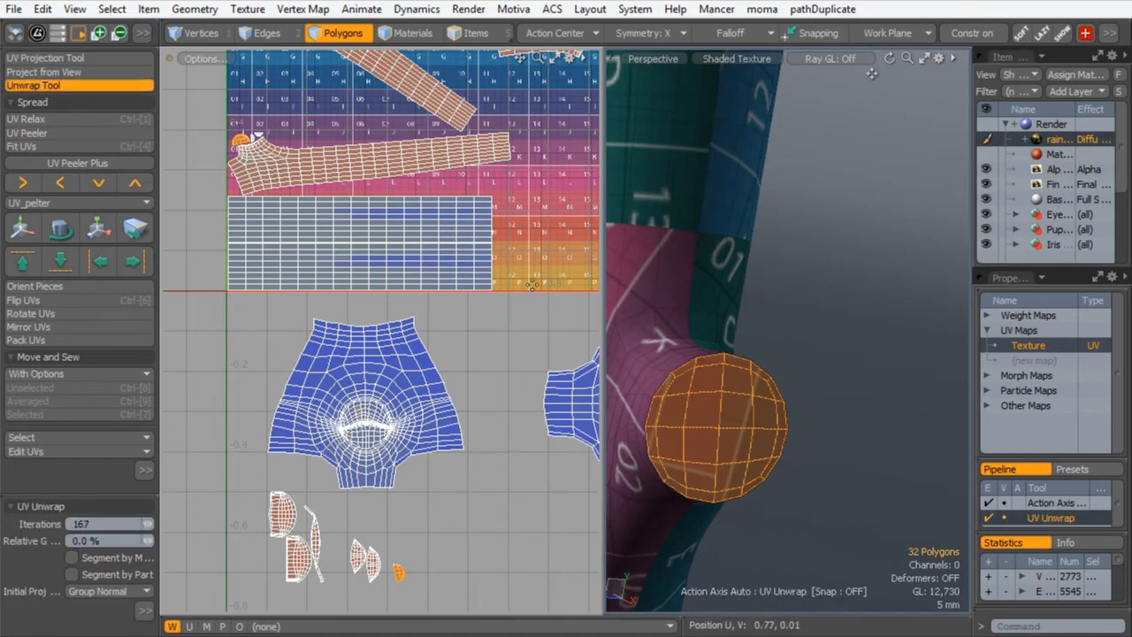
click(496, 349)
ctrl+alt+drag(444, 204, 328, 316)
alt+shift+drag(328, 315, 335, 382)
ctrl+alt+drag(334, 382, 439, 231)
alt+shift+drag(402, 287, 402, 292)
- Scale the unwrapped end-cap disc down and move it just above the tile's upper-left corner
key(w)
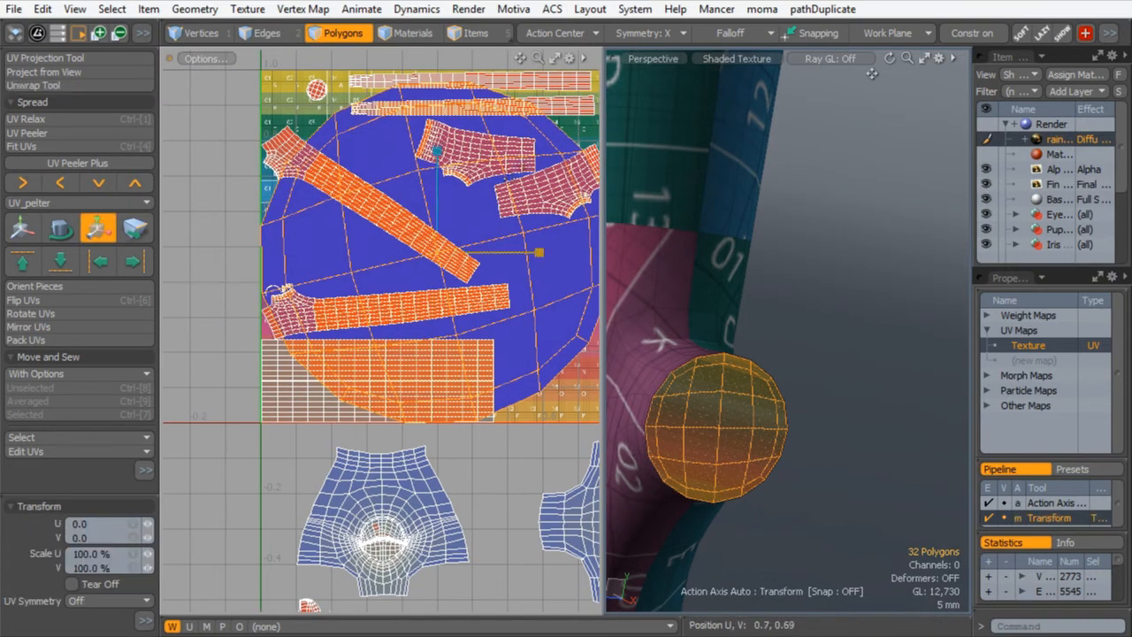
drag(522, 167, 327, 208)
key(w)
key(e)
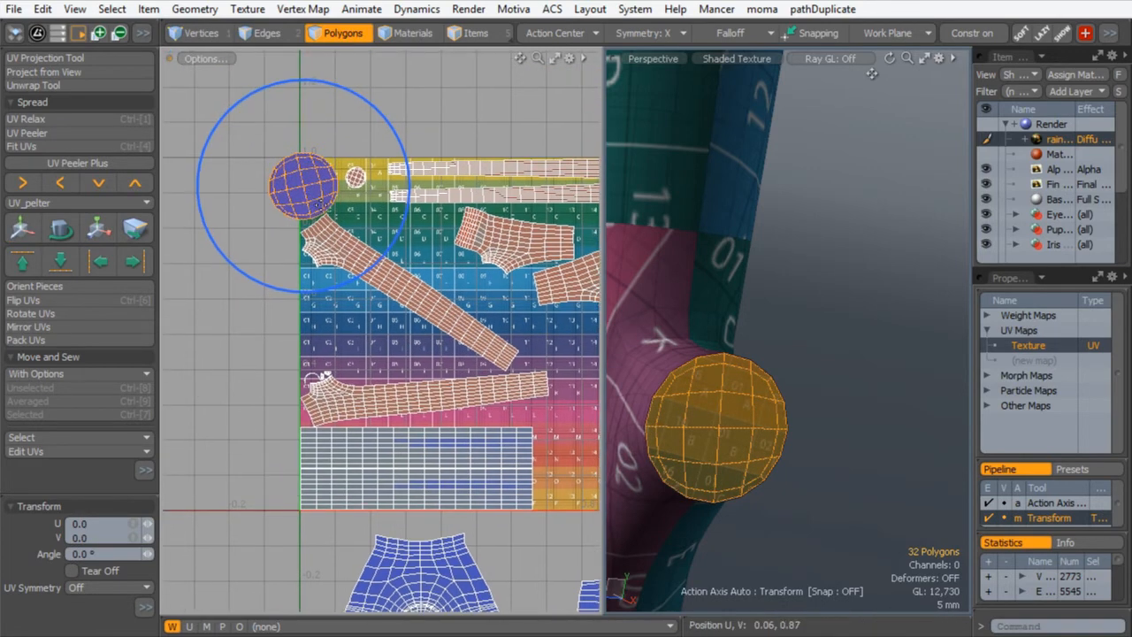
key(r)
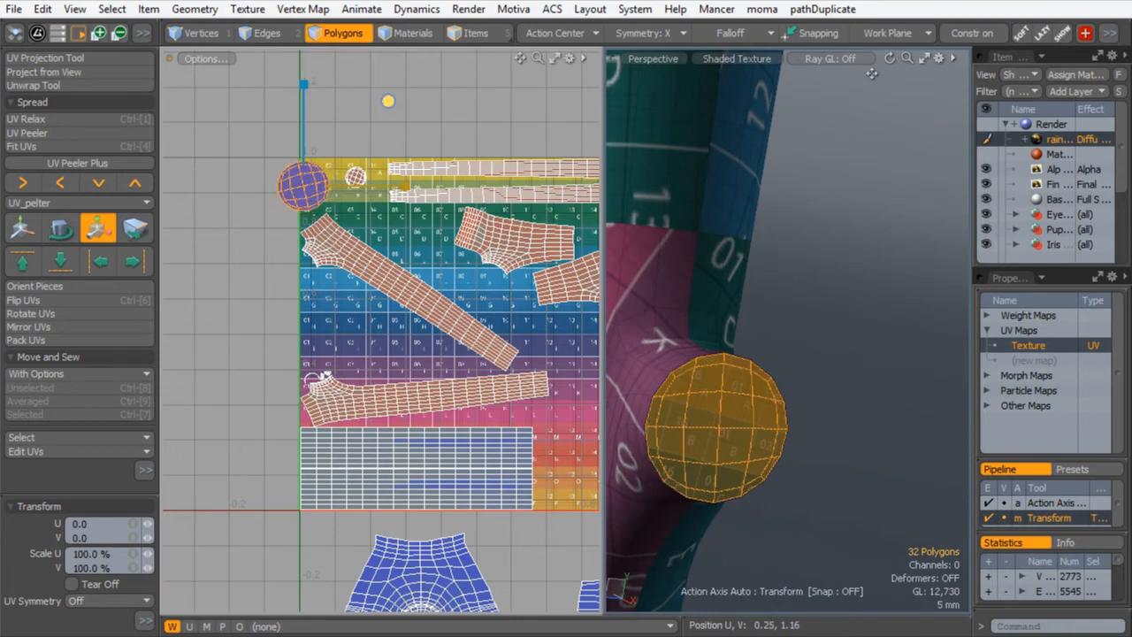
key(w)
drag(389, 101, 413, 49)
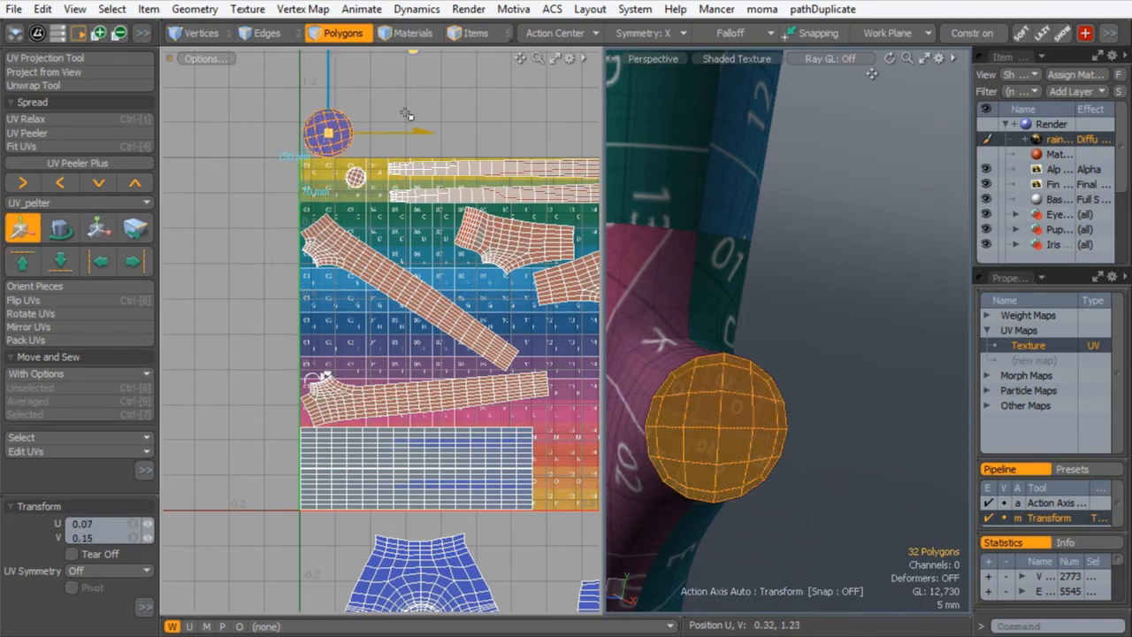
key(q)
- Select the two small half-disc islands above the lower long strip and inspect their polygons at the trunk's base
alt+shift+drag(381, 333, 347, 270)
scroll(299, 312, up, 5)
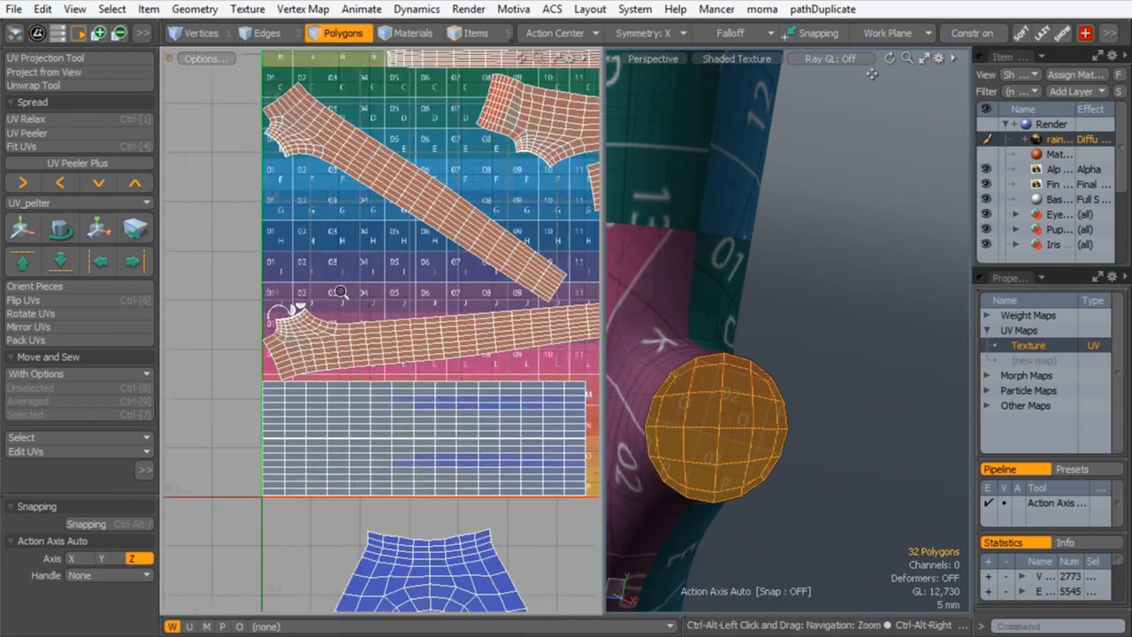
double_click(405, 269)
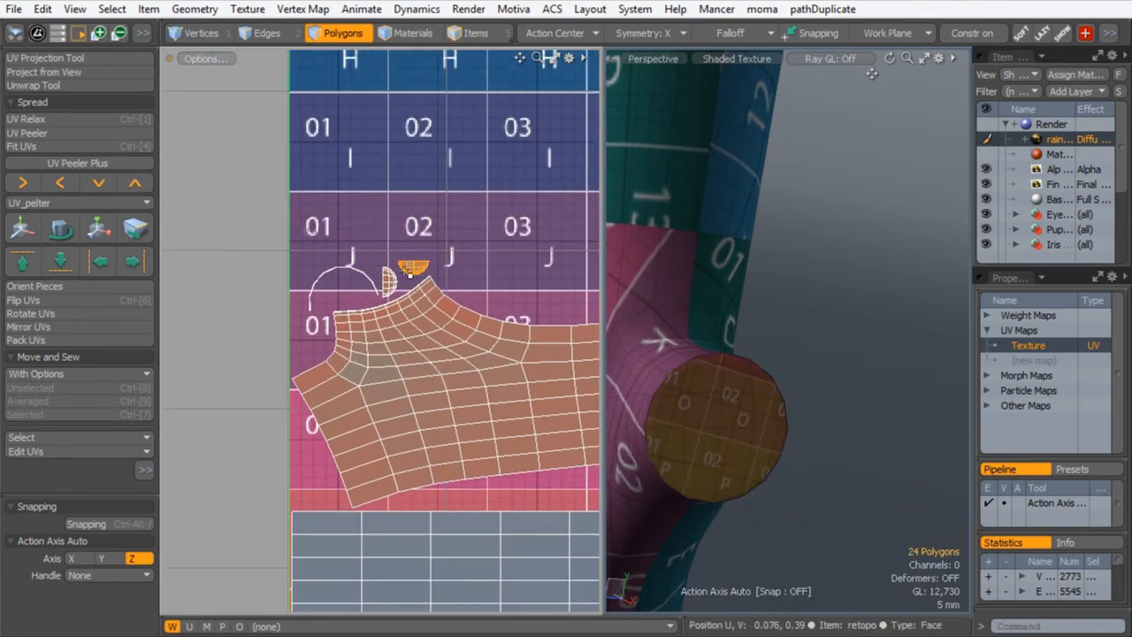
shift+click(387, 281)
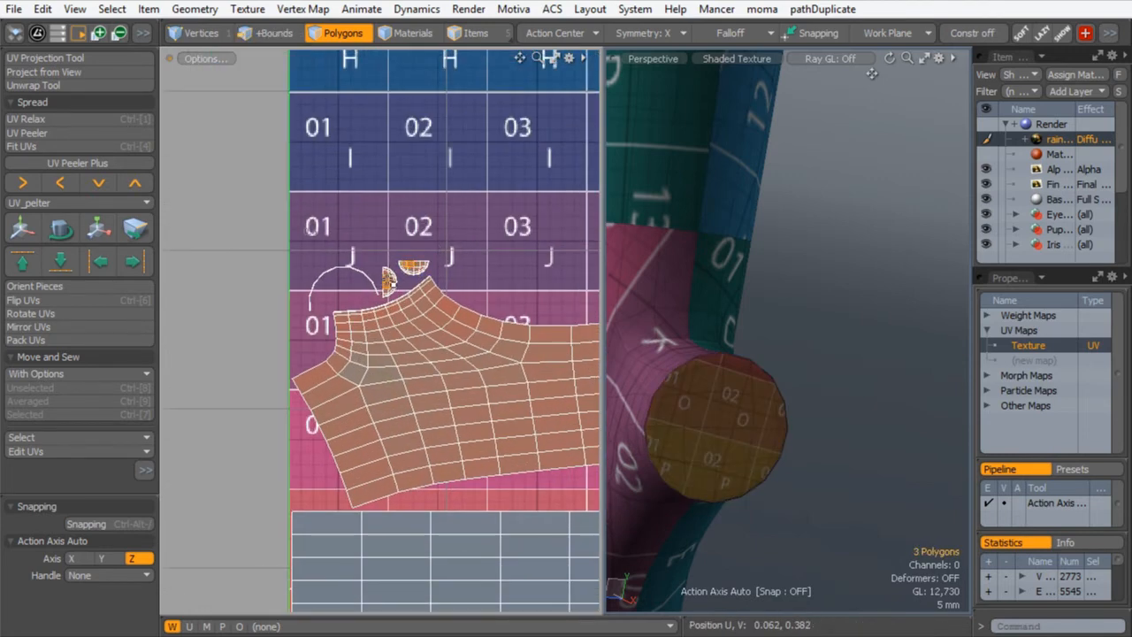
ctrl+alt+drag(753, 204, 614, 252)
alt+shift+drag(628, 275, 704, 536)
alt+drag(702, 387, 955, 389)
alt+shift+drag(798, 423, 773, 378)
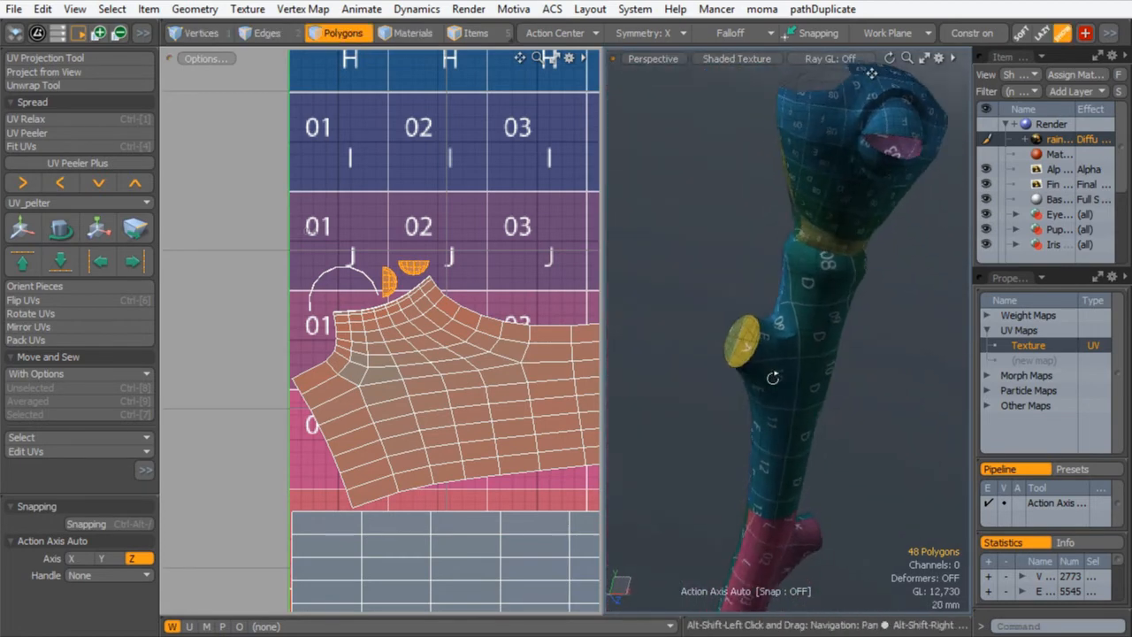
ctrl+alt+drag(871, 384, 783, 394)
alt+shift+drag(715, 606, 816, 237)
ctrl+alt+drag(816, 237, 790, 286)
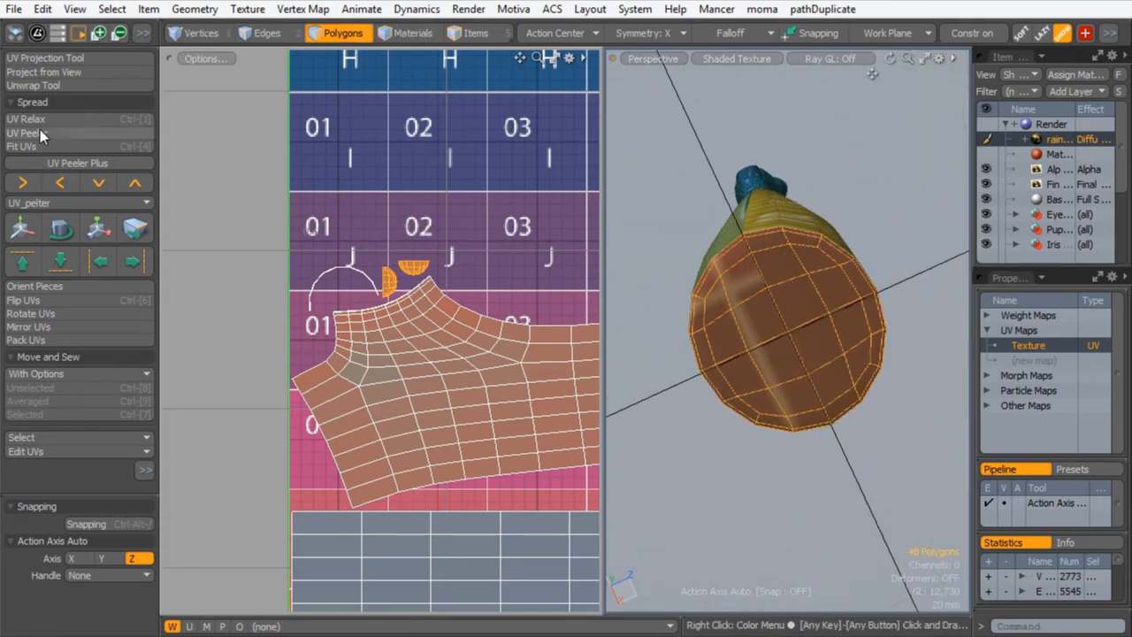
- Unwrap the 48 polygons of the trunk's base cap into a single disc island
click(55, 60)
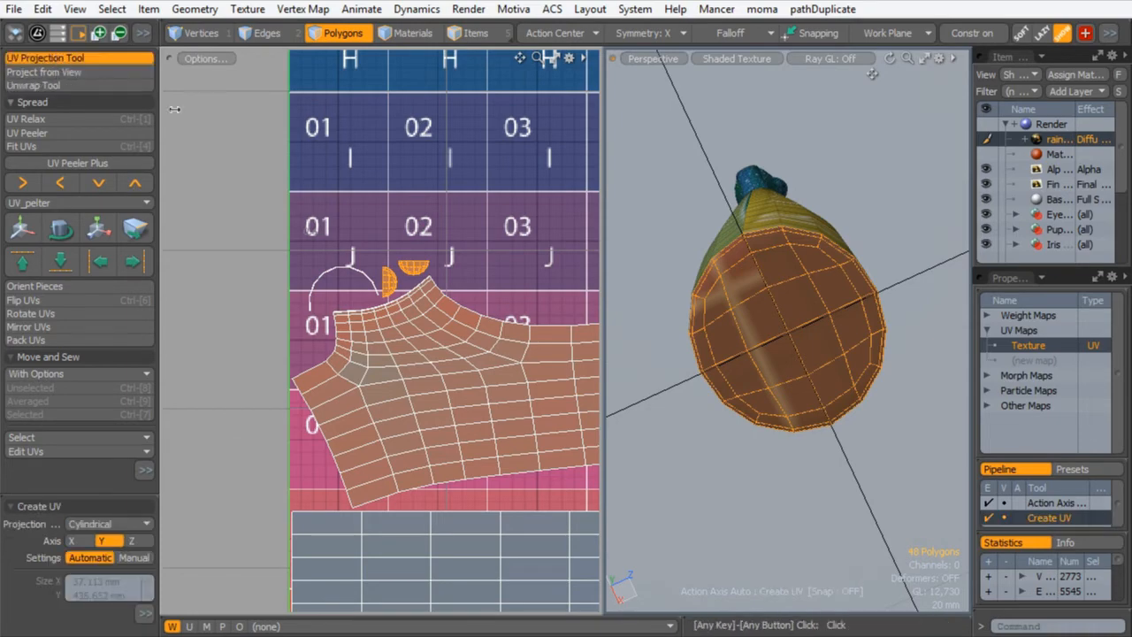
ctrl+alt+drag(471, 205, 380, 262)
alt+shift+drag(464, 229, 269, 325)
alt+shift+drag(360, 246, 350, 252)
ctrl+alt+drag(380, 259, 322, 293)
alt+shift+drag(248, 192, 224, 211)
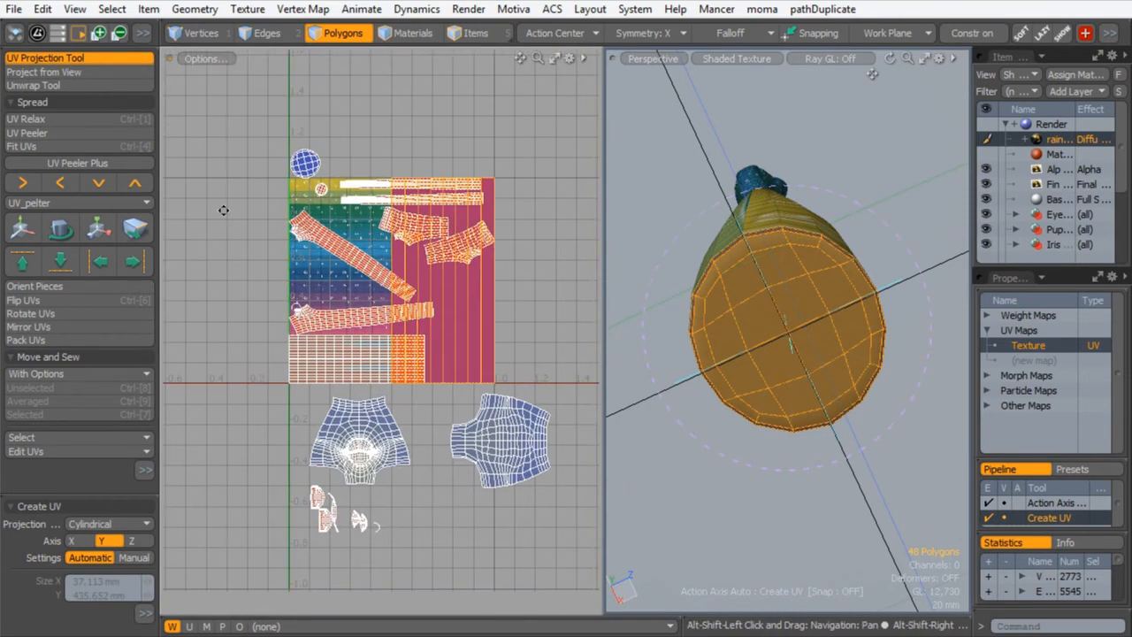
click(49, 86)
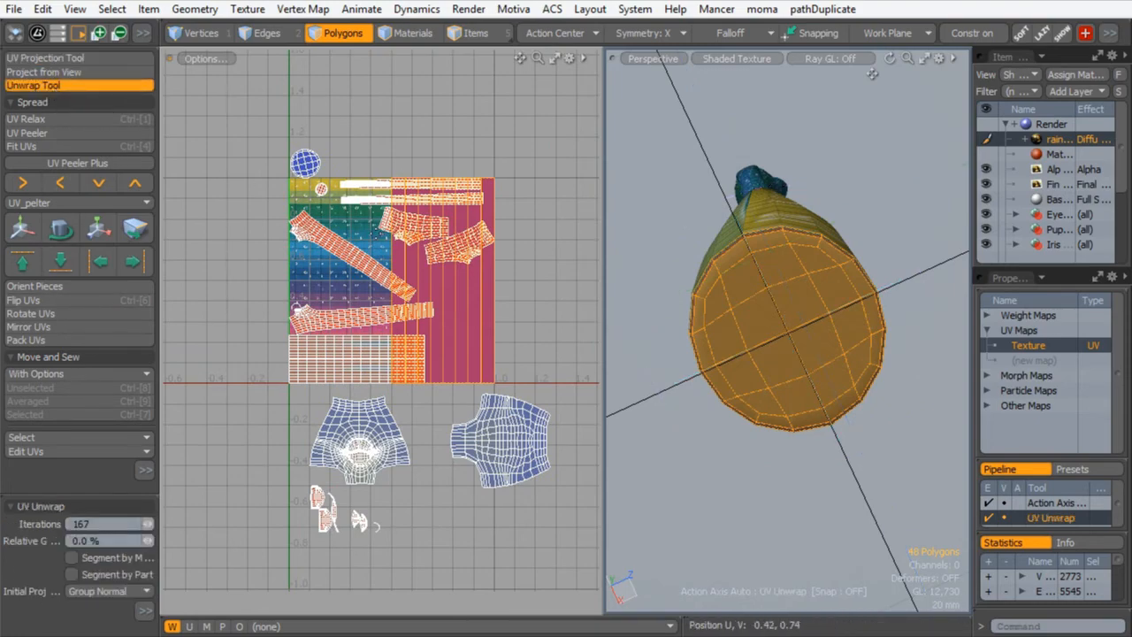
click(378, 233)
ctrl+alt+drag(381, 273, 409, 297)
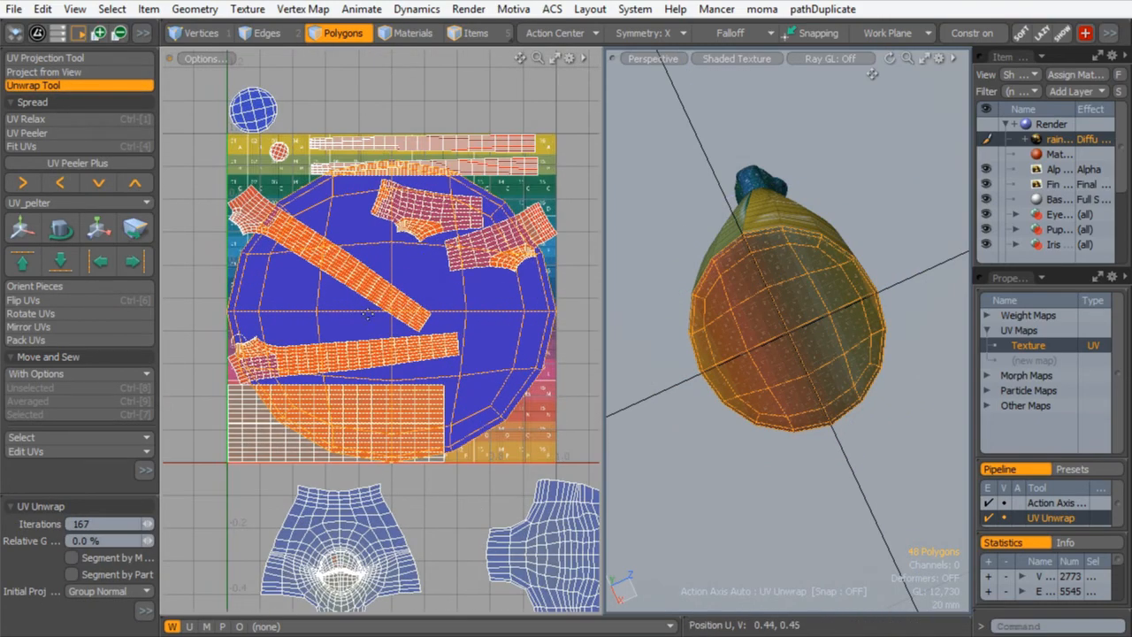
- Shrink the base-cap disc and place it above the tile, beside the side branch's end-cap disc
key(y)
drag(478, 232, 362, 350)
key(w)
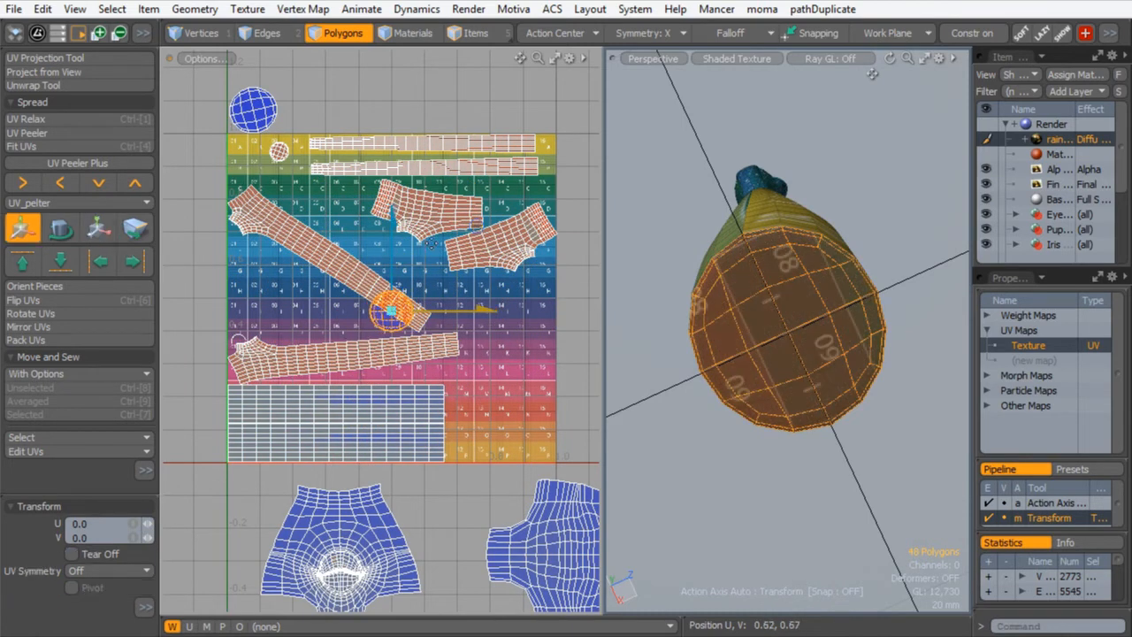
drag(391, 312, 302, 107)
key(space)
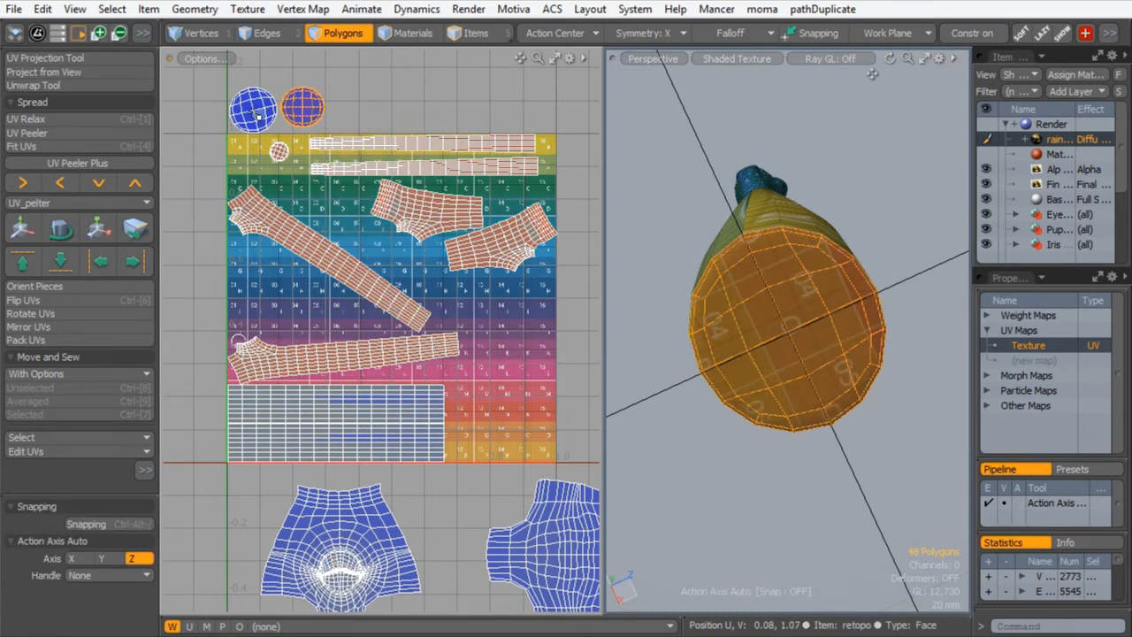
- Select the side branch's end-cap disc, expand the selection to 48 polygons and unwrap it again
double_click(254, 110)
alt+drag(629, 335, 716, 380)
alt+drag(717, 380, 760, 345)
ctrl+alt+drag(760, 345, 762, 371)
key(shift+Up)
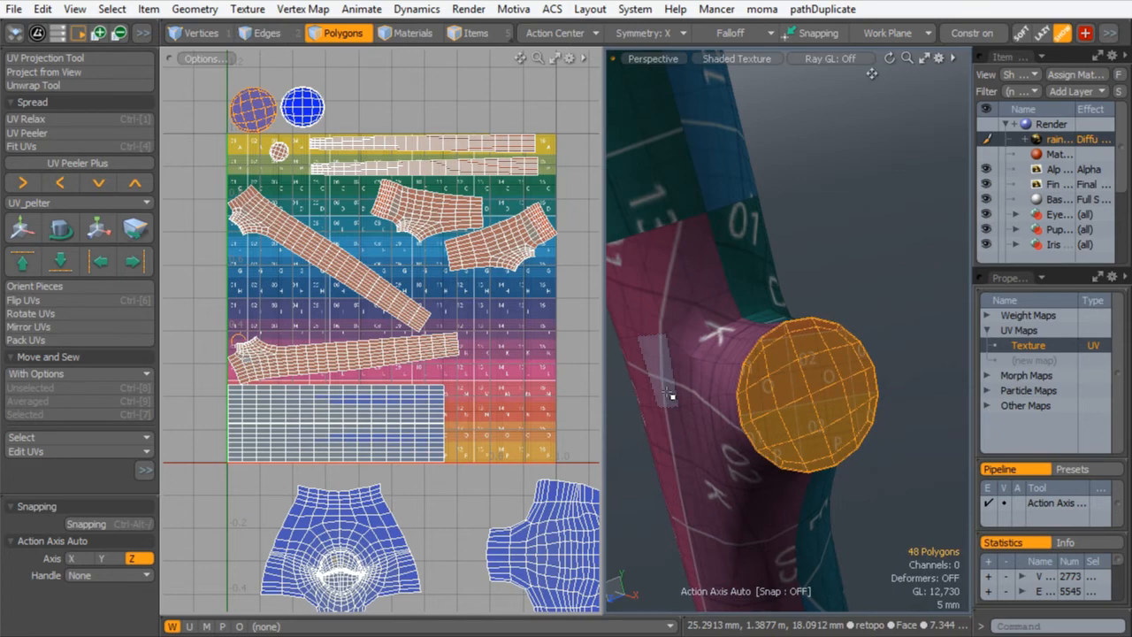
click(33, 85)
click(360, 190)
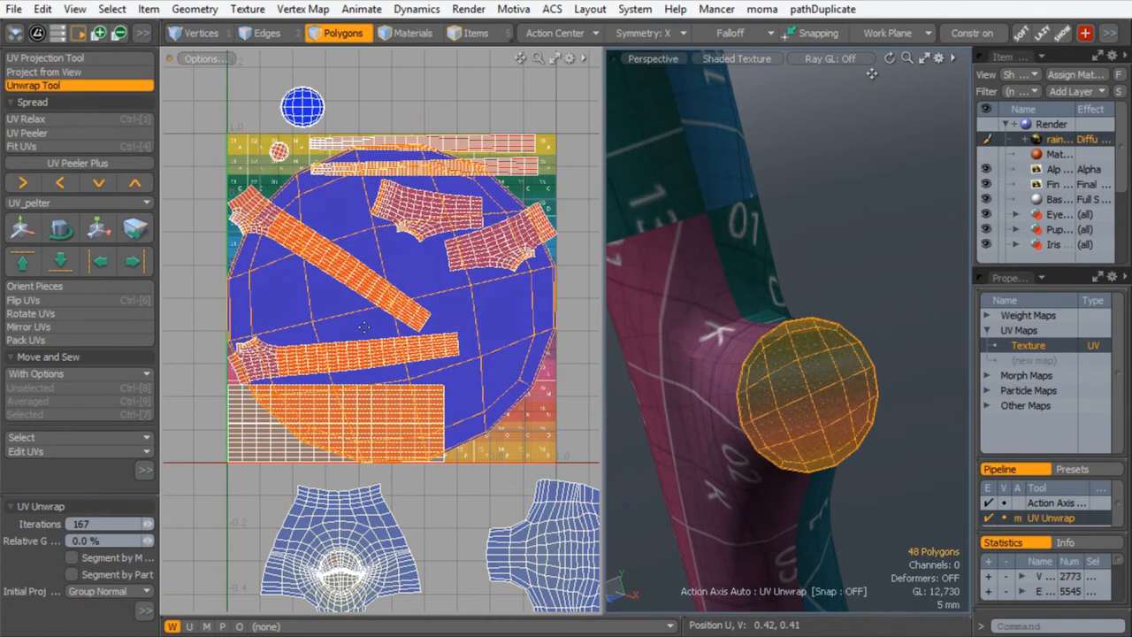
- Shrink the re-unwrapped end-cap disc and place it above the tile, to the right of the base-cap disc
key(r)
drag(478, 217, 358, 104)
key(w)
key(space)
- Rotate the diagonal 224-polygon long strip island to horizontal and move it down over the large rectangular island
double_click(341, 268)
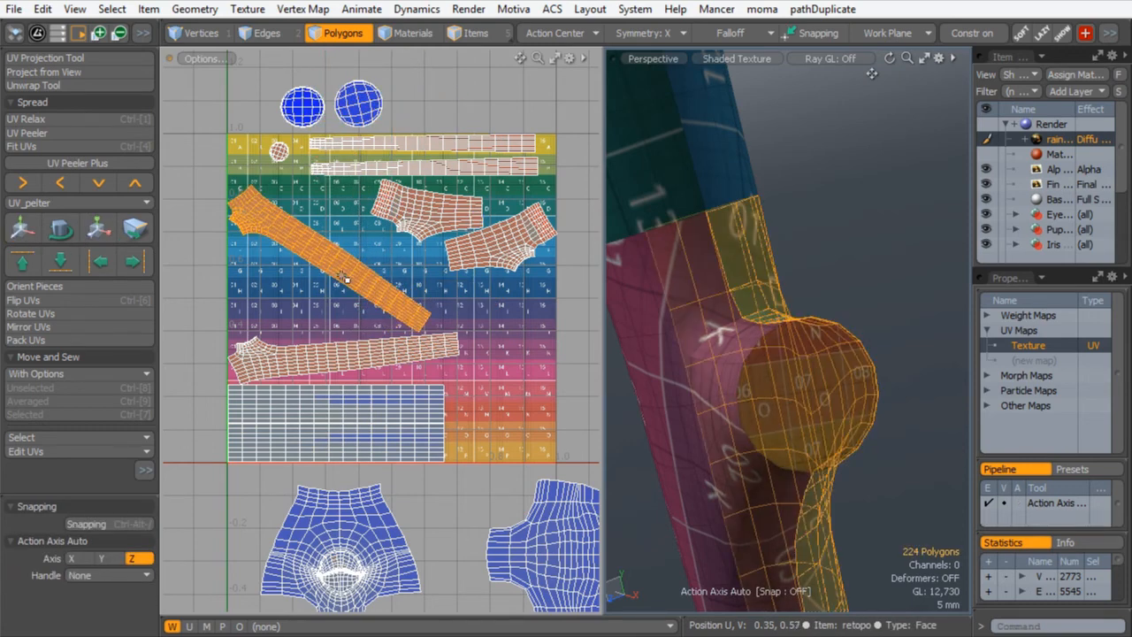
key(e)
drag(373, 162, 330, 326)
key(w)
key(q)
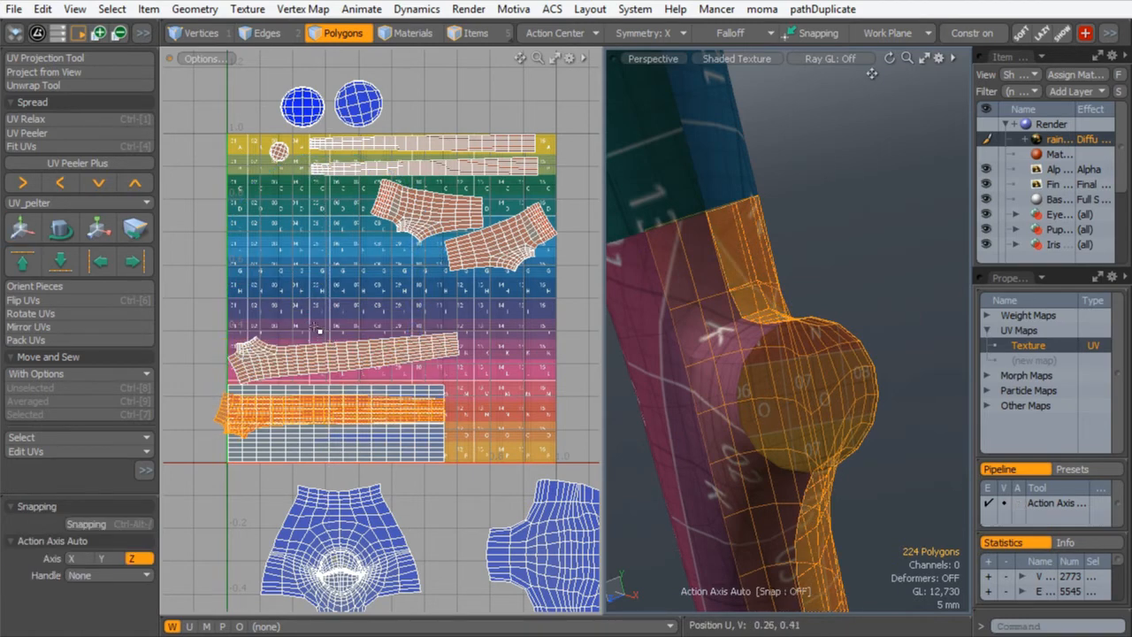
- Rotate the slightly tilted long strip island above the rectangular island until it lies horizontal
double_click(306, 355)
key(e)
drag(333, 253, 343, 253)
key(q)
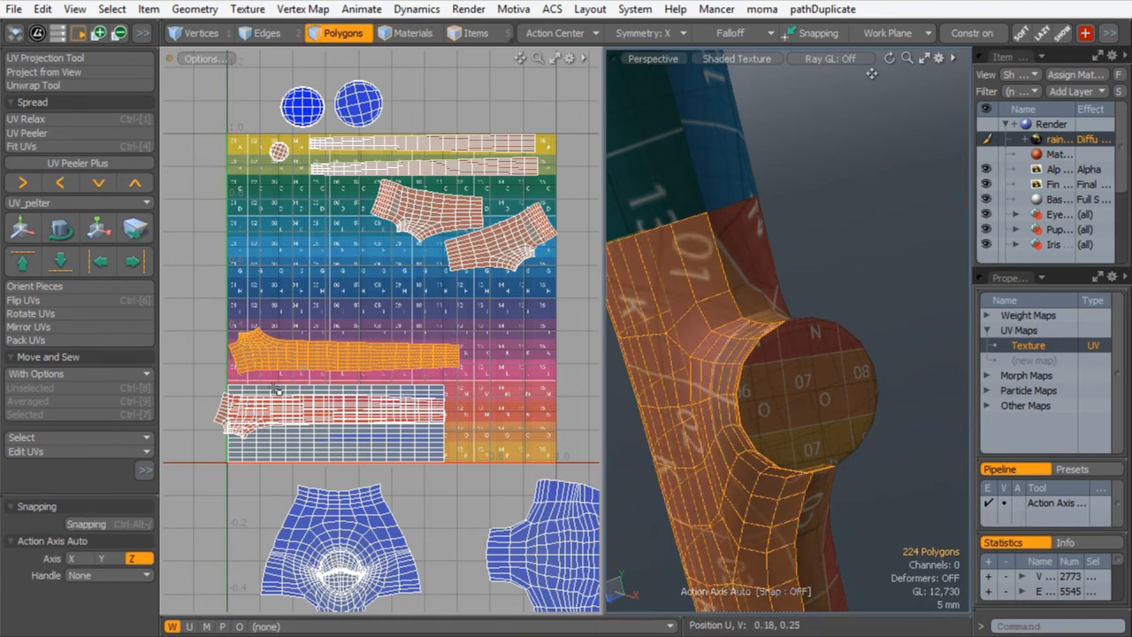
- Select both long strip islands and move them up clear of the rectangular island by U 0.05, V 0.21
double_click(222, 415)
shift+double_click(253, 364)
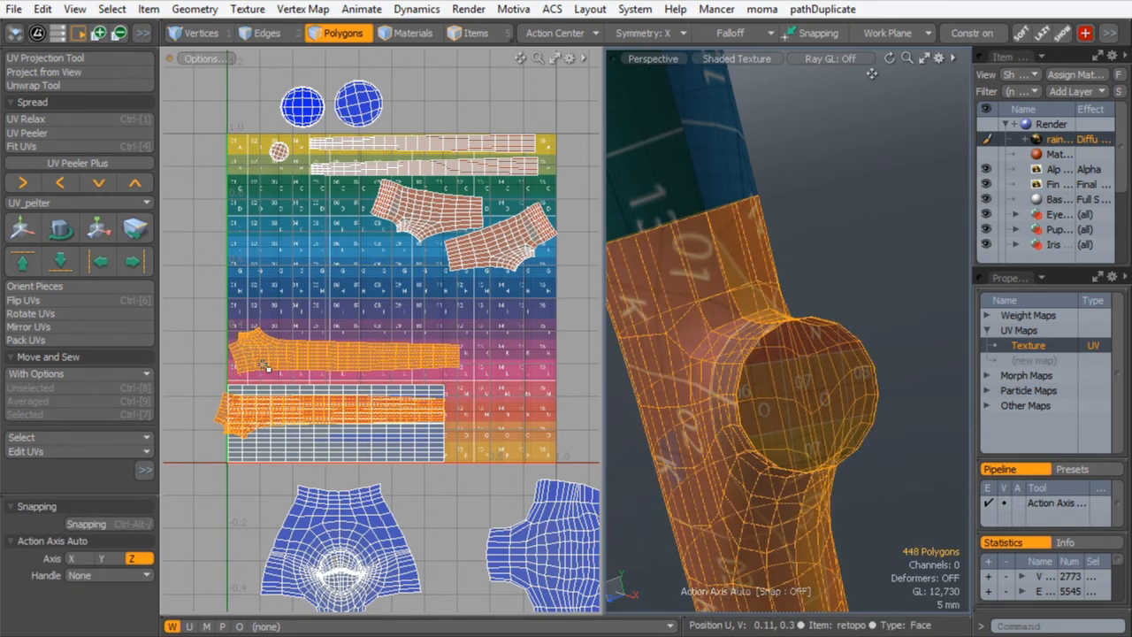
key(w)
drag(267, 361, 282, 294)
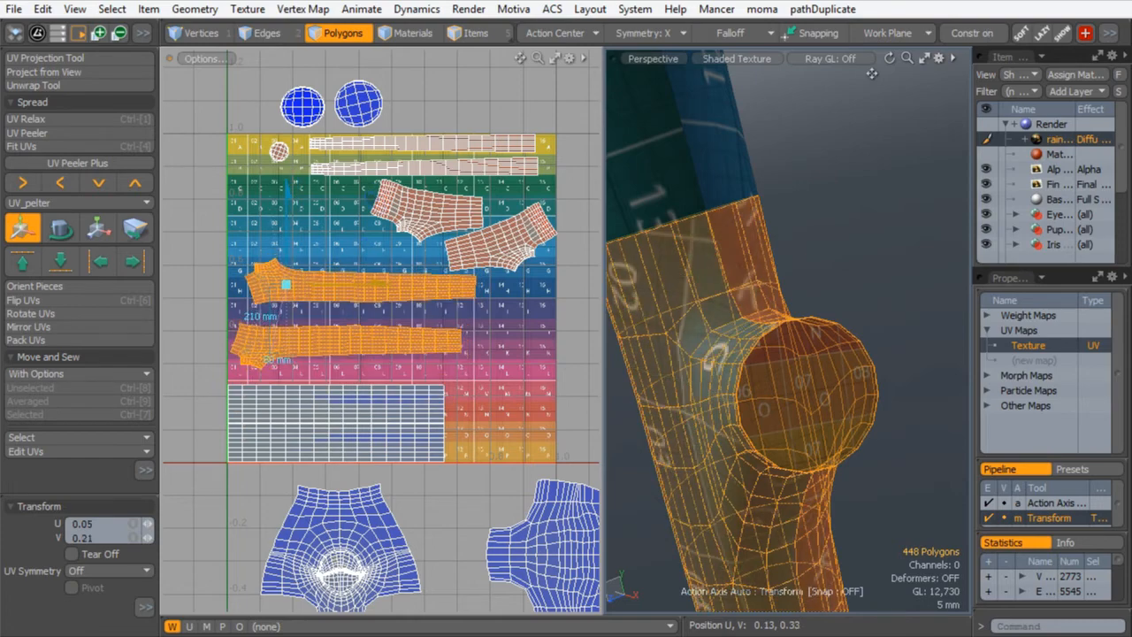
key(q)
- Move the upper long strip island by U -0.05, V -0.05 to sit close above the lower one
double_click(267, 301)
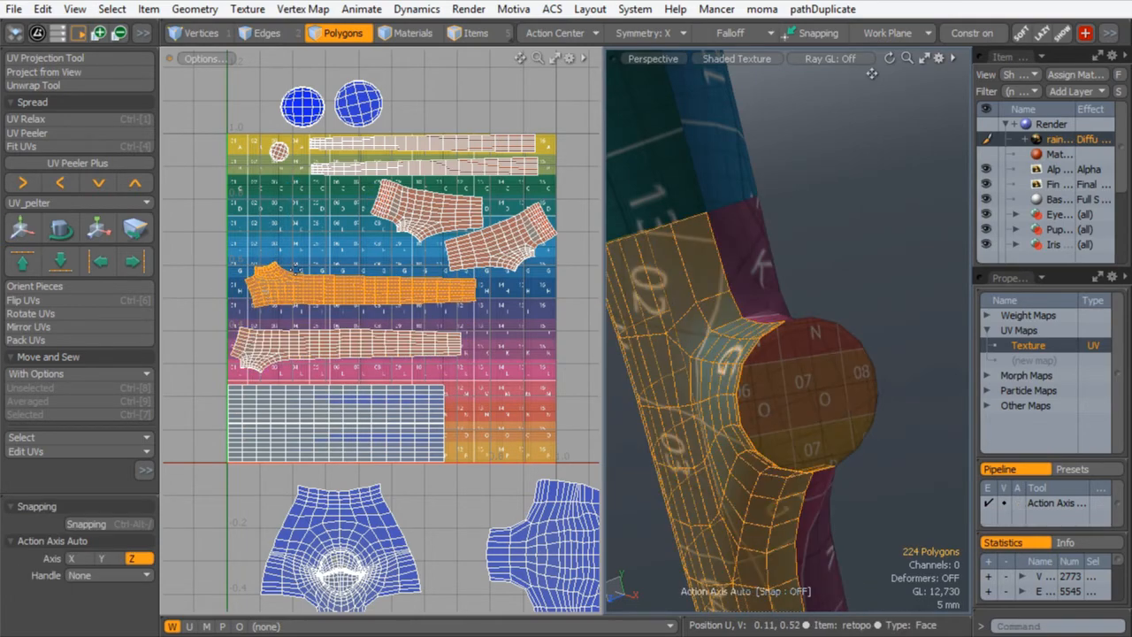
key(w)
drag(375, 239, 358, 255)
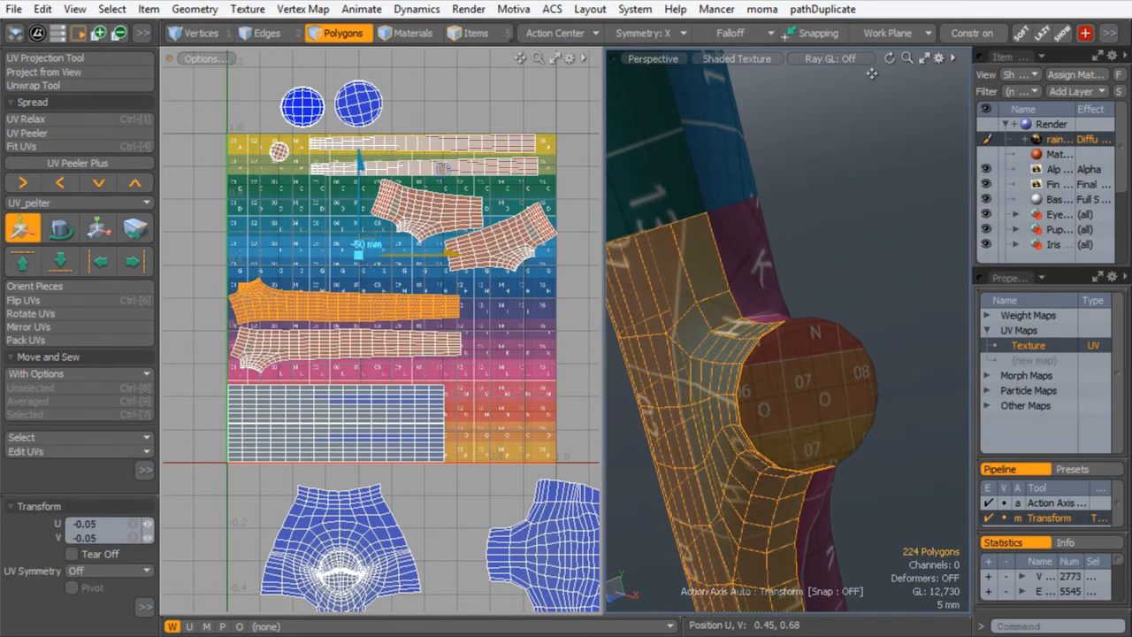
key(q)
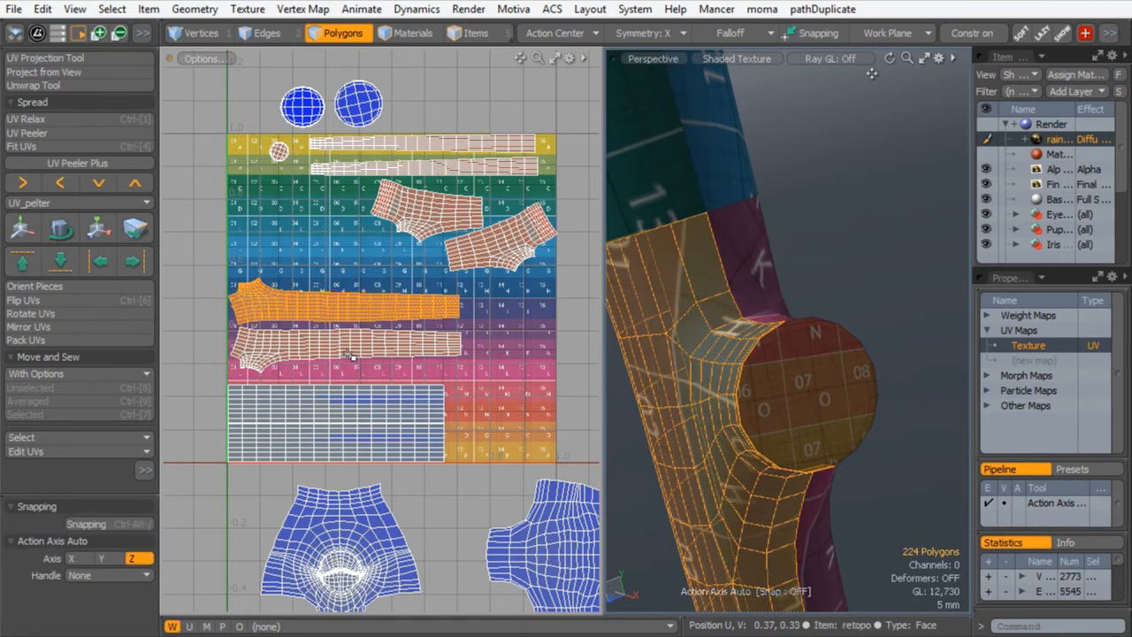
- Select both long strip islands and scale them up together to span the full width of the tile
shift+double_click(334, 340)
key(w)
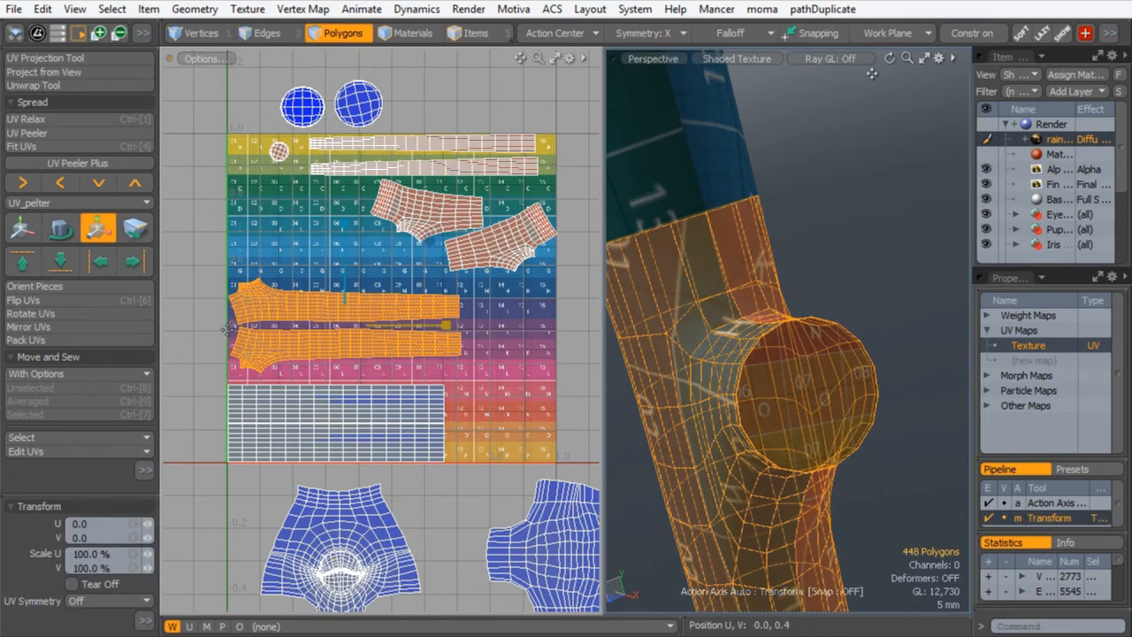
drag(312, 246, 408, 216)
key(space)
- Select the two thin strip islands at the tile's upper edge, enlarge them and move them to its left edge
double_click(367, 143)
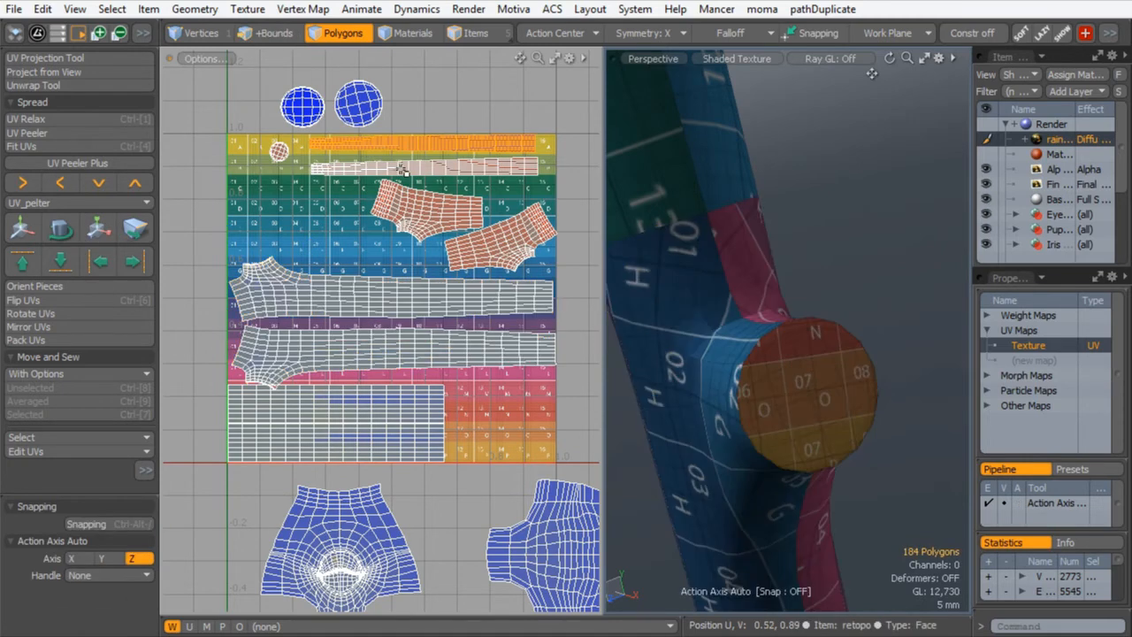
shift+double_click(400, 167)
key(y)
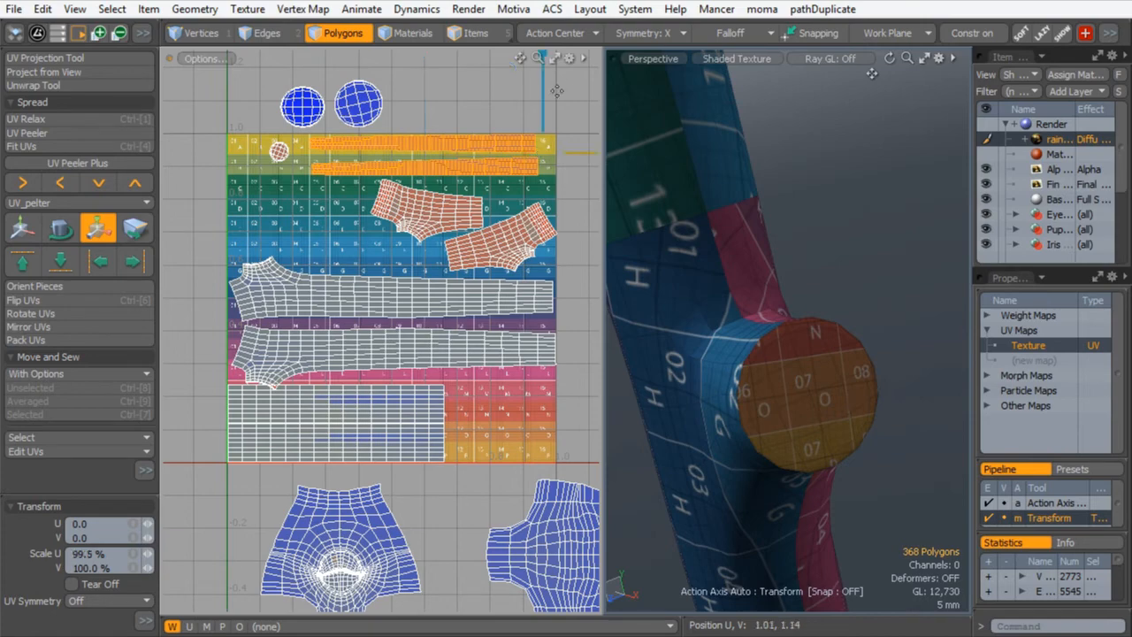
alt+shift+drag(471, 112, 384, 202)
drag(543, 160, 471, 165)
drag(551, 142, 578, 121)
key(q)
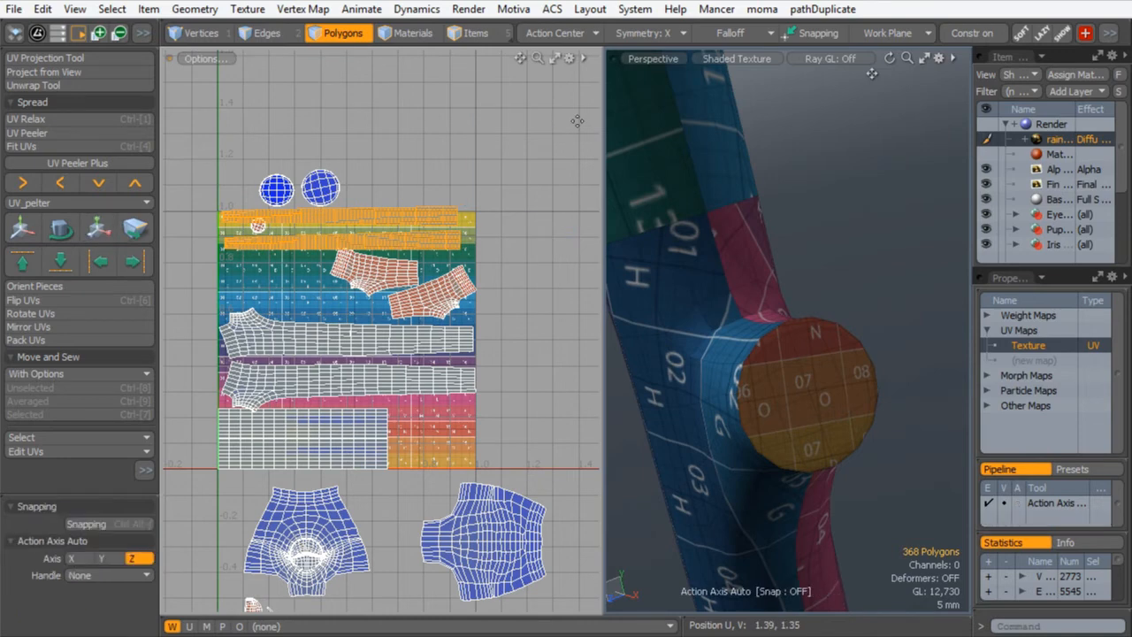
- Select both long strip islands above the rectangular islands and move them slightly up in the tile
alt+shift+drag(351, 460, 354, 431)
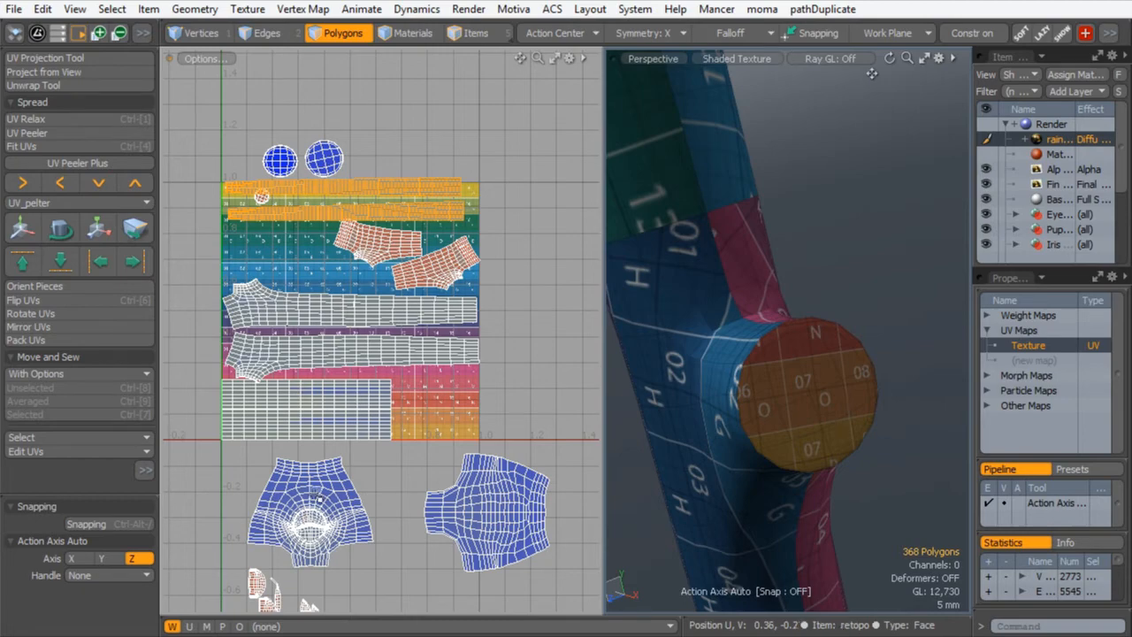
alt+shift+drag(322, 282, 345, 315)
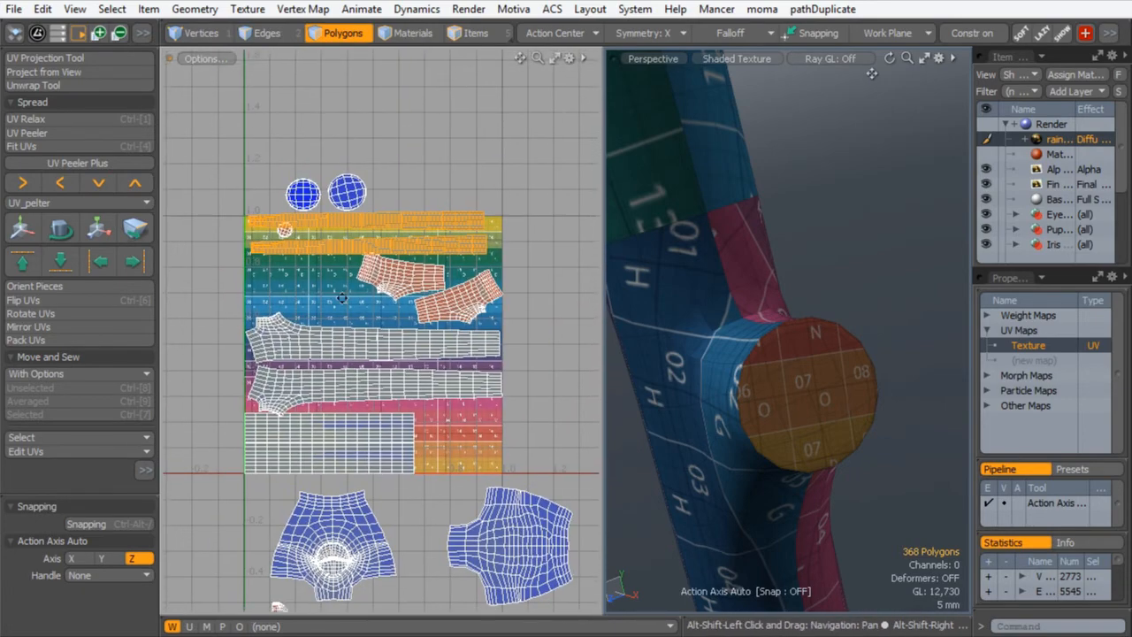
scroll(350, 262, up, 2)
double_click(297, 170)
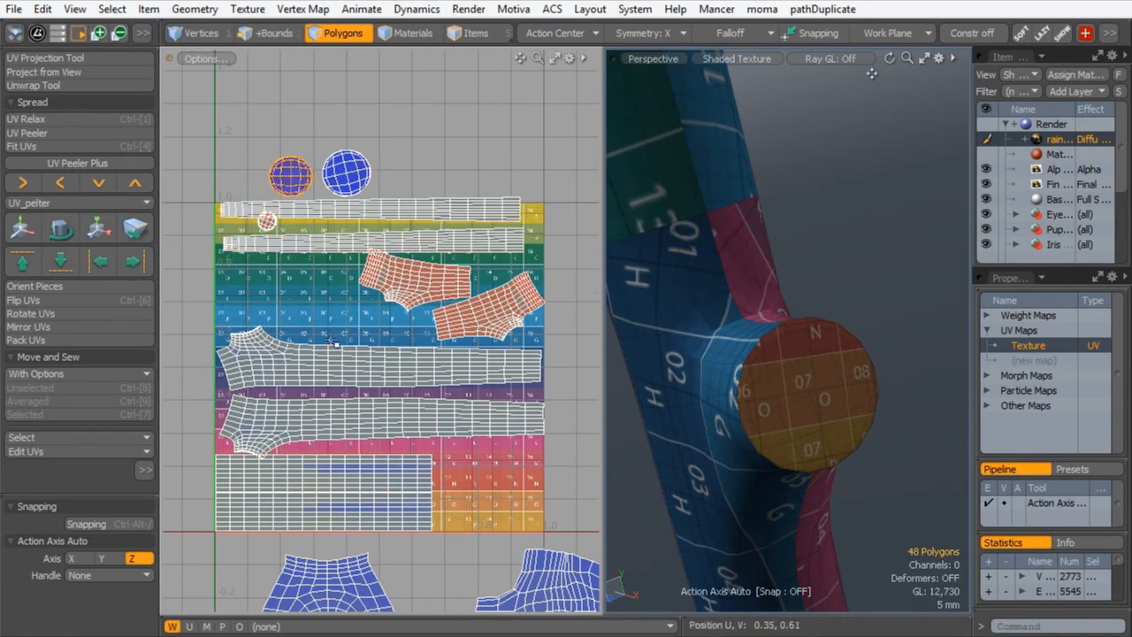
double_click(333, 352)
shift+double_click(308, 425)
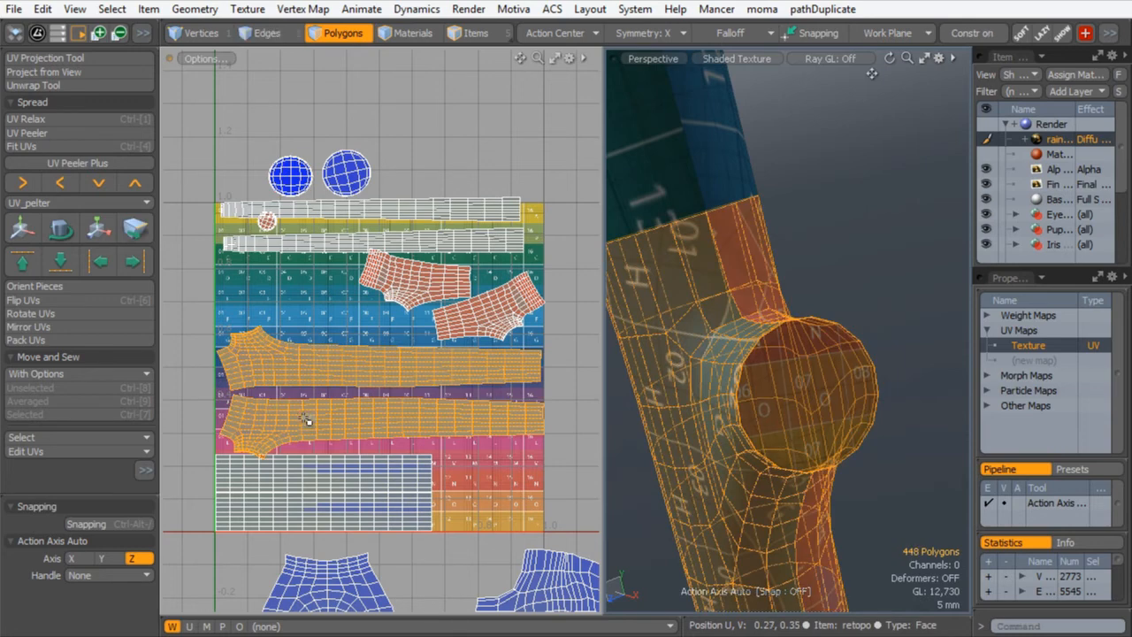
key(w)
drag(322, 364, 324, 354)
key(space)
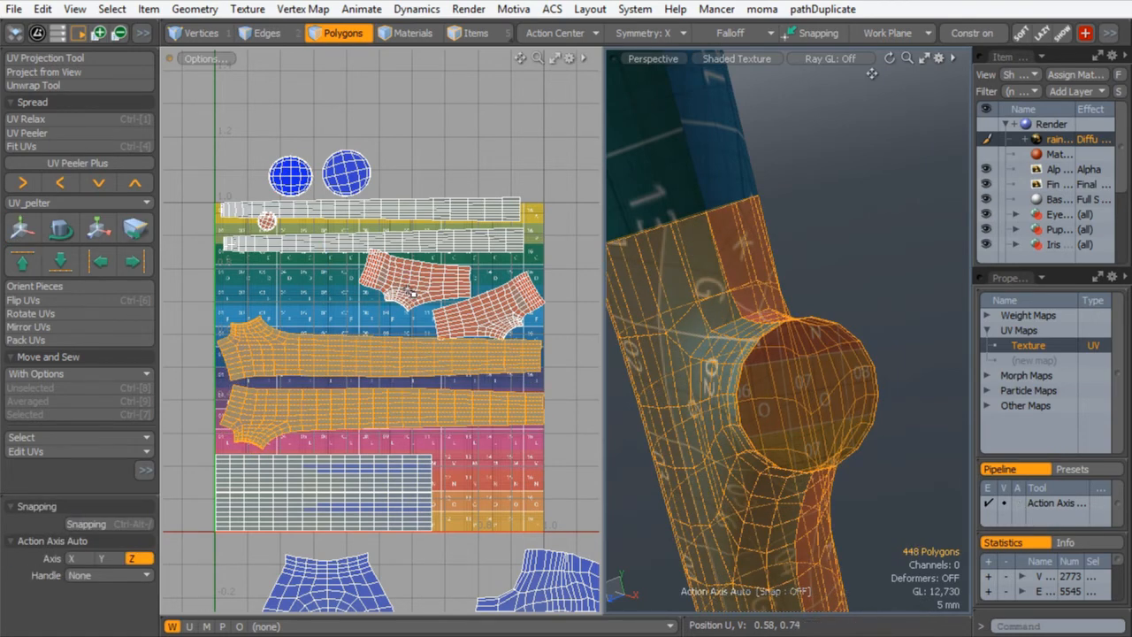
- Move the left red island further toward the tile's left side, above the long strip islands
double_click(414, 292)
key(w)
drag(416, 277, 322, 289)
key(space)
- Rotate the tilted right red island until it lies horizontal, and move it up clear of the long strip below
double_click(457, 322)
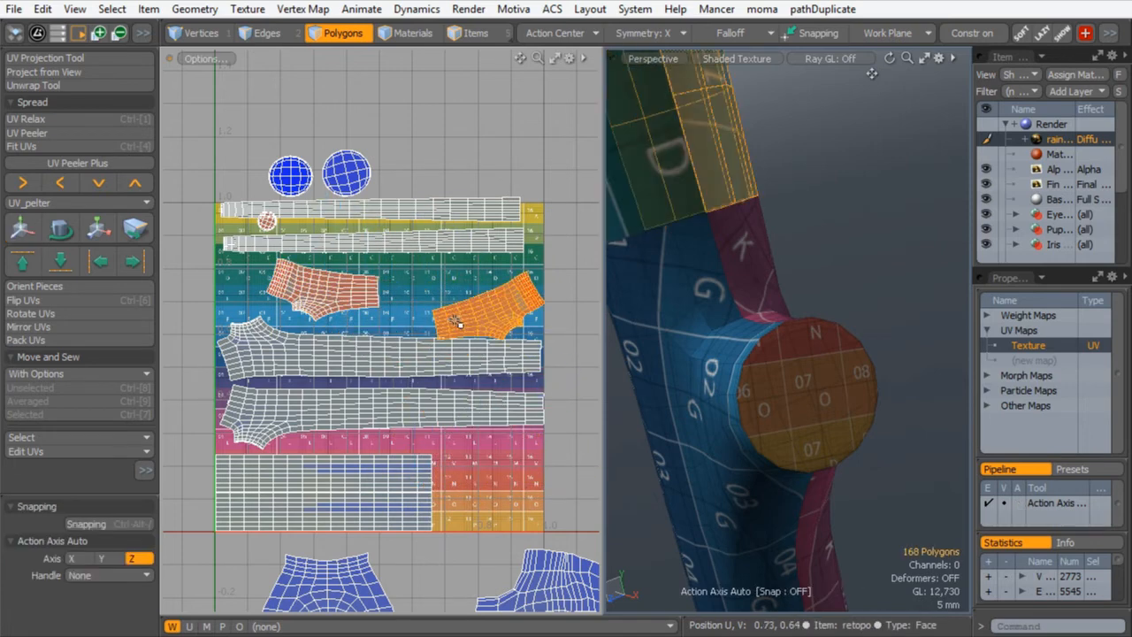
key(e)
drag(463, 212, 502, 235)
key(space)
key(w)
drag(492, 309, 483, 300)
key(space)
- Move the left red island horizontally closer to the right red island
double_click(354, 298)
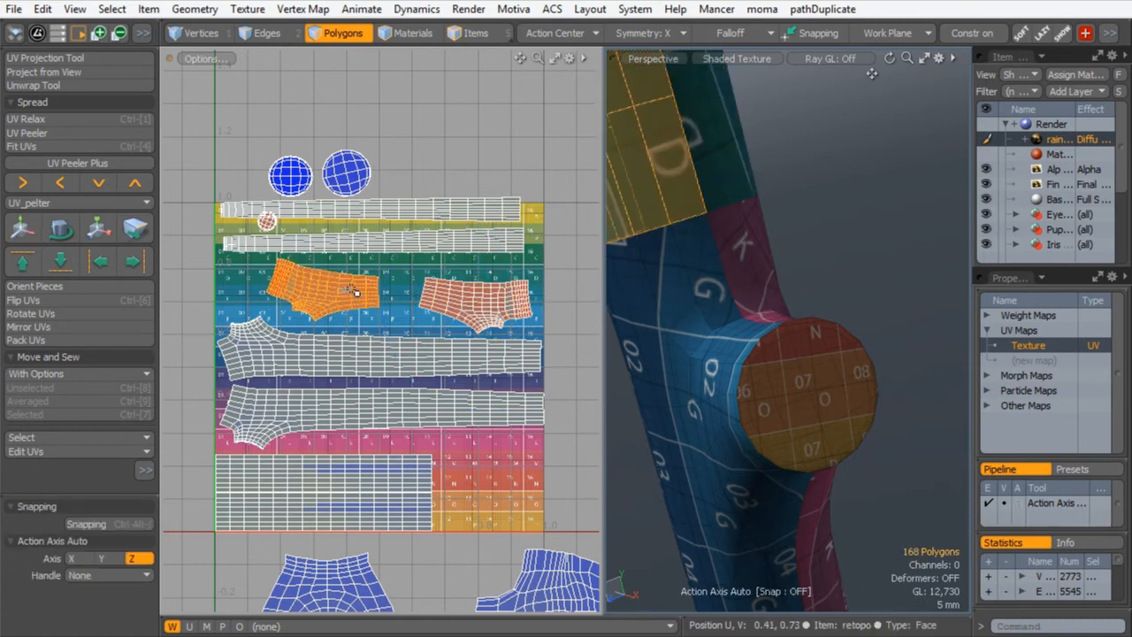
key(w)
drag(354, 292, 376, 292)
key(space)
- Select both blue disc islands above the tile and move them by U 0.5125, V -0.909 beside the rectangular islands
double_click(292, 177)
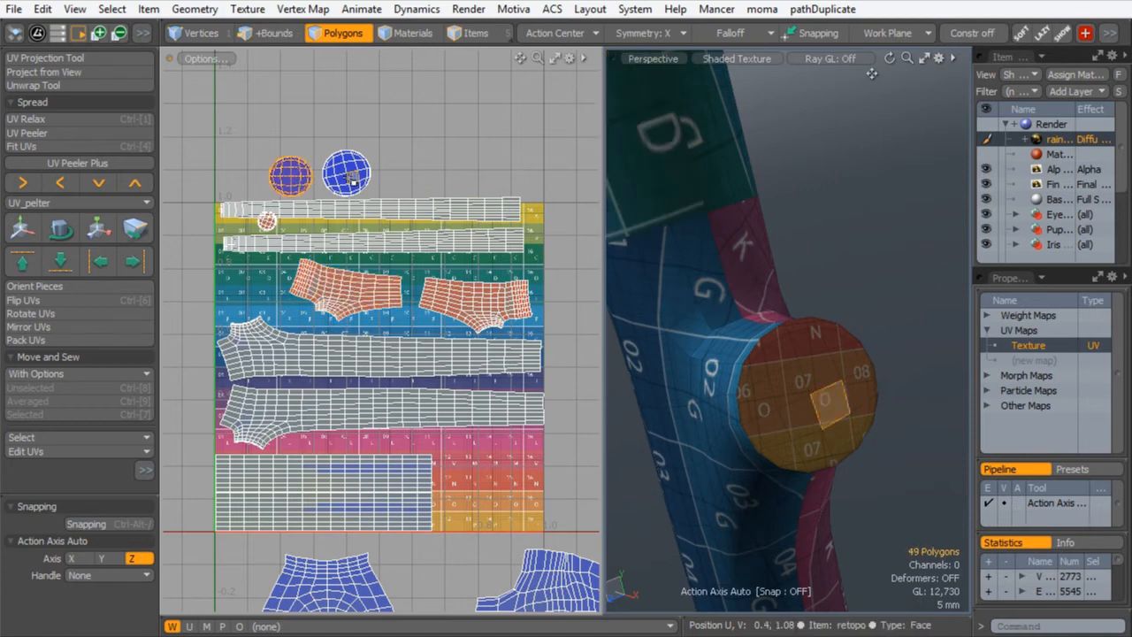
shift+double_click(351, 181)
key(w)
drag(351, 180, 494, 470)
drag(547, 378, 576, 388)
key(space)
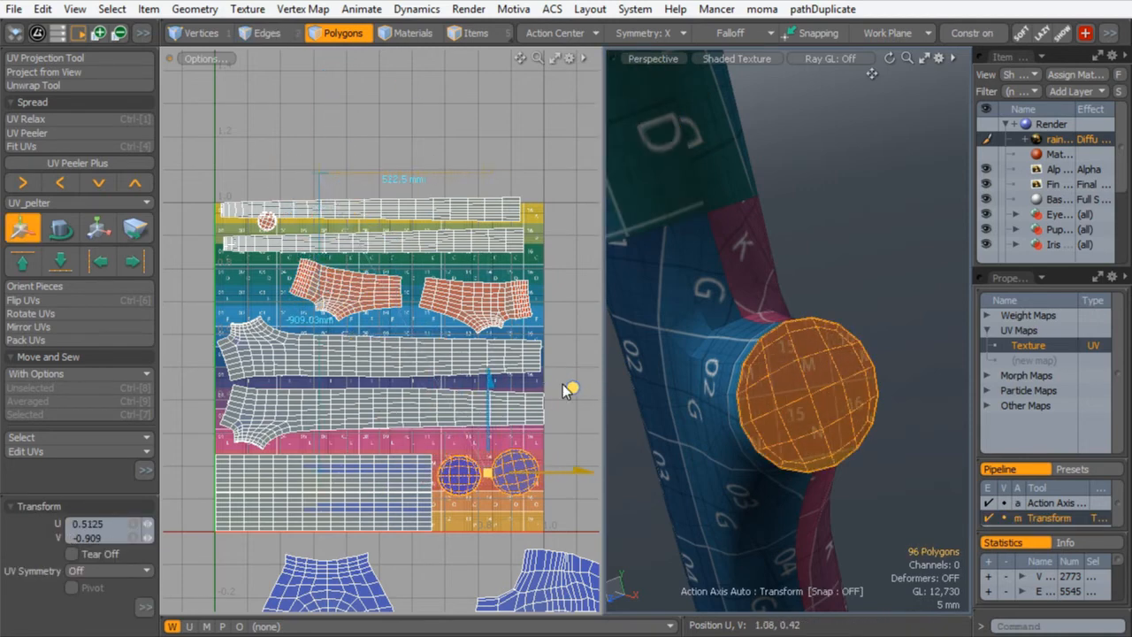
- Move the small disc island by U 0.6714, V -0.8843 into the free space below the two blue discs
click(269, 222)
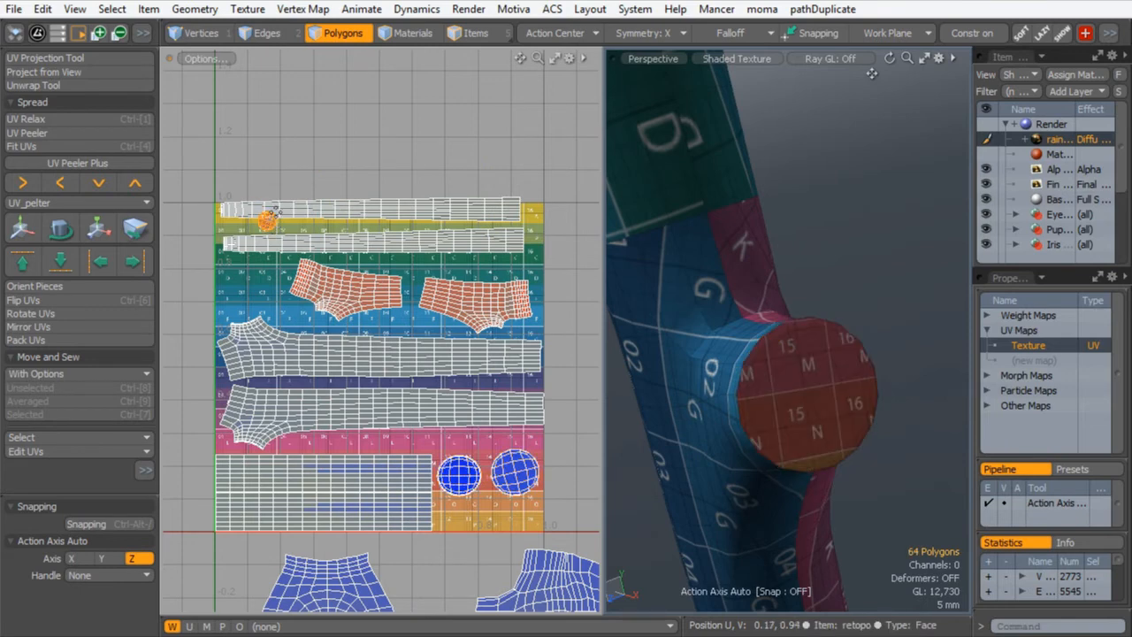
key(y)
drag(352, 138, 576, 430)
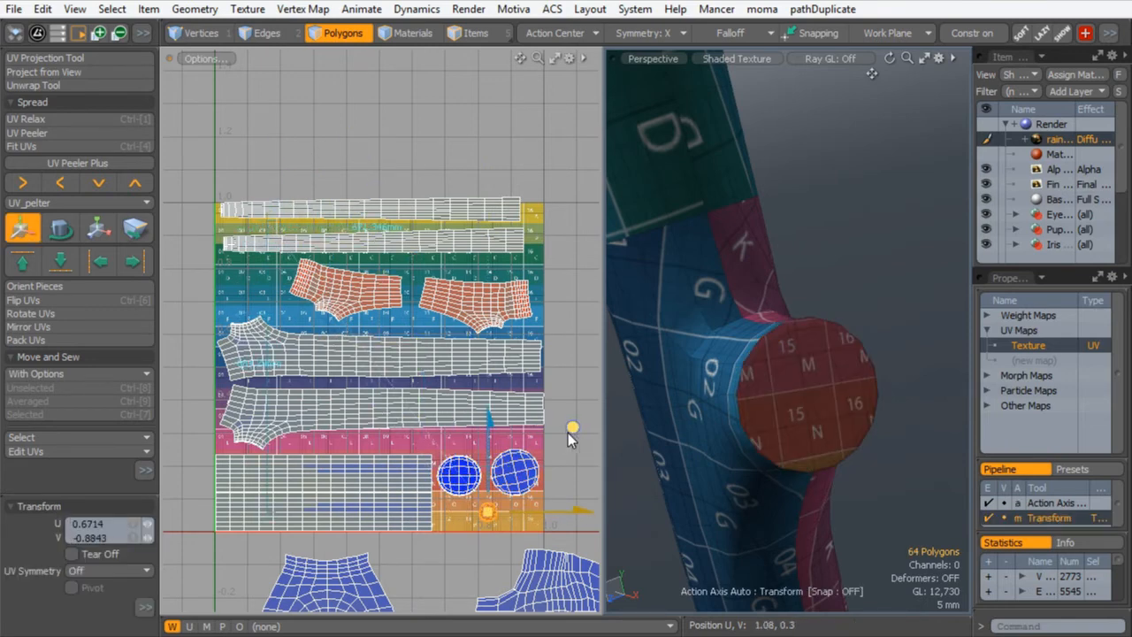
key(r)
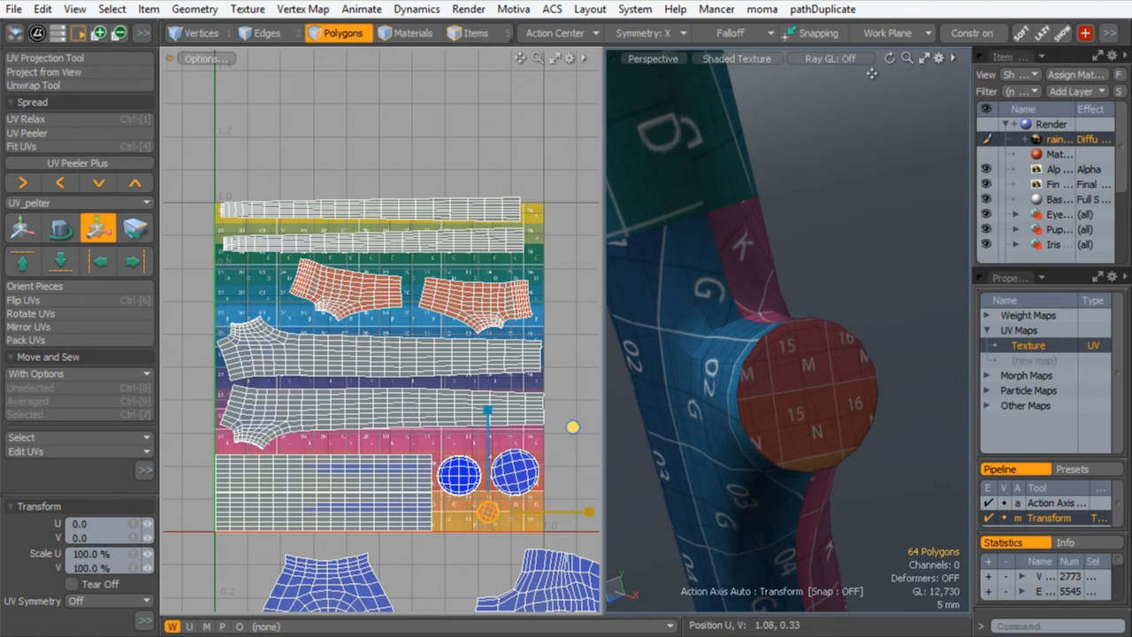
key(q)
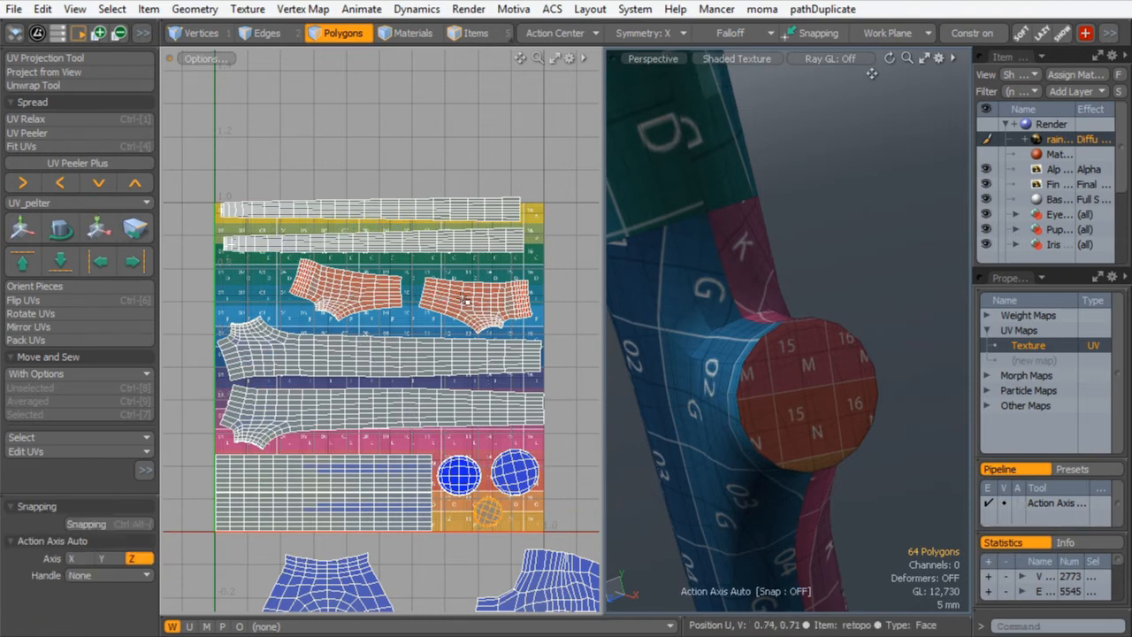
- Nudge the right red island up and closer to the left red island
click(454, 302)
key(w)
drag(468, 299, 458, 291)
key(q)
- Select both thin strip islands and move them down by V -0.02 to fit inside the tile's upper edge
drag(393, 213, 396, 241)
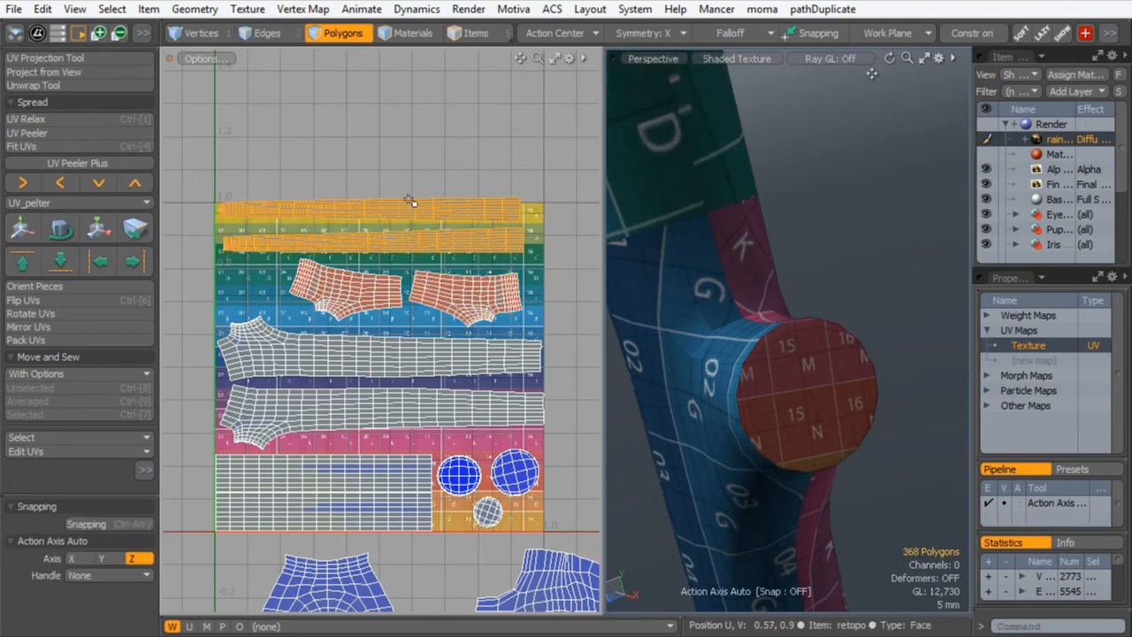
key(w)
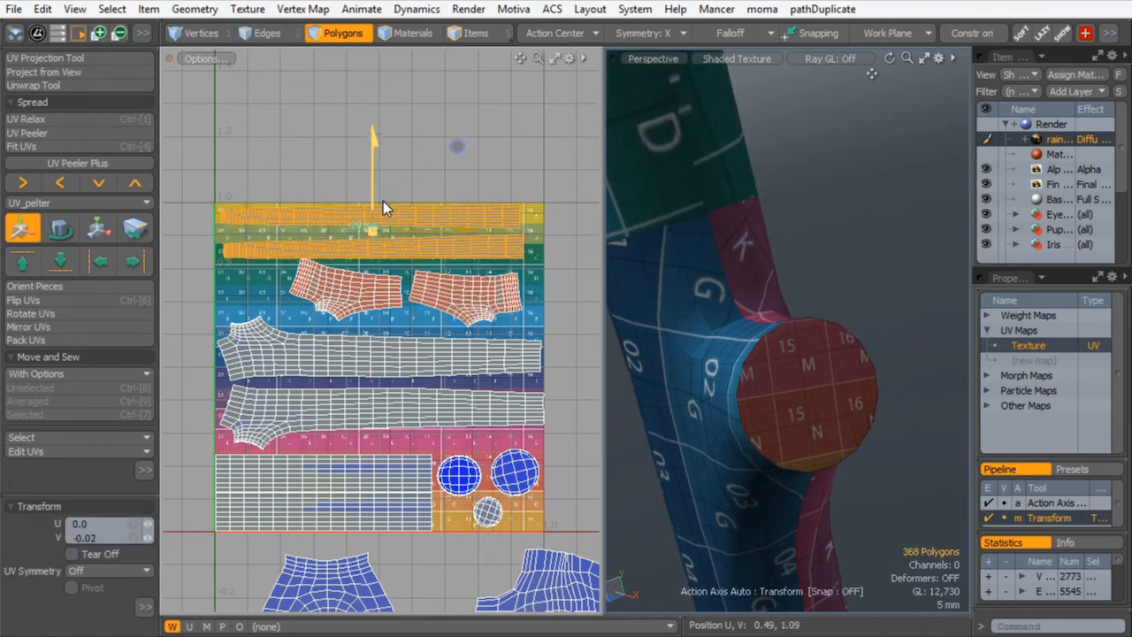
key(q)
- Rotate the left red island by 9° to level it and shift it slightly down and left
click(341, 299)
key(e)
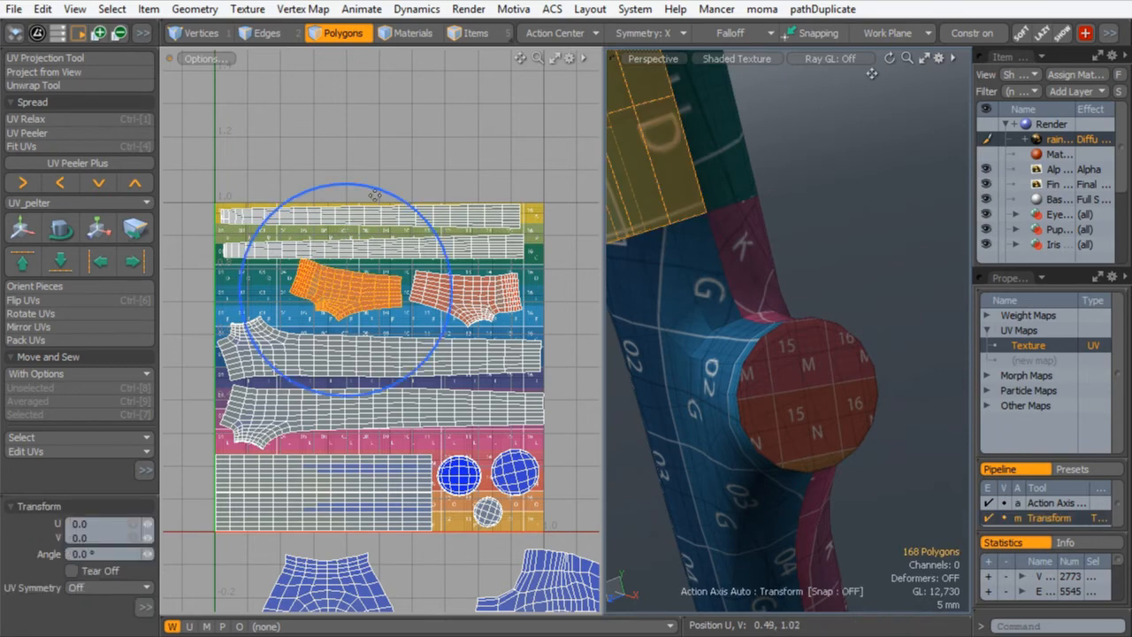
drag(383, 198, 365, 189)
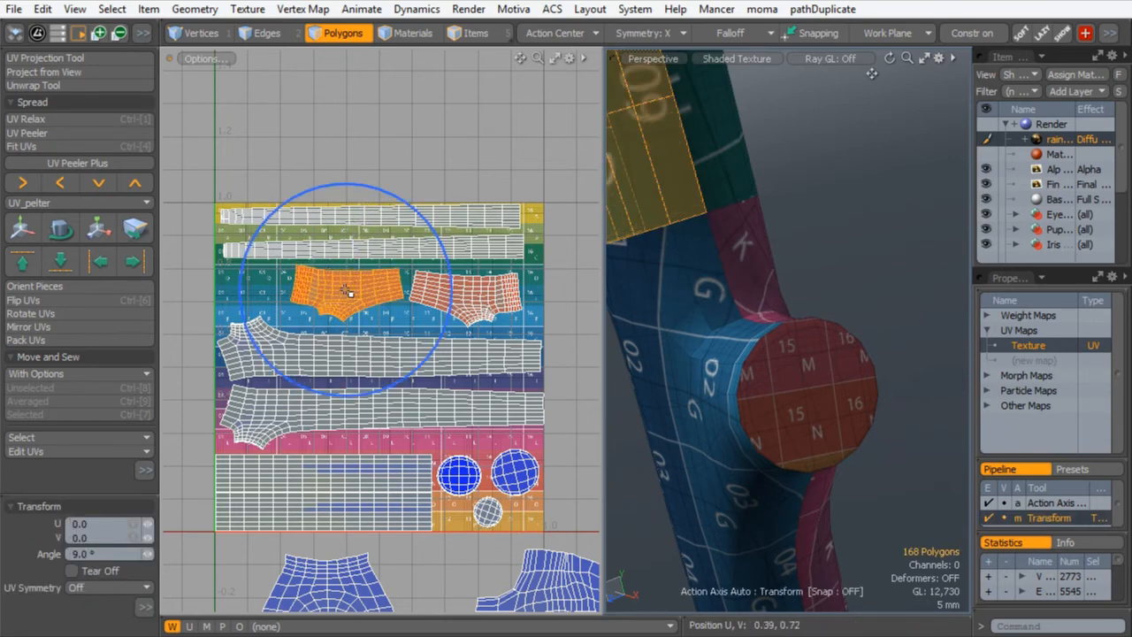
key(w)
drag(353, 285, 346, 292)
key(q)
- Nudge the right red island slightly up and left, and select the upper thin strip island
double_click(433, 299)
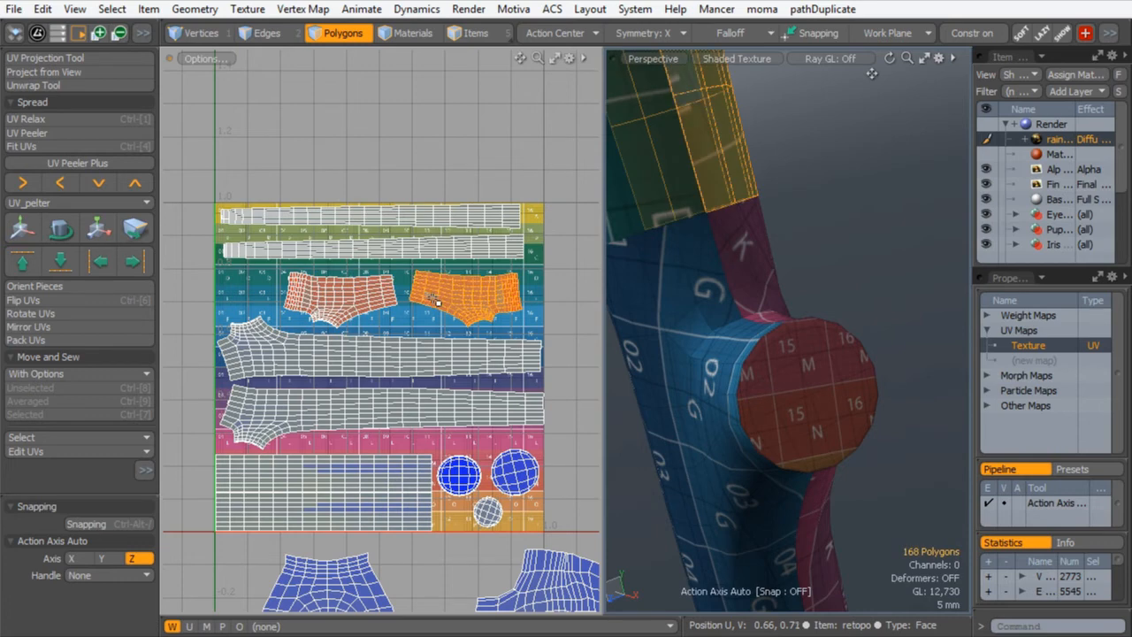
key(w)
drag(448, 294, 446, 290)
key(q)
alt+shift+drag(397, 398, 375, 385)
double_click(421, 206)
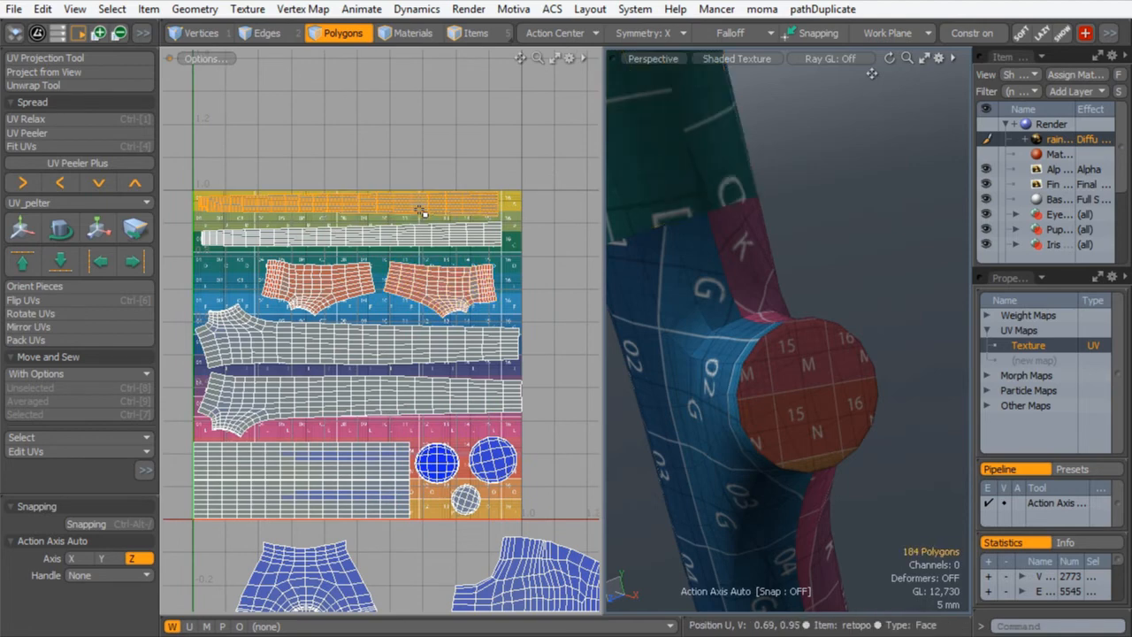
- Move the upper thin strip island by U 0.0069, V -0.0094 to align it with the lower one
key(w)
drag(433, 118, 434, 121)
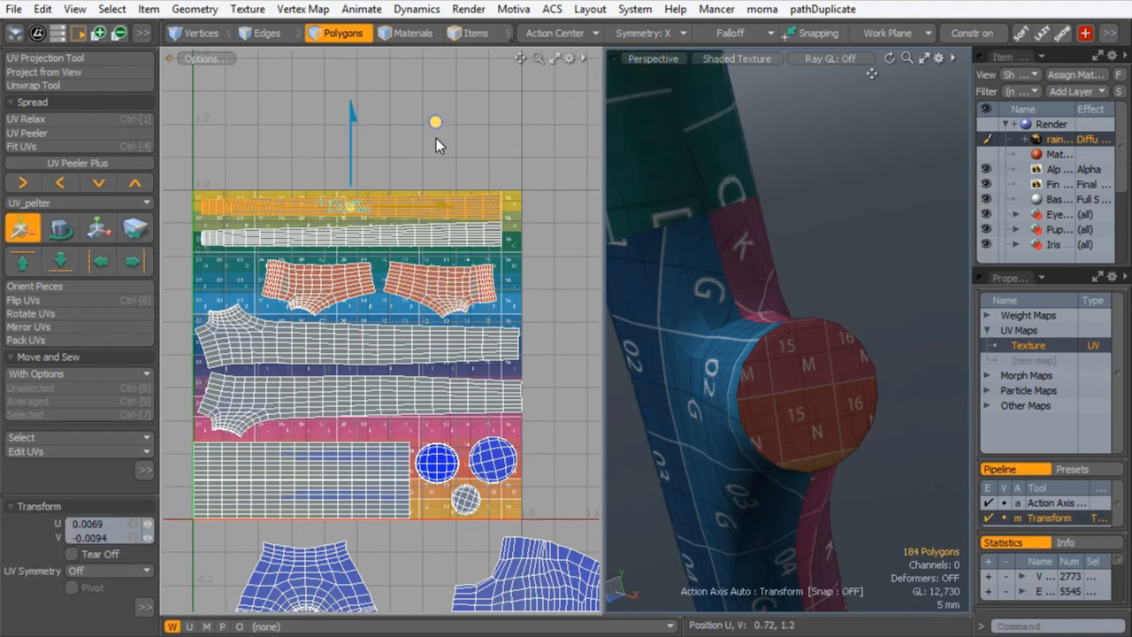
key(space)
- Select both thin strip islands and move them together by U 0.0179, V -0.0283 away from the tile's corner
shift+double_click(417, 239)
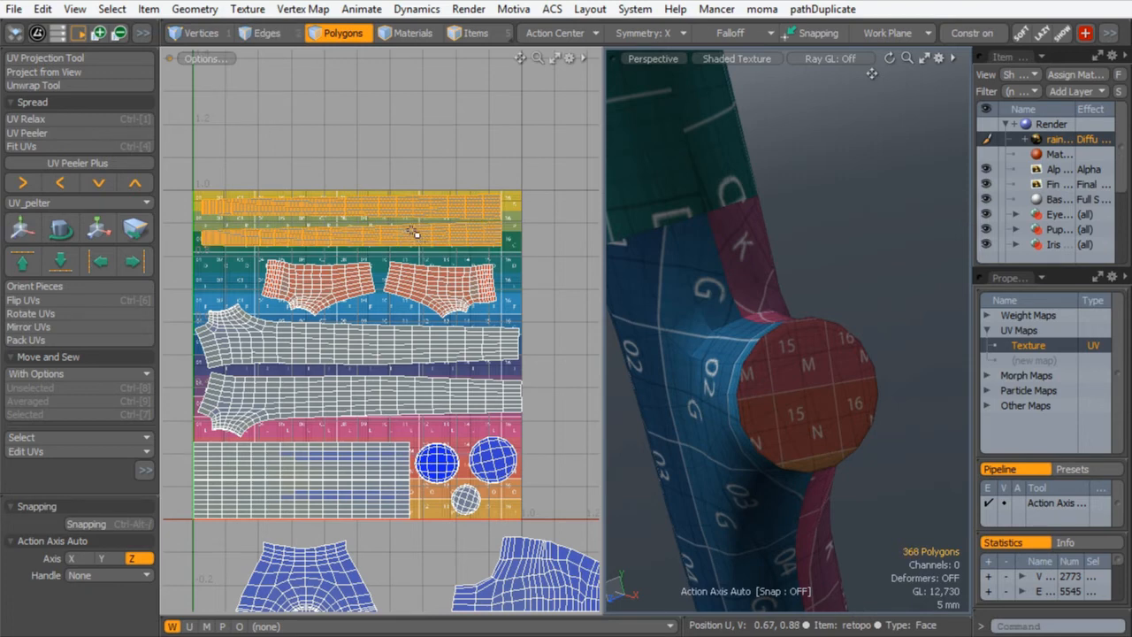
key(w)
drag(432, 143, 439, 152)
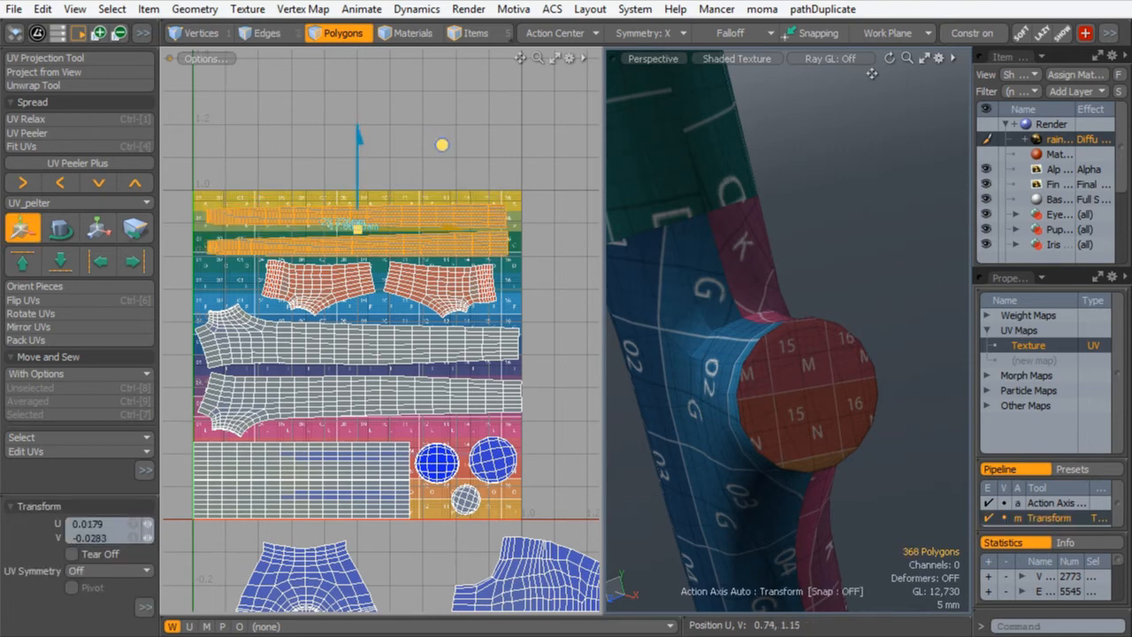
key(space)
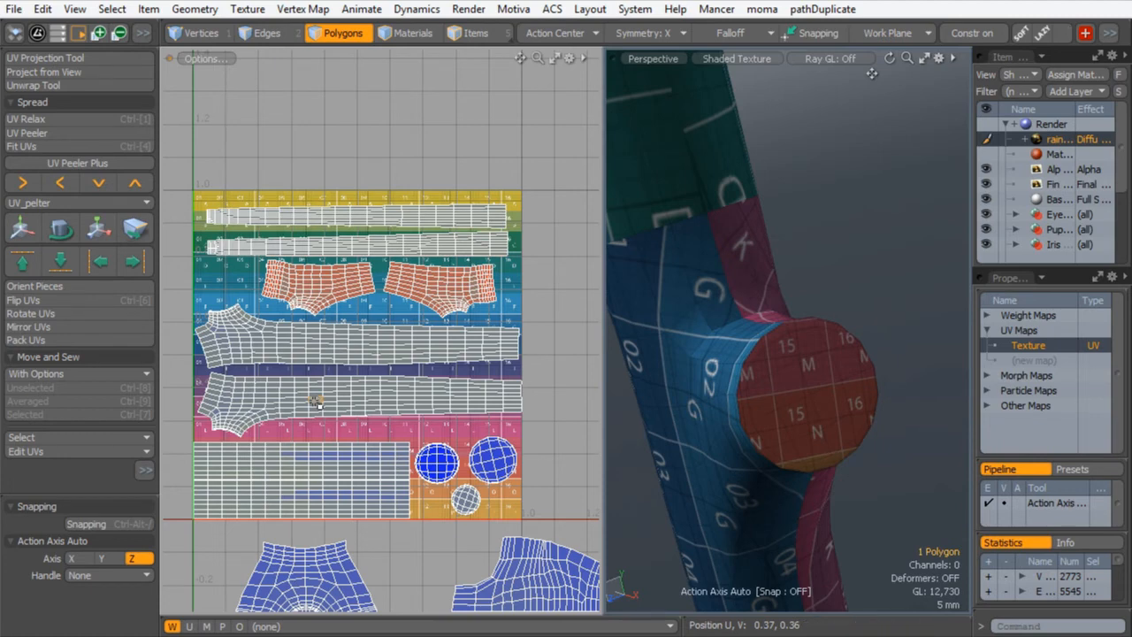
- Nudge the lower long strip island slightly left so it stays inside the tile's right edge
double_click(318, 400)
key(y)
drag(443, 323, 442, 319)
key(space)
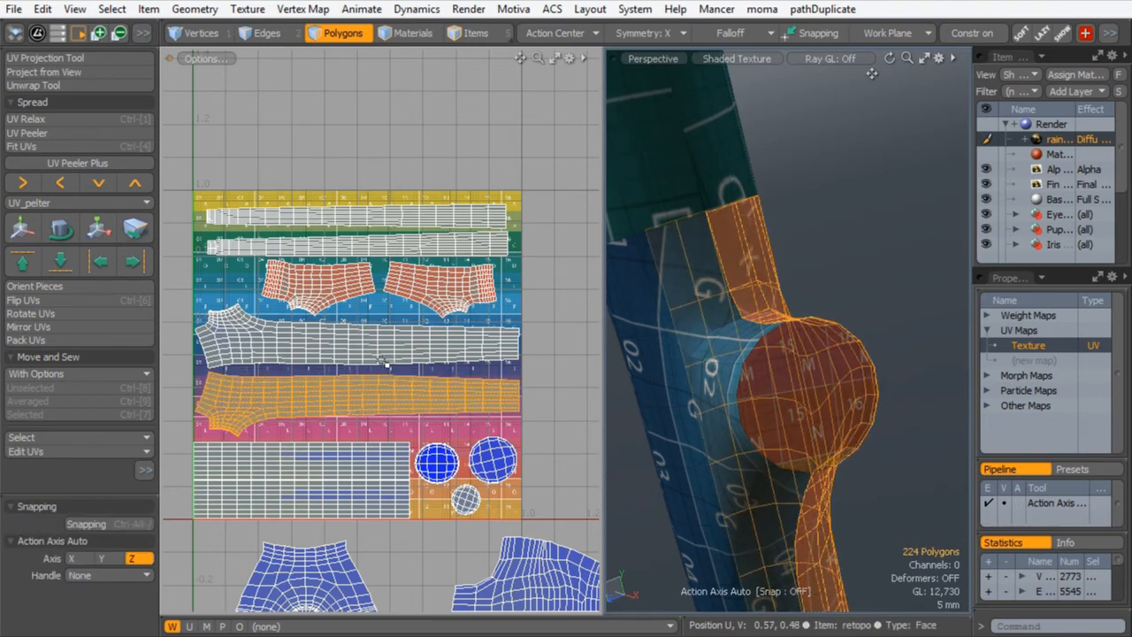
- Select both stacked rectangular islands and move them up by V 0.005 off the tile's lower edge
scroll(353, 453, up, 4)
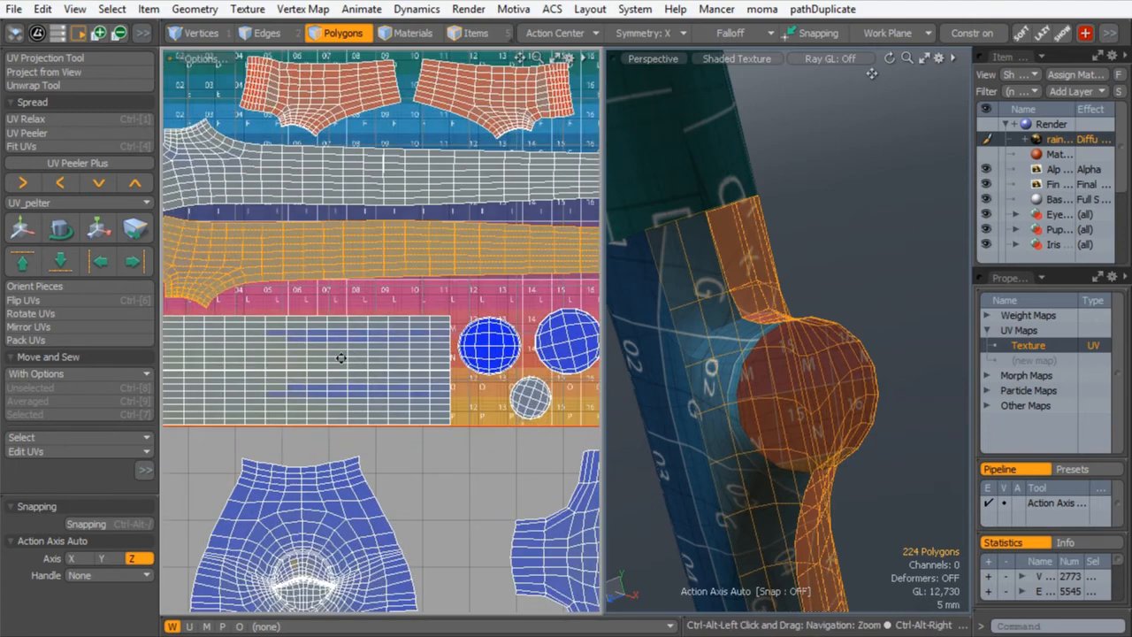
double_click(344, 361)
shift+double_click(316, 407)
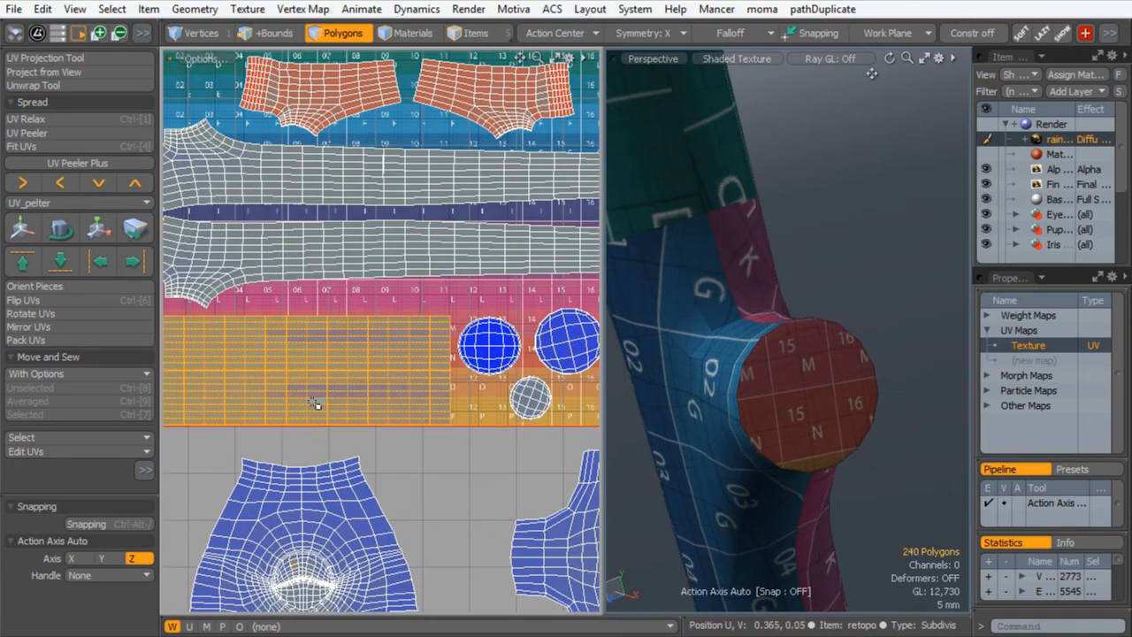
key(y)
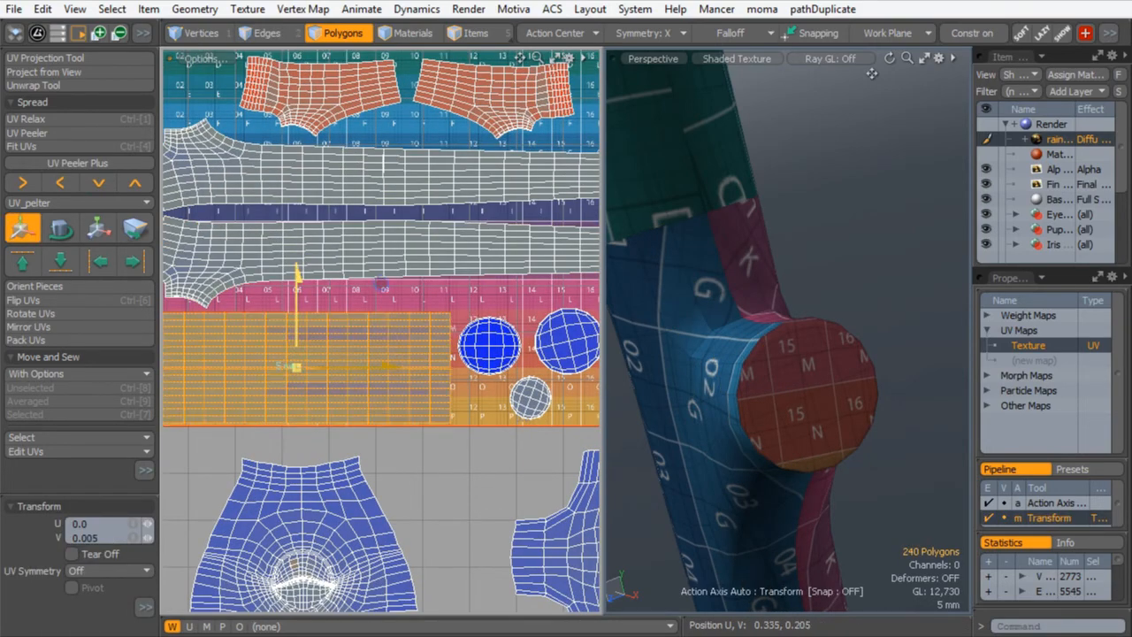
key(space)
- Move only the lower rectangular island down by V -0.005 to separate it from the upper one
double_click(327, 397)
key(y)
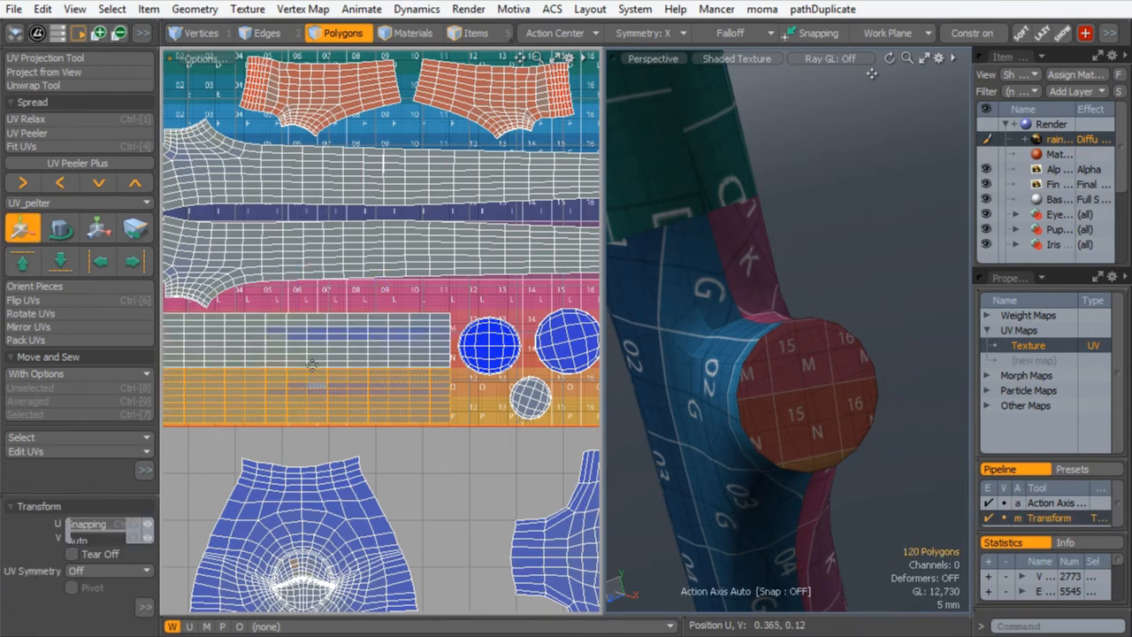
drag(298, 347, 297, 346)
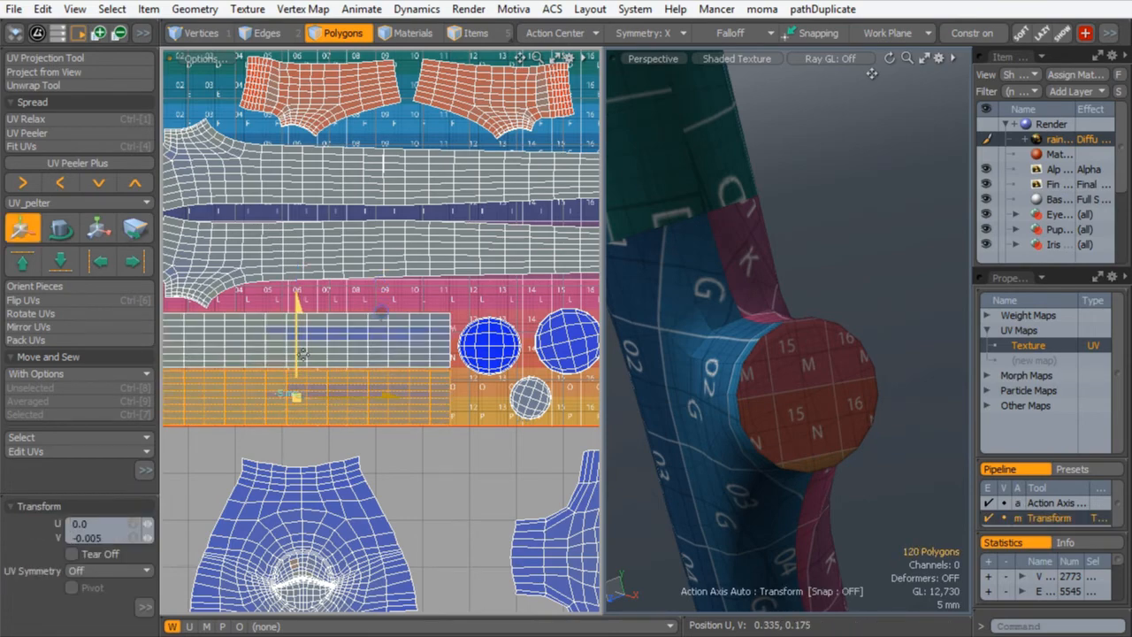
key(space)
ctrl+alt+drag(345, 492, 326, 447)
scroll(352, 378, up, 1)
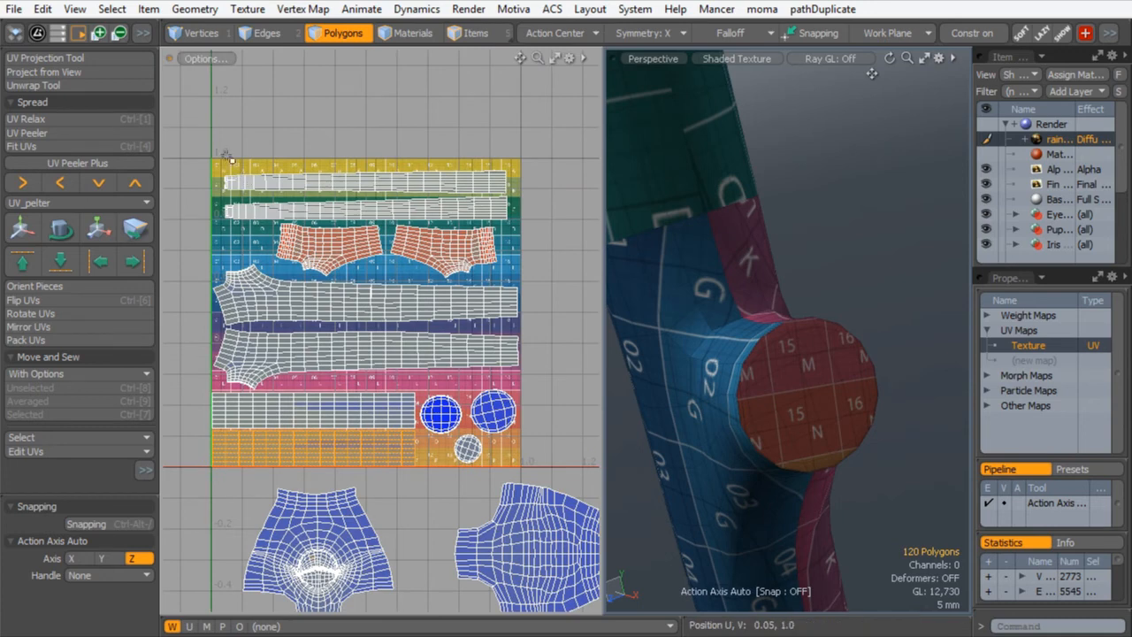
- Select all islands inside the tile, move them up by exactly one full tile in V, and clear the selection
right_drag(274, 232, 532, 476)
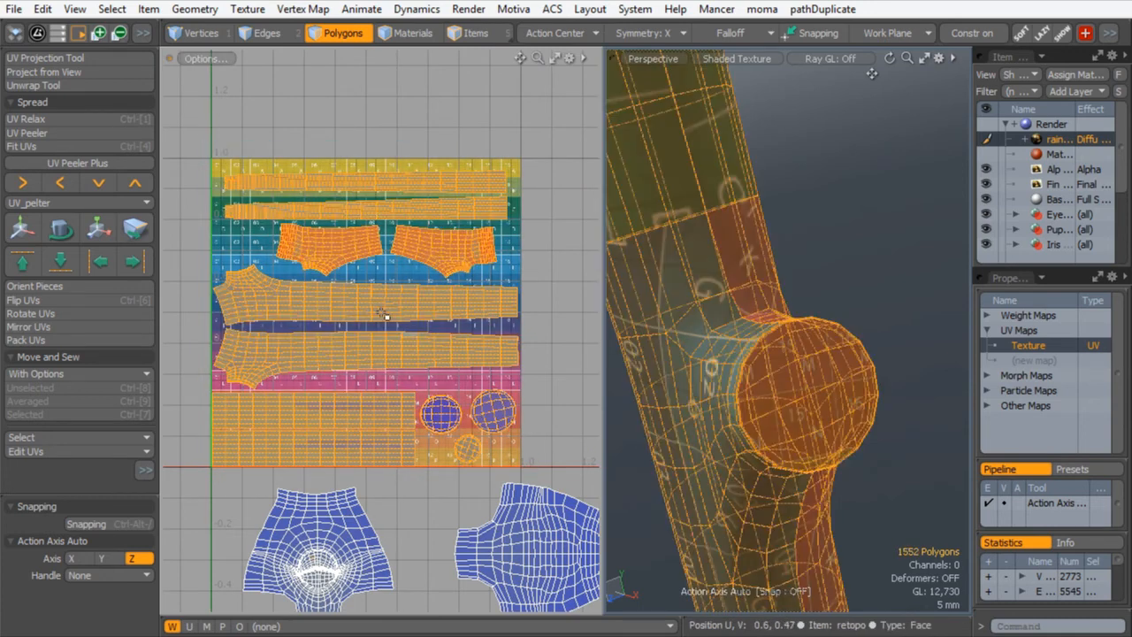
click(20, 237)
click(68, 541)
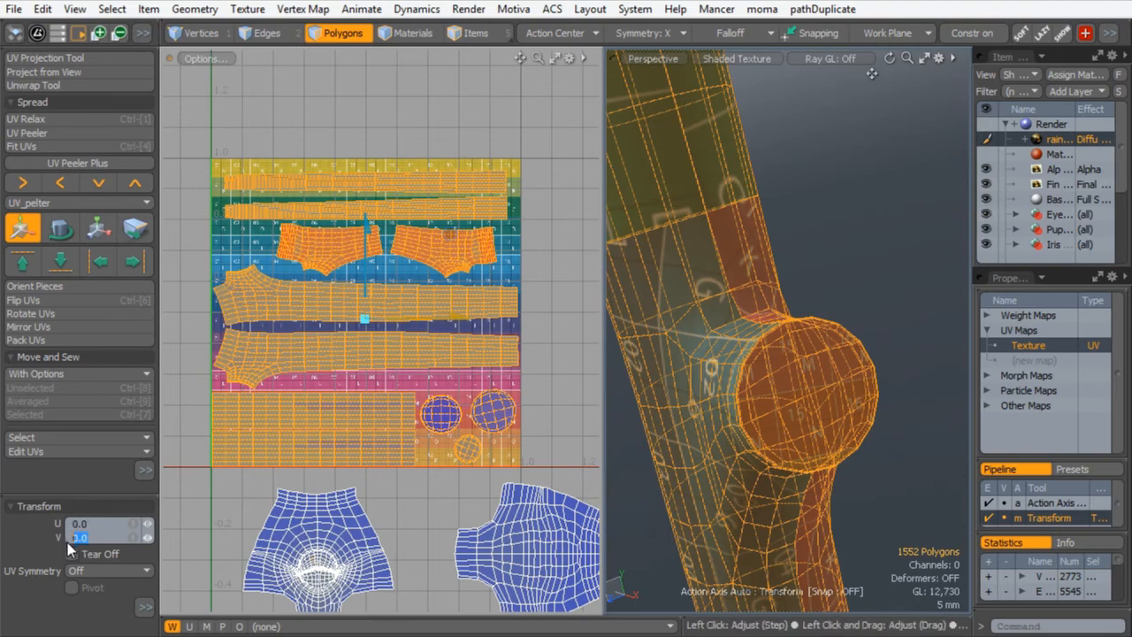
key(Return)
key(space)
click(355, 378)
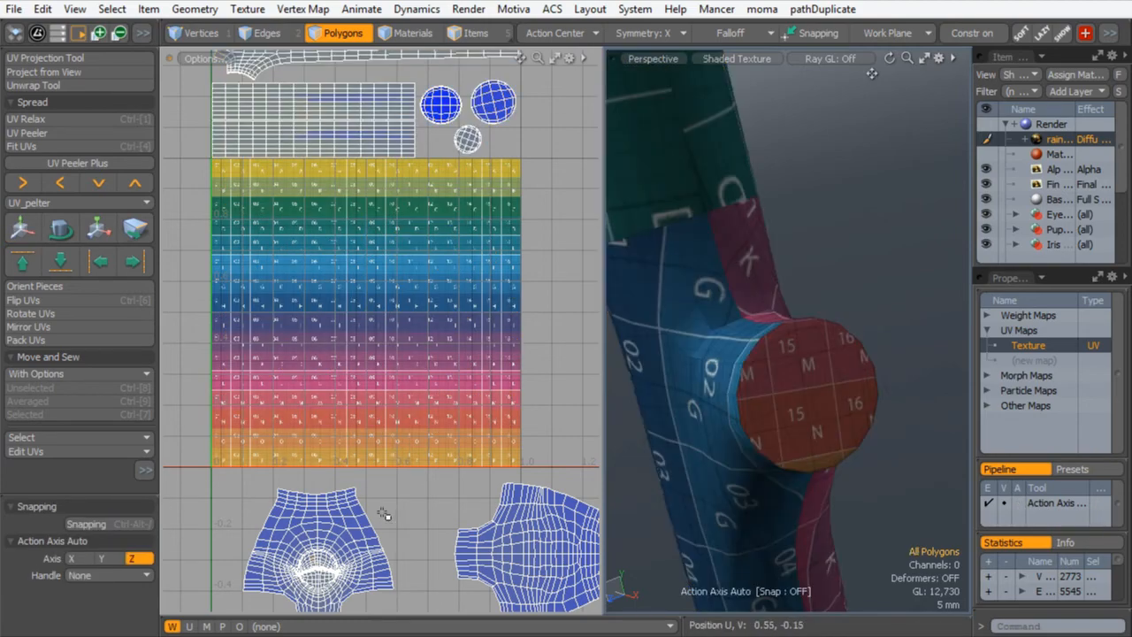
- Select the two large blue islands and all the small islands below the tile
alt+drag(390, 464, 398, 318)
ctrl+alt+drag(384, 370, 429, 337)
ctrl+alt+drag(339, 417, 326, 473)
ctrl+alt+drag(340, 422, 346, 402)
double_click(364, 309)
alt+shift+drag(446, 295, 356, 324)
ctrl+alt+drag(432, 326, 427, 351)
shift+double_click(480, 340)
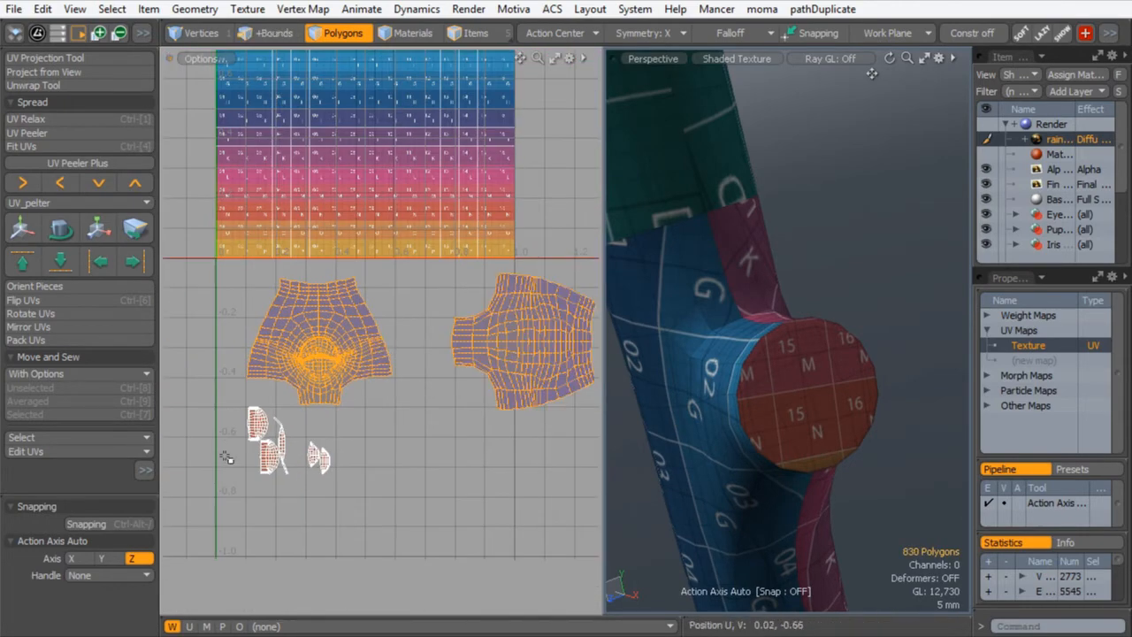
shift+double_click(324, 459)
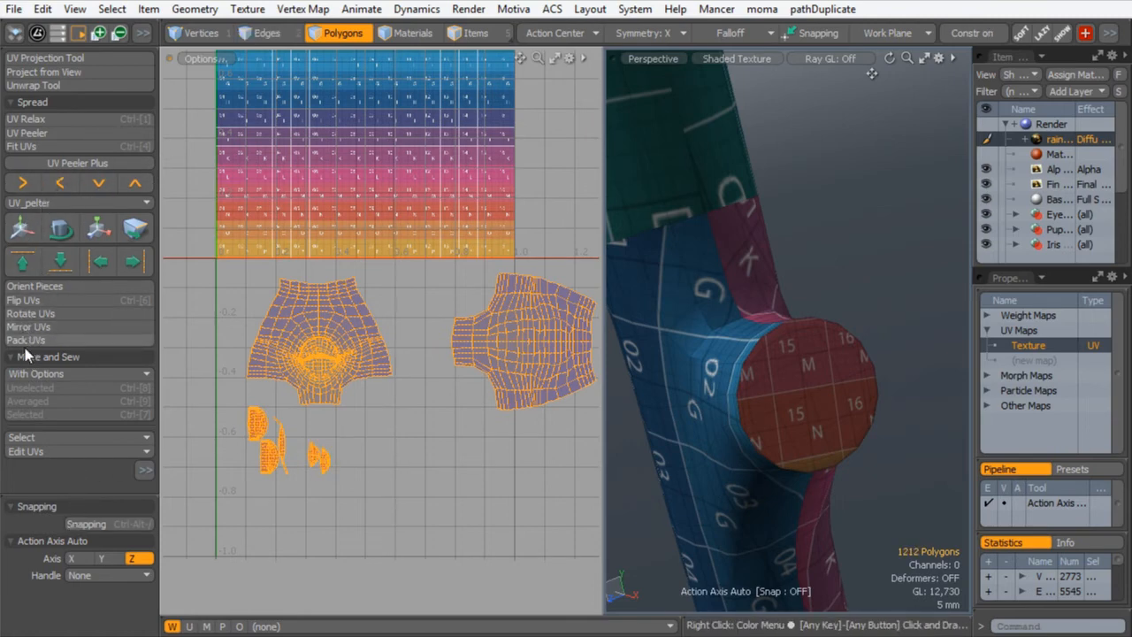
- Pack the selected islands into the tile, and move the large island with the eye opening towards the tile's upper-right corner
click(50, 339)
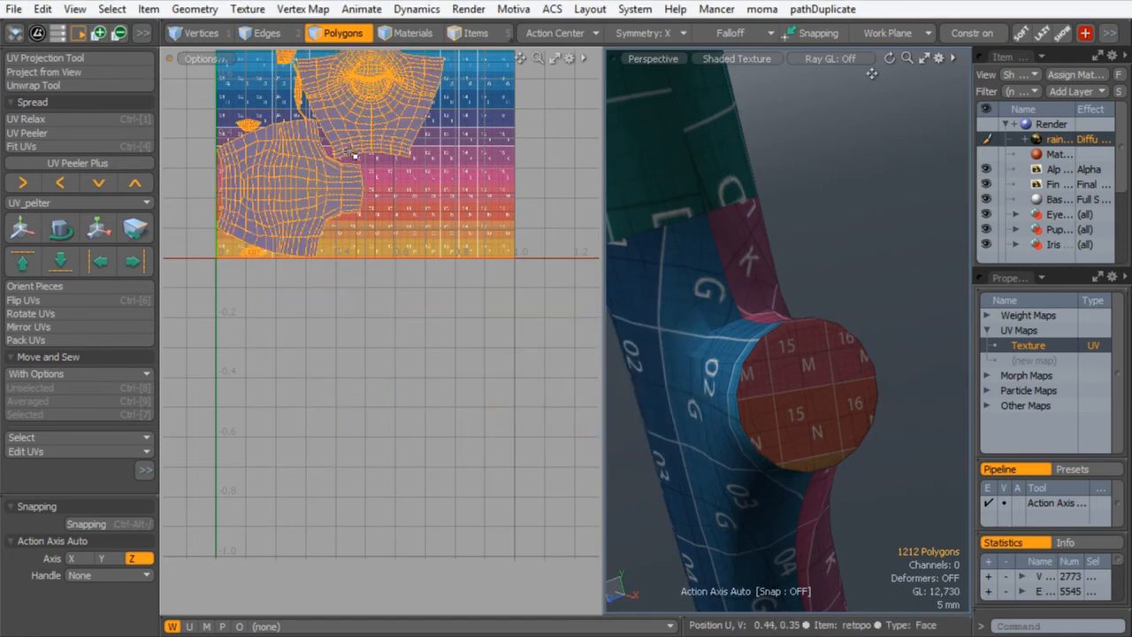
alt+shift+drag(358, 148, 365, 334)
scroll(365, 335, up, 2)
double_click(396, 313)
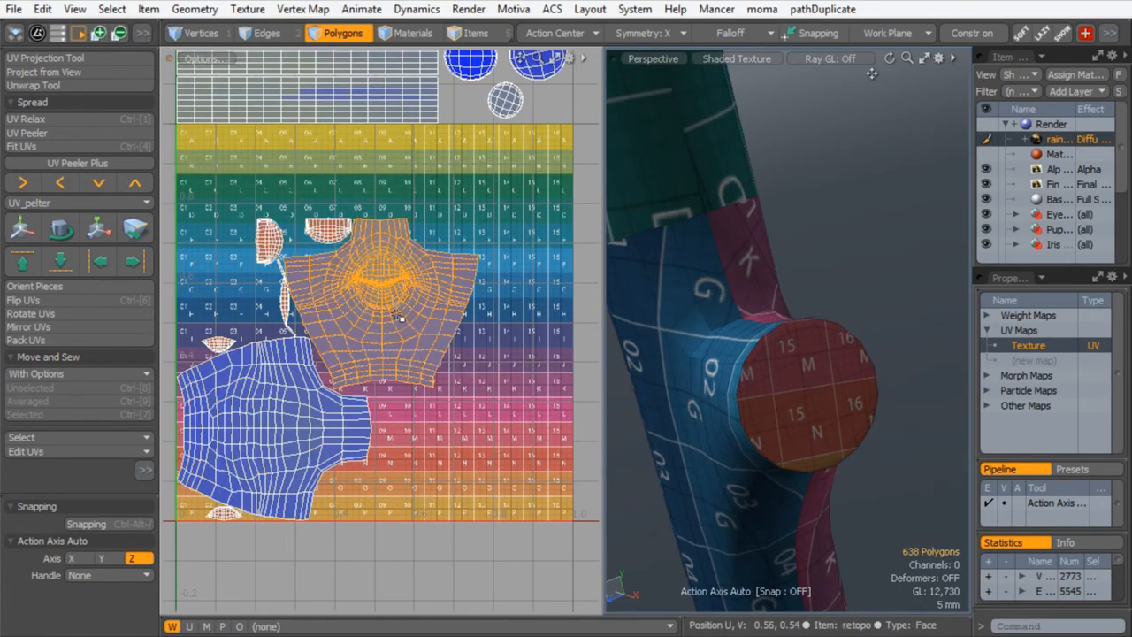
drag(401, 302, 492, 304)
drag(505, 228, 489, 168)
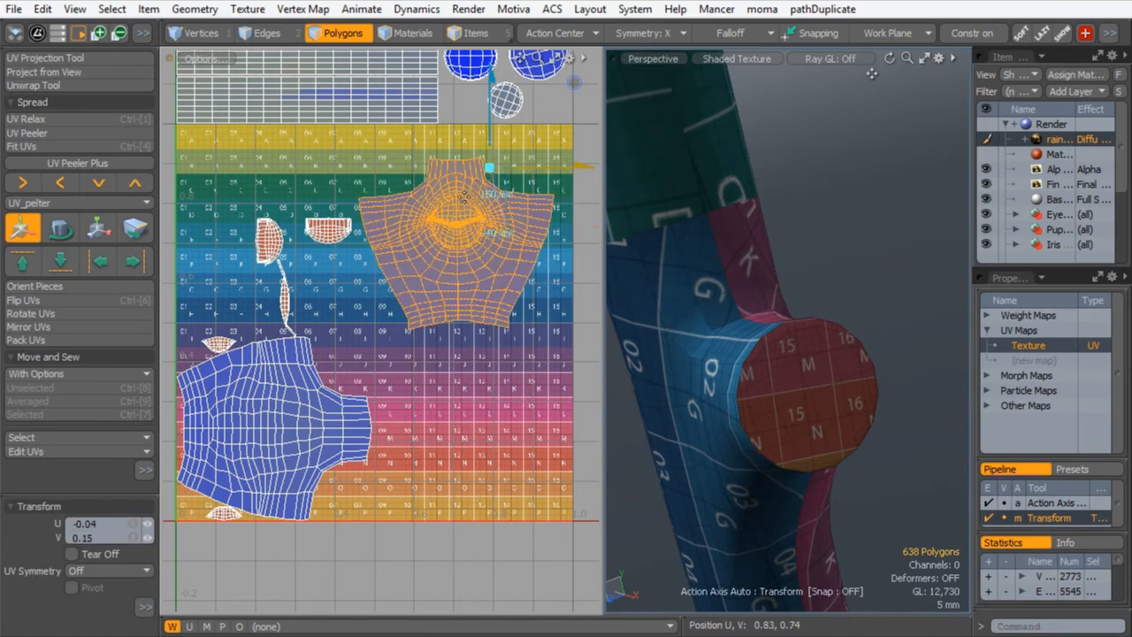
key(space)
- Select the five small eye islands, centre the model's eye area in the 3D view and switch that view to Front
double_click(323, 234)
shift+double_click(273, 240)
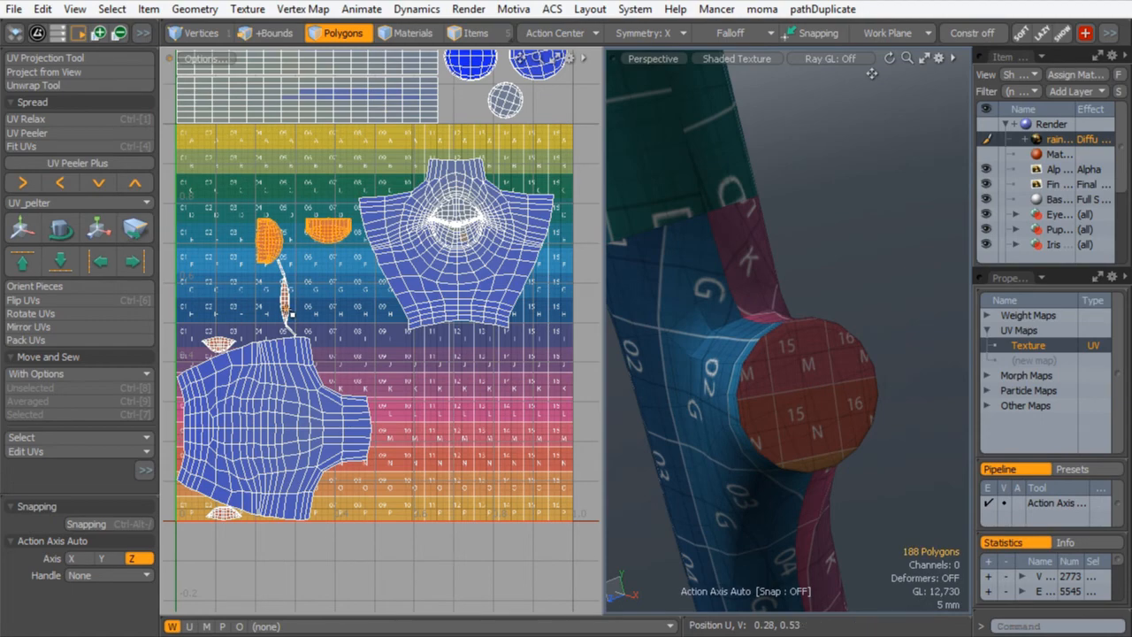
shift+double_click(229, 518)
ctrl+alt+drag(756, 244, 653, 239)
alt+shift+drag(745, 305, 732, 606)
ctrl+alt+drag(737, 364, 818, 250)
alt+drag(760, 225, 831, 299)
key(ctrl+space)
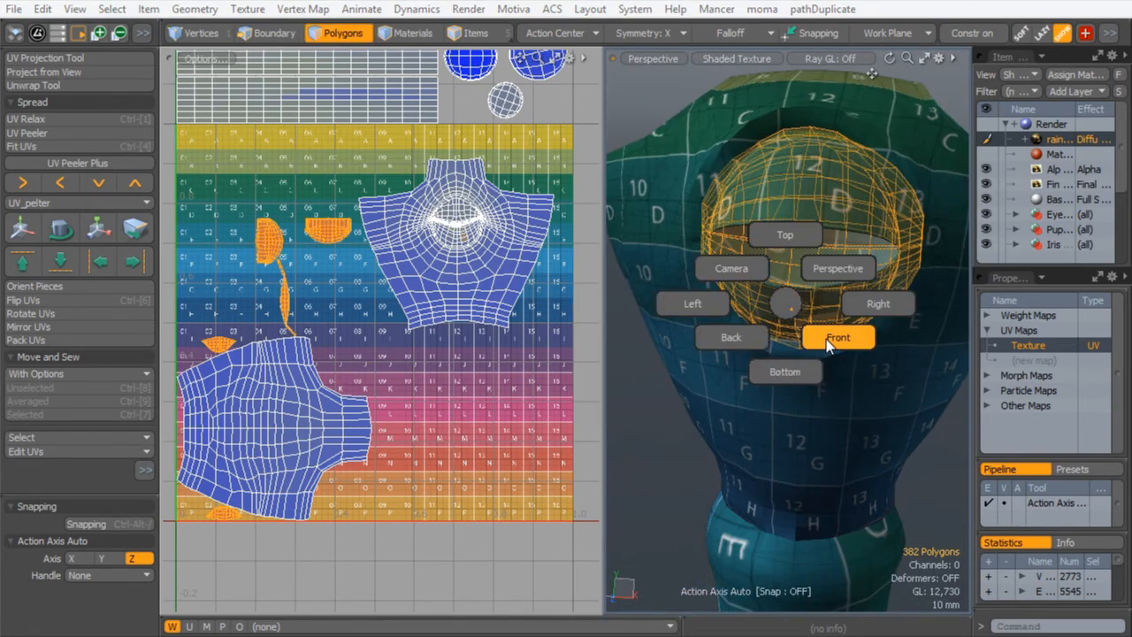
click(826, 338)
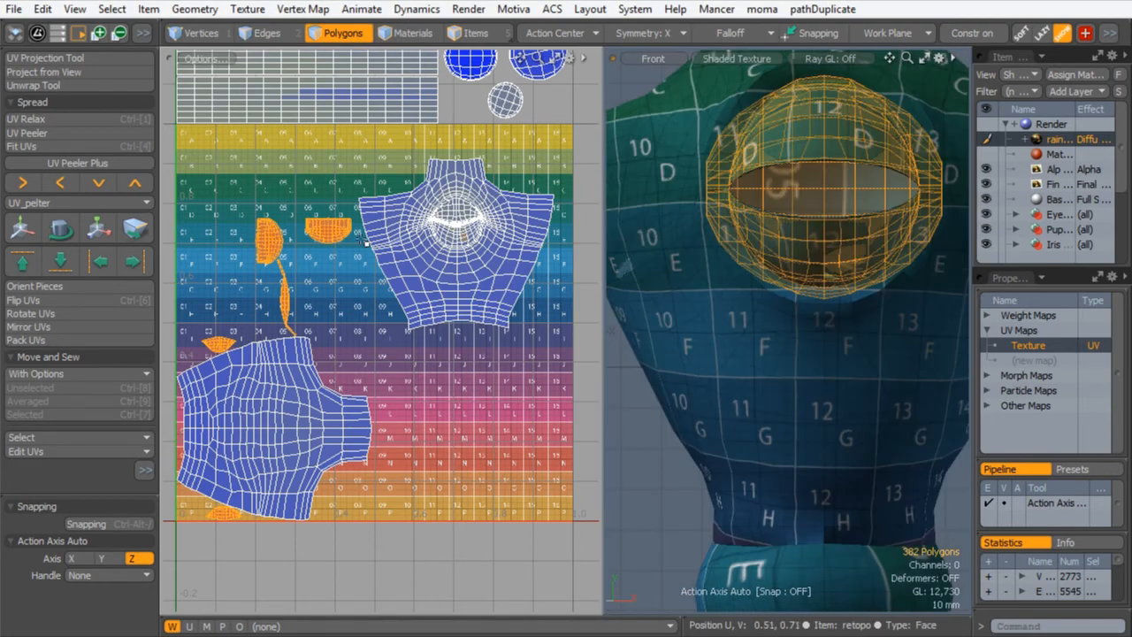
- Try to project the five small eye islands from the front view and scale the result to 14.5 %
click(49, 72)
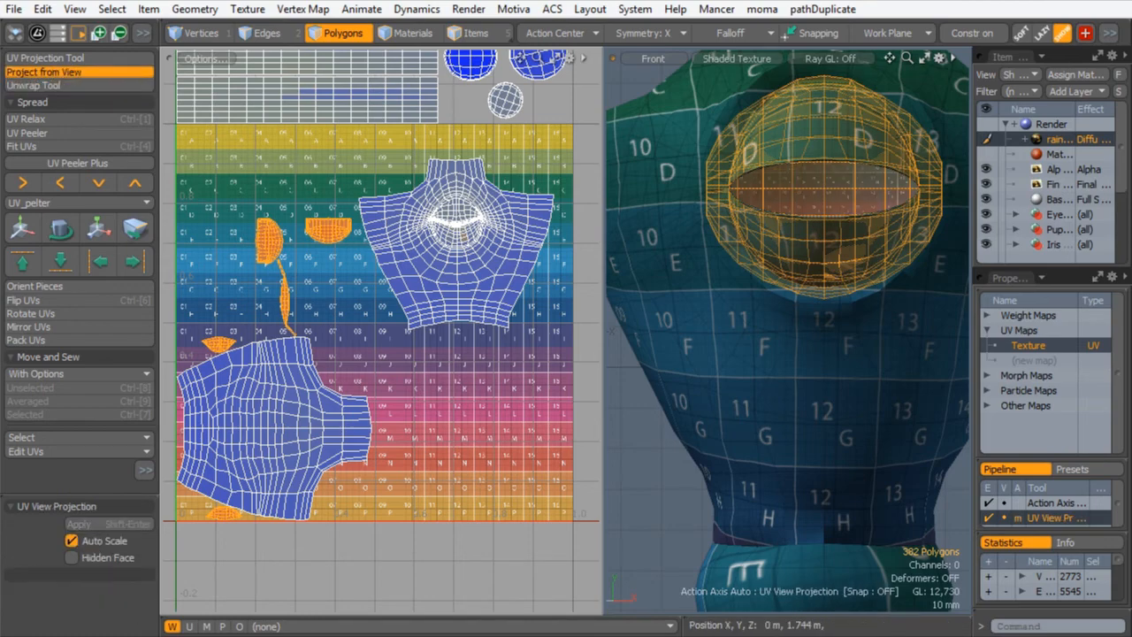
click(379, 316)
key(y)
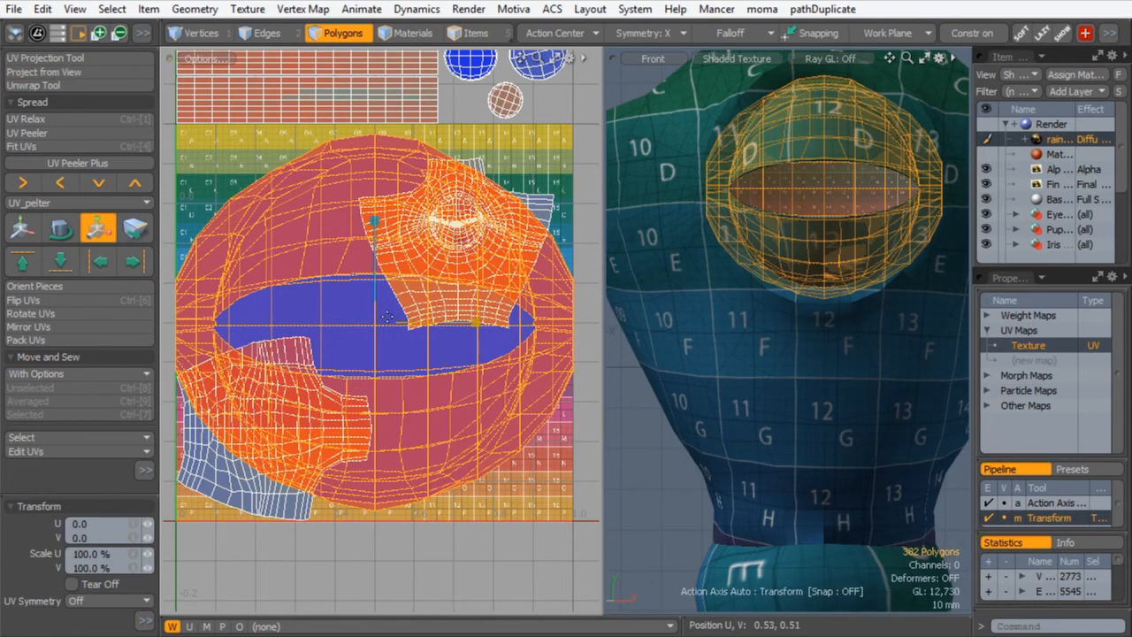
drag(458, 247, 333, 309)
alt+shift+drag(333, 309, 350, 386)
ctrl+alt+drag(350, 386, 384, 341)
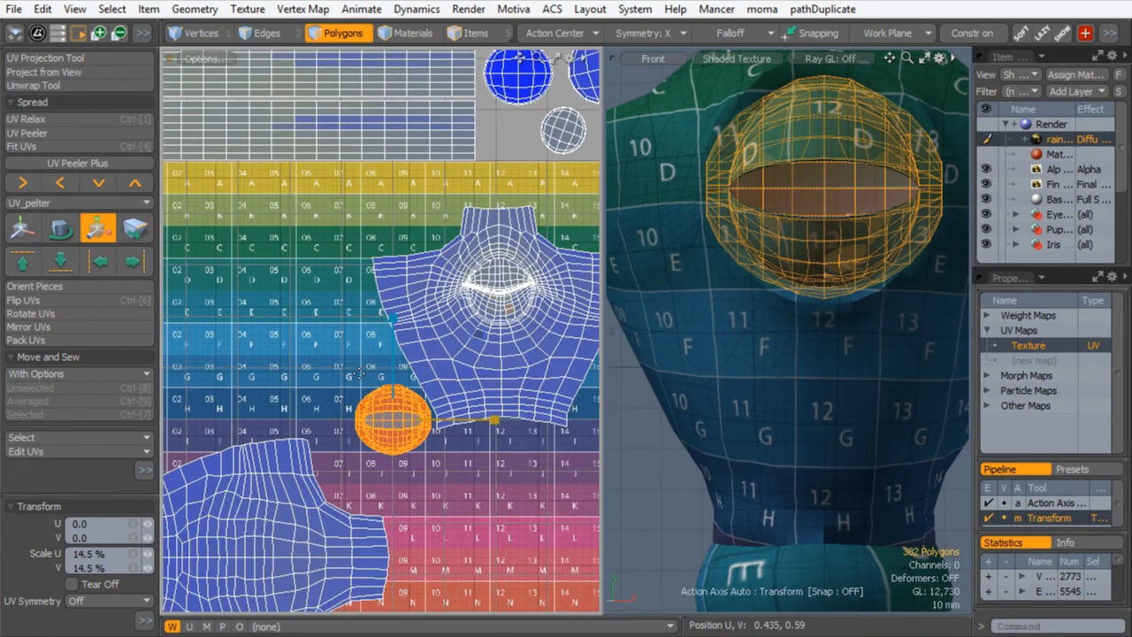
- Undo the scaling and the front projection of the five small eye islands
key(ctrl+z)
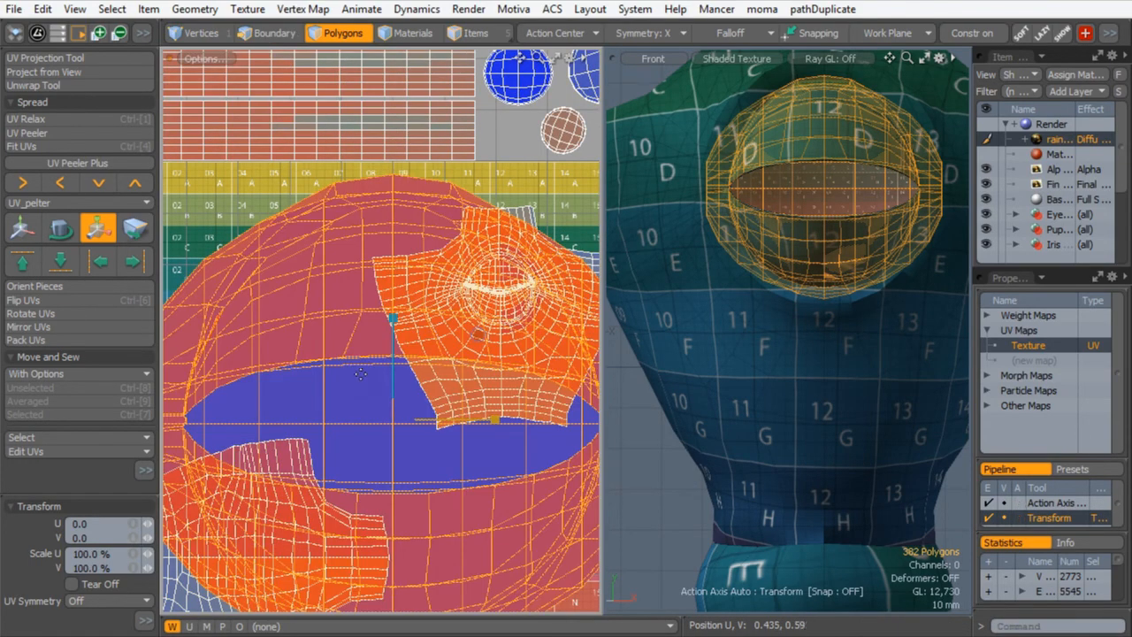
key(ctrl+z)
key(ctrl+z)
alt+shift+drag(294, 330, 342, 288)
key(space)
- Identify the two half-moon eyelid islands on the model, and rotate the upright one by 90°
double_click(299, 298)
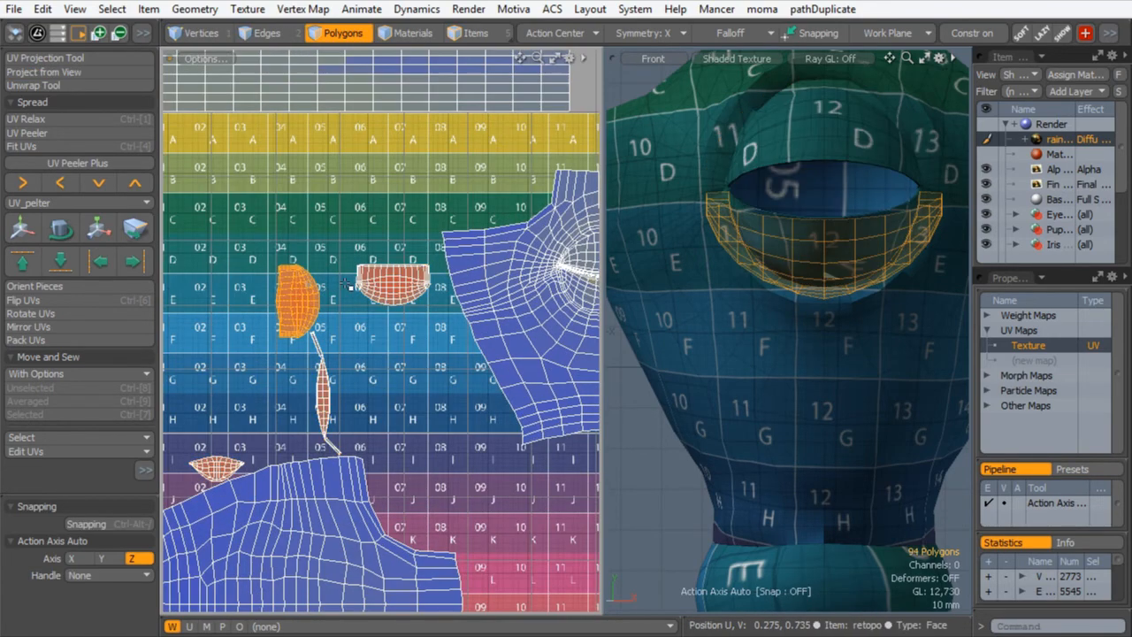
shift+double_click(392, 283)
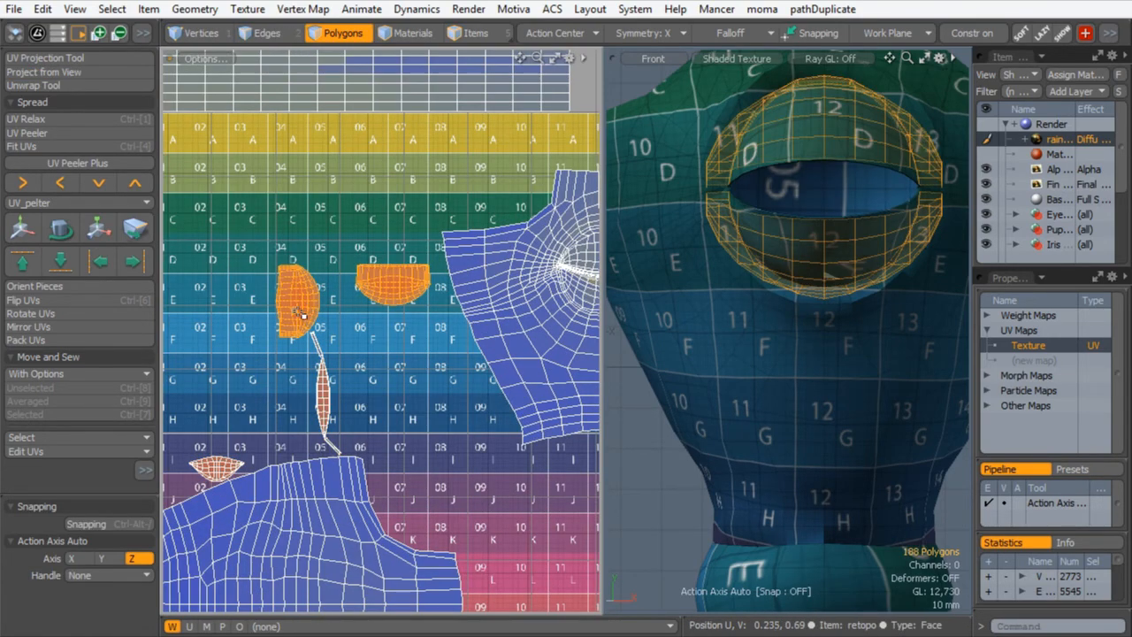
mouse_move(700, 291)
alt+mouse_down()
mouse_move(670, 264)
mouse_move(688, 303)
alt+mouse_up()
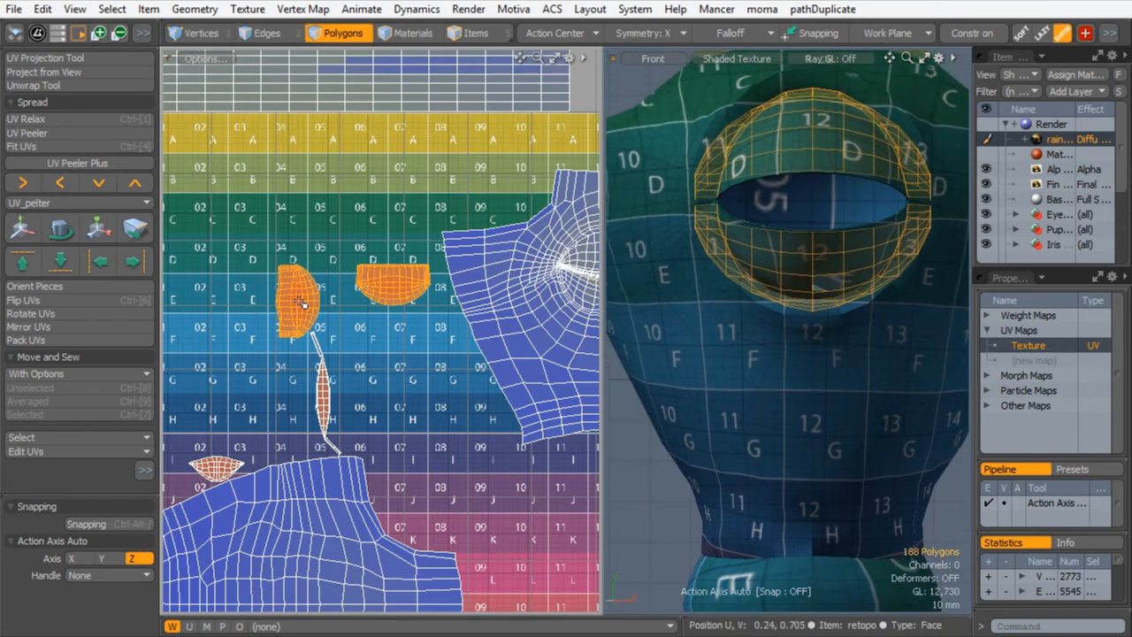
click(271, 292)
double_click(290, 294)
key(w)
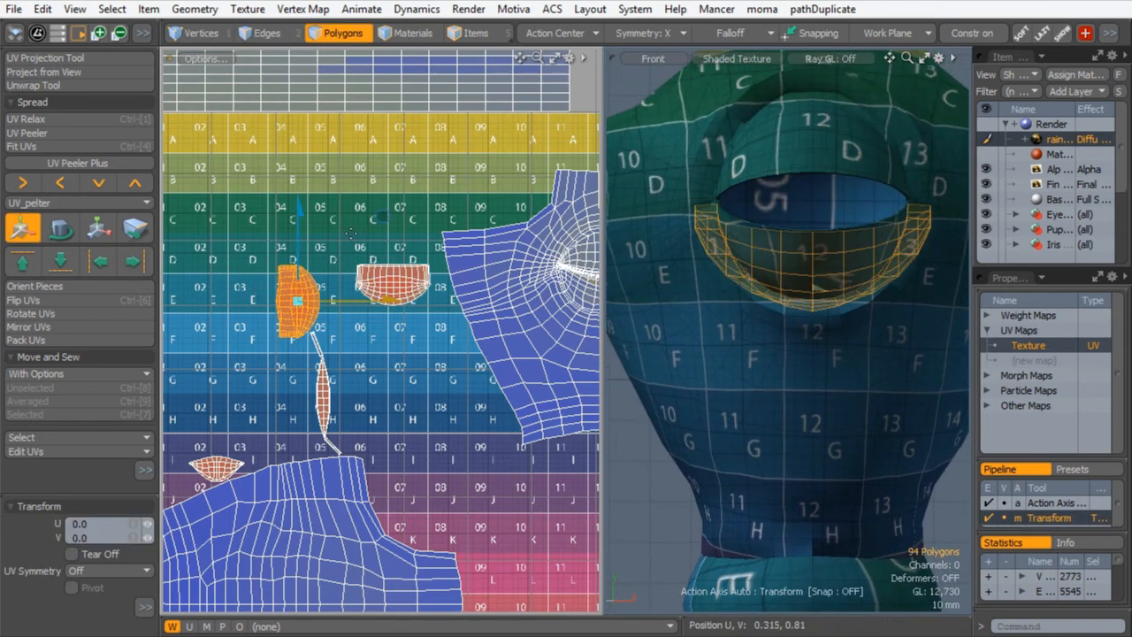
key(e)
drag(376, 237, 232, 223)
drag(219, 261, 243, 233)
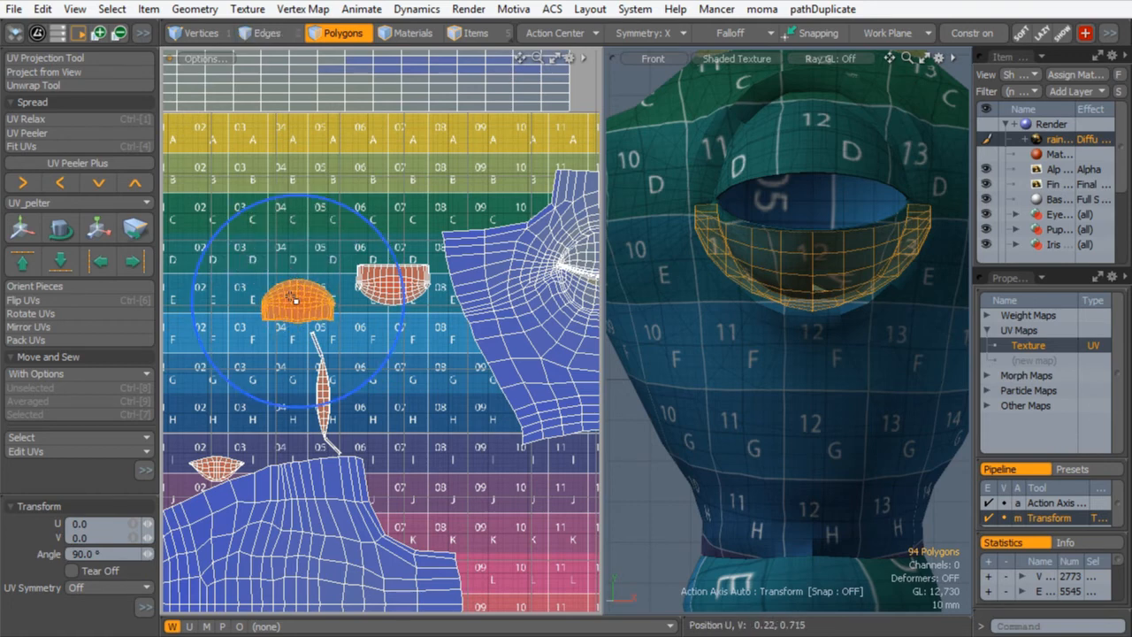
- Move the rotated half-moon island directly above the other half-moon island so their straight edges face each other
key(w)
drag(382, 223, 476, 155)
key(space)
key(space)
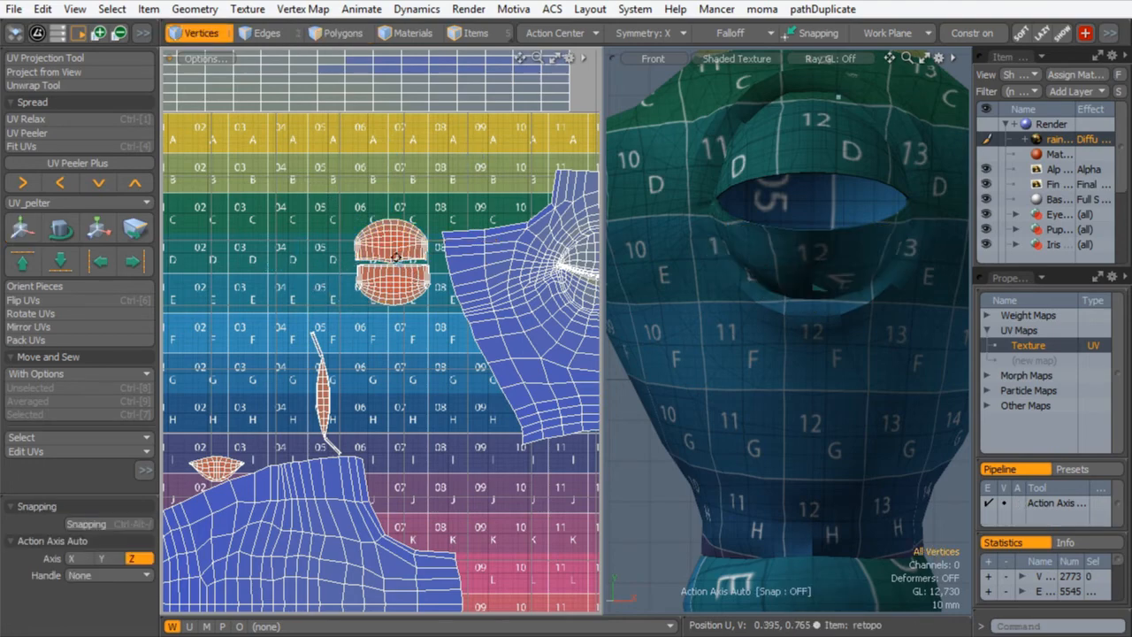
- Align the upper half-moon island horizontally with the lower one and nudge it up by V 0.004
ctrl+alt+drag(402, 244, 460, 244)
double_click(372, 241)
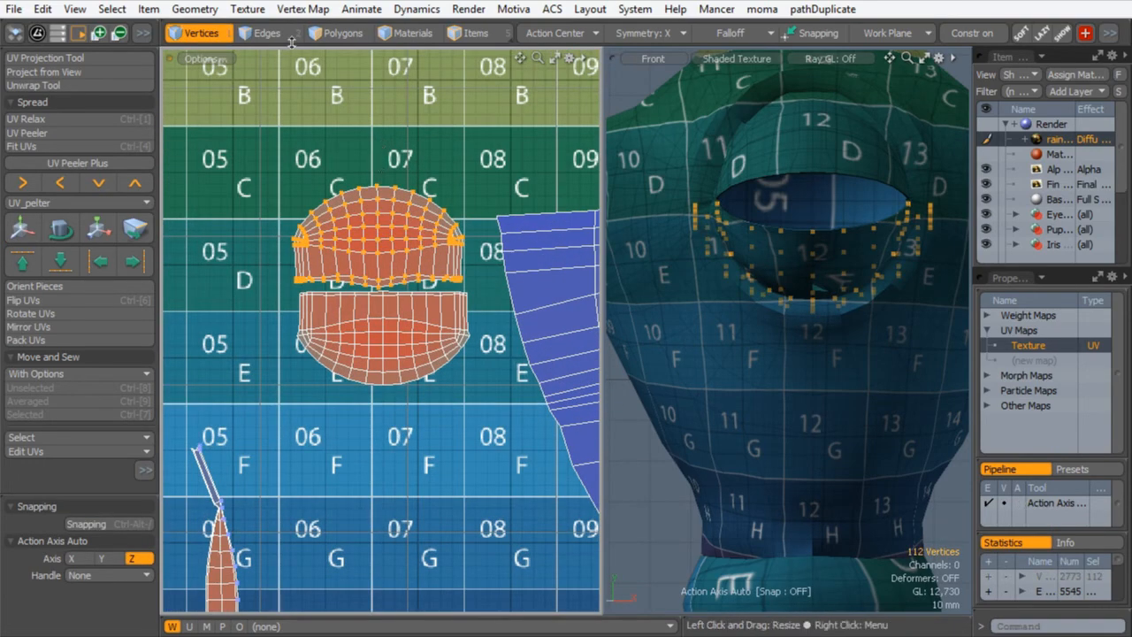
click(341, 33)
key(w)
drag(375, 238, 375, 243)
key(q)
key(w)
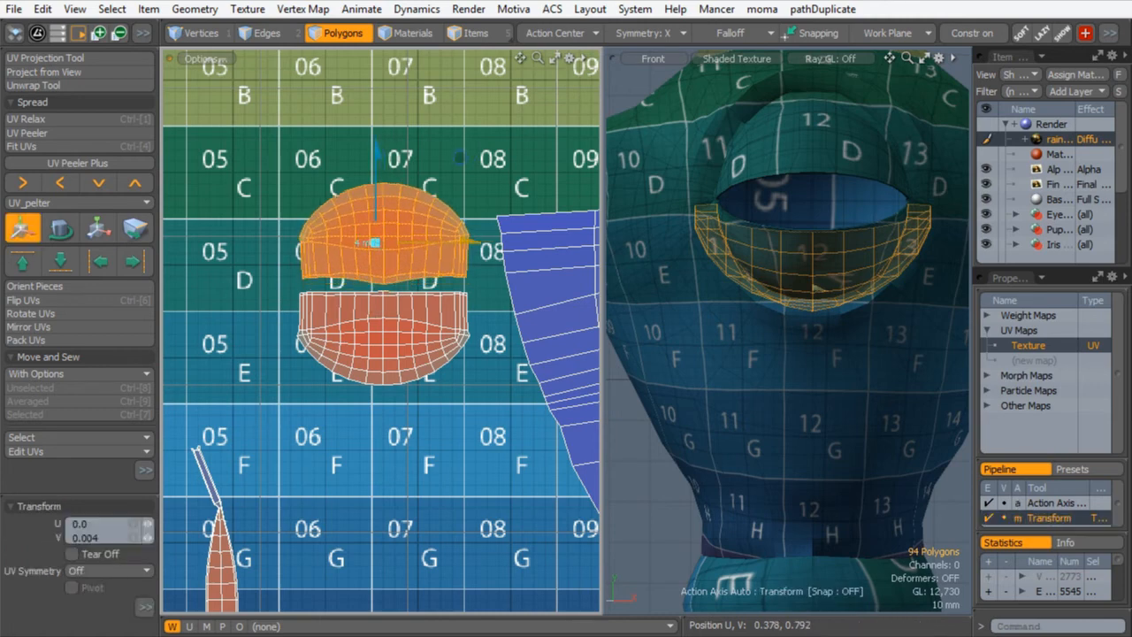
key(q)
- Select the thin sliver island together with the two small fan-shaped islands
double_click(388, 312)
alt+shift+drag(336, 414, 418, 276)
ctrl+alt+drag(418, 276, 284, 397)
alt+shift+drag(285, 396, 332, 331)
double_click(420, 277)
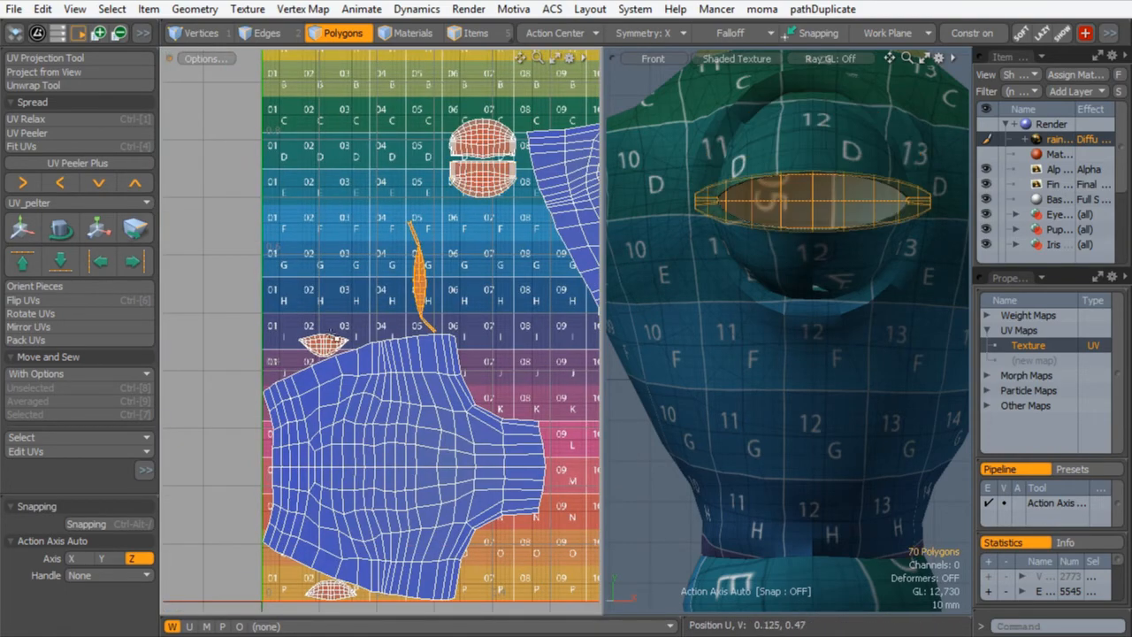
shift+double_click(326, 343)
shift+double_click(332, 593)
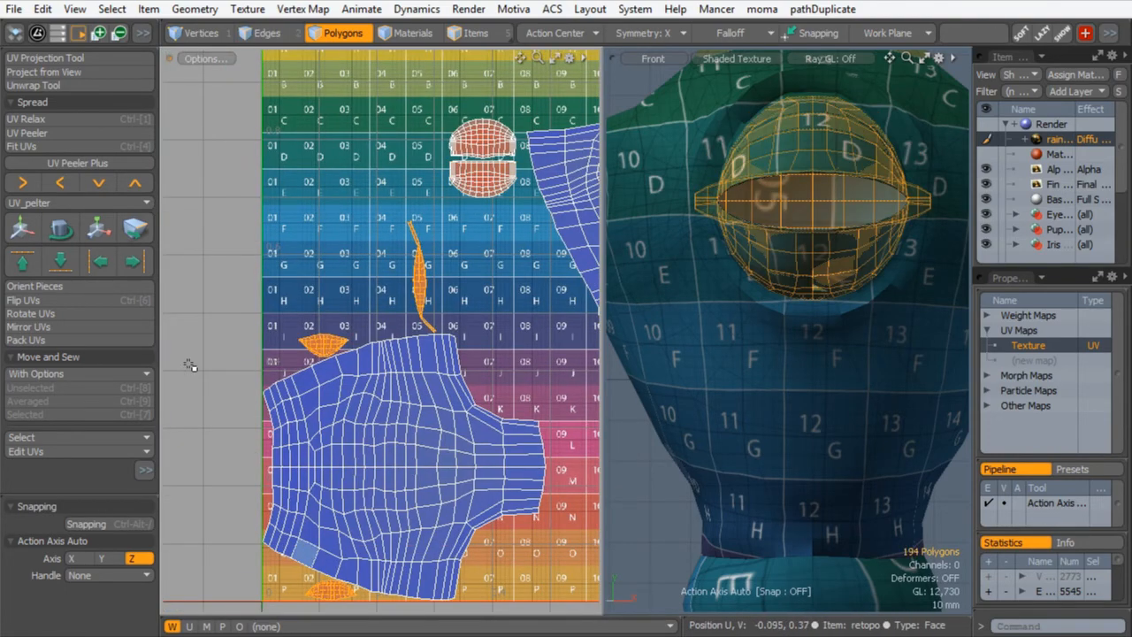
- Try to project the sliver and the two fan-shaped islands from the front view
click(48, 72)
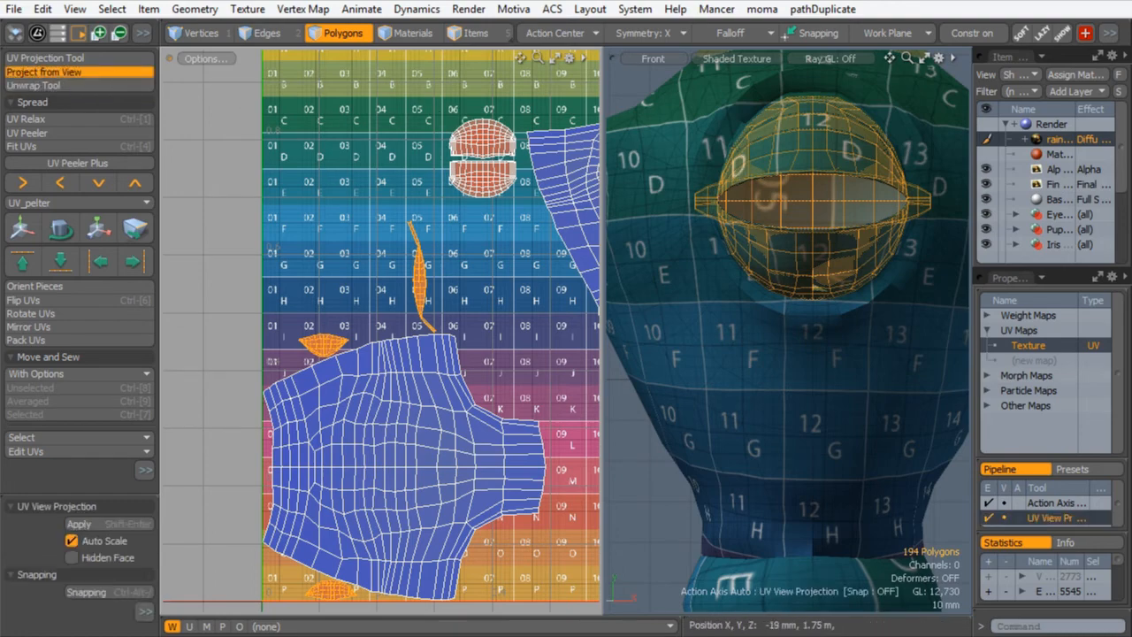
click(426, 242)
alt+drag(428, 263, 336, 282)
mouse_move(336, 282)
ctrl+alt+mouse_down()
mouse_move(326, 306)
mouse_move(352, 294)
ctrl+alt+mouse_up()
alt+shift+drag(352, 294, 354, 302)
- Inspect the projected eye polygons from the side in perspective, and undo the projection
key(ctrl+space)
click(892, 161)
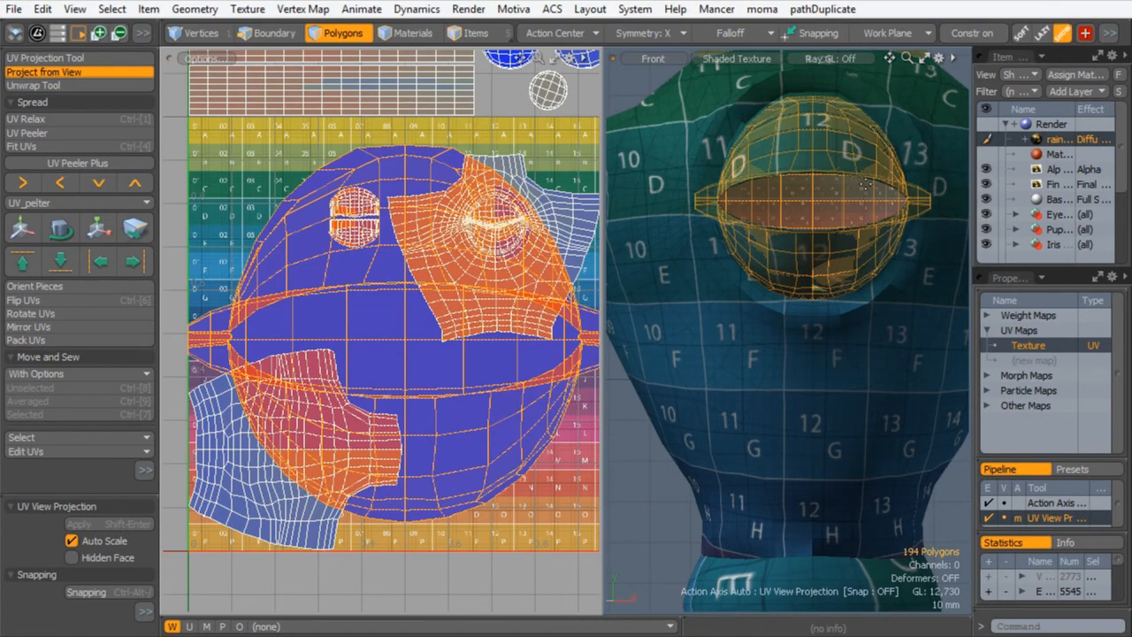
alt+drag(855, 230, 731, 196)
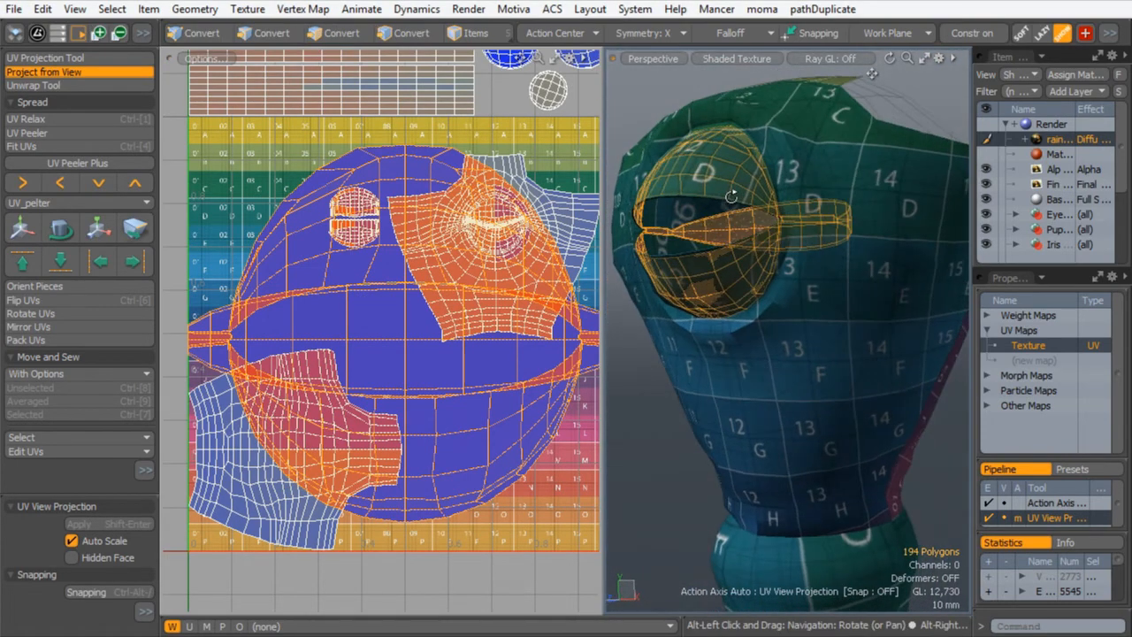
alt+shift+drag(294, 267, 359, 311)
alt+shift+scroll(410, 252, down, 1)
mouse_move(685, 213)
alt+mouse_down()
mouse_move(708, 161)
mouse_move(694, 223)
alt+mouse_up()
key(ctrl+z)
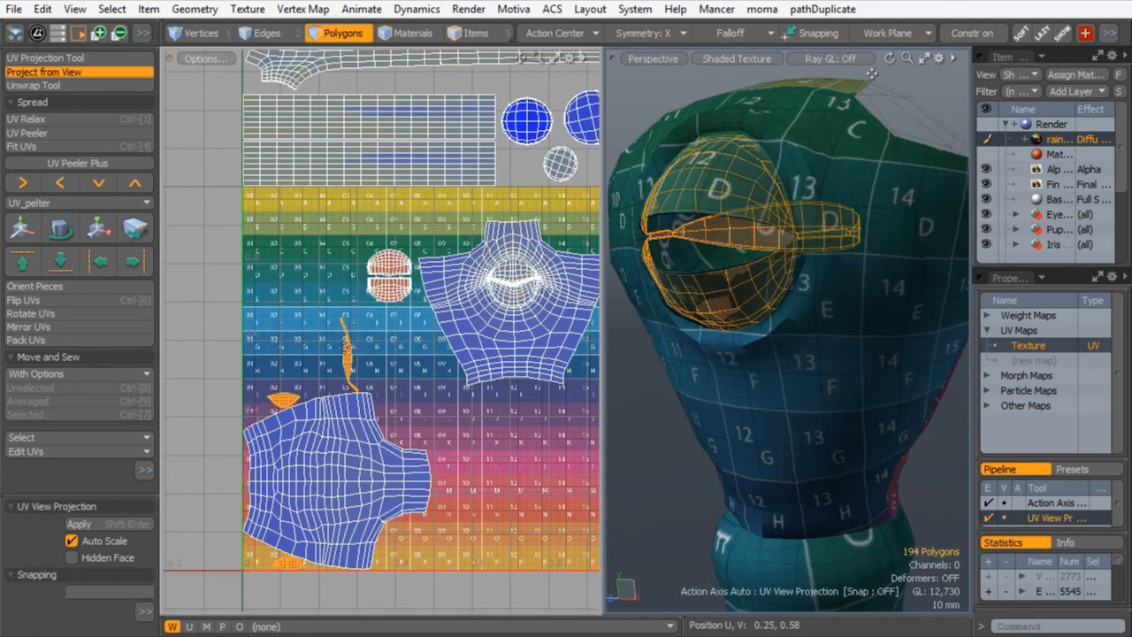
key(space)
- Select both half-moon islands and the sliver island, with the 3D view set to Front
ctrl+alt+drag(384, 271, 463, 231)
double_click(393, 274)
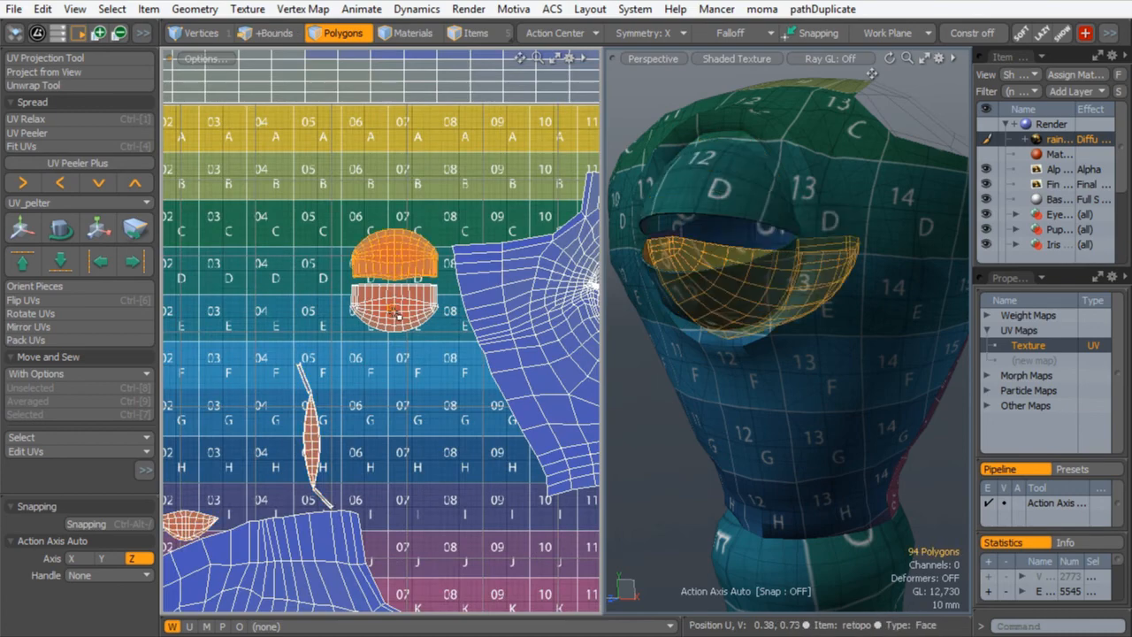
shift+double_click(392, 312)
key(ctrl+space)
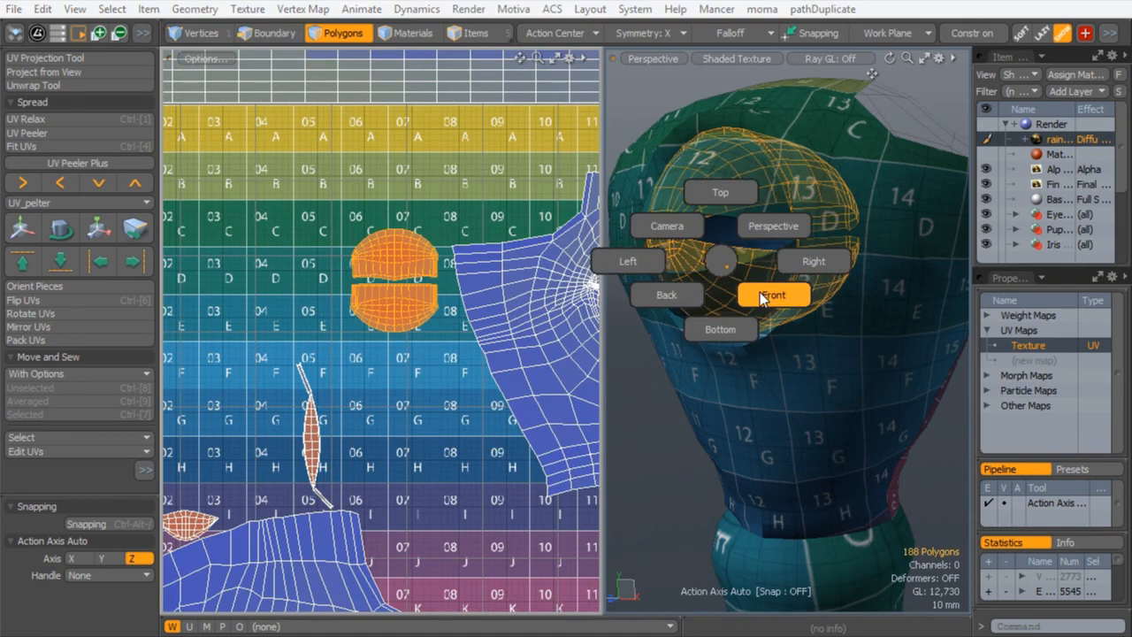
click(767, 297)
shift+double_click(312, 453)
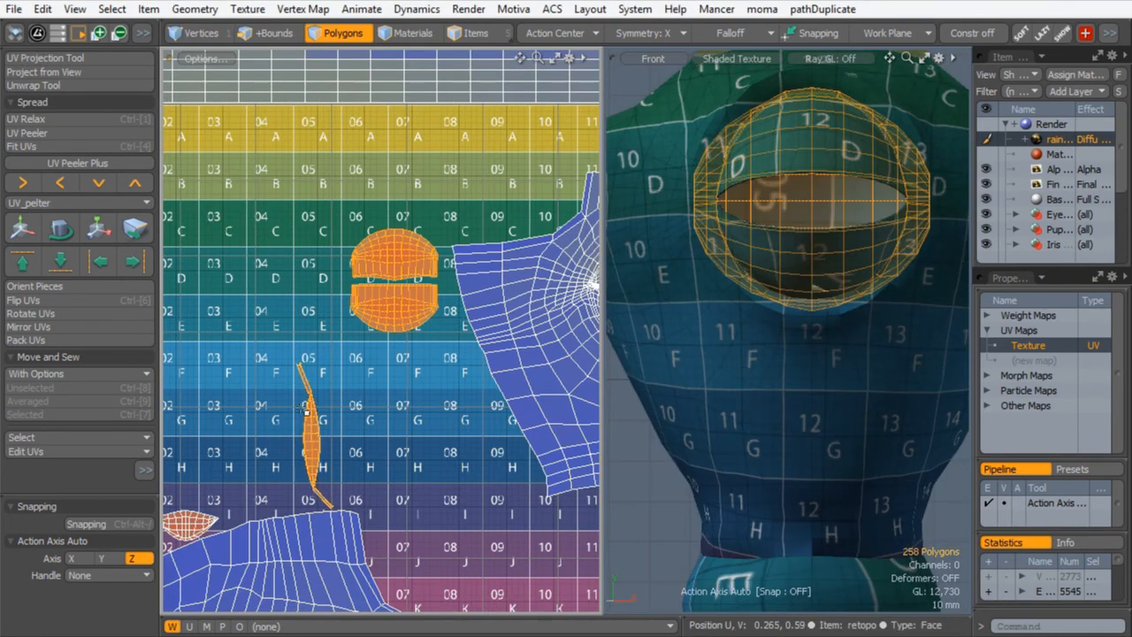
- Project the two half-moon islands and the sliver from the front view and scale the result uniformly to 16.5 %
click(48, 73)
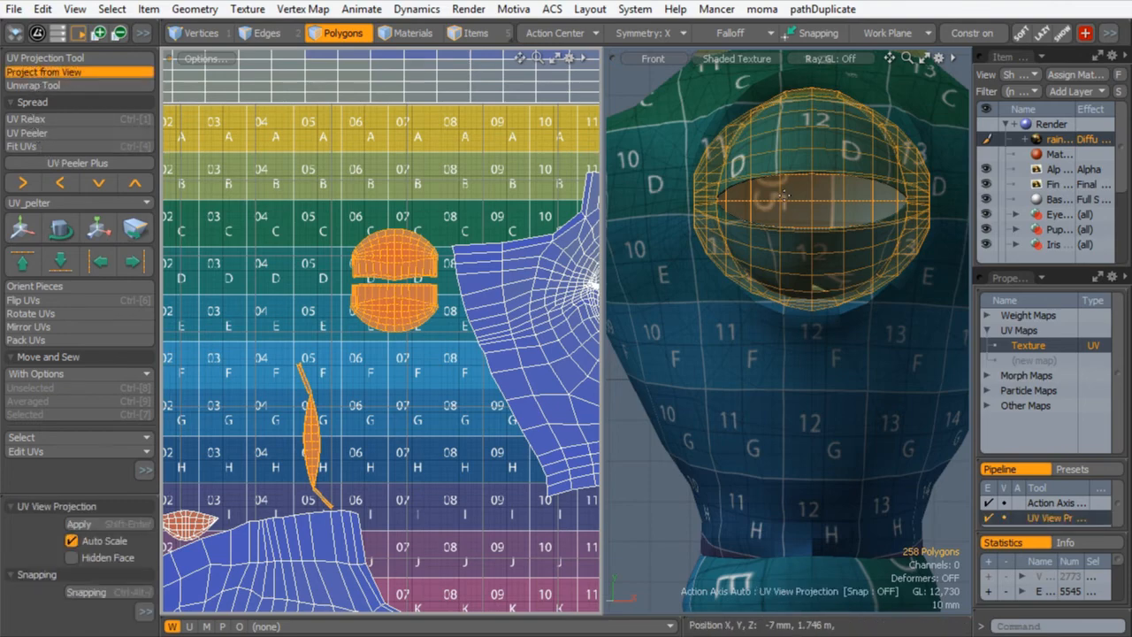
scroll(384, 298, down, 4)
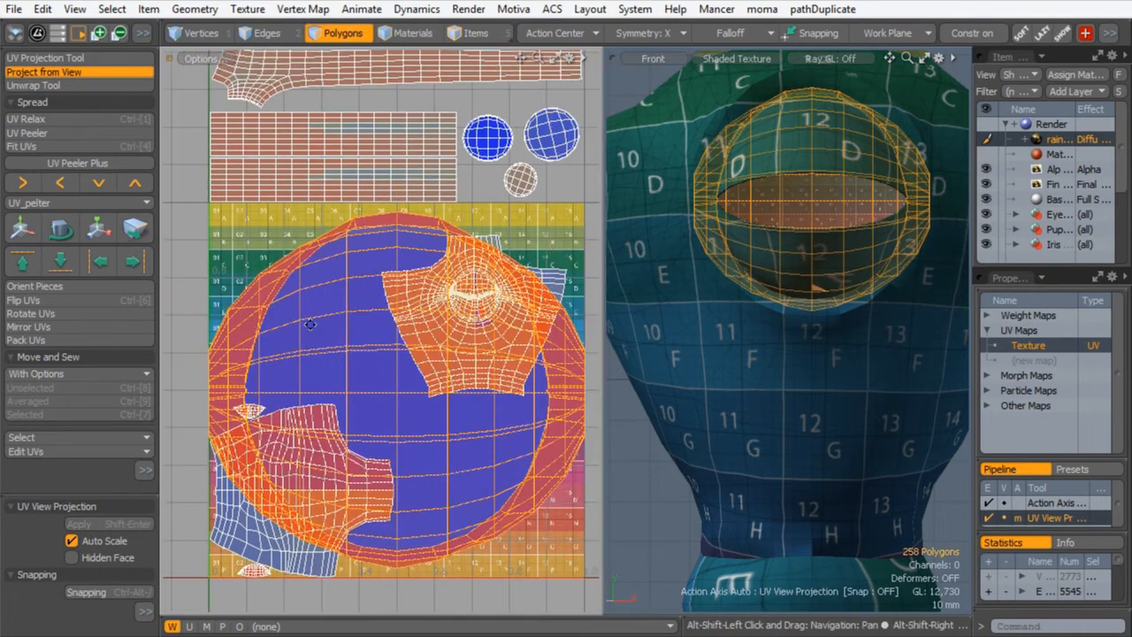
key(y)
drag(480, 306, 407, 308)
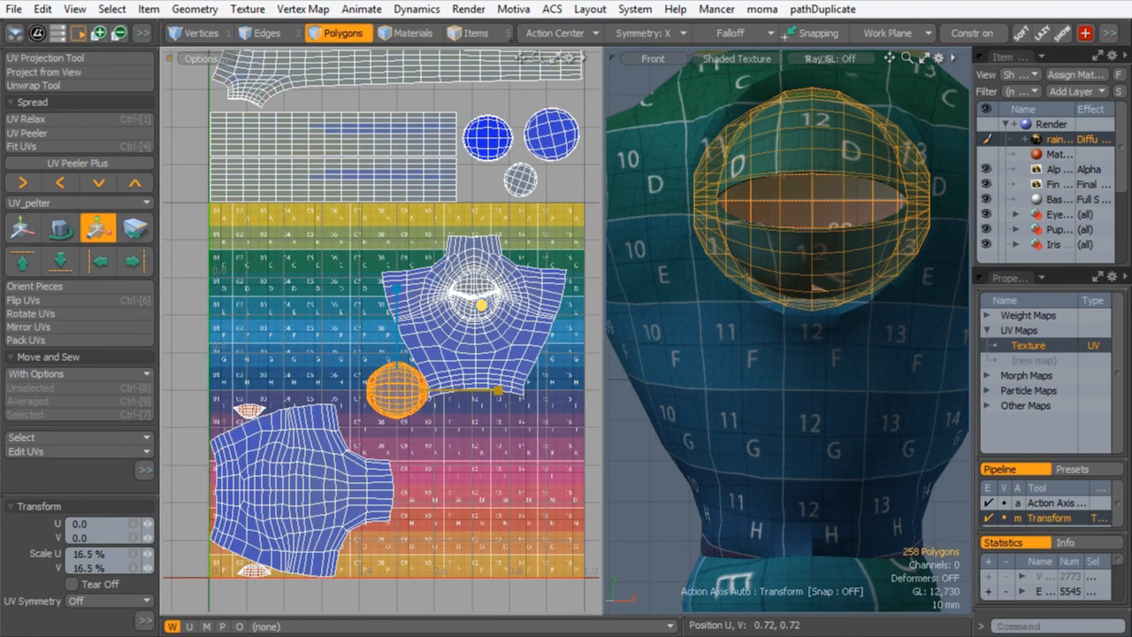
- Move the projected round eyelid island to the empty area near the tile's upper-left corner
key(w)
drag(480, 306, 331, 174)
ctrl+alt+drag(274, 251, 398, 183)
alt+shift+drag(257, 230, 390, 256)
drag(428, 211, 444, 184)
key(space)
- Try to relax the round eyelid island with UV Relax in Adaptive mode
click(34, 132)
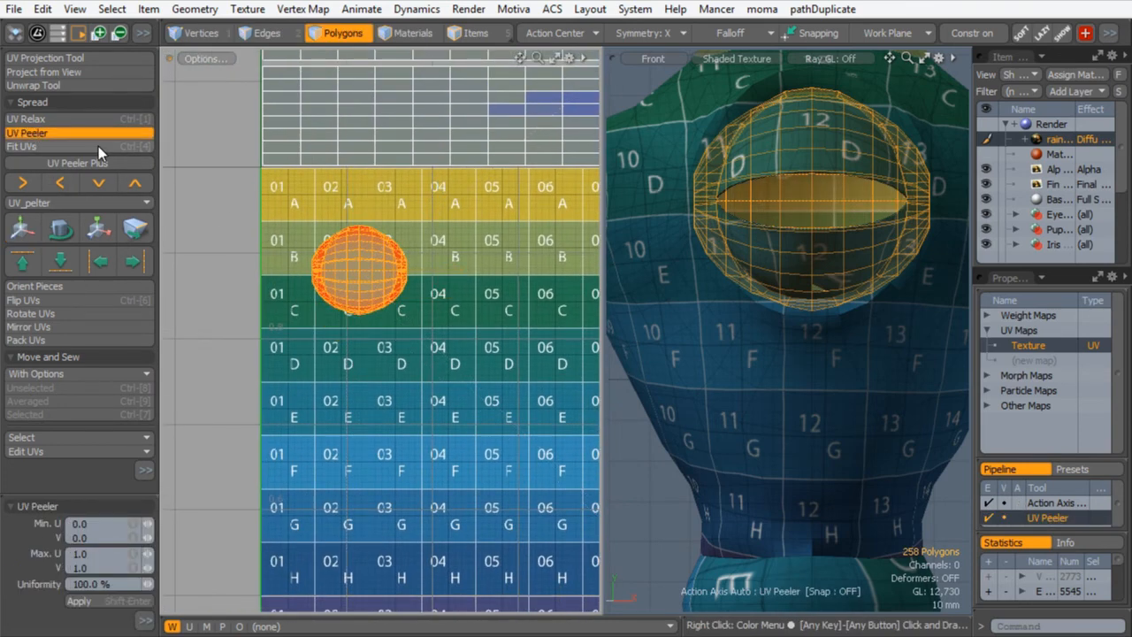
click(55, 123)
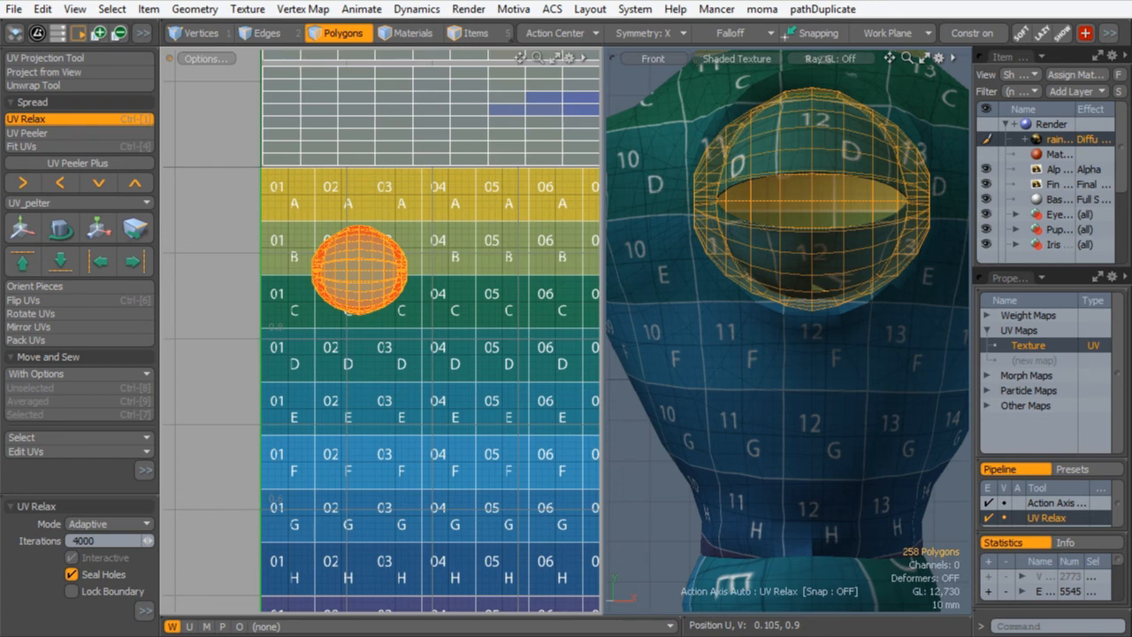
click(334, 282)
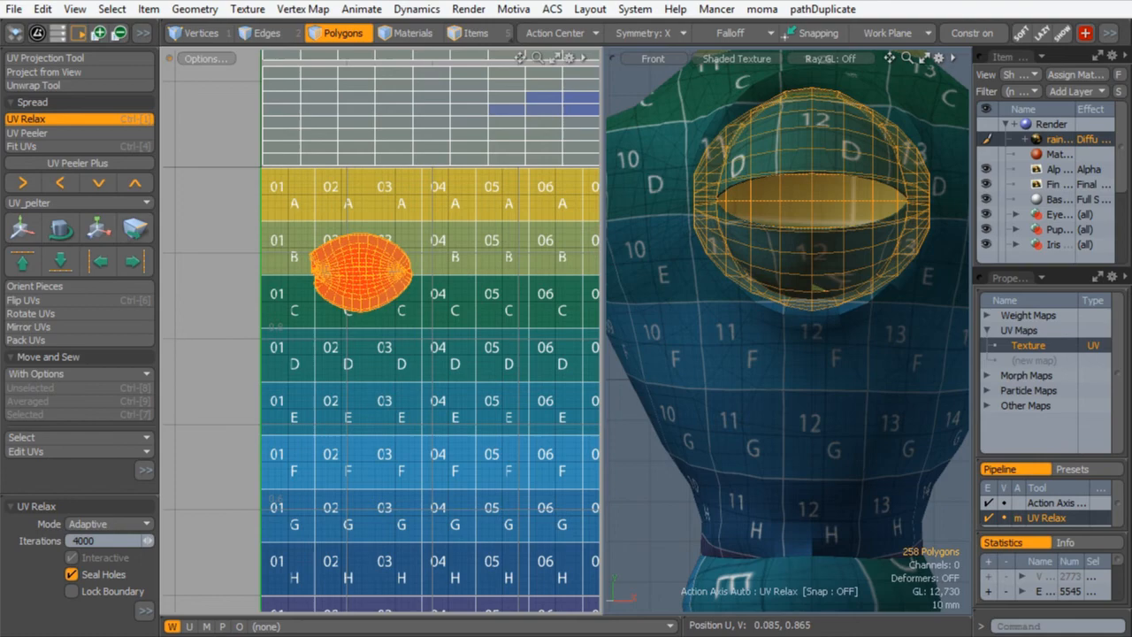
key(space)
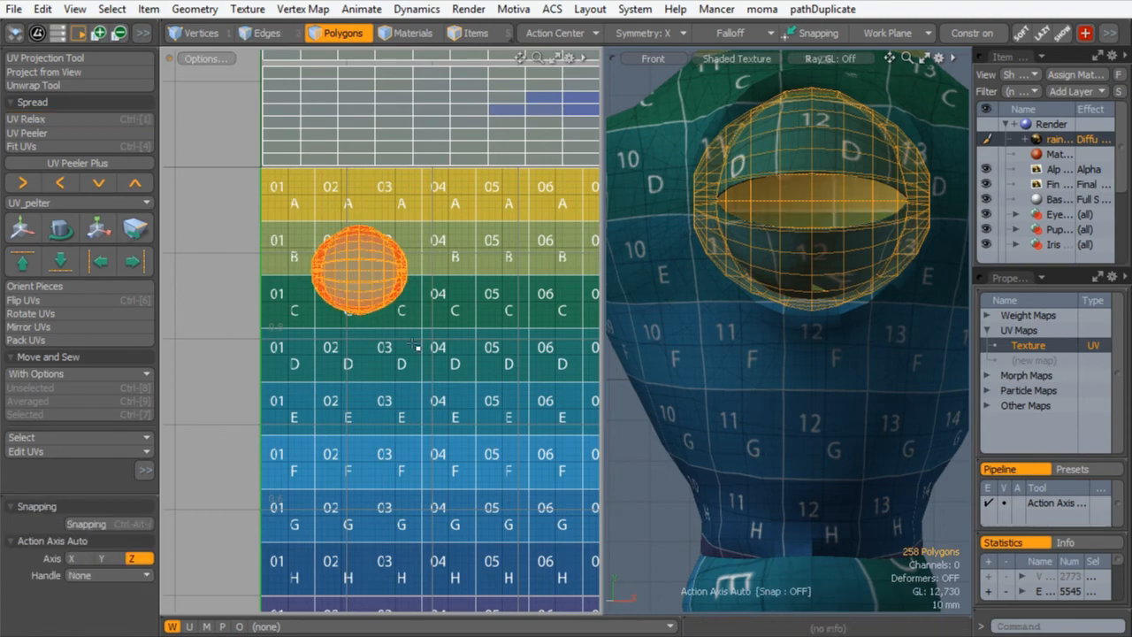
ctrl+alt+drag(347, 340, 318, 379)
alt+shift+drag(318, 378, 274, 245)
ctrl+alt+drag(327, 316, 356, 311)
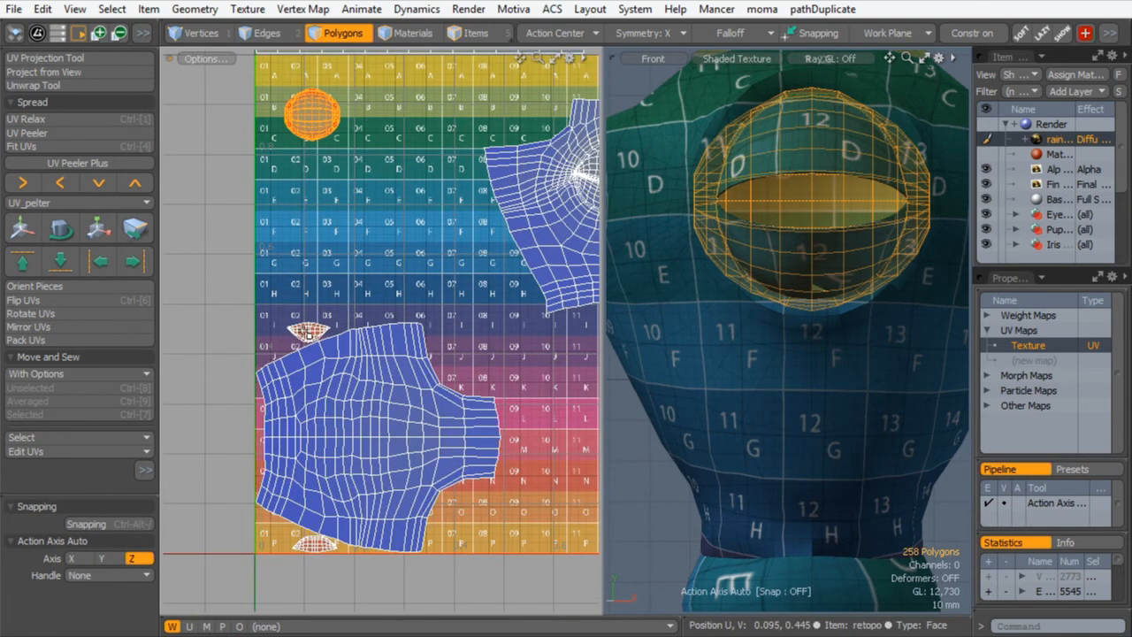
- Move both half-moon eyelid islands up into the free area beside the round eyelid island
click(301, 331)
double_click(317, 546)
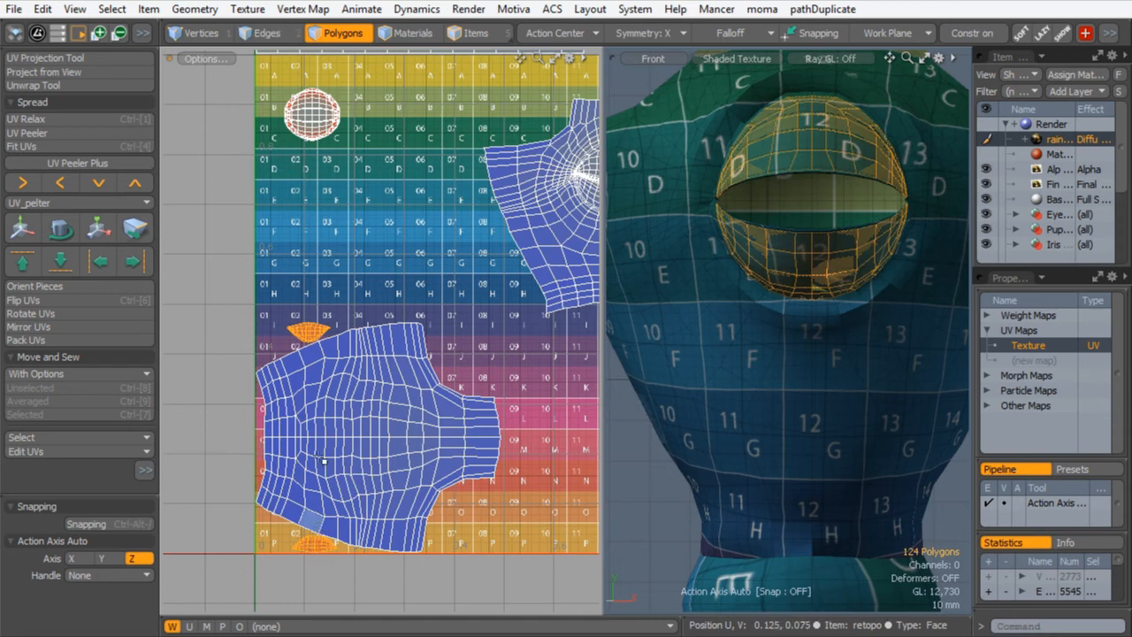
key(y)
drag(395, 353, 453, 111)
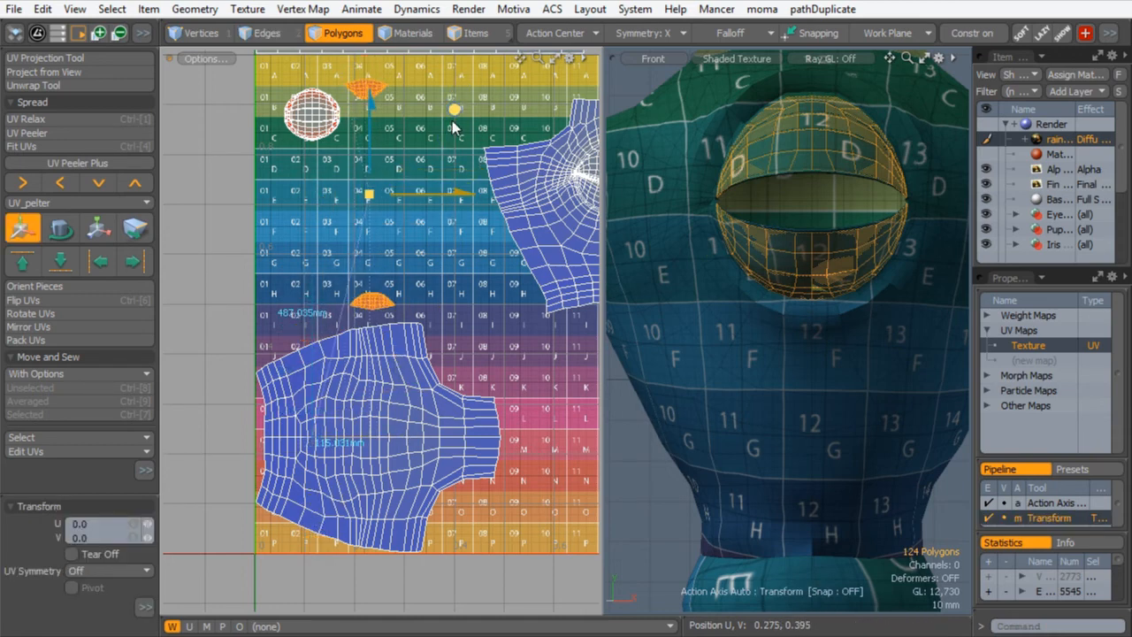
- Move the lower half-moon island up so that it sits directly above the other half-moon
key(space)
double_click(374, 302)
key(y)
drag(457, 216, 455, 47)
alt+shift+drag(415, 103, 430, 274)
ctrl+alt+drag(430, 274, 451, 56)
key(space)
- Scale both half-moon islands up together and position them right beside the round eyelid island
shift+double_click(386, 153)
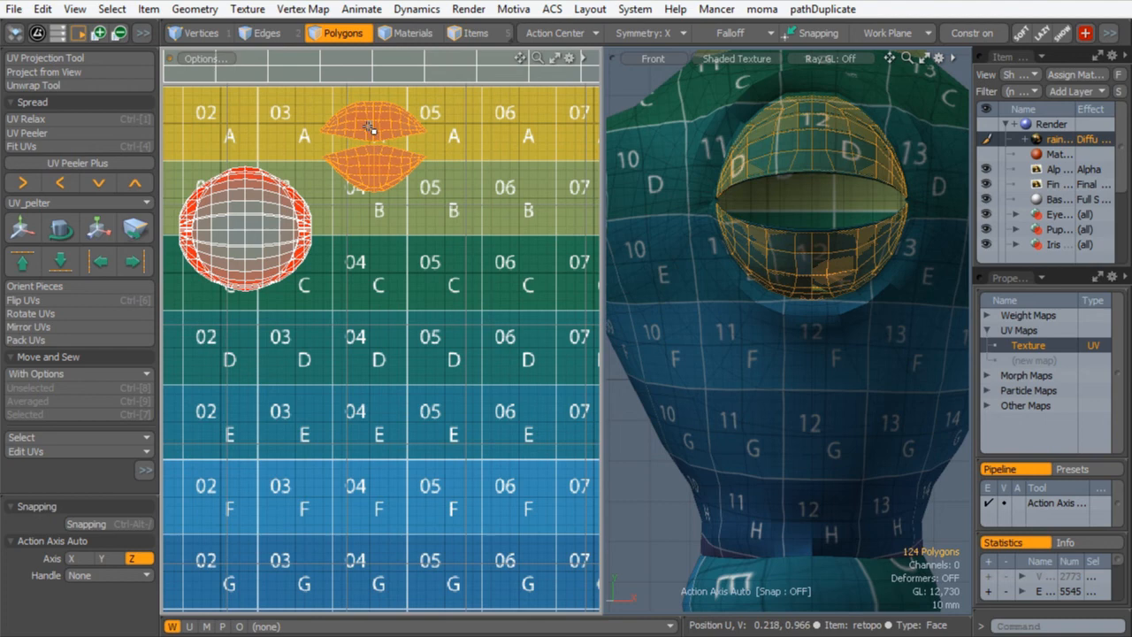
key(w)
drag(382, 114, 447, 183)
key(r)
drag(520, 131, 571, 131)
key(w)
drag(414, 186, 379, 194)
key(q)
click(394, 282)
- Rotate the back-of-head island by 90° so that its narrow neck points upward
ctrl+alt+drag(440, 280, 315, 410)
double_click(317, 412)
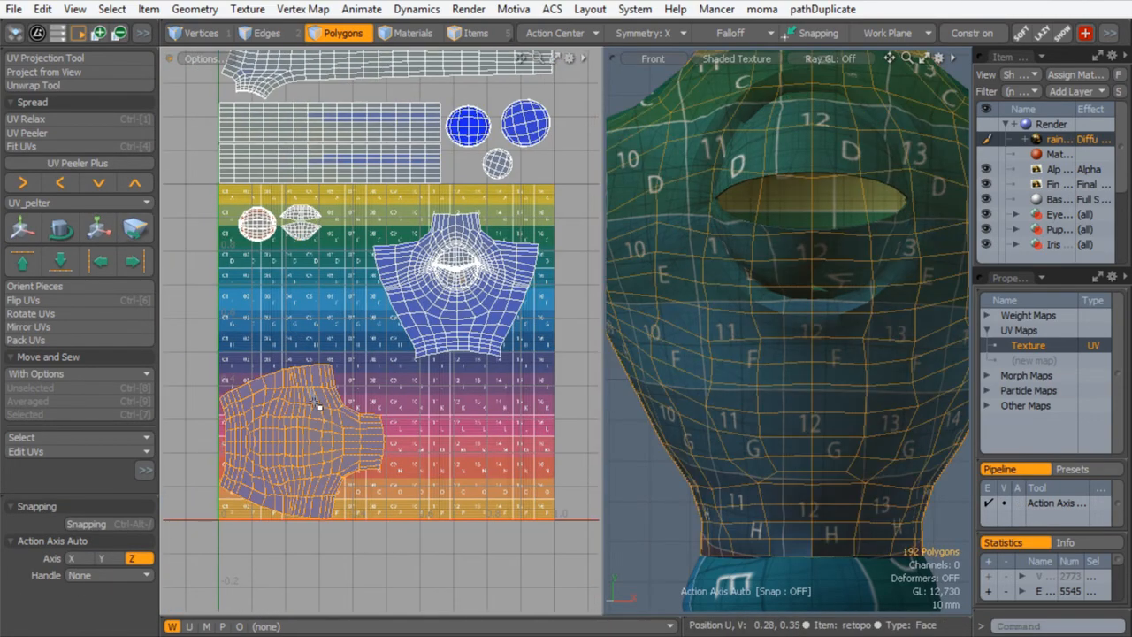
key(e)
drag(371, 362, 214, 435)
key(ctrl+z)
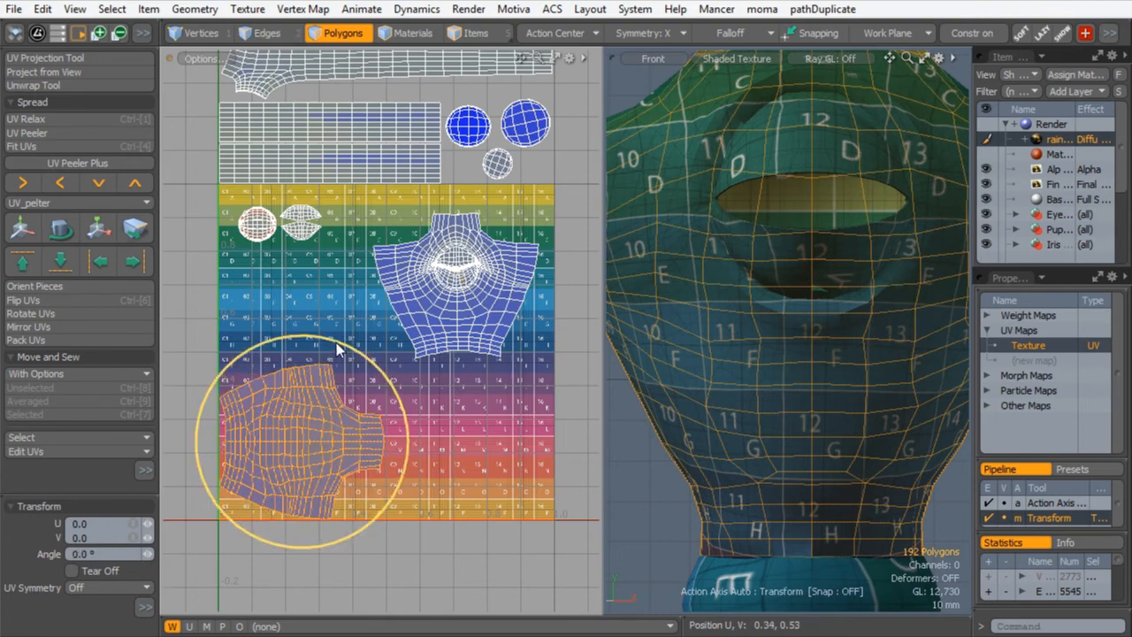
drag(367, 363, 240, 378)
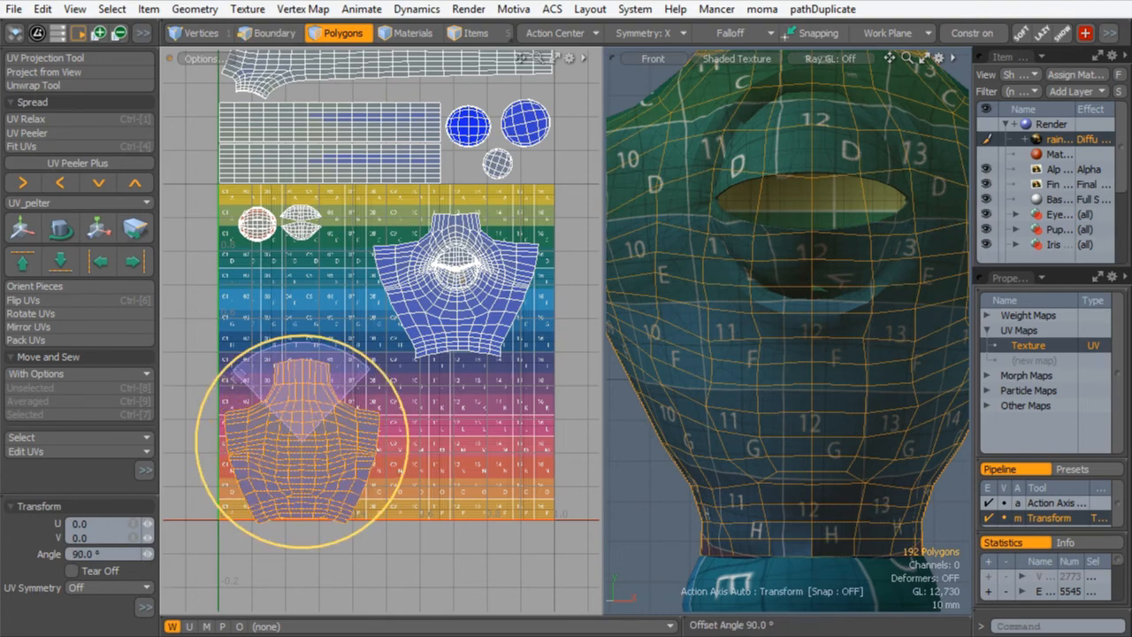
- Scale the back-of-head island up and fit it into the tile's lower-left corner
key(w)
drag(301, 441, 329, 405)
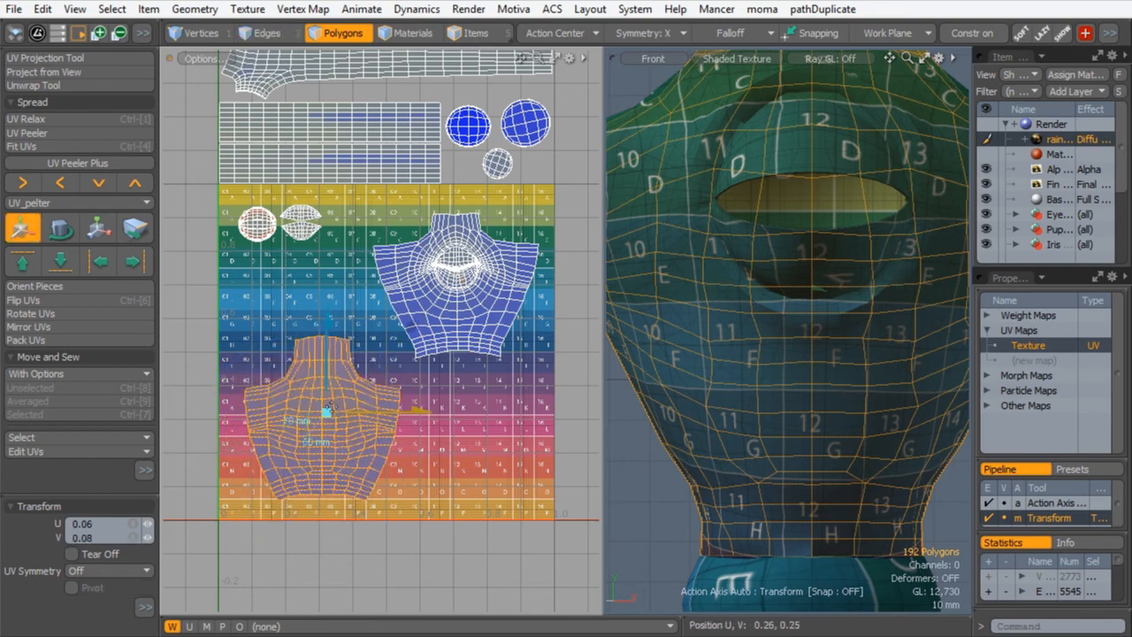
key(r)
drag(405, 333, 406, 333)
key(w)
drag(318, 416, 311, 399)
key(space)
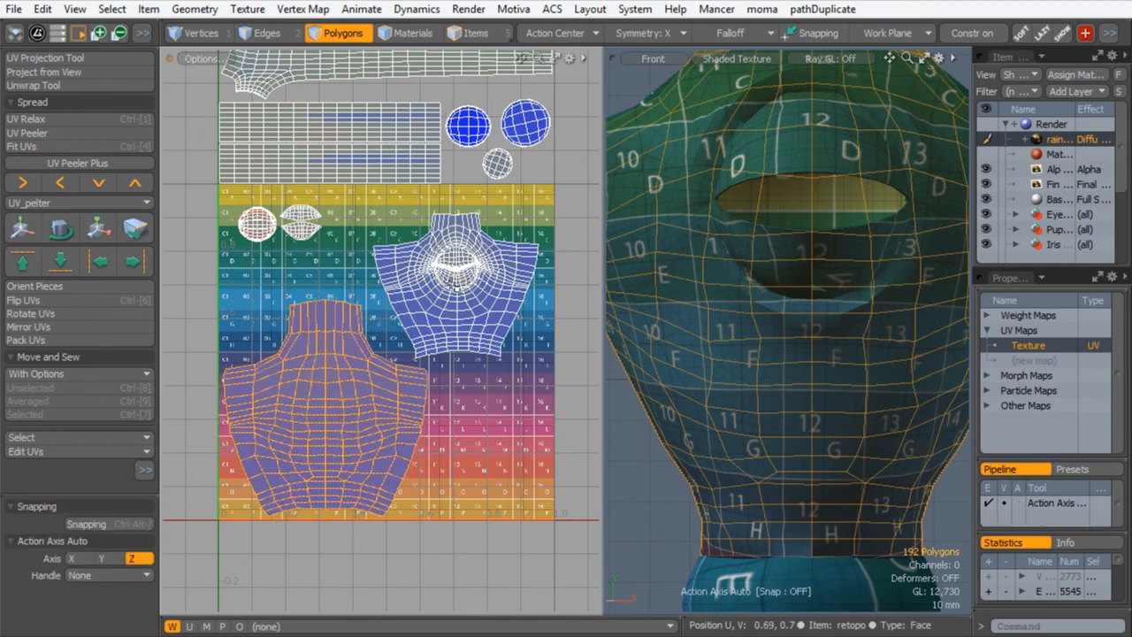
- Rotate the face island containing the eye opening by 180°
double_click(452, 288)
key(e)
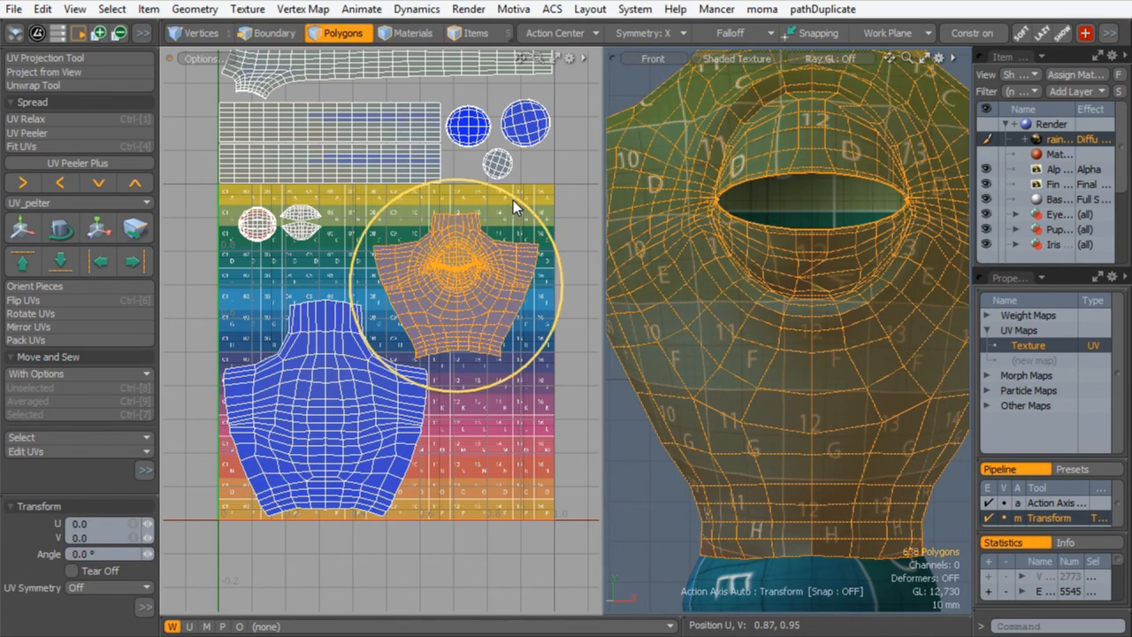
ctrl+drag(518, 198, 436, 357)
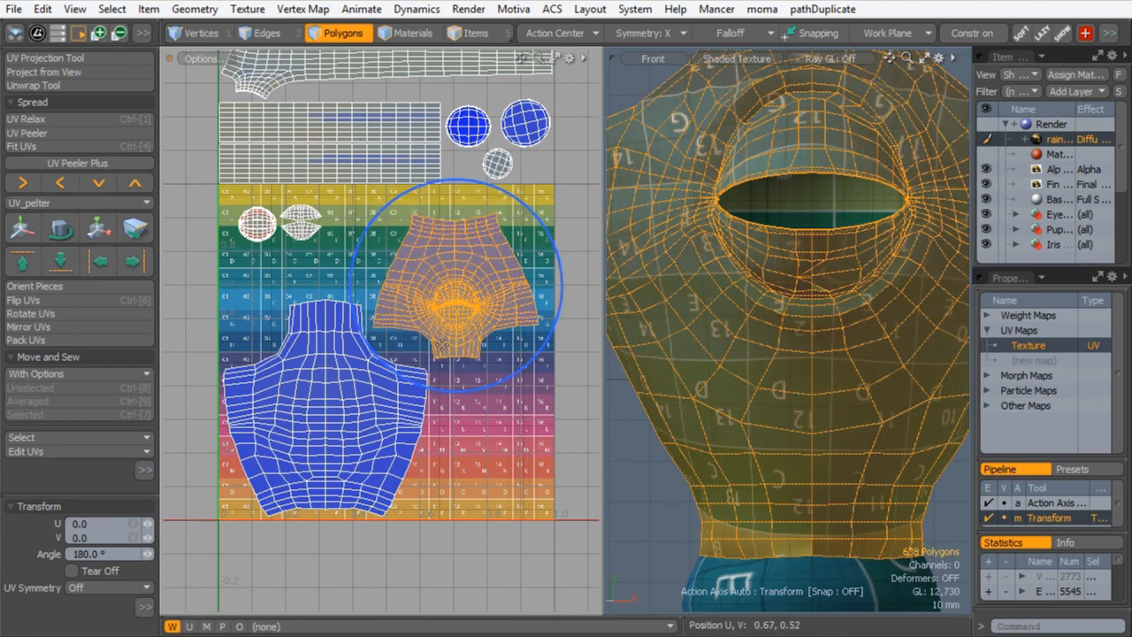
key(space)
- Scale the back-of-head island uniformly to 83.5 %
double_click(350, 390)
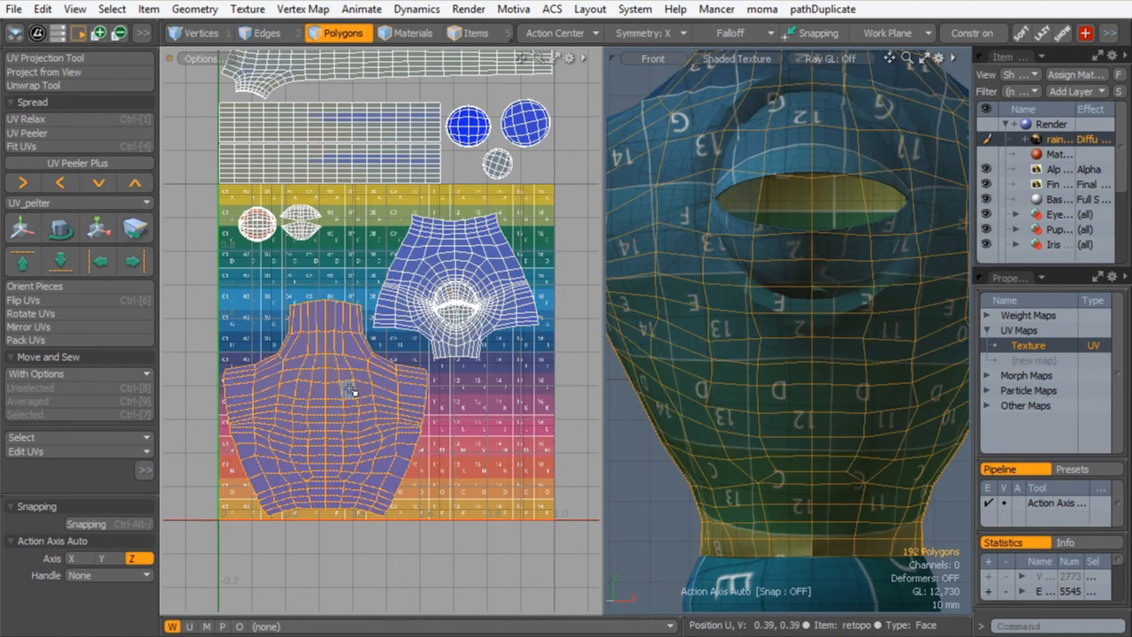
key(y)
drag(409, 329, 410, 323)
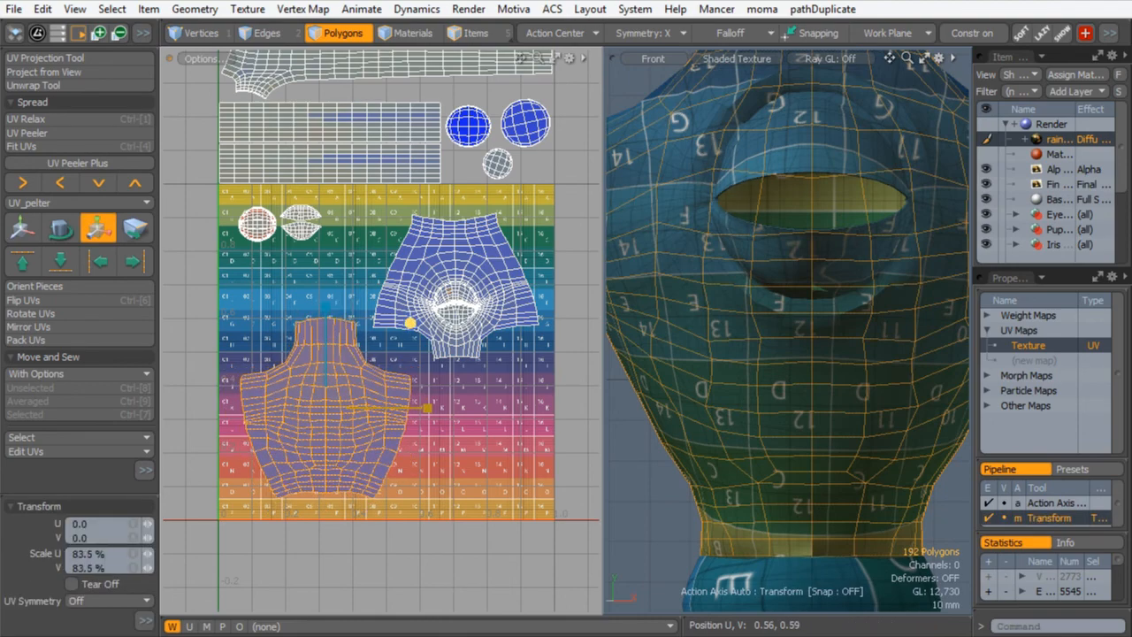
key(space)
- Scale the face and back-of-head islands together uniformly to 113 %
shift+double_click(414, 289)
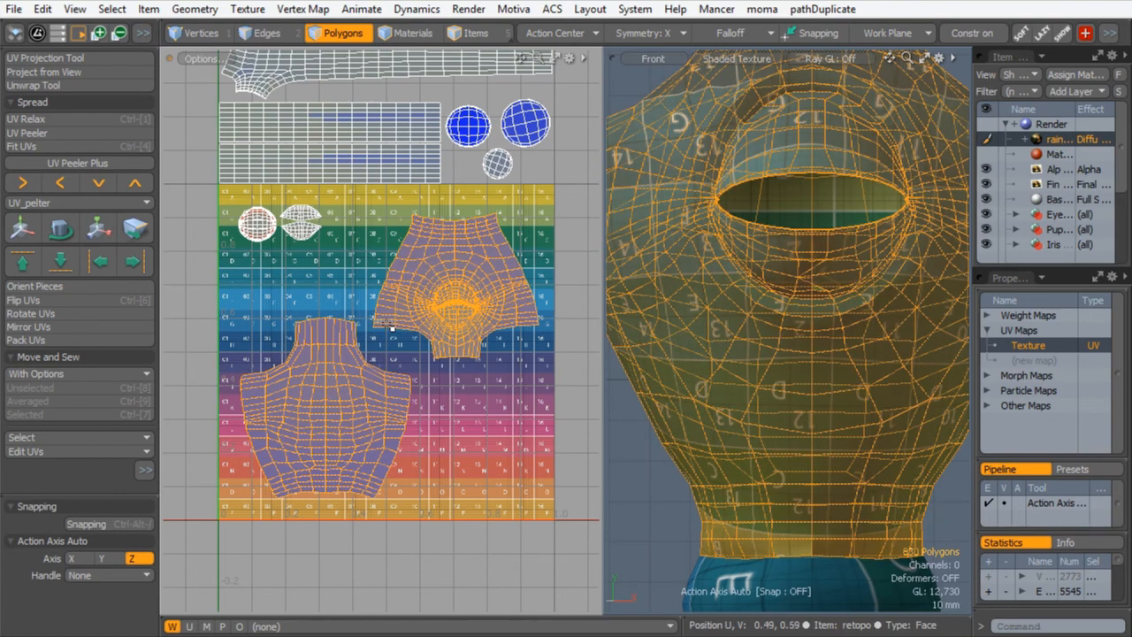
key(y)
drag(474, 271, 484, 270)
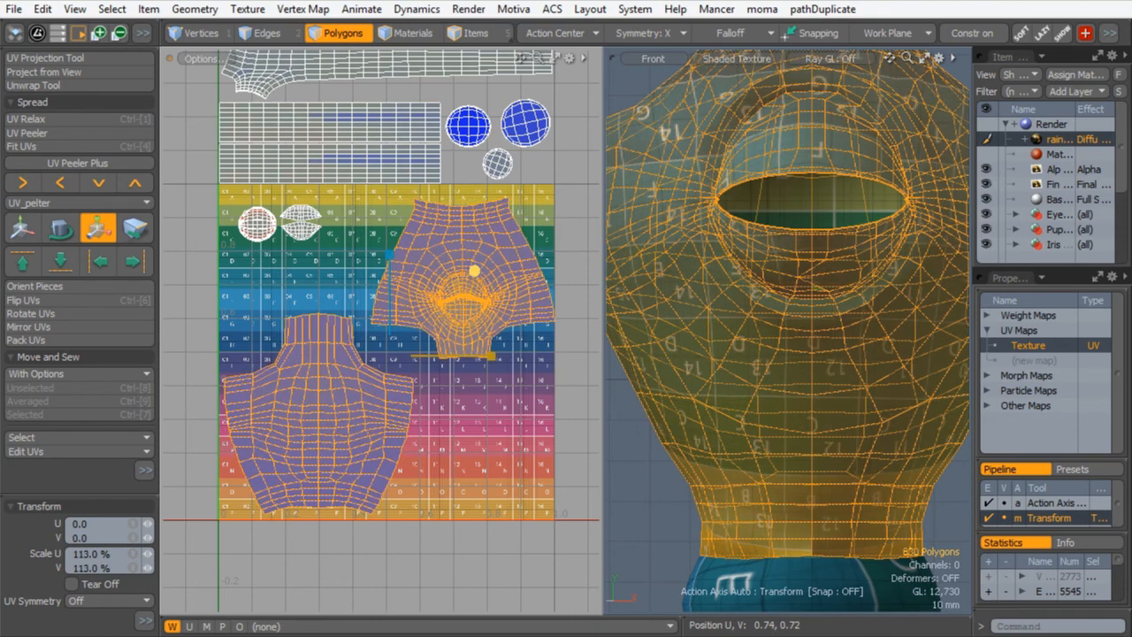
key(space)
- Scale the face island uniformly to 107 % and shift it slightly to stay inside the tile's upper-right area
double_click(436, 272)
key(y)
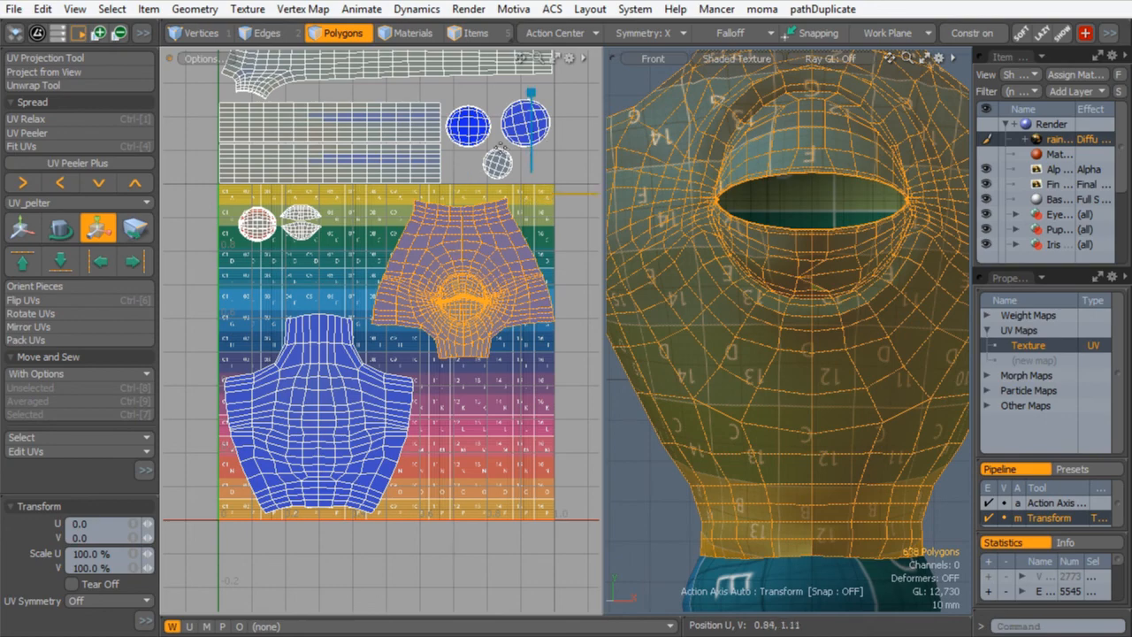
mouse_move(504, 147)
alt+shift+mouse_down()
mouse_move(488, 166)
mouse_move(503, 160)
alt+shift+mouse_up()
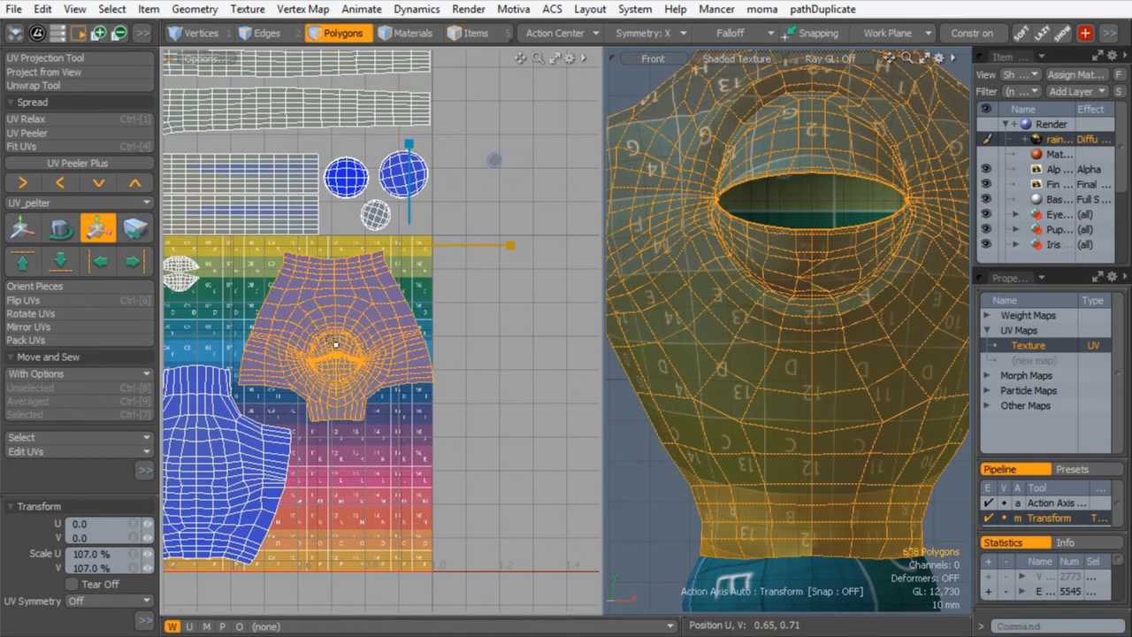
key(w)
drag(456, 204, 450, 197)
key(space)
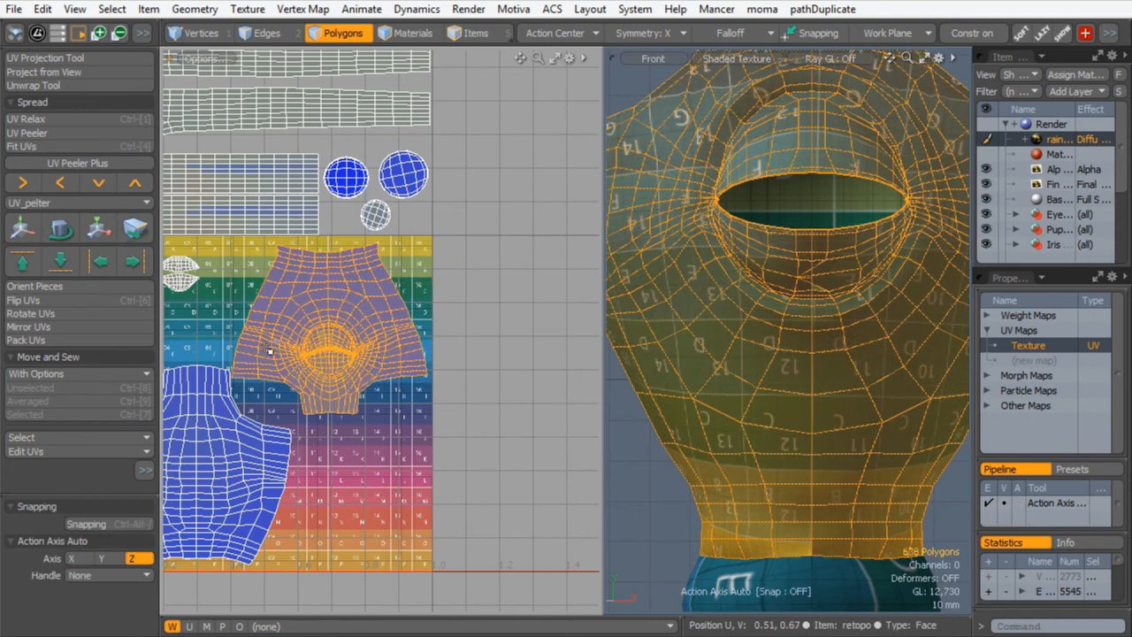
- Nudge the back-of-head island slightly toward the tile's lower-left corner
alt+shift+drag(240, 341, 358, 287)
double_click(292, 402)
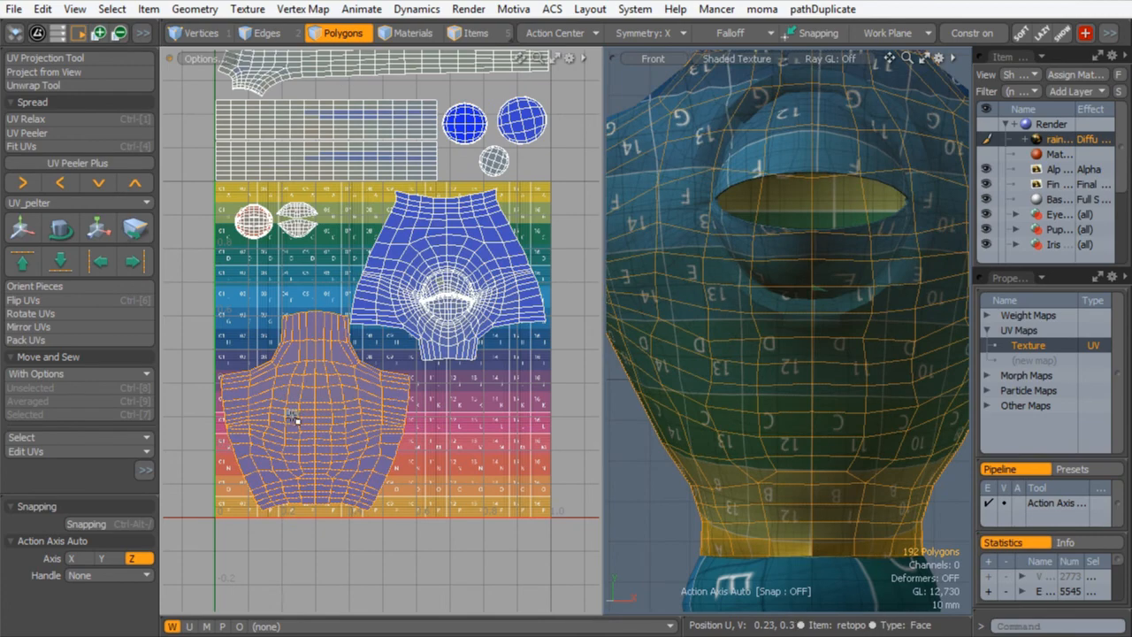
key(w)
drag(400, 327, 397, 329)
key(space)
- Unhide the rest of the model and select all head and eyelid islands in the first tile
ctrl+alt+drag(399, 198, 296, 258)
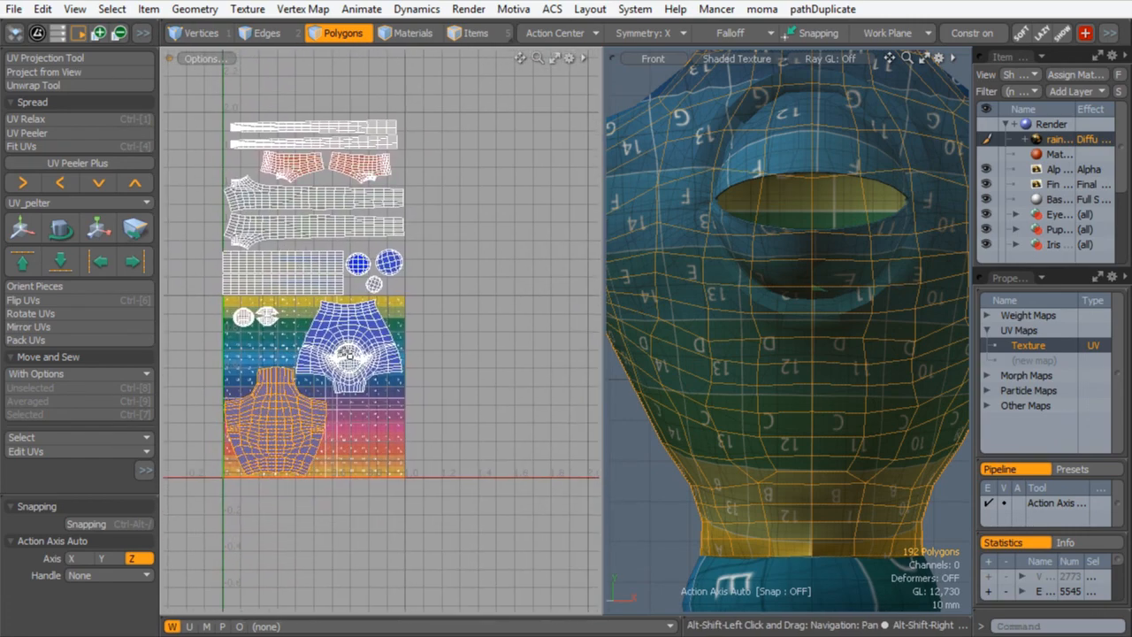
key(u)
click(480, 205)
ctrl+alt+drag(714, 199, 713, 323)
alt+shift+drag(422, 235, 402, 283)
double_click(342, 357)
shift+double_click(254, 446)
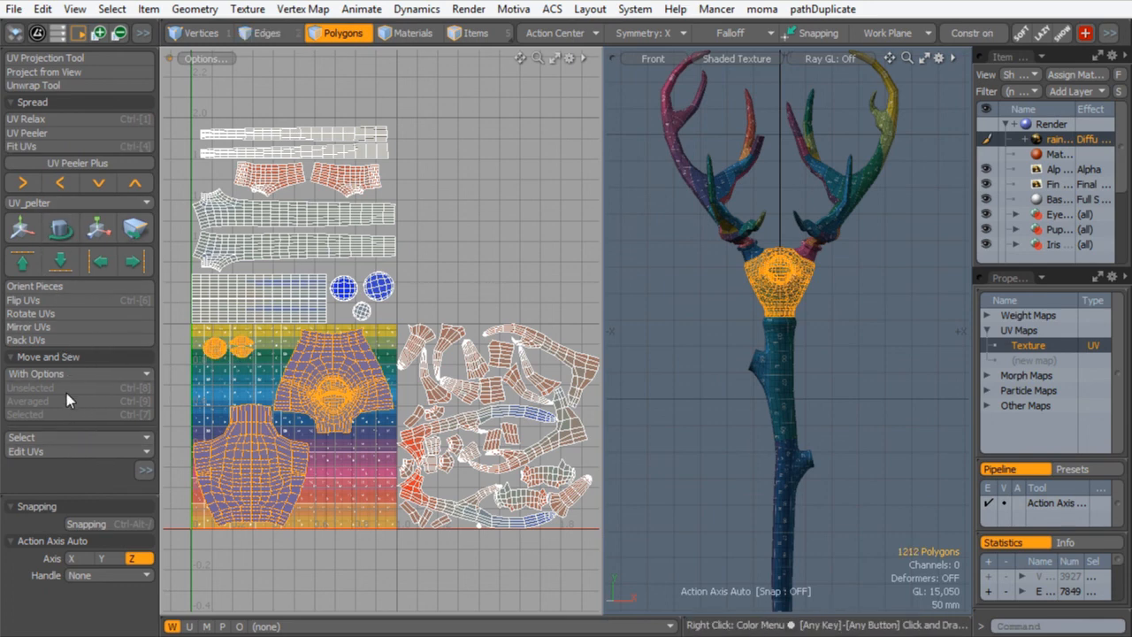
- Move the selected head and eyelid islands by 1 in U and 1 in V into the neighbouring tile
click(23, 229)
click(88, 523)
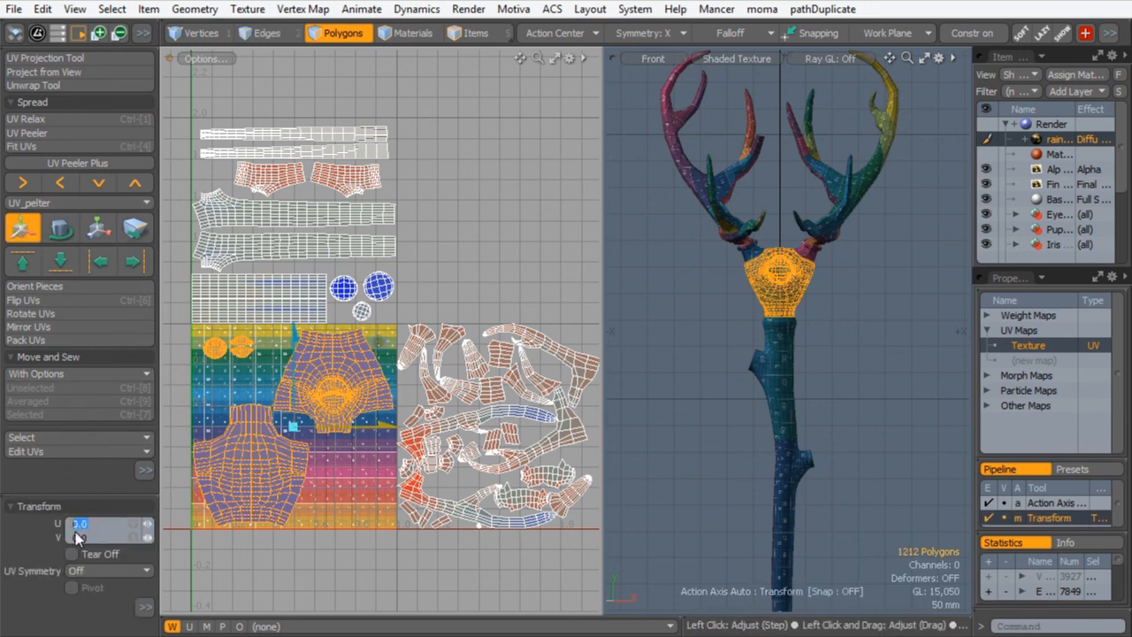
click(92, 537)
text(1)
key(Return)
key(q)
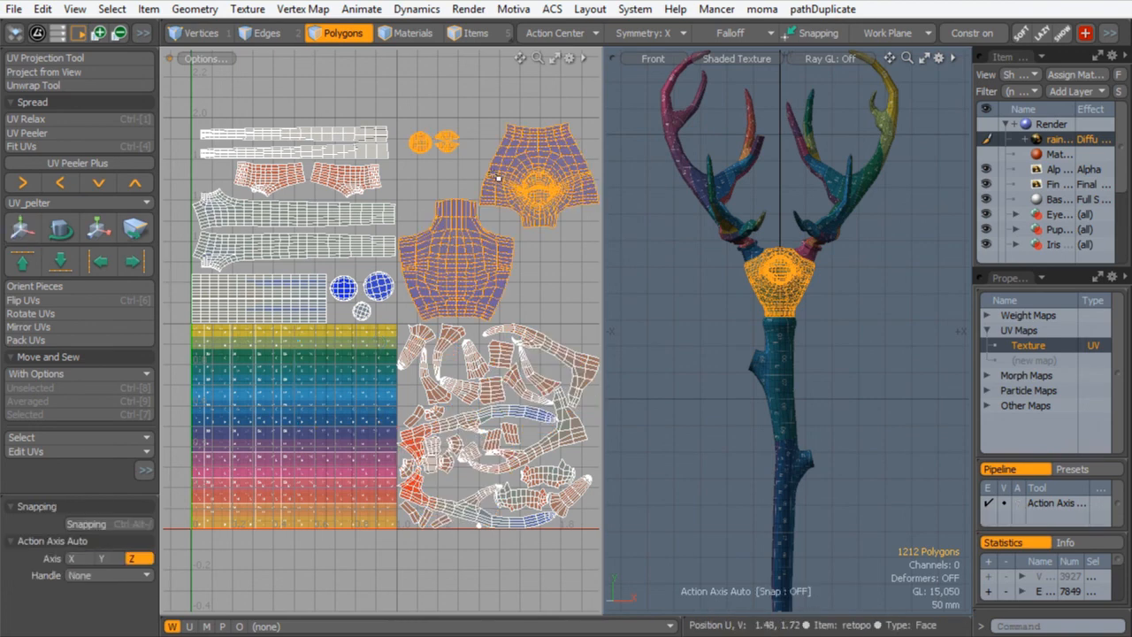
- Clear the selection and show the model as a subdivision surface in a Perspective 3D view
click(652, 315)
scroll(659, 354, up, 2)
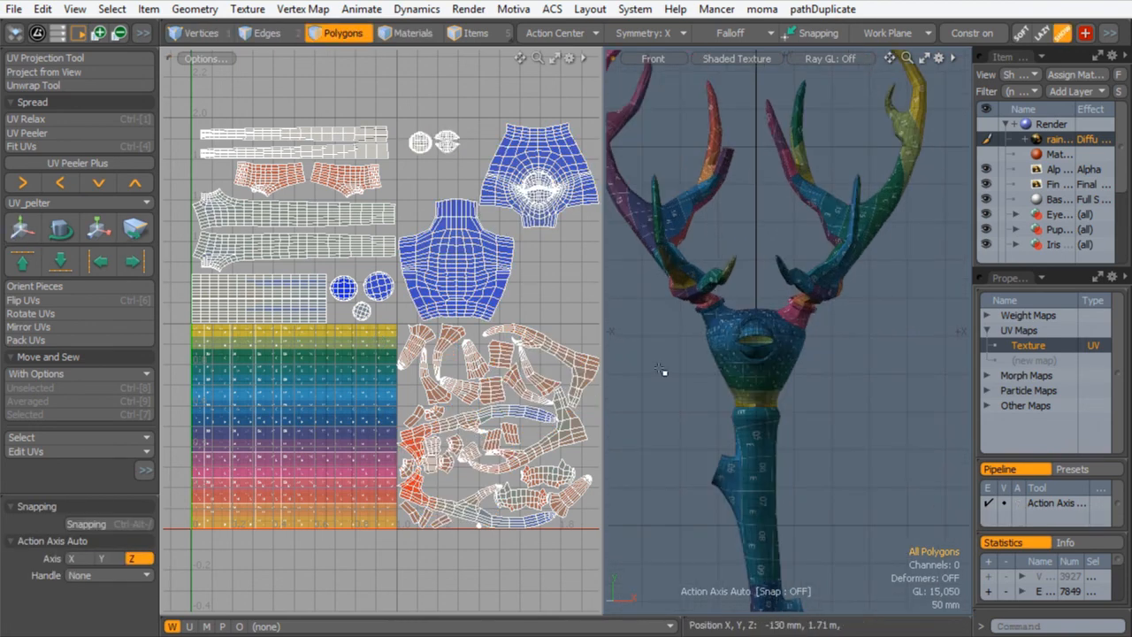
key(Tab)
key(ctrl+space)
click(800, 254)
- Inspect the checker texture on the head, antlers and staff of the model from several angles
alt+drag(802, 402, 785, 441)
ctrl+alt+drag(806, 361, 843, 361)
alt+drag(758, 384, 849, 239)
alt+shift+drag(768, 281, 857, 192)
alt+shift+drag(794, 349, 728, 218)
alt+shift+drag(741, 160, 724, 266)
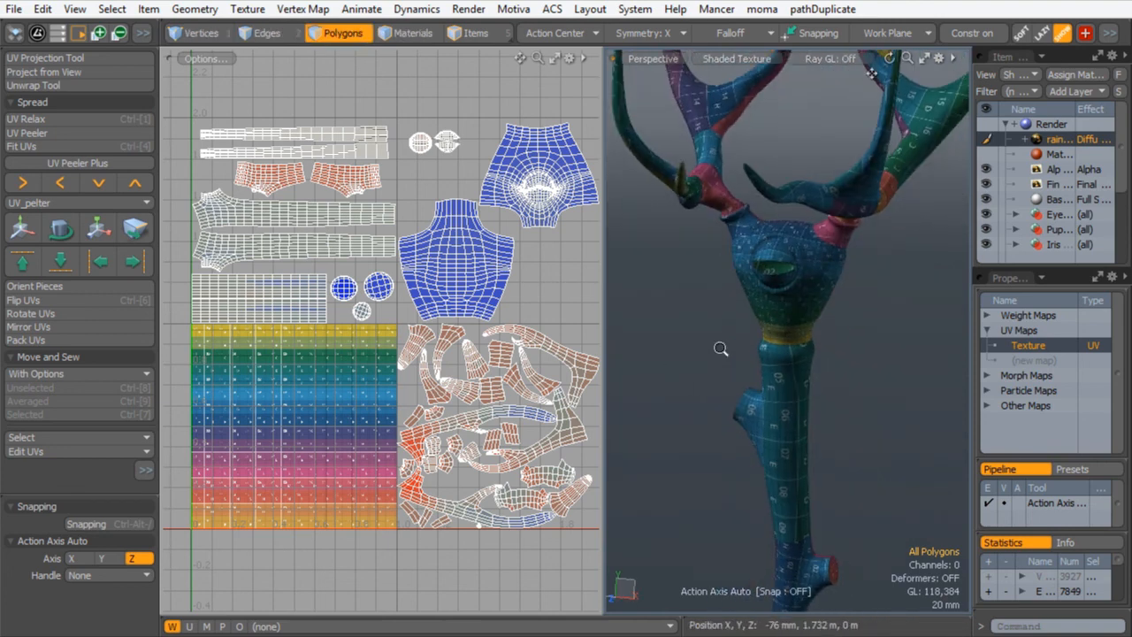
ctrl+alt+drag(721, 348, 611, 407)
alt+drag(715, 378, 738, 373)
alt+shift+drag(739, 372, 740, 362)
ctrl+alt+drag(742, 306, 775, 285)
alt+shift+drag(741, 354, 737, 321)
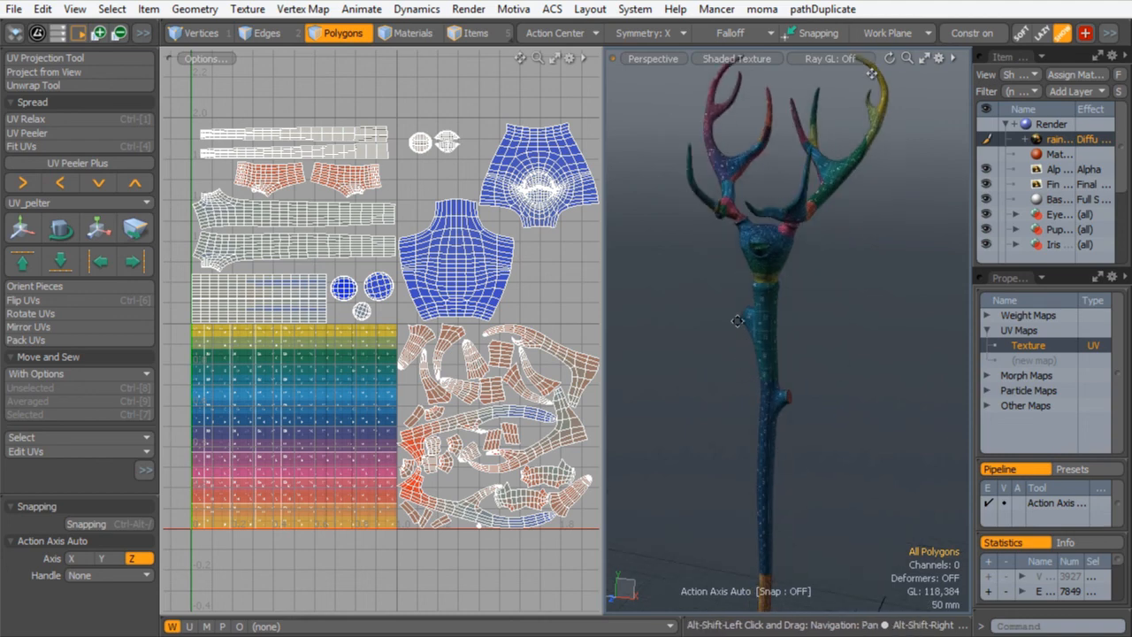
- Hide the rainbow checker texture, select the material beneath it and bring up the layout switcher
click(987, 139)
click(1054, 153)
key(ctrl+Tab)
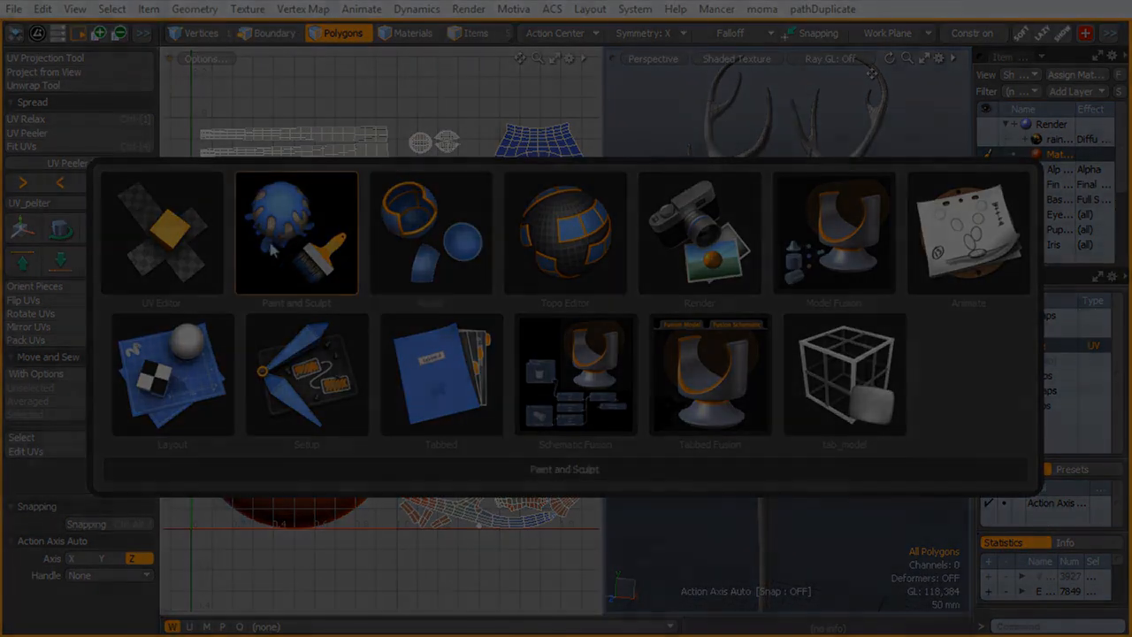